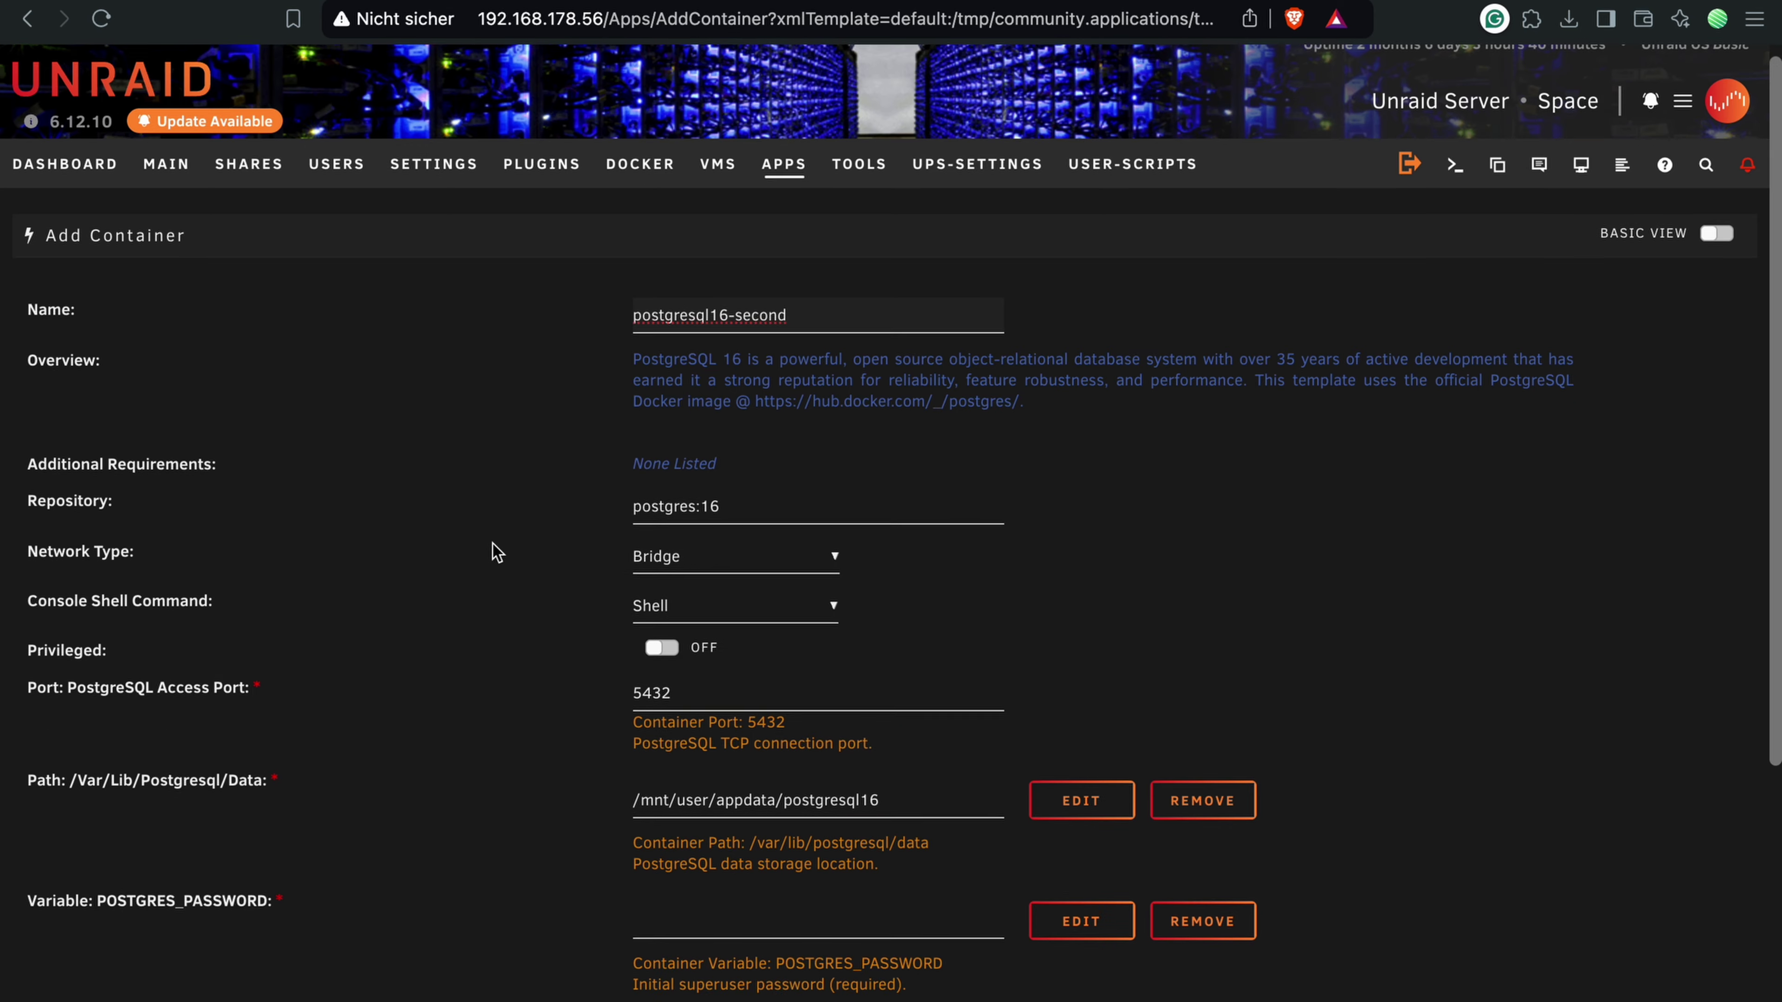
Step: Change the PostgreSQL port to 7654 and append _second to the data path
scroll(495, 553, down, 5)
drag(65, 336, 311, 341)
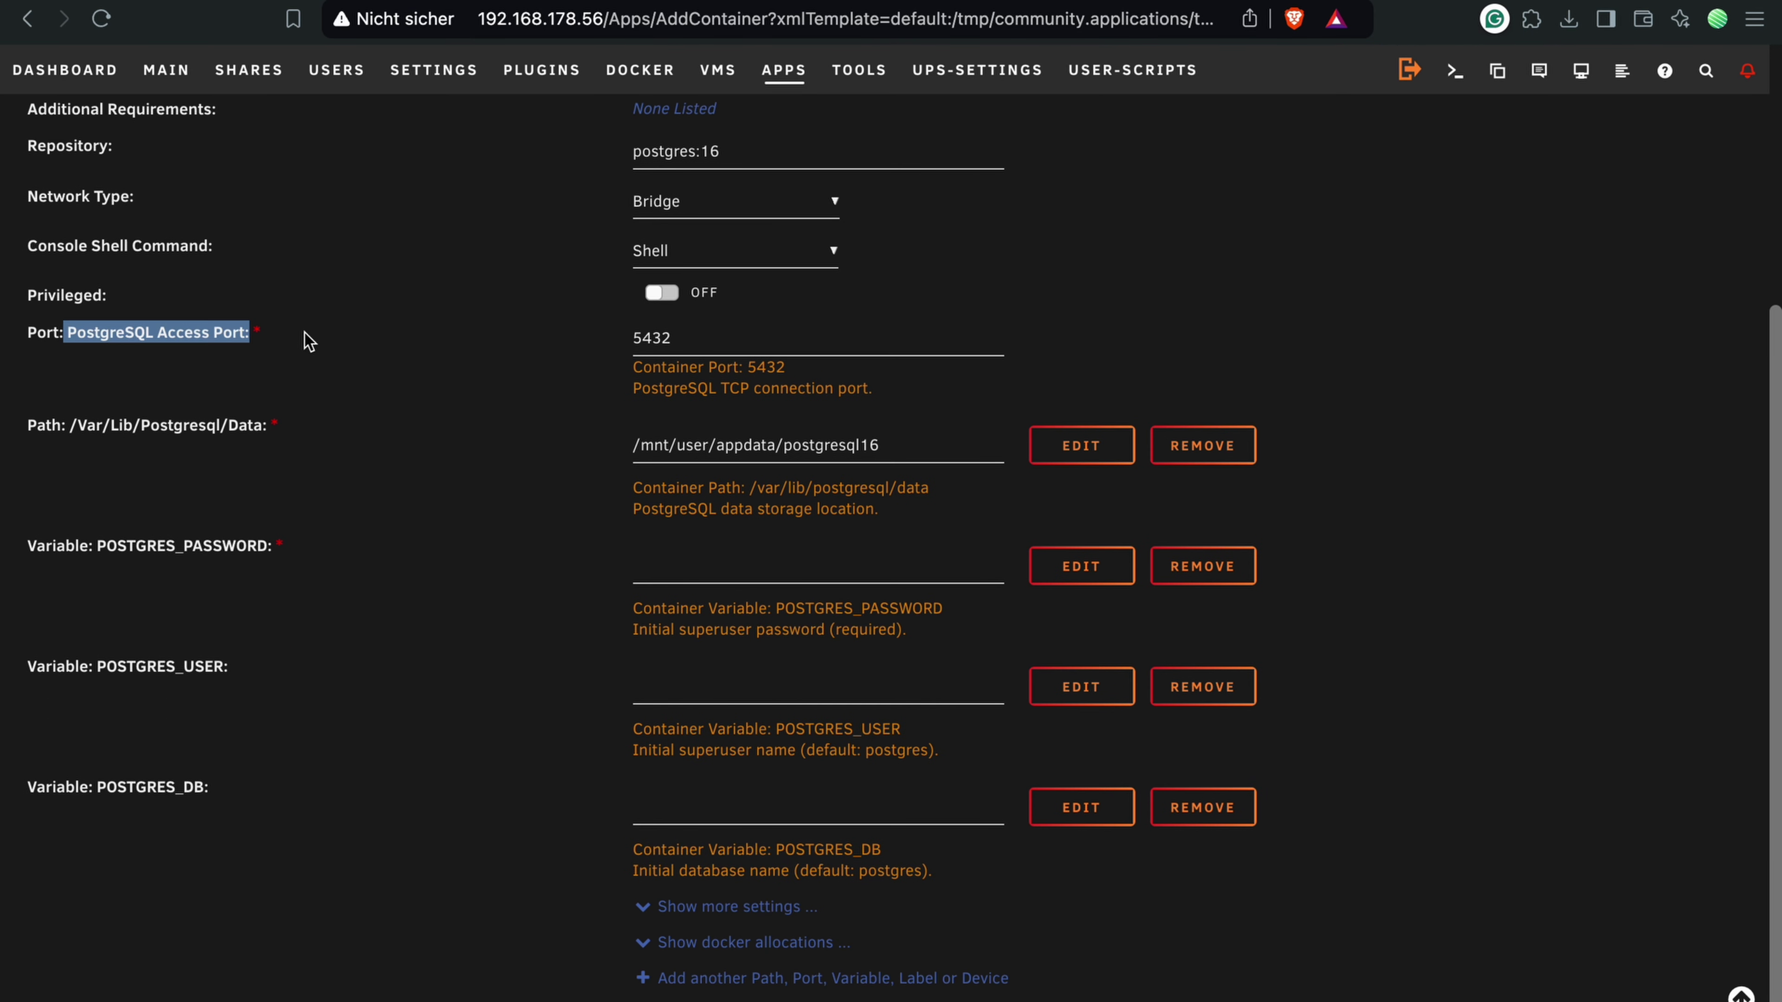
drag(707, 339, 596, 349)
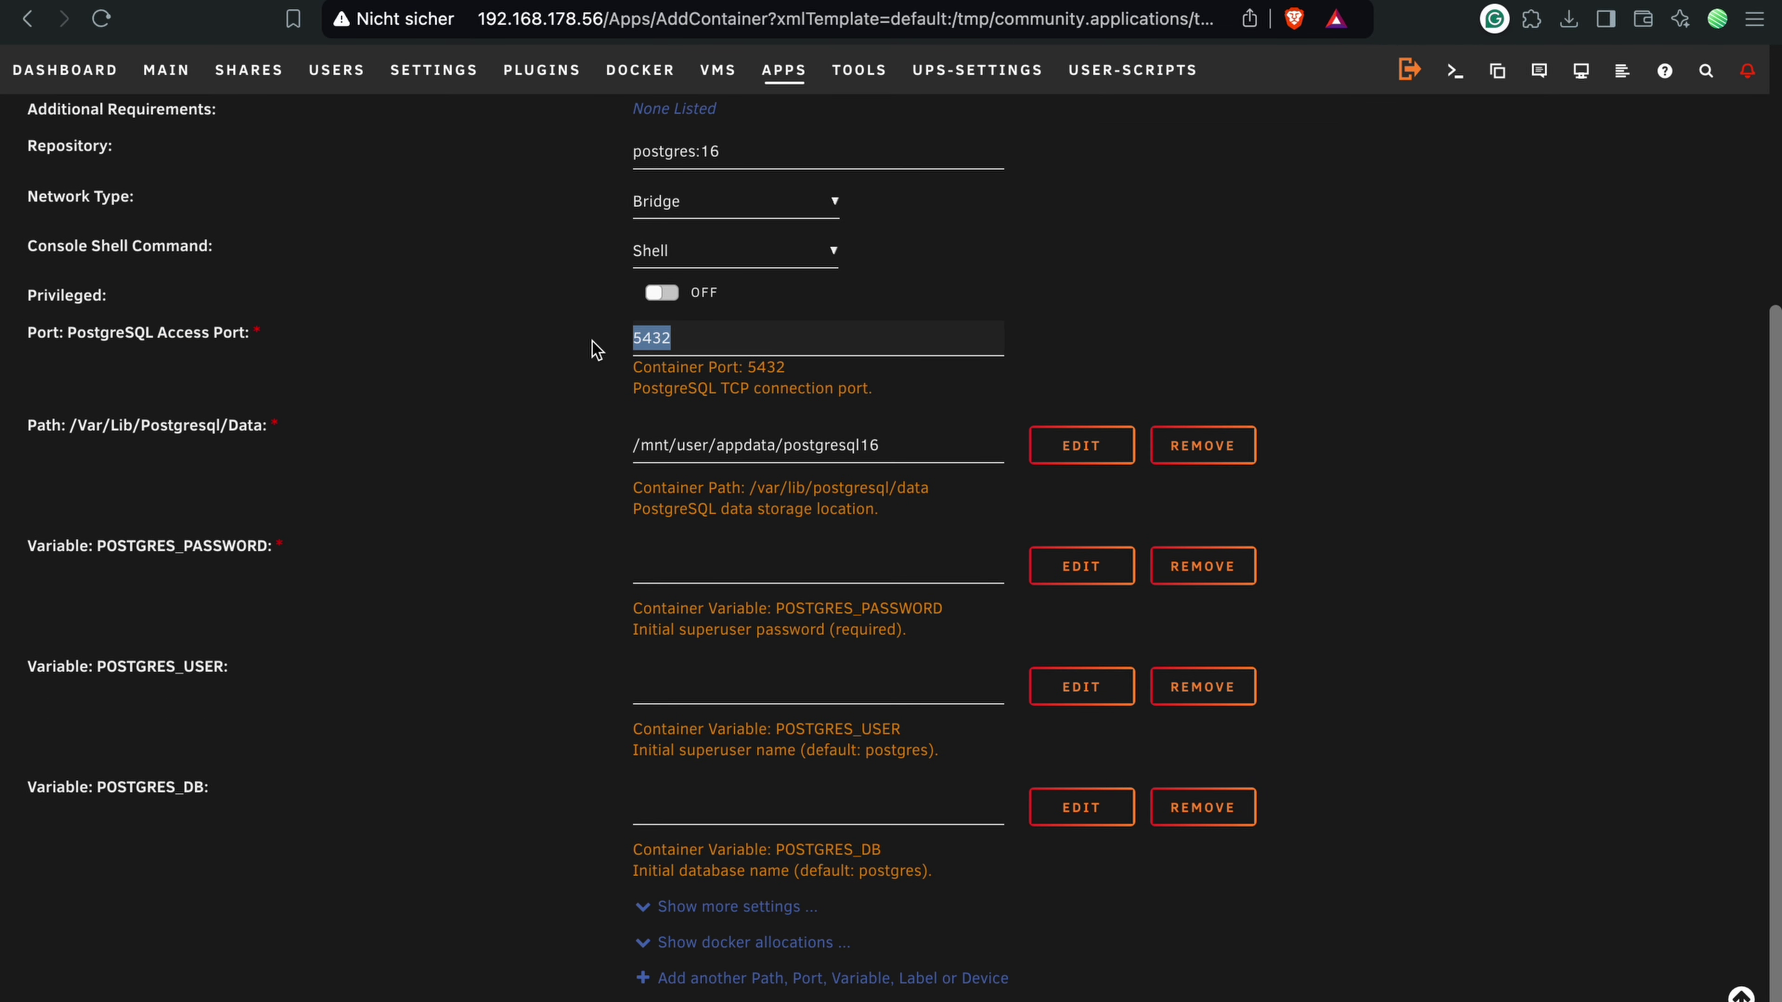
text(7654)
click(911, 449)
text(_second)
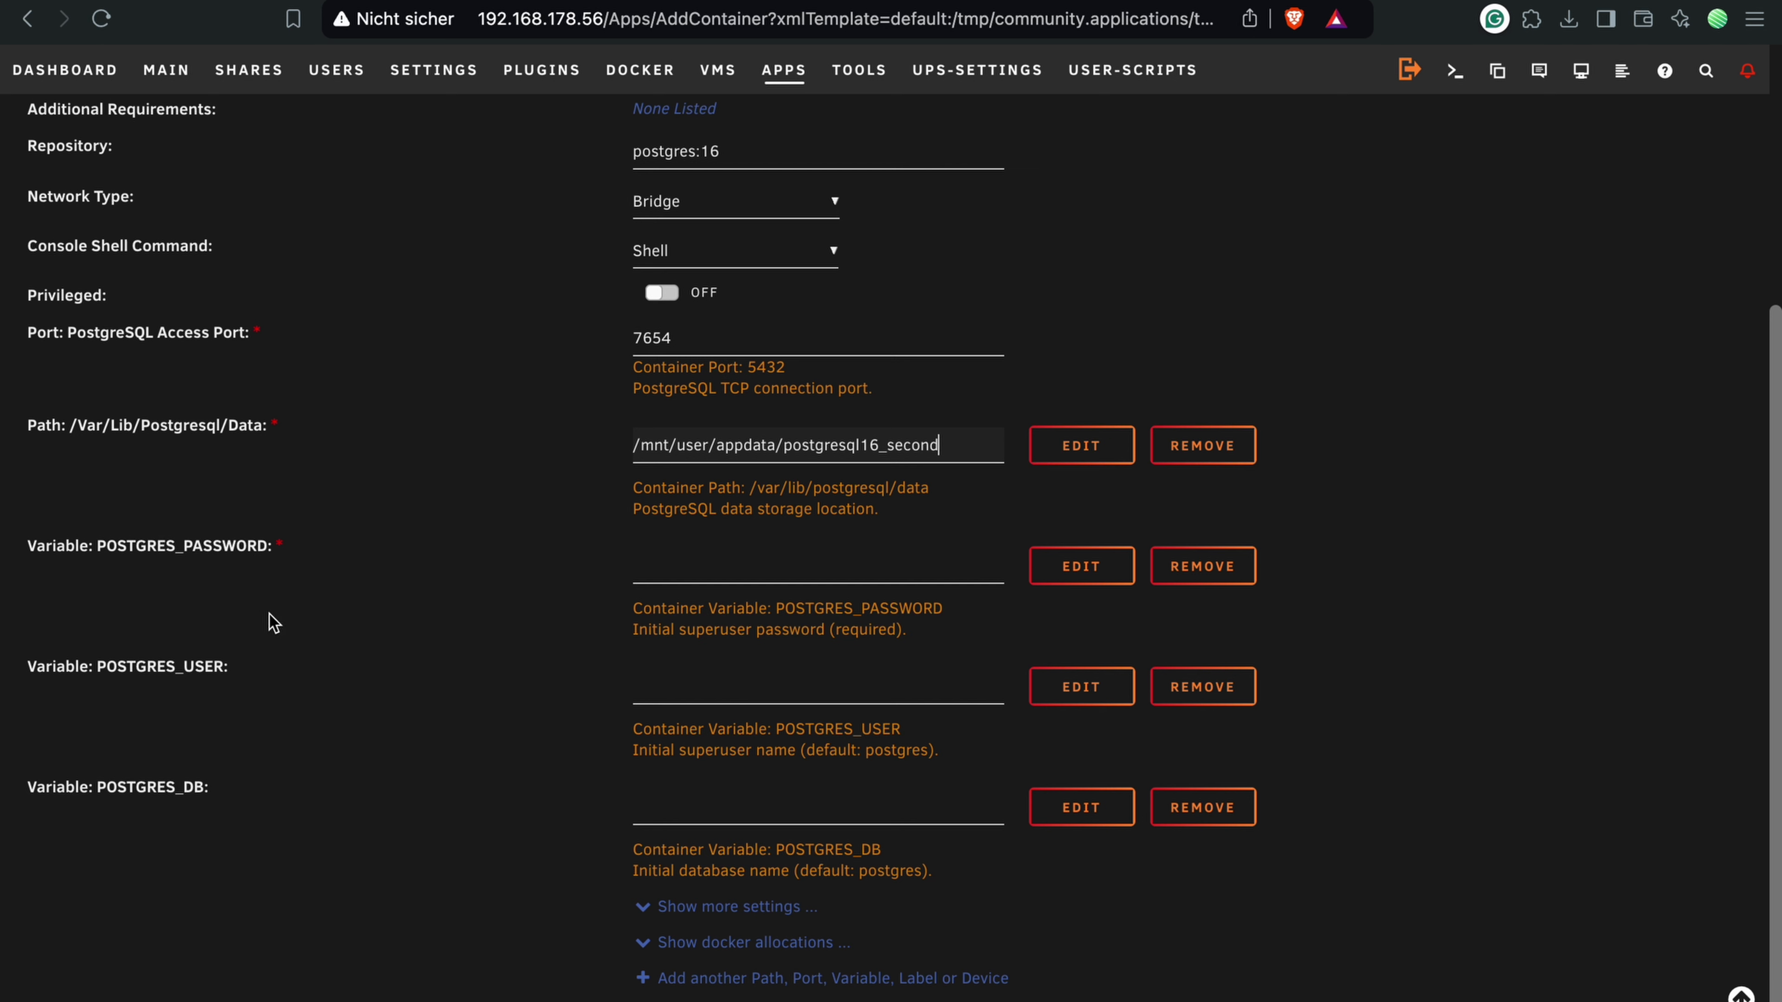
Step: Set the superuser password, user wikijs_user and database wikijs_db, then create the container
click(736, 566)
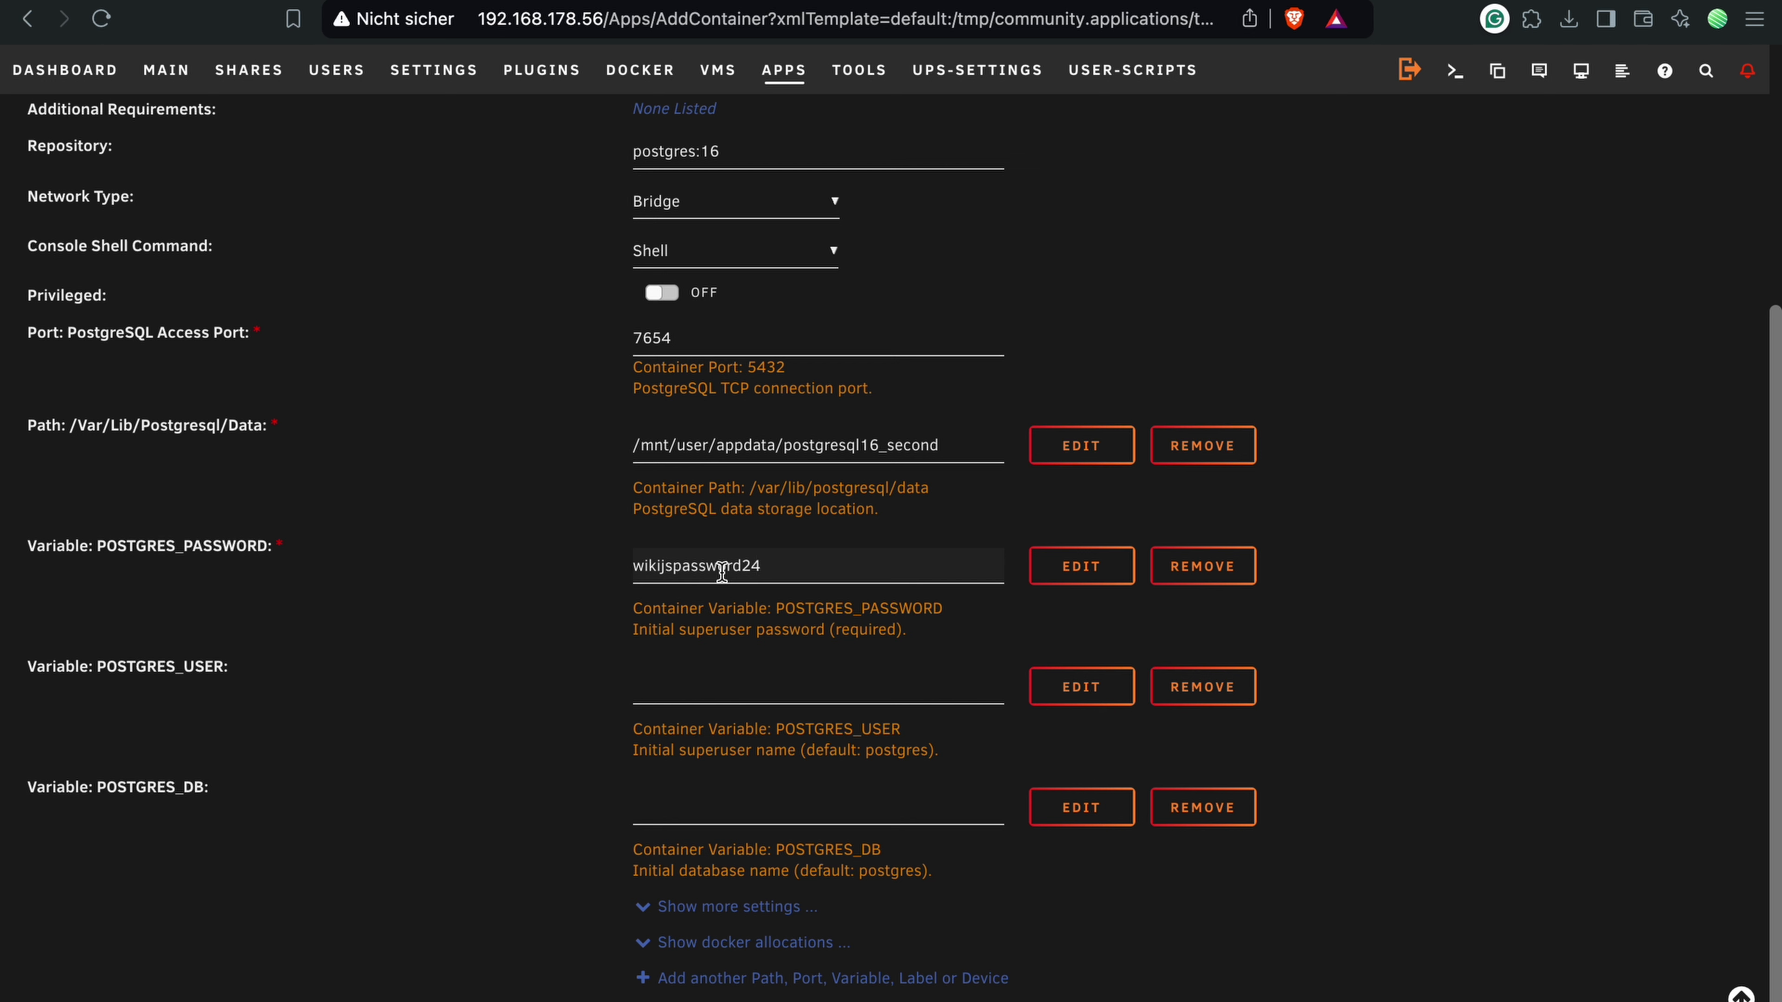
click(655, 687)
text(wikijs_user)
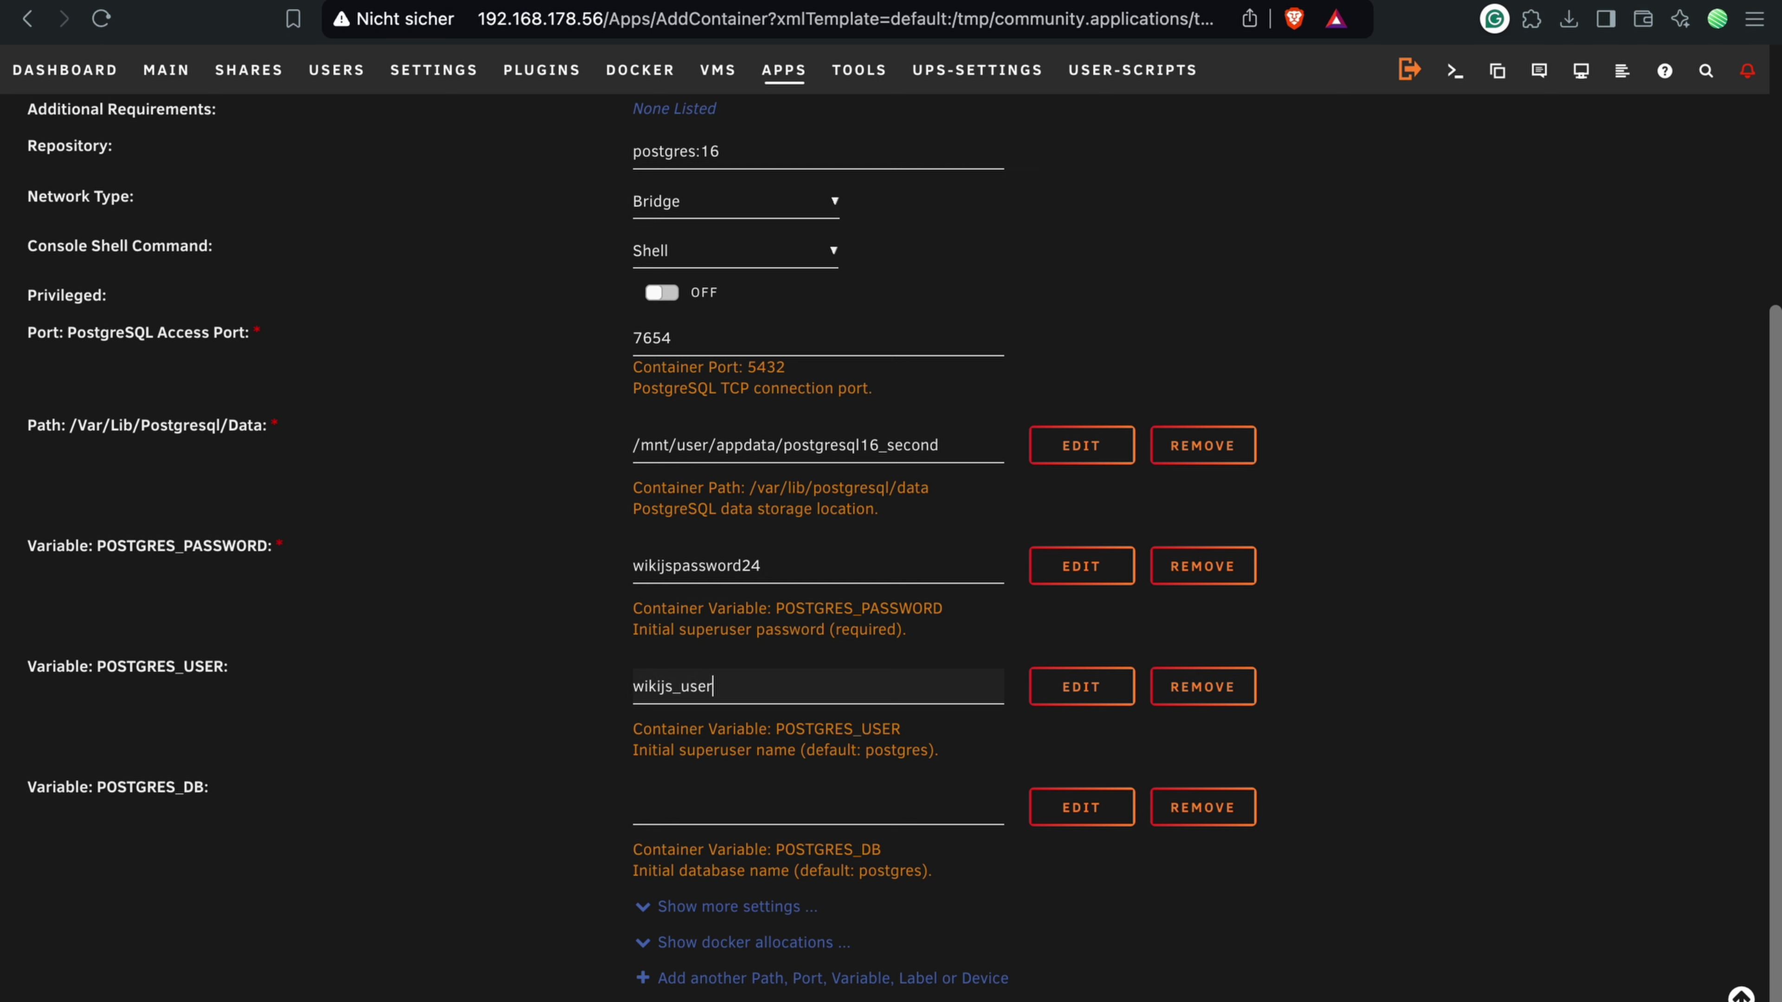
click(702, 807)
text(wiki)
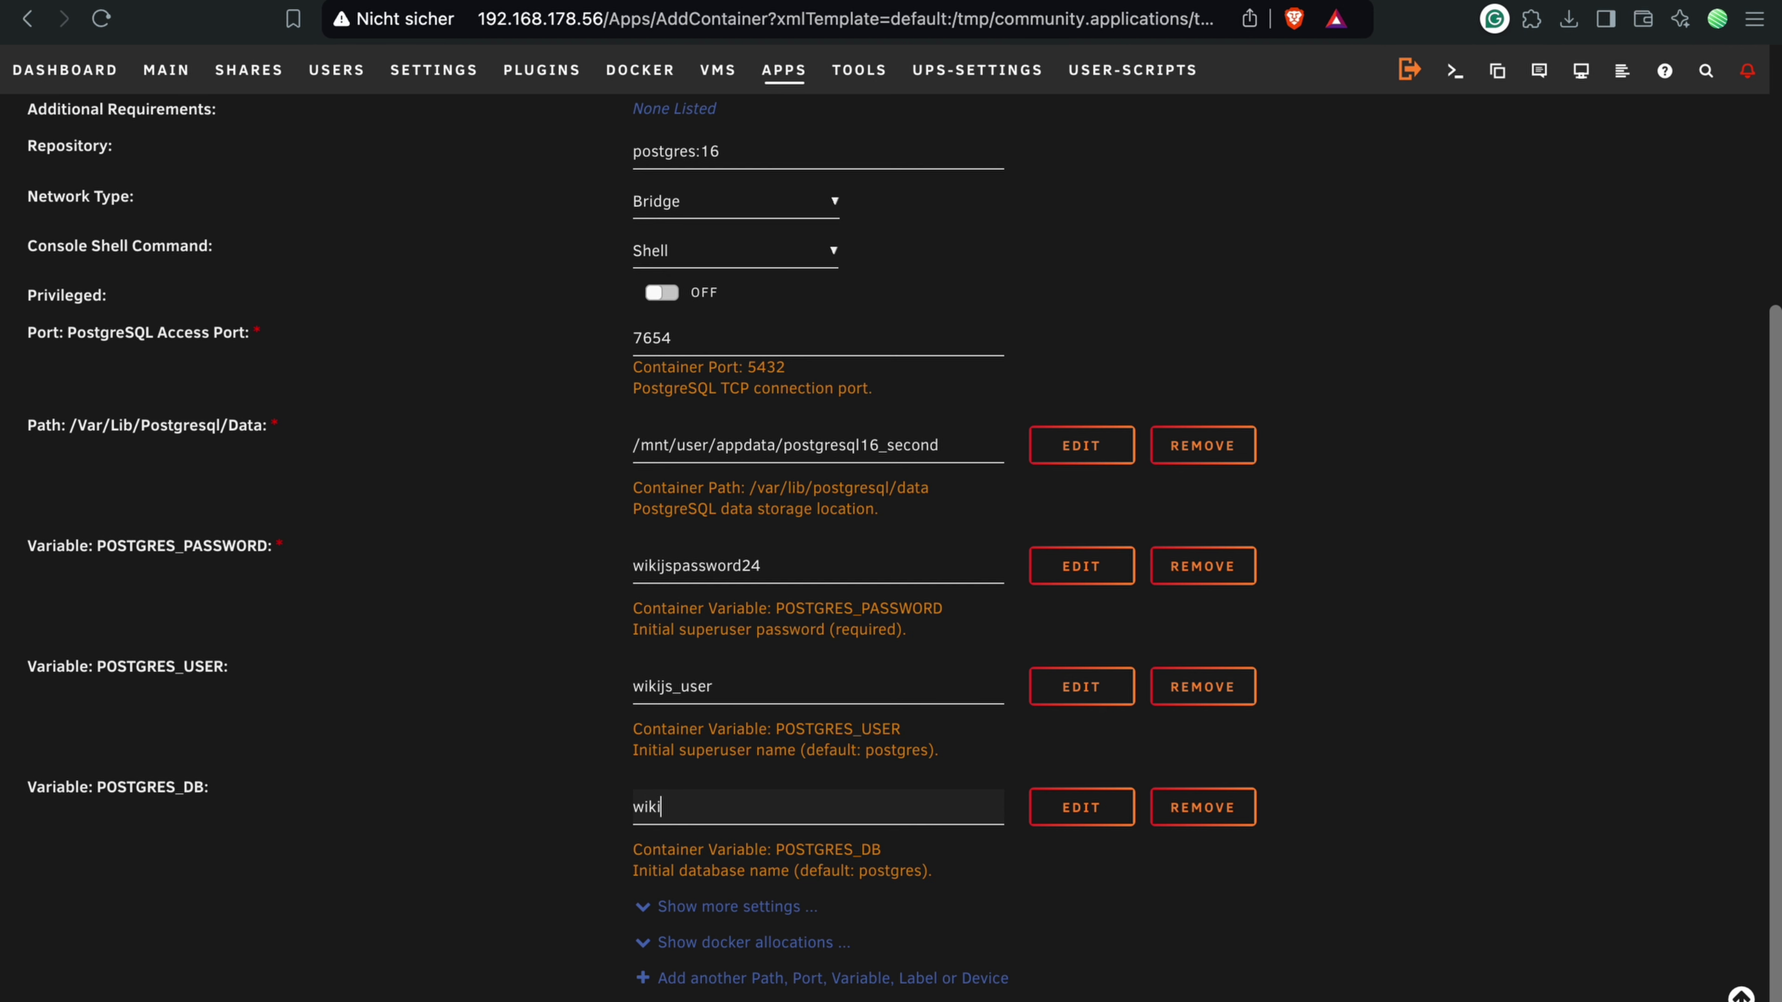
text(js_db)
scroll(545, 823, down, 1)
click(659, 967)
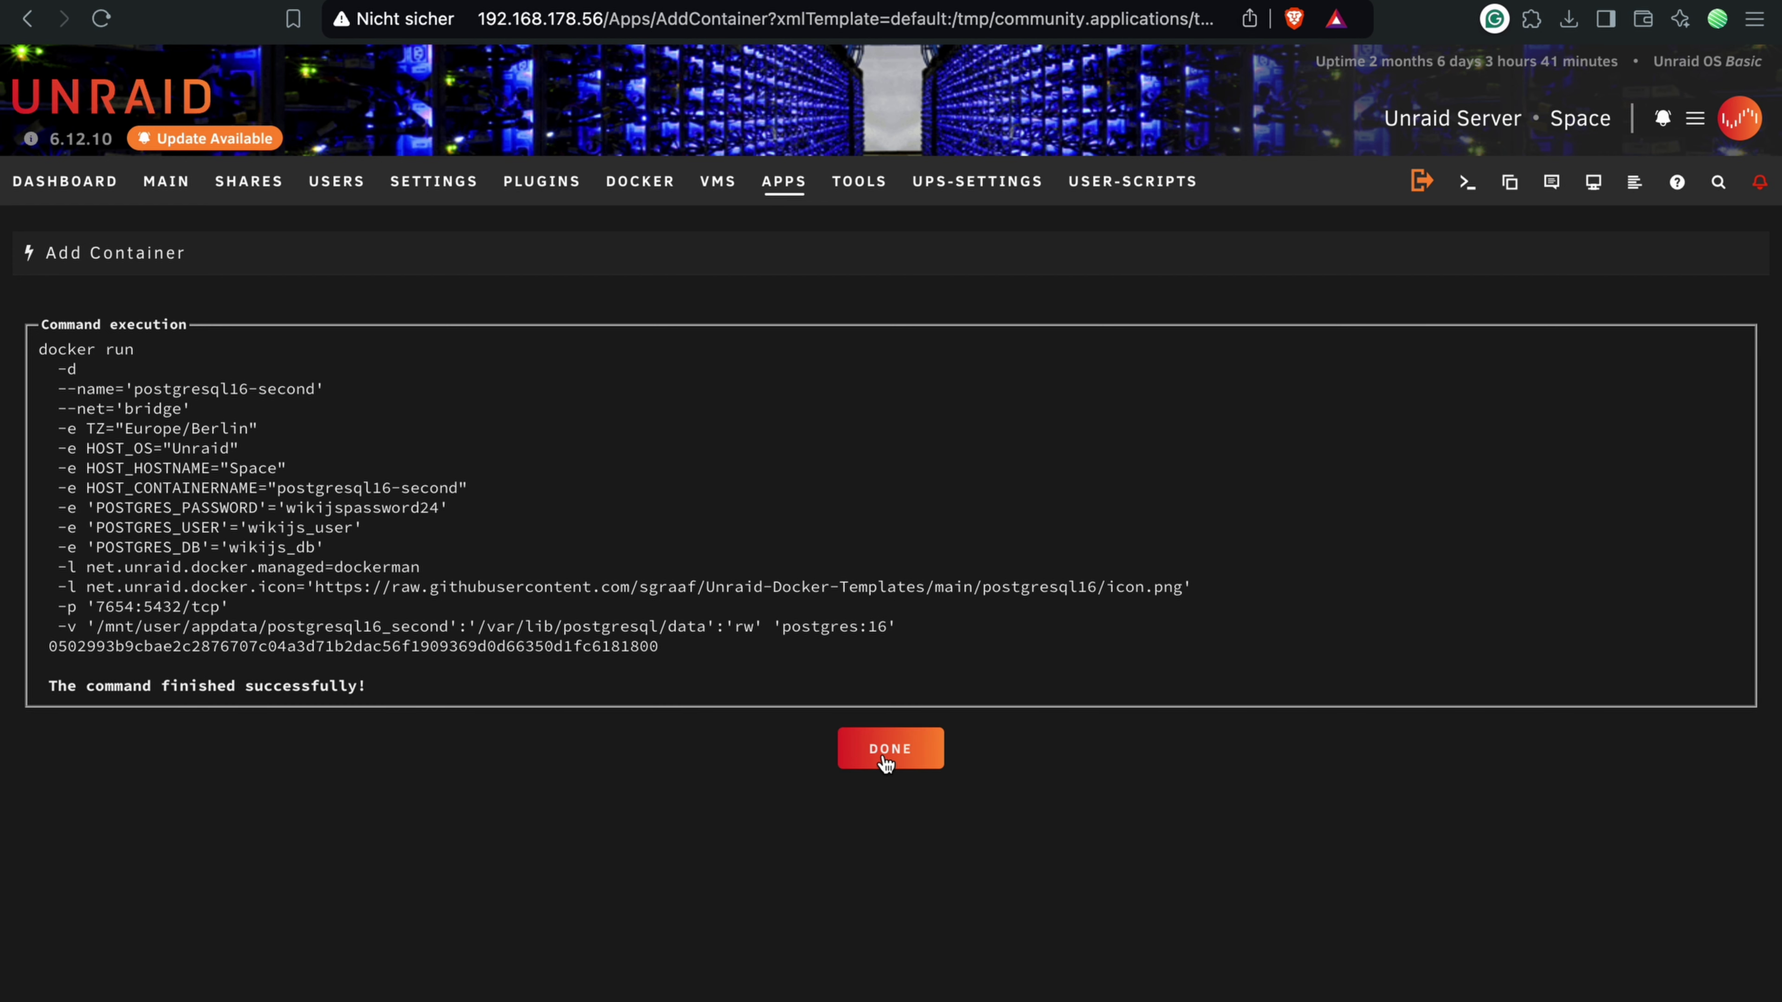
Step: Dismiss the postgresql16 install output and info panel, and clear the old search
click(886, 764)
click(800, 253)
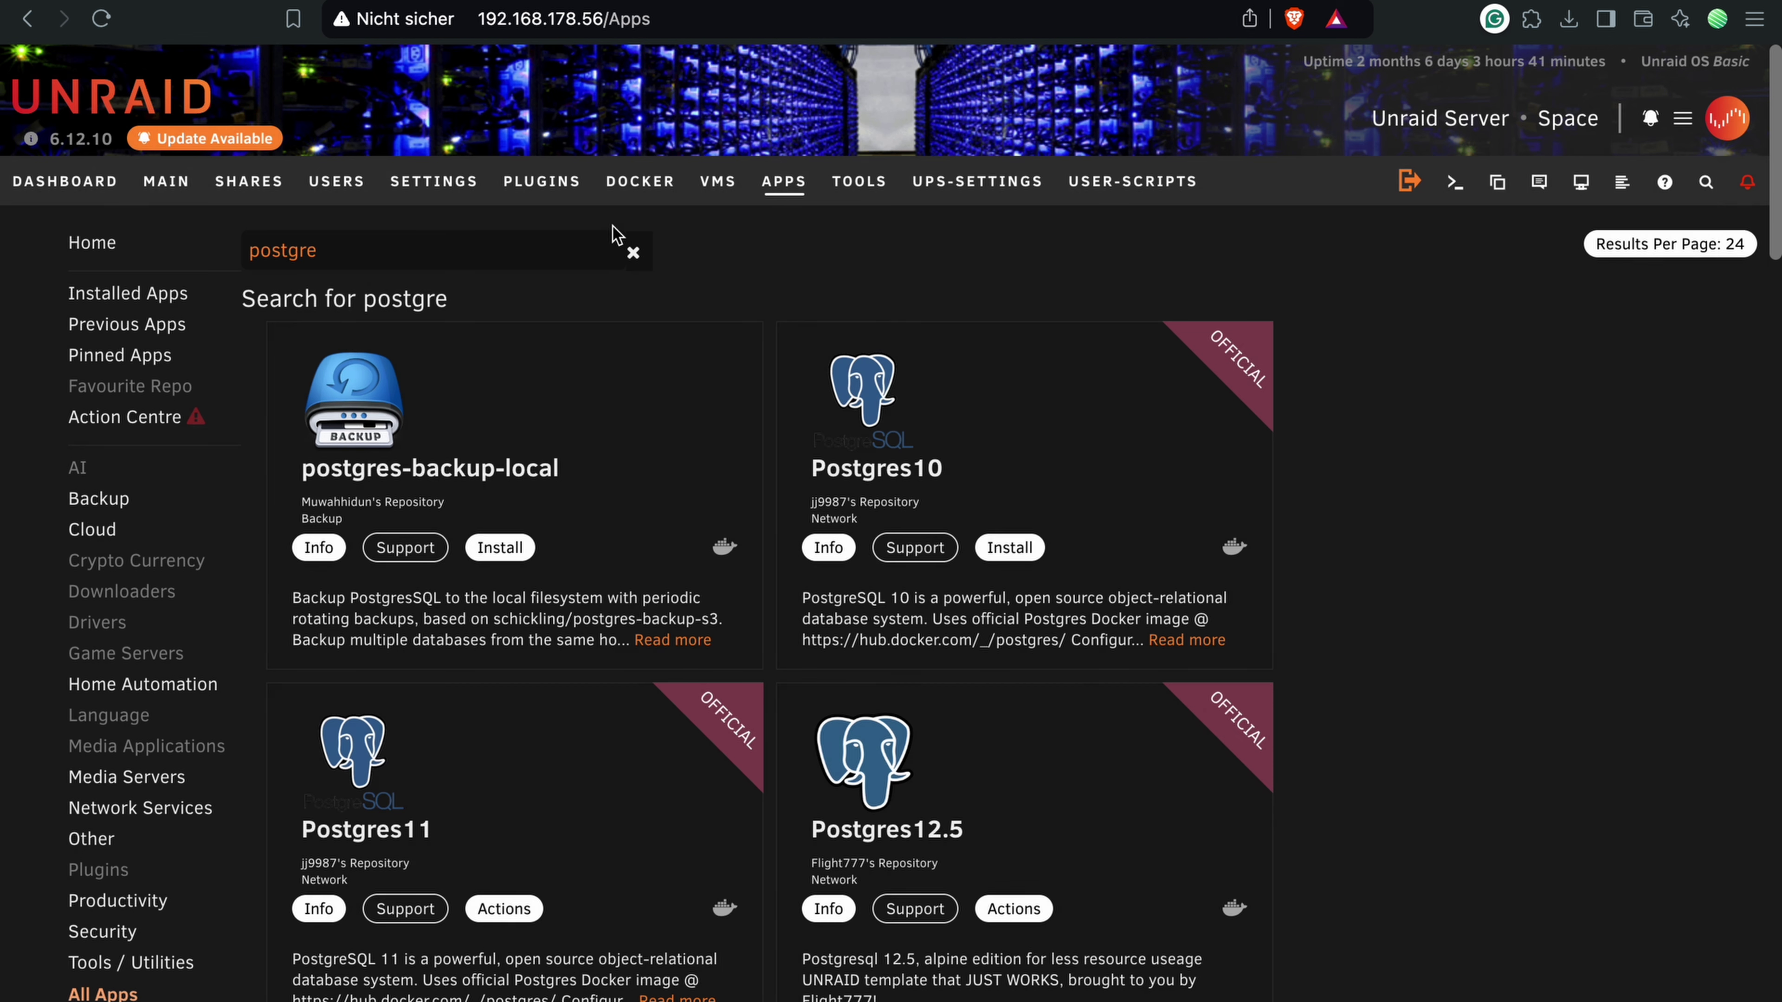
click(629, 252)
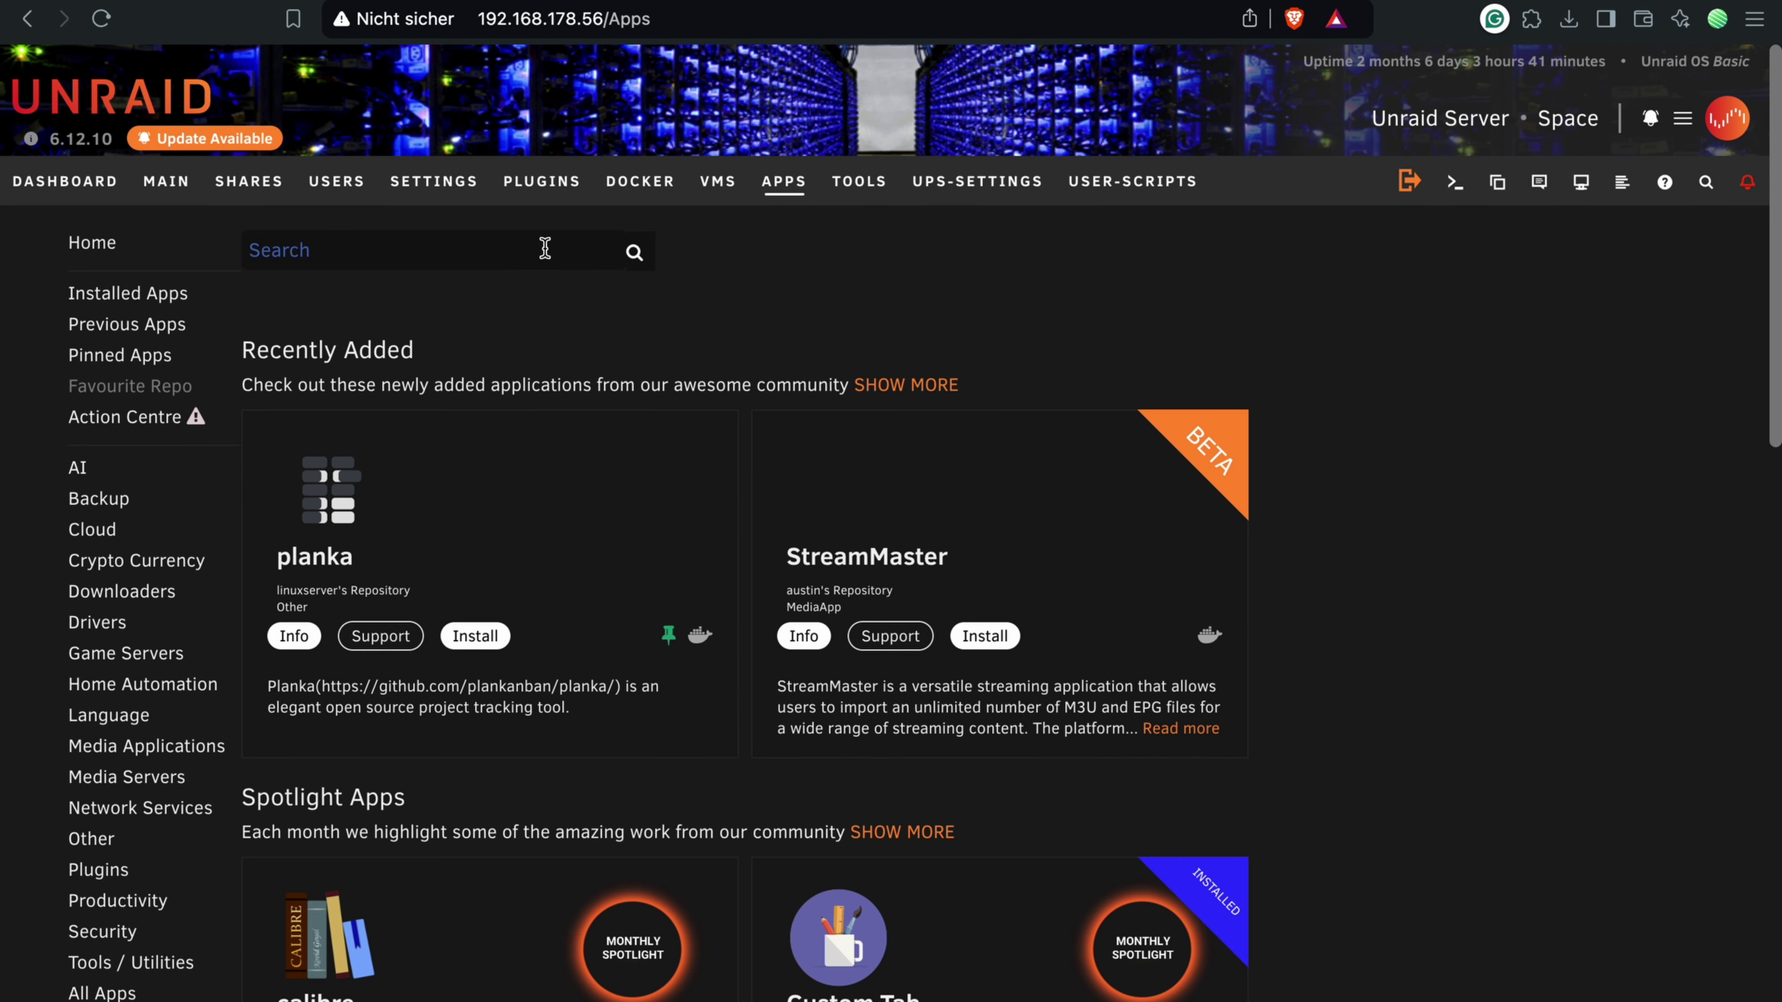
Step: Search the app store for wikijs and install the linuxserver wikijs app
click(545, 247)
text(wikiji)
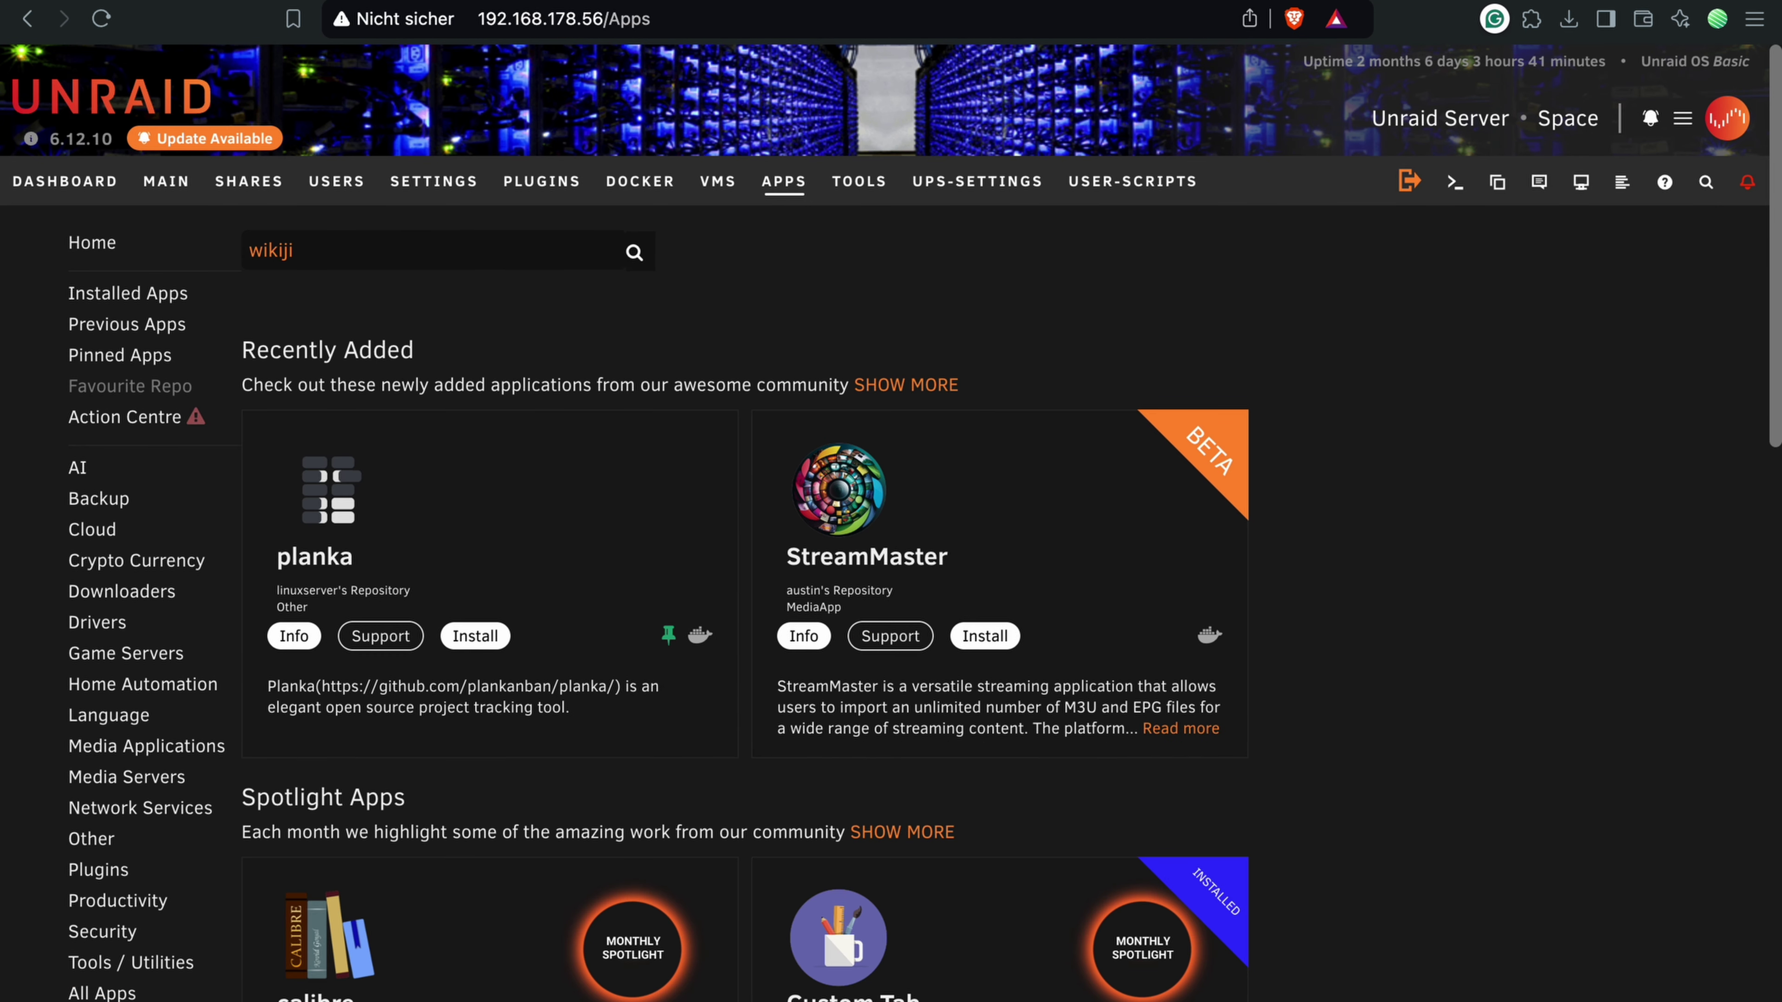
key(BackSpace)
text(s)
key(Return)
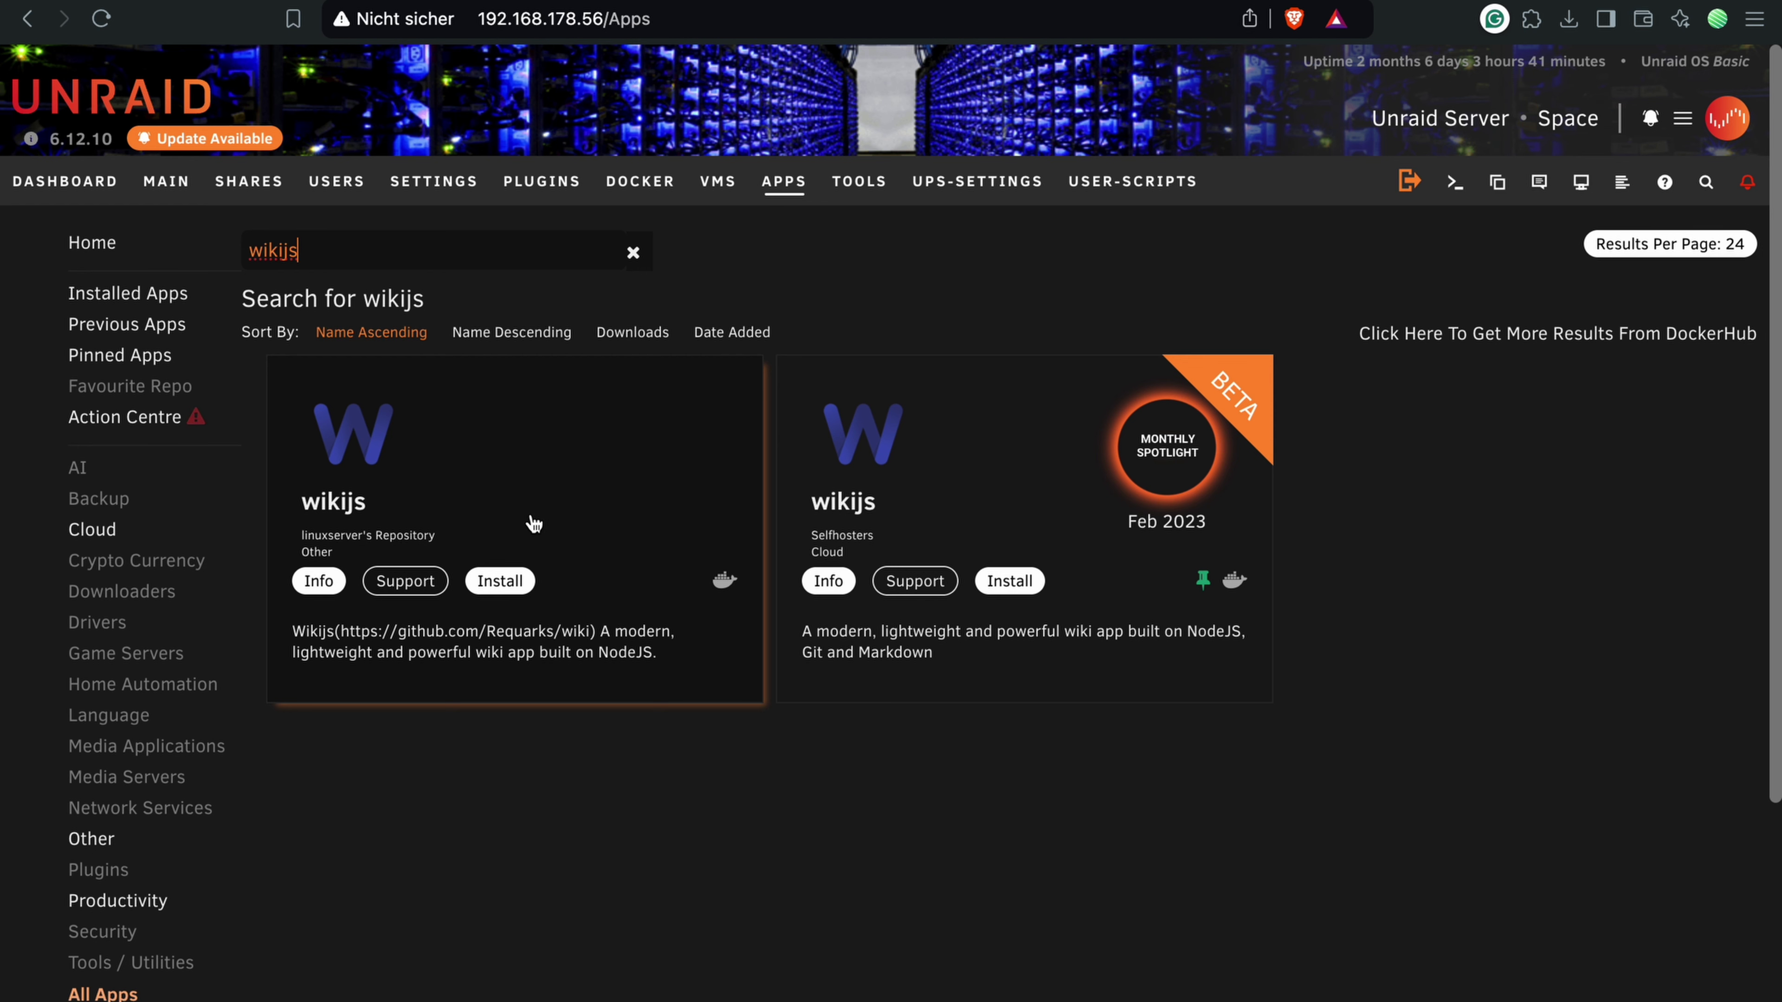
click(615, 483)
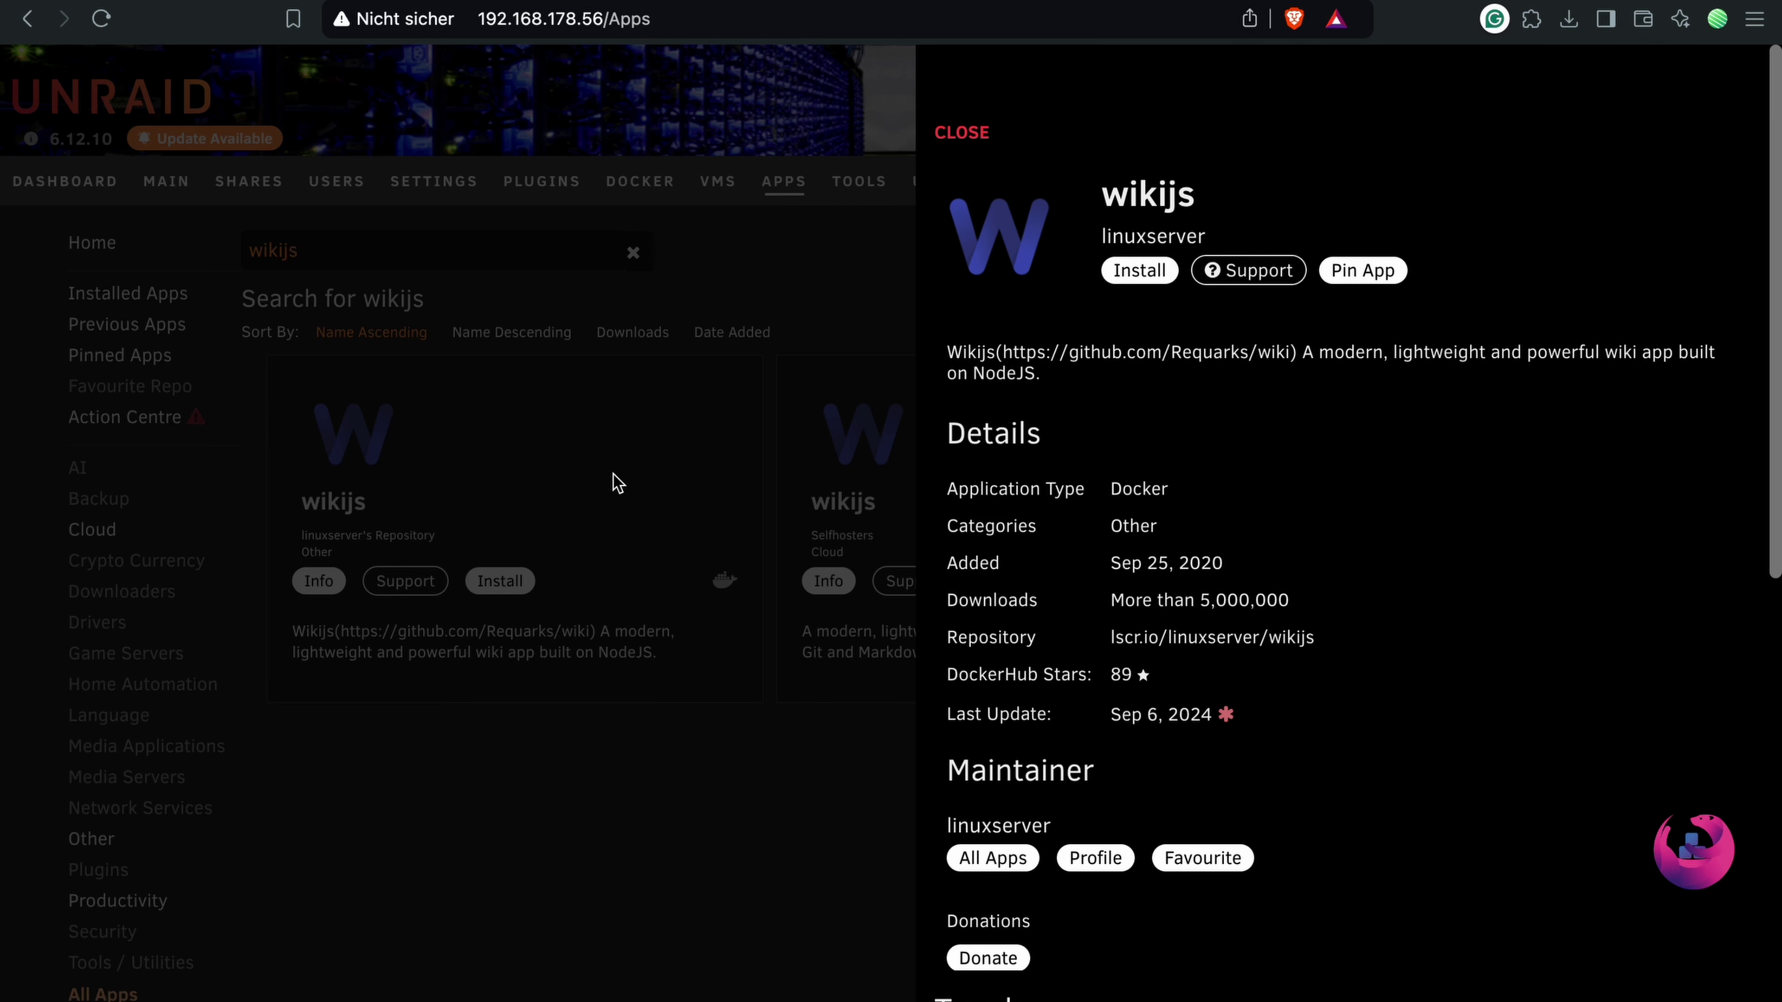
click(1139, 271)
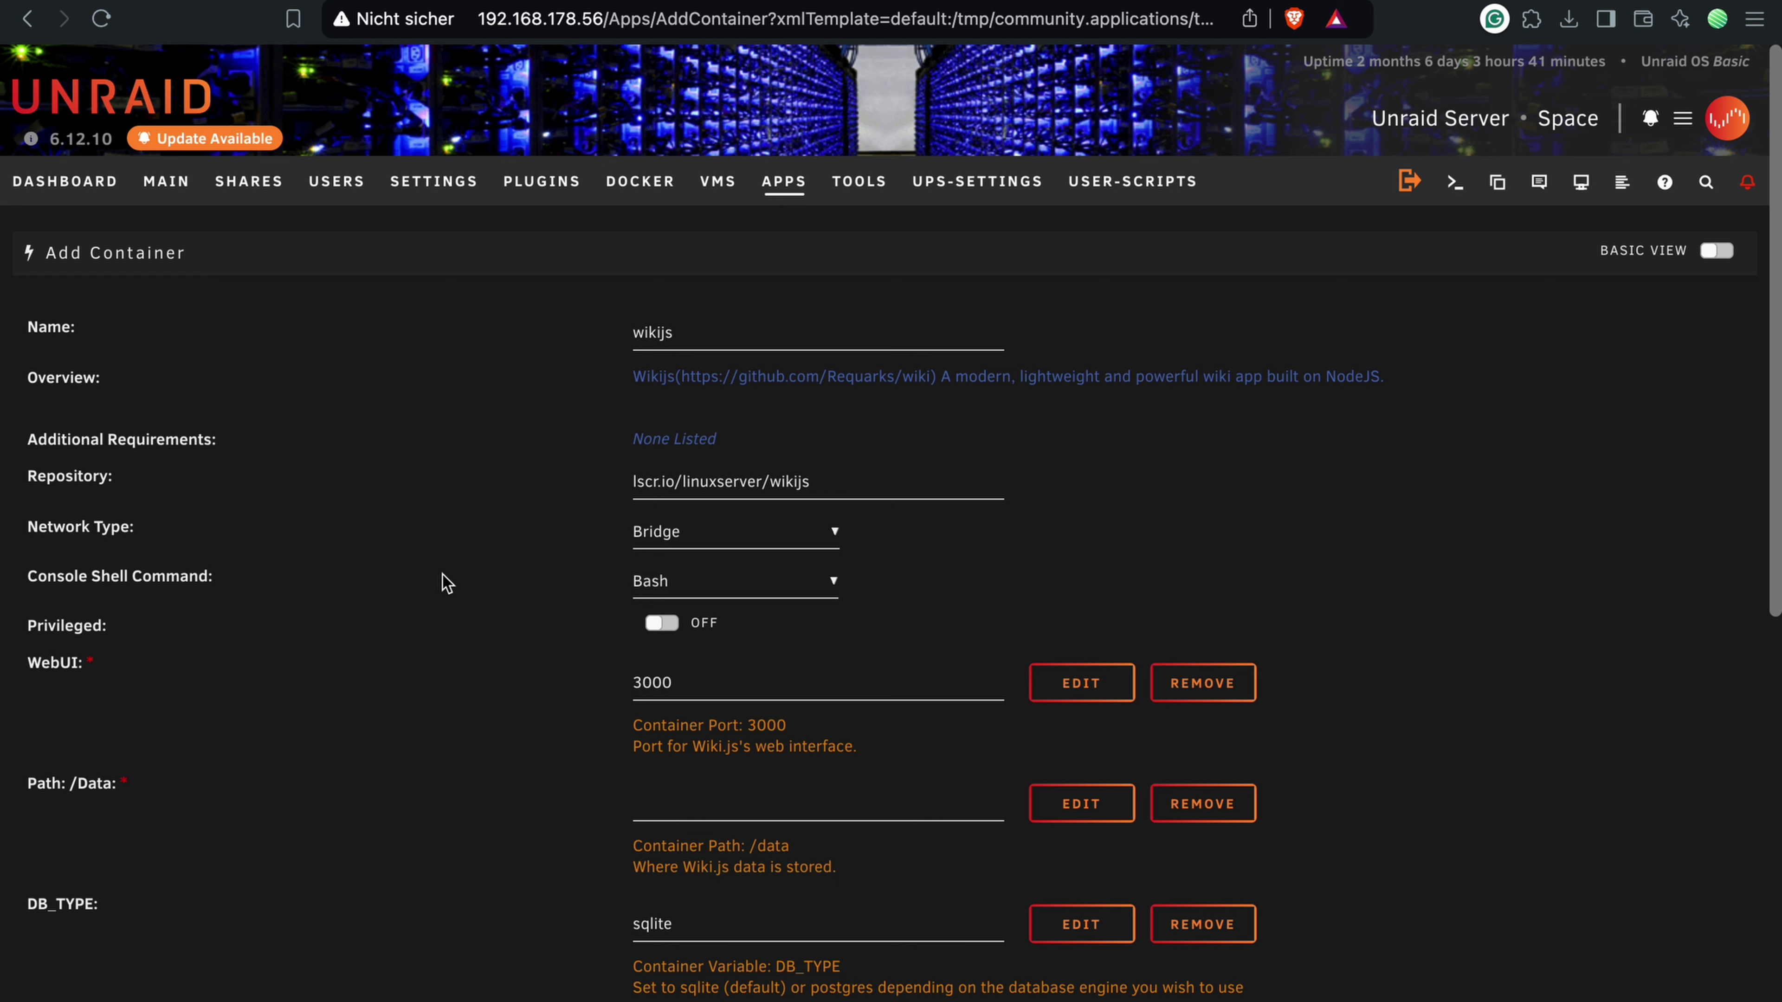
Step: Put the container on the Custom: proxynet network with web UI port 3039
click(757, 535)
click(761, 641)
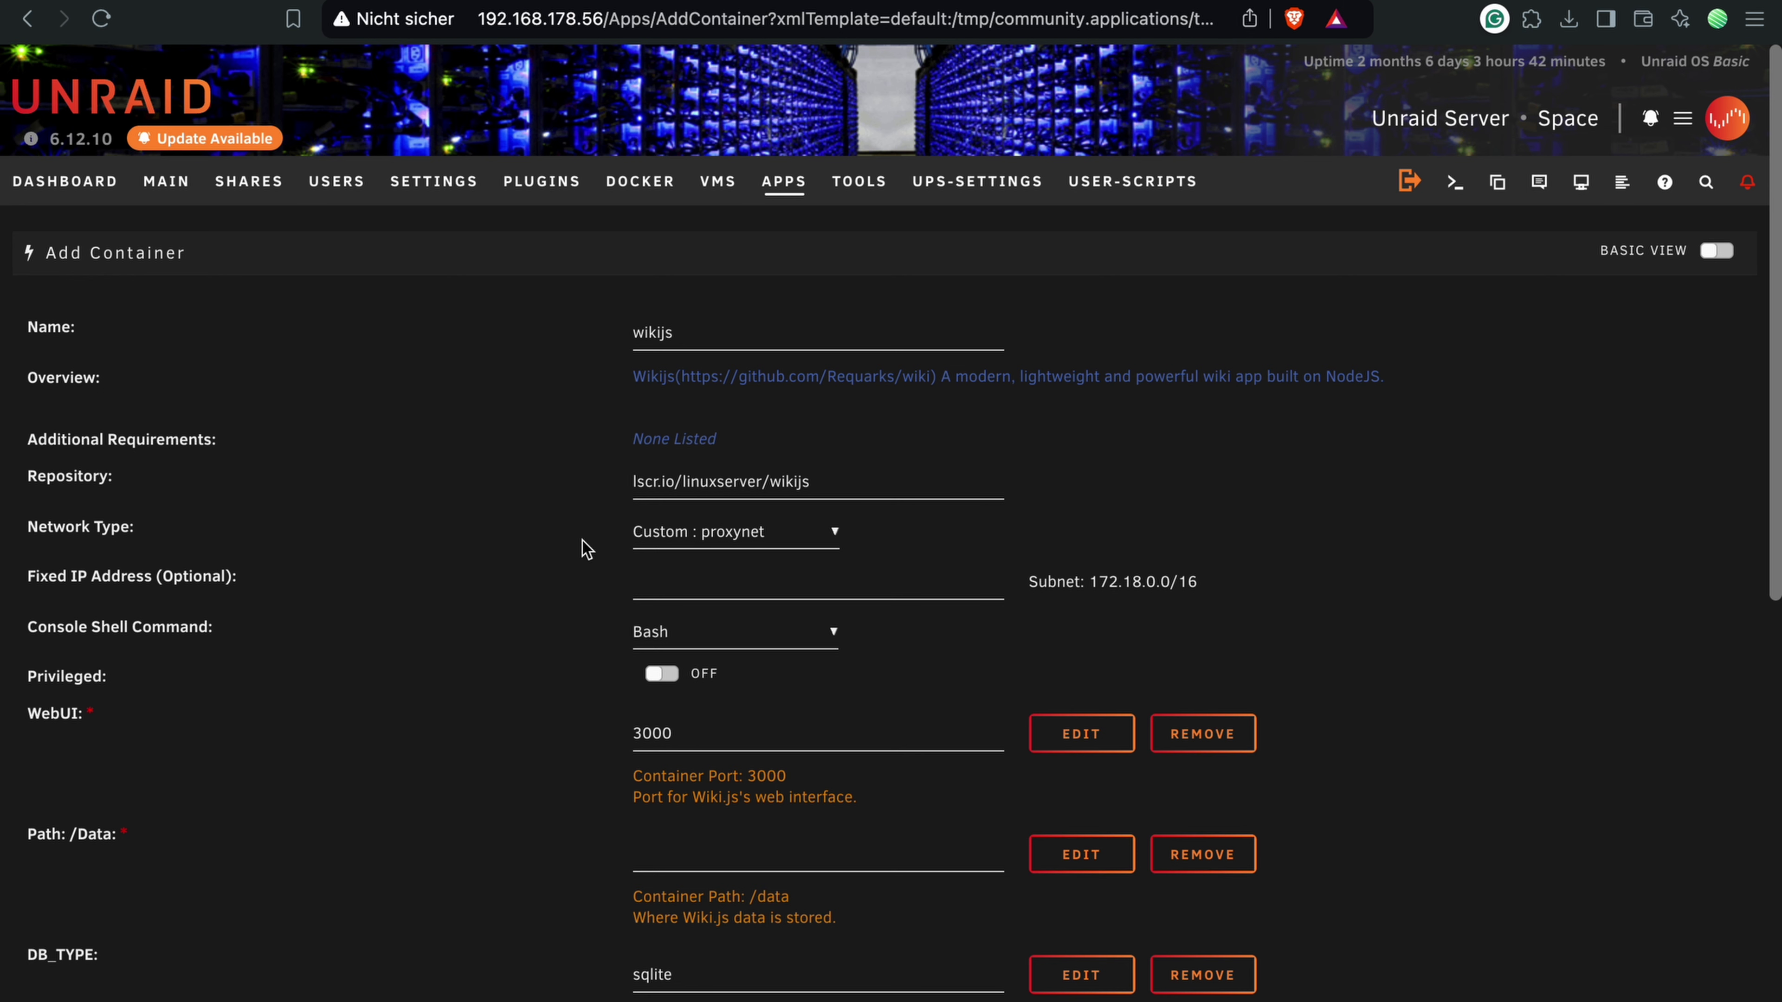
scroll(585, 549, down, 3)
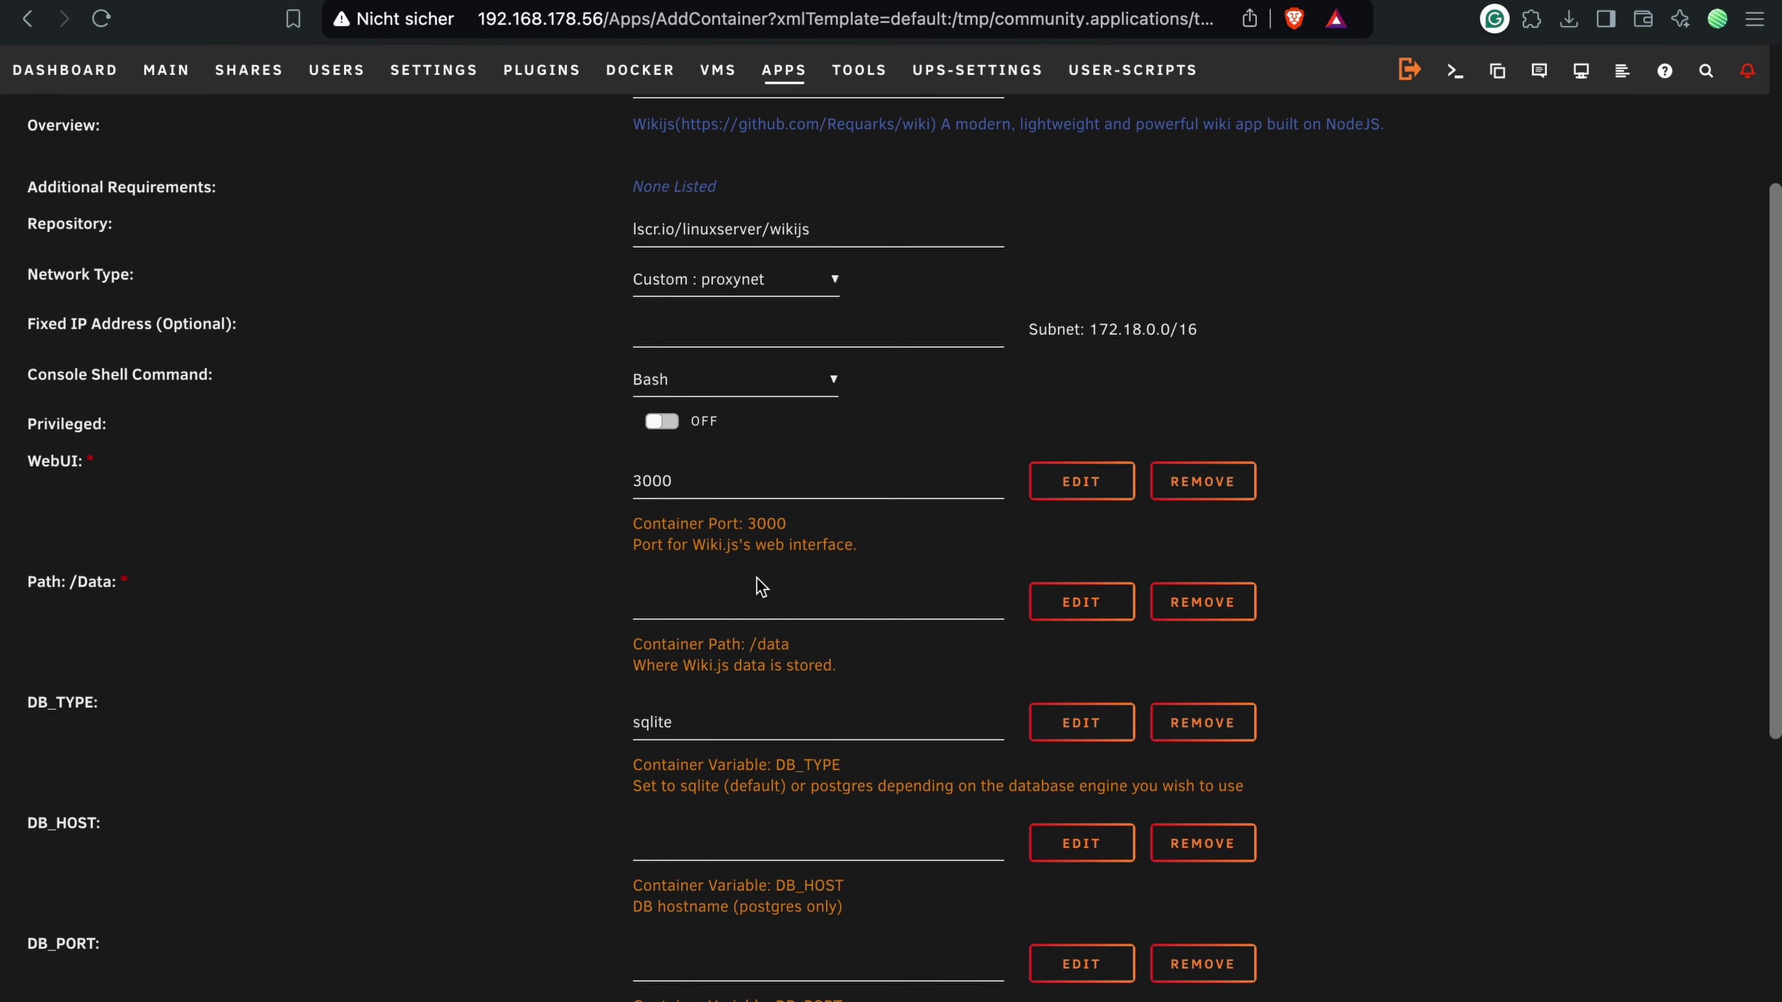
drag(675, 481, 633, 483)
text(3039)
Step: Set the /Data path to /mnt/user/wikijs_data
drag(49, 588, 190, 591)
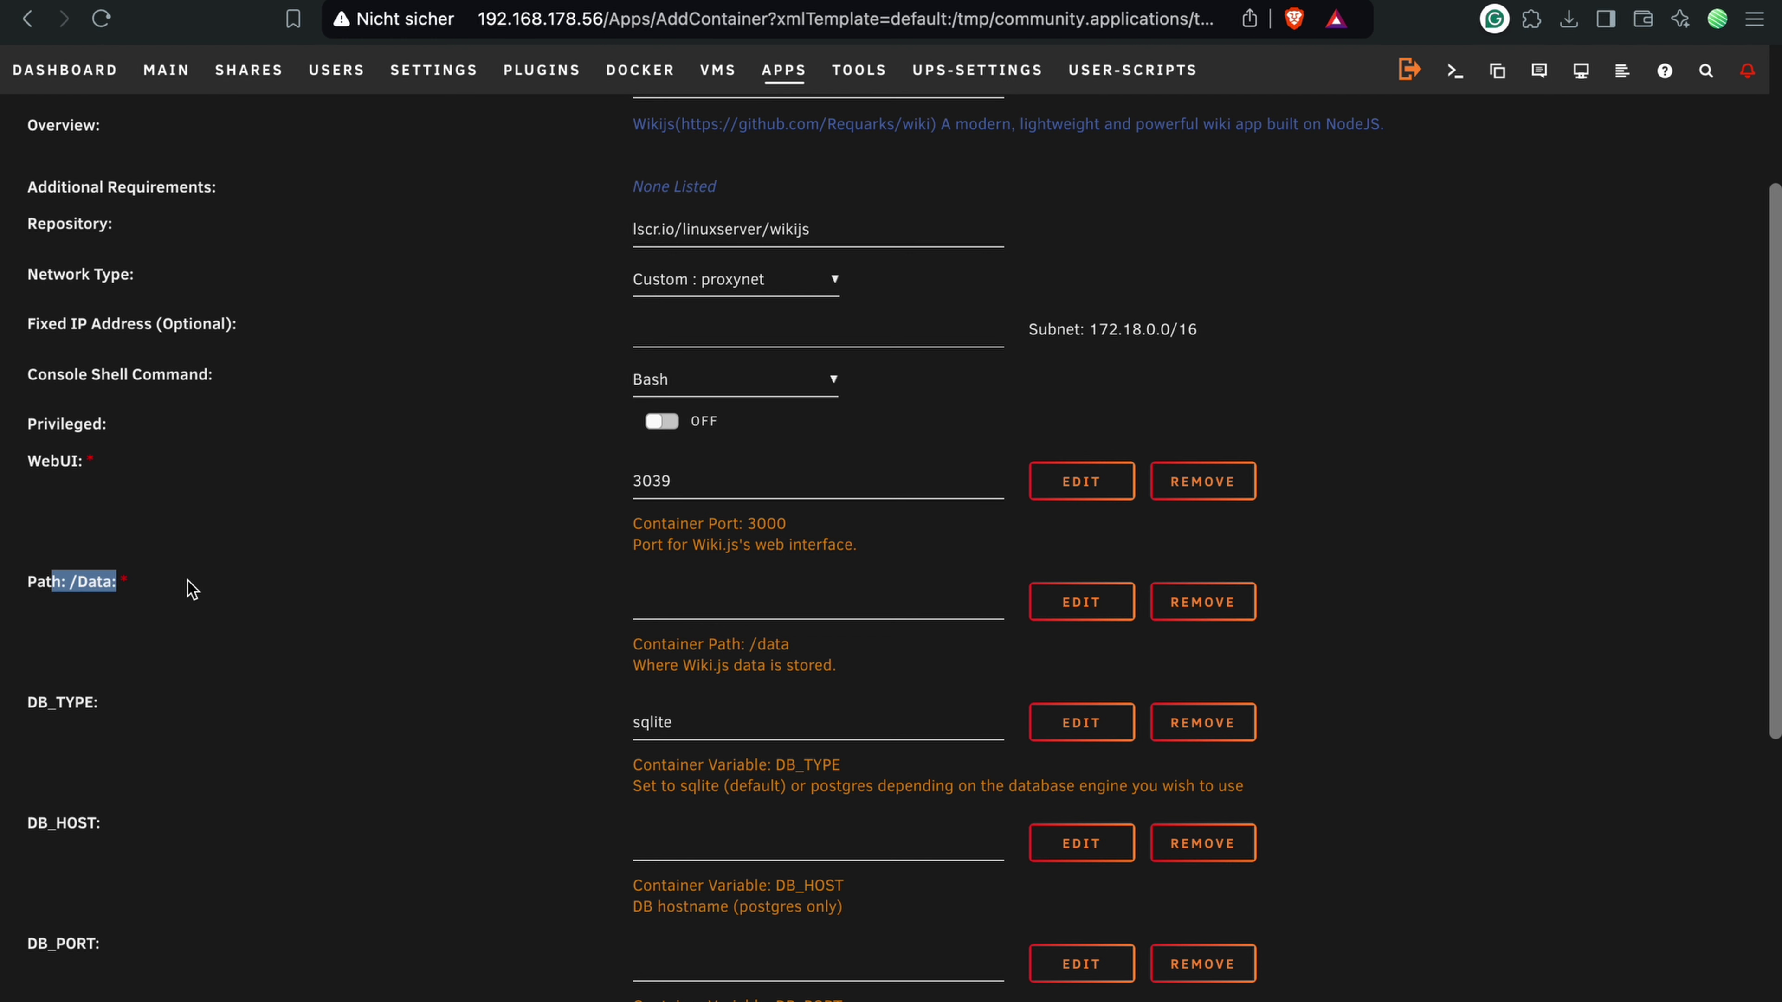
drag(70, 584, 129, 585)
click(128, 585)
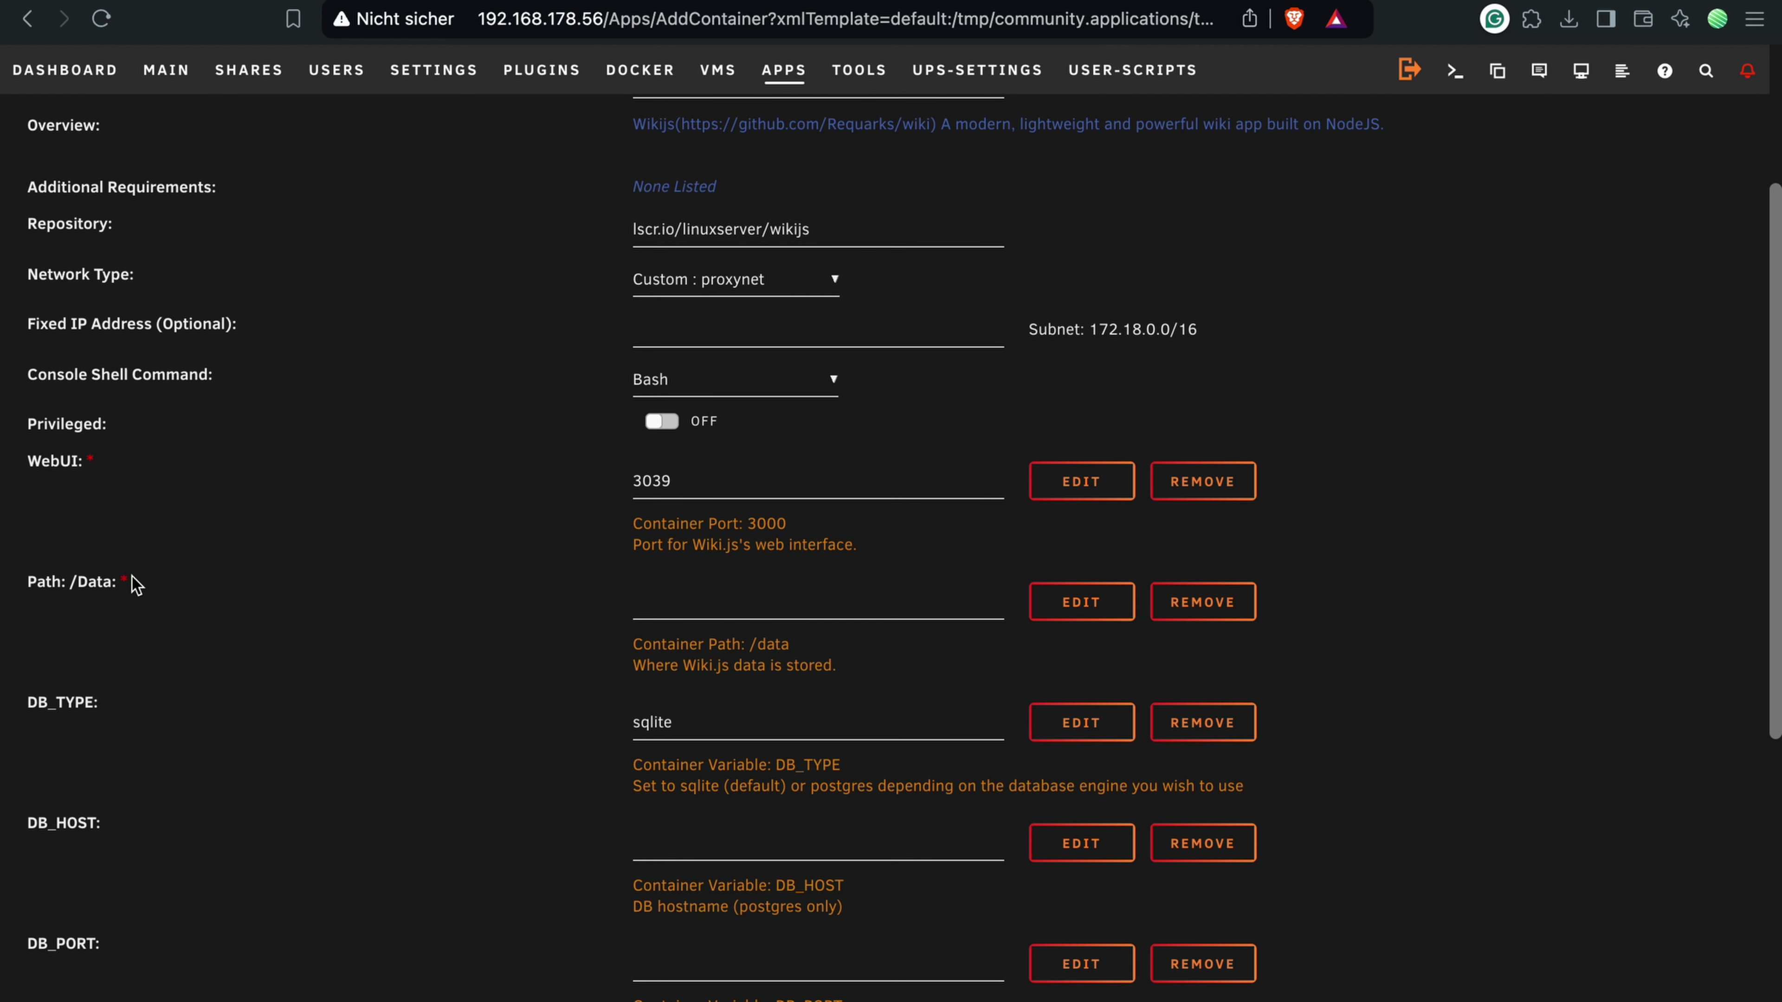
click(679, 604)
text(/mnt/user)
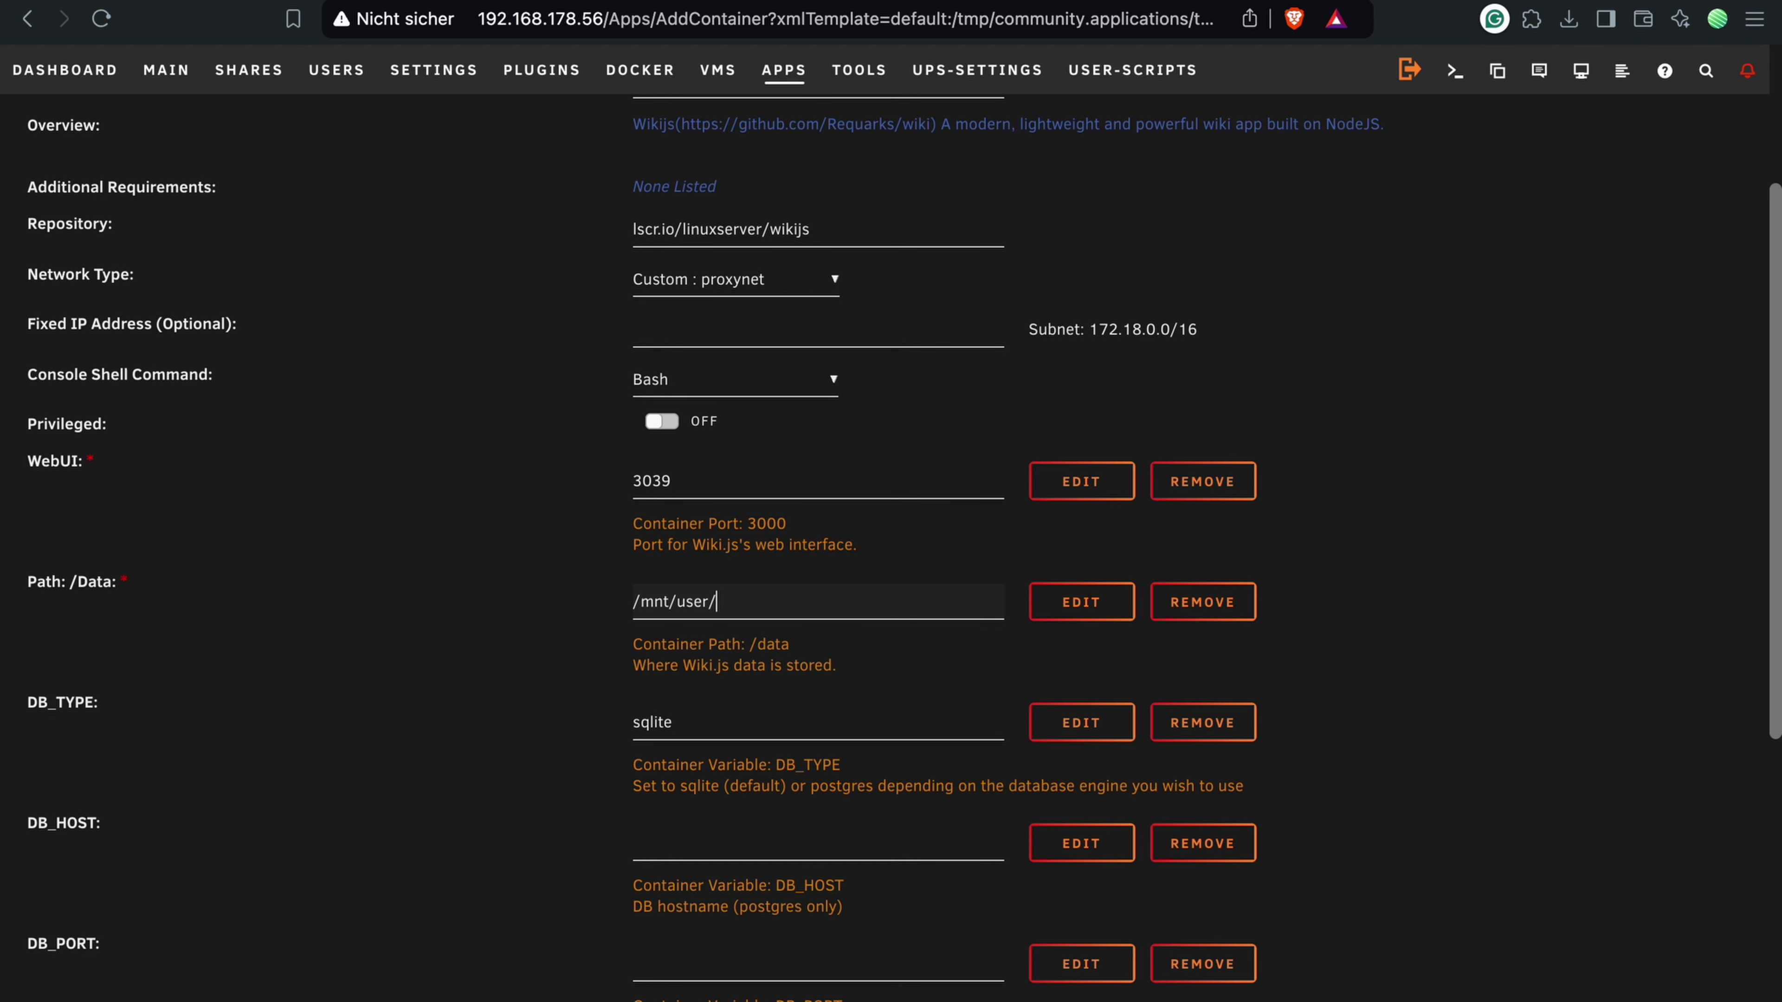
text(/wikijs_data)
click(551, 607)
Step: Replace the DB_TYPE value sqlite with postgres
scroll(586, 608, down, 5)
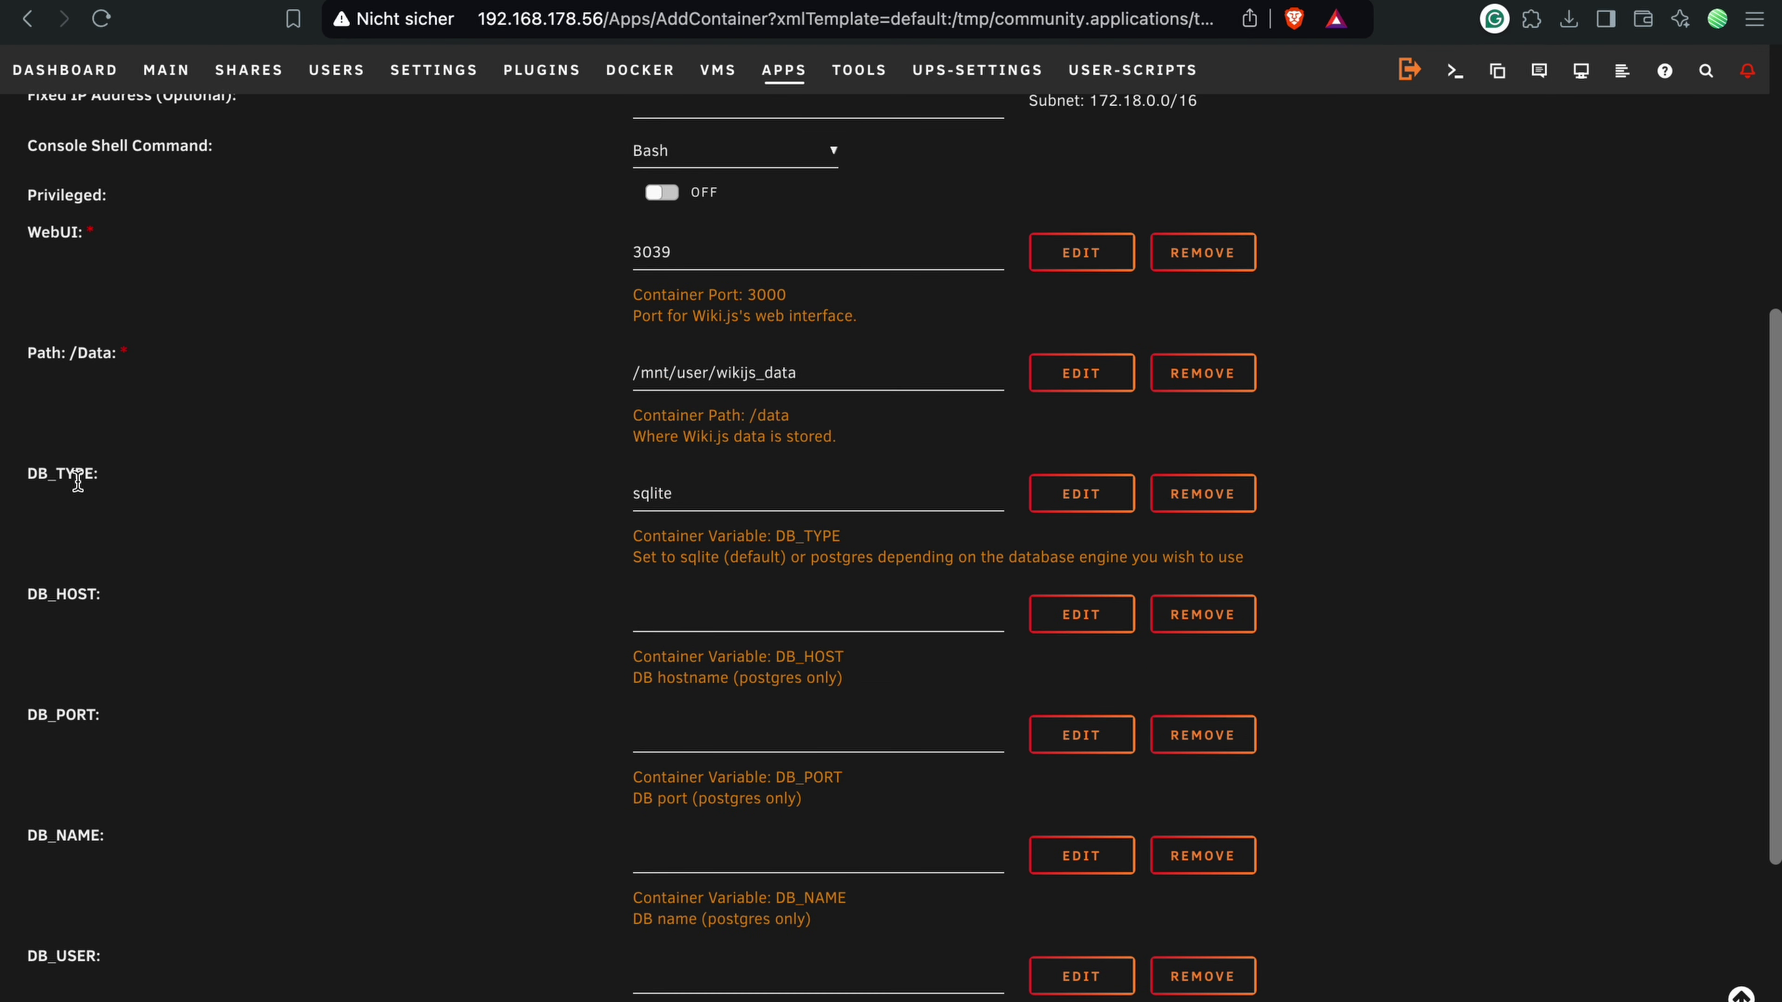
double_click(818, 558)
key(super+c)
double_click(694, 495)
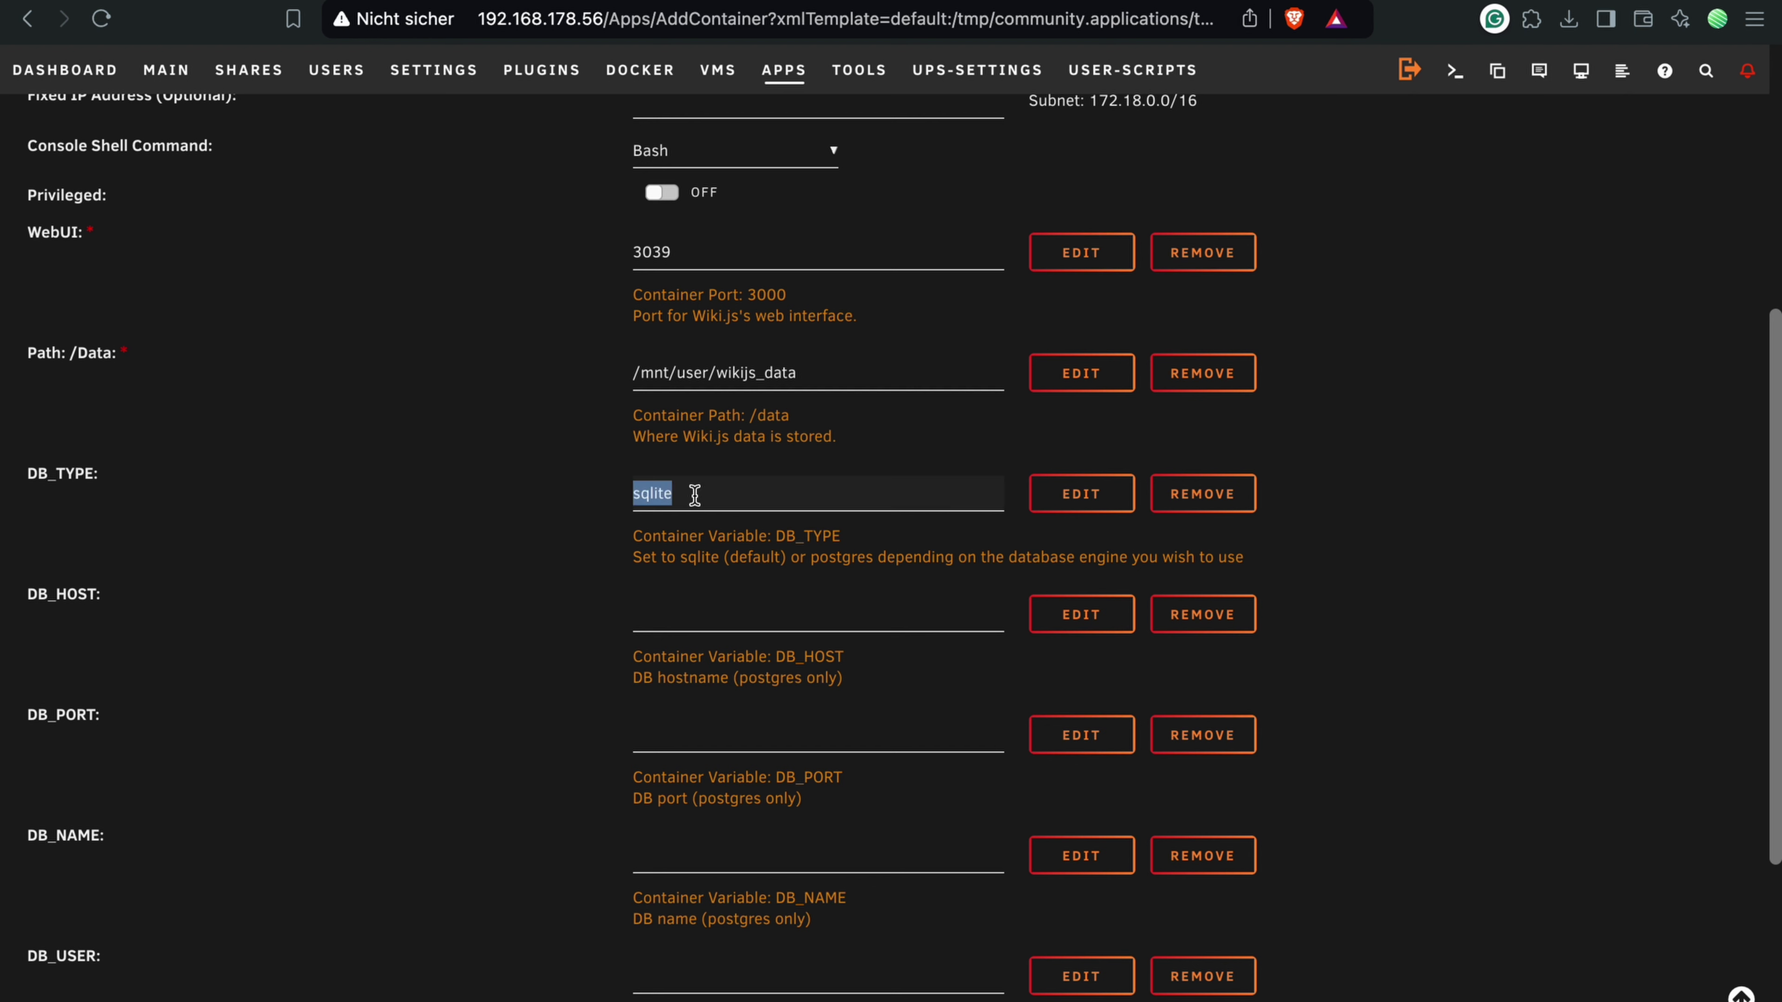
key(super+v)
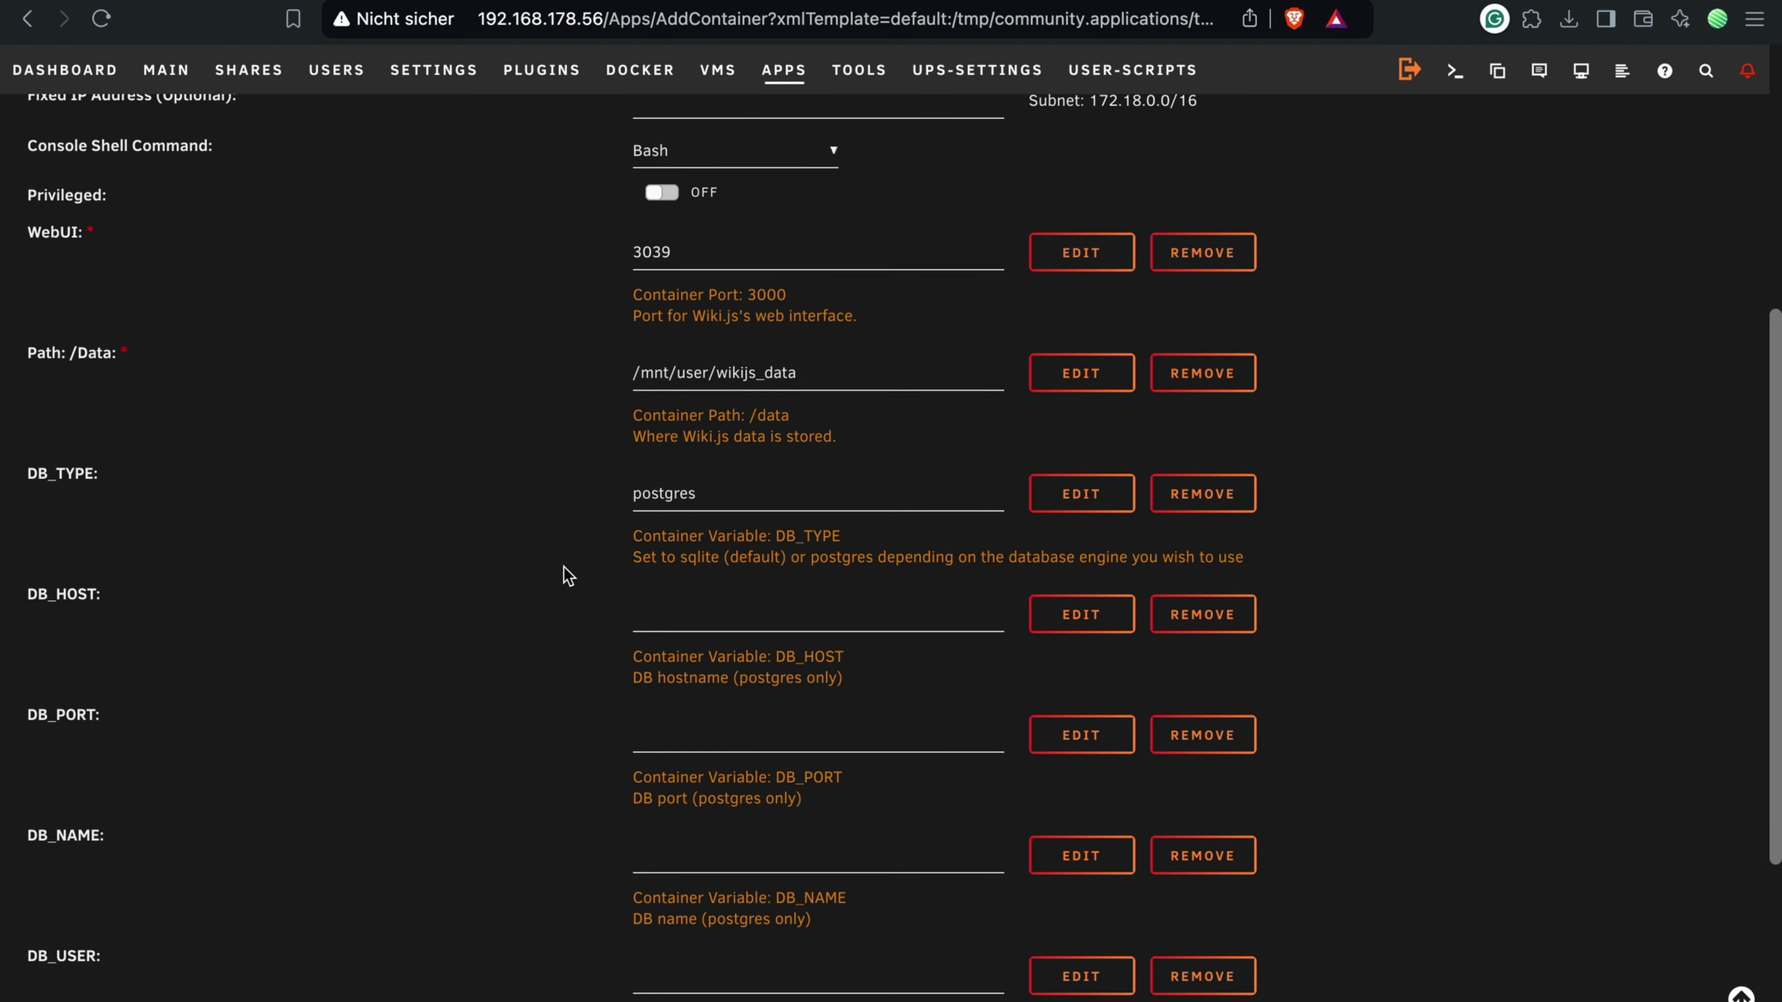
scroll(565, 575, down, 2)
Step: Enter database host 192.168.178.56, port 7654 and database name wikijs_db
drag(43, 495, 176, 844)
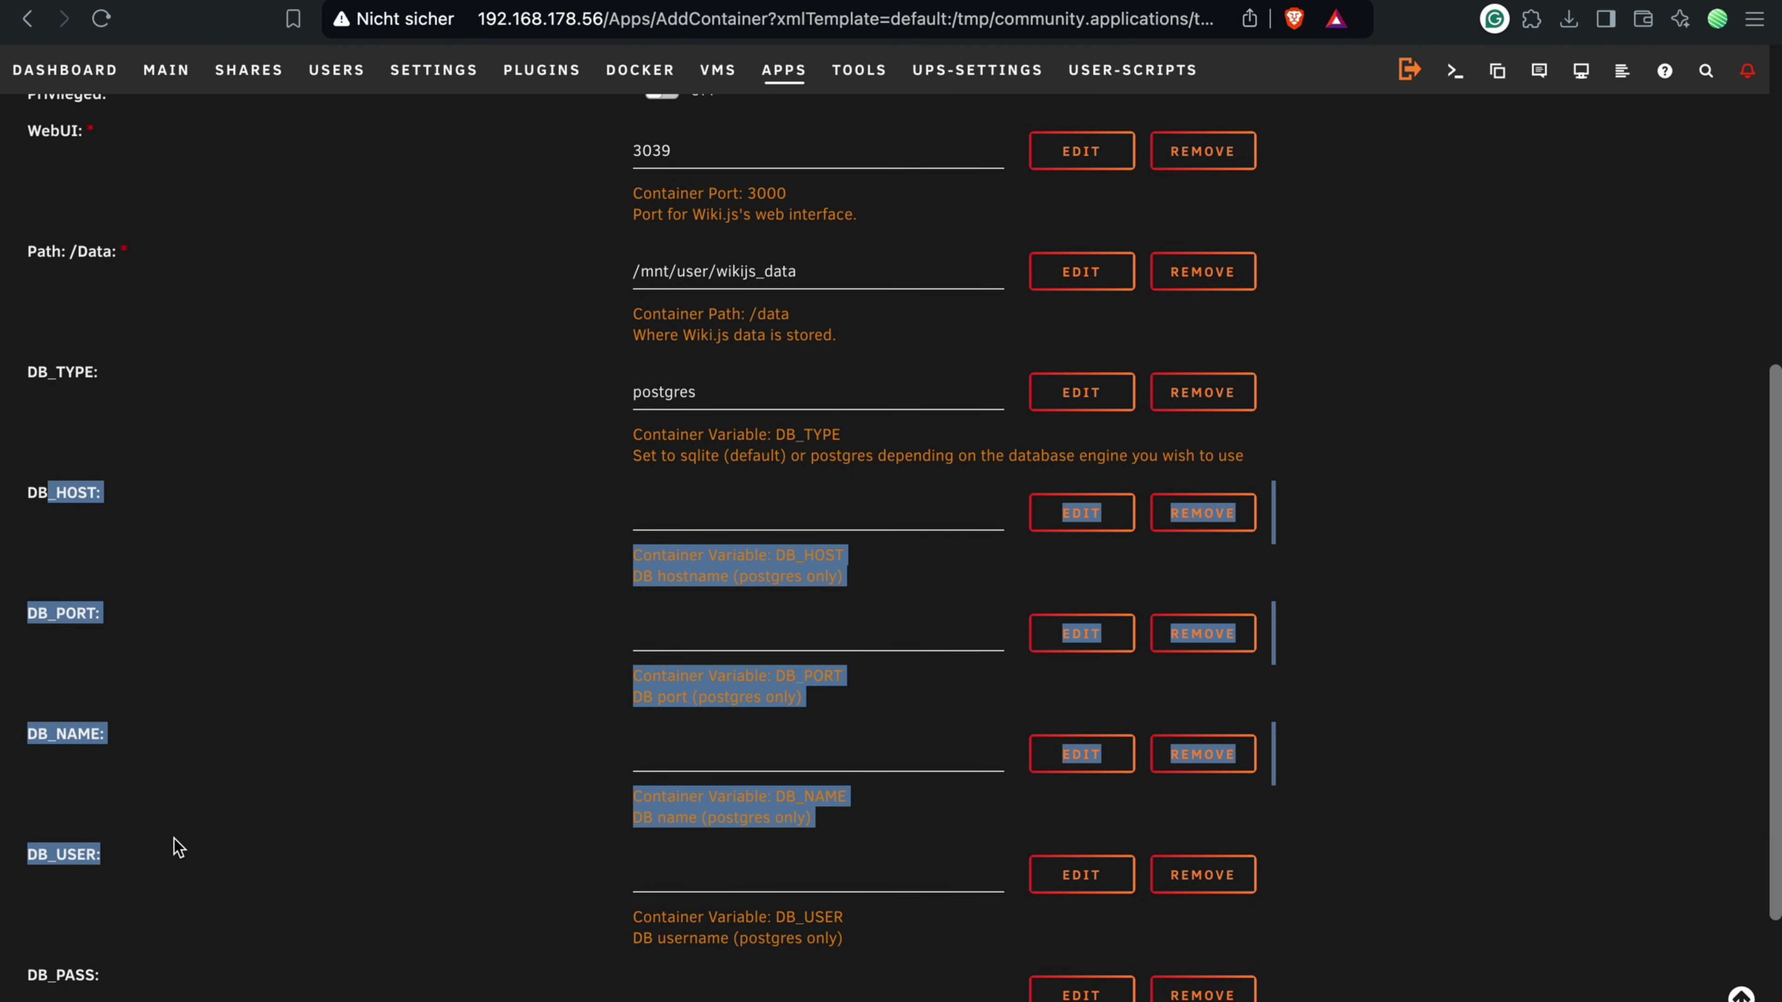
click(179, 848)
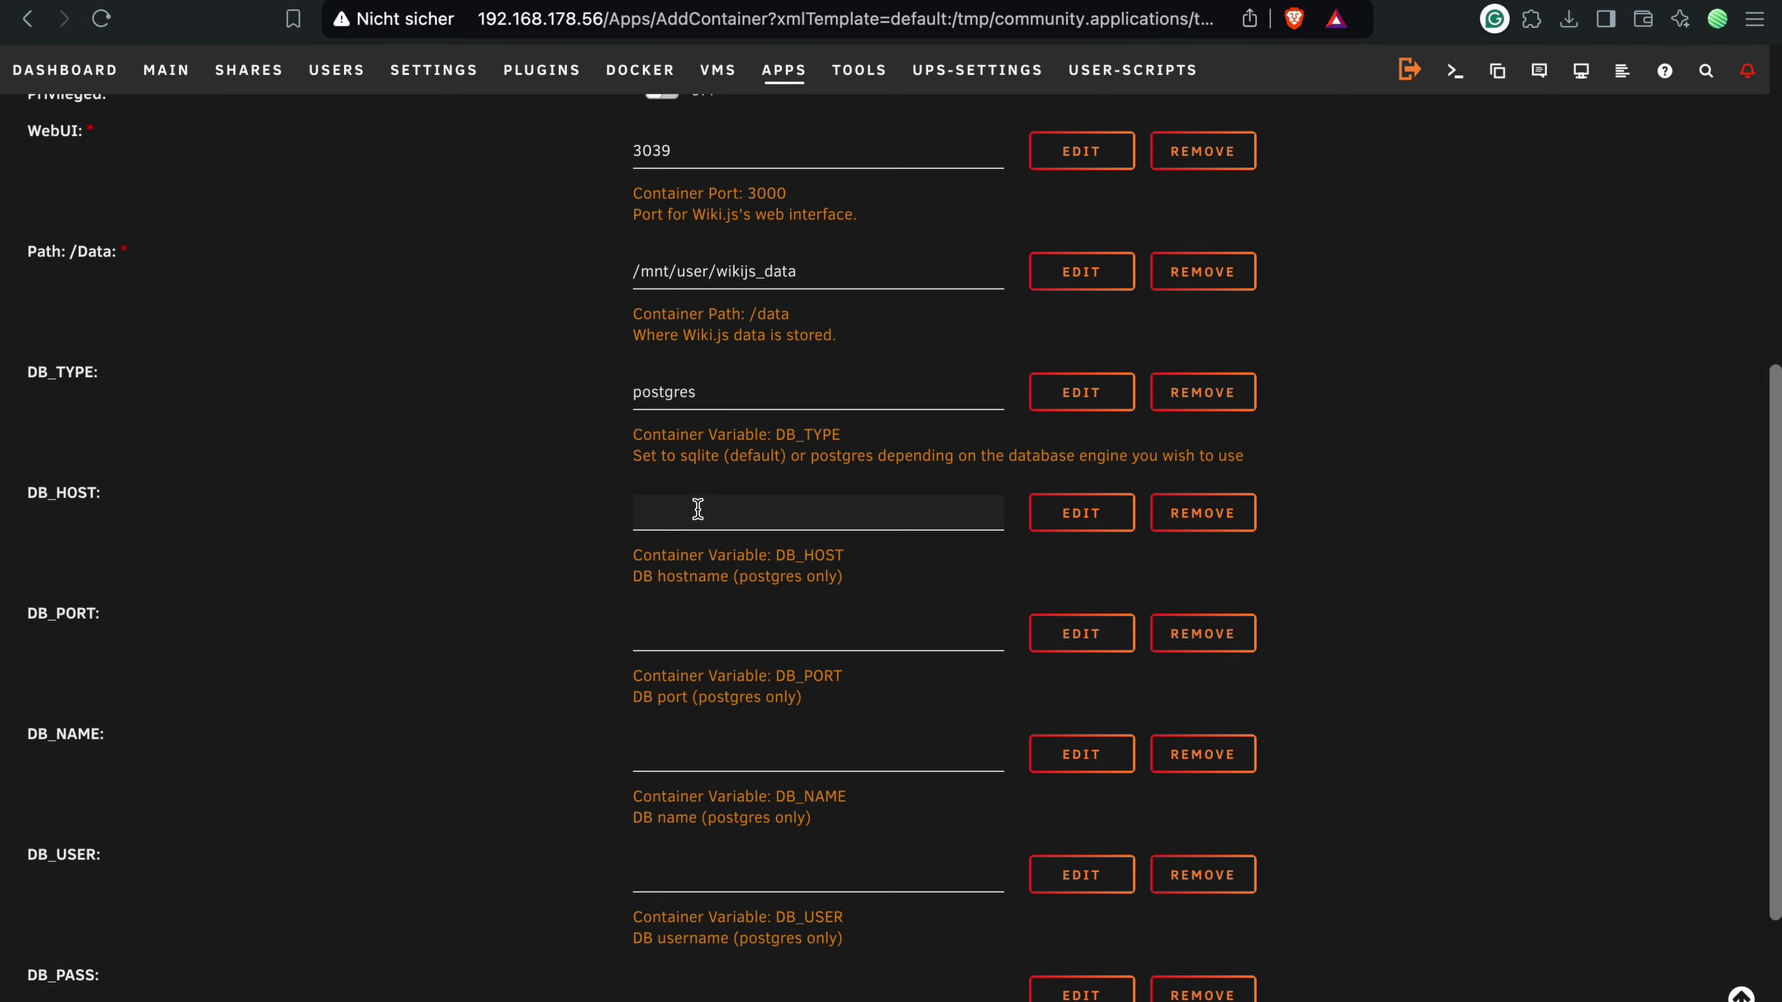
text(1921)
text(.168.)
text(178.56)
scroll(701, 610, down, 2)
click(683, 506)
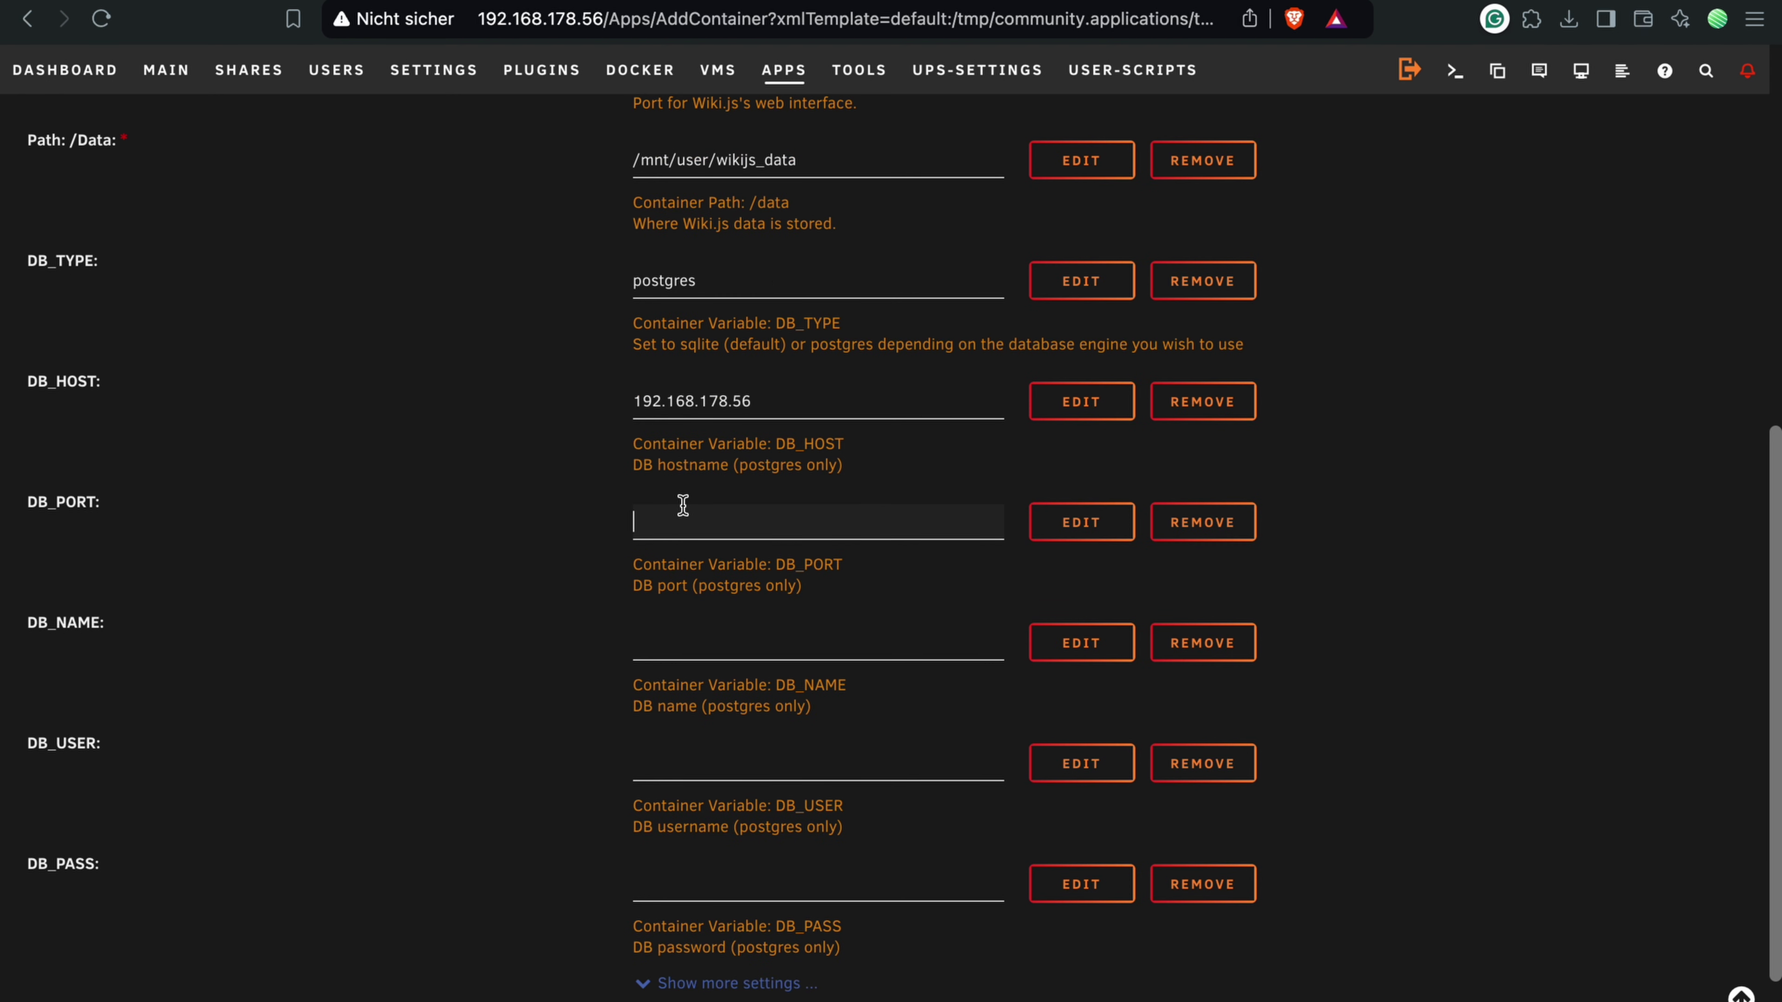
text(7654)
click(679, 641)
text(wikijs)
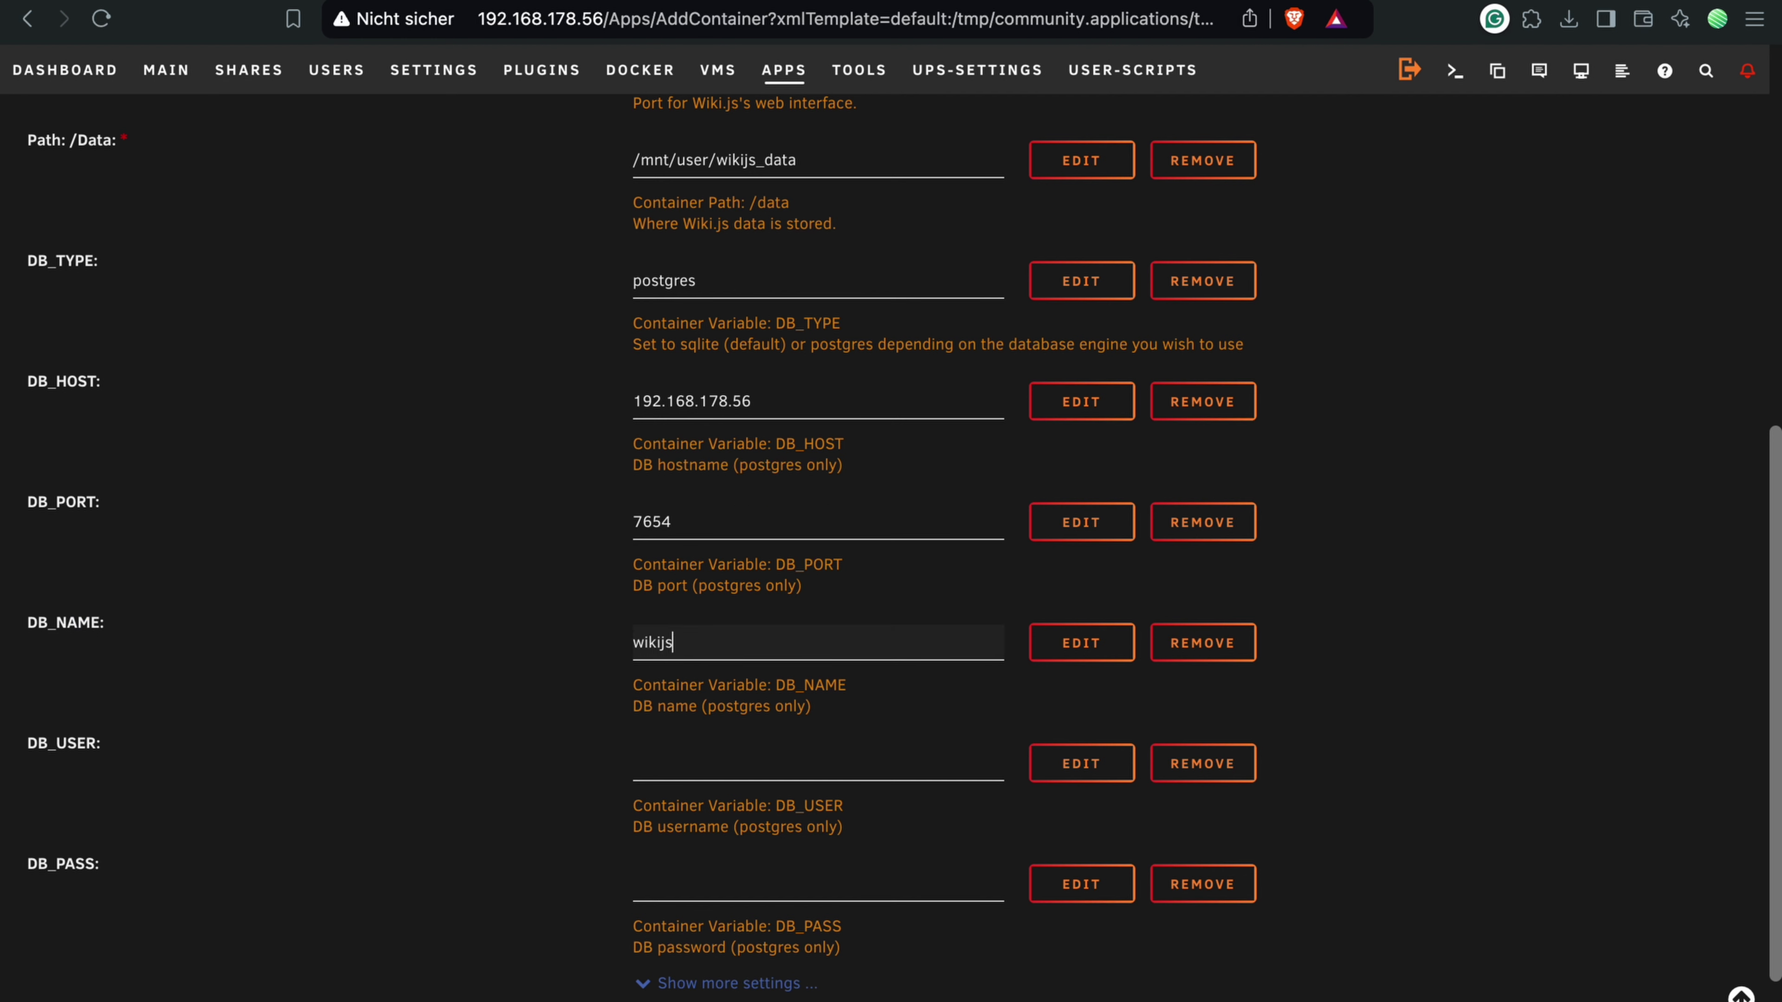
text(_db)
Step: Enter DB user wikijs_user and the database password, then create the wikijs container
click(670, 747)
text(wikijs_user)
click(763, 892)
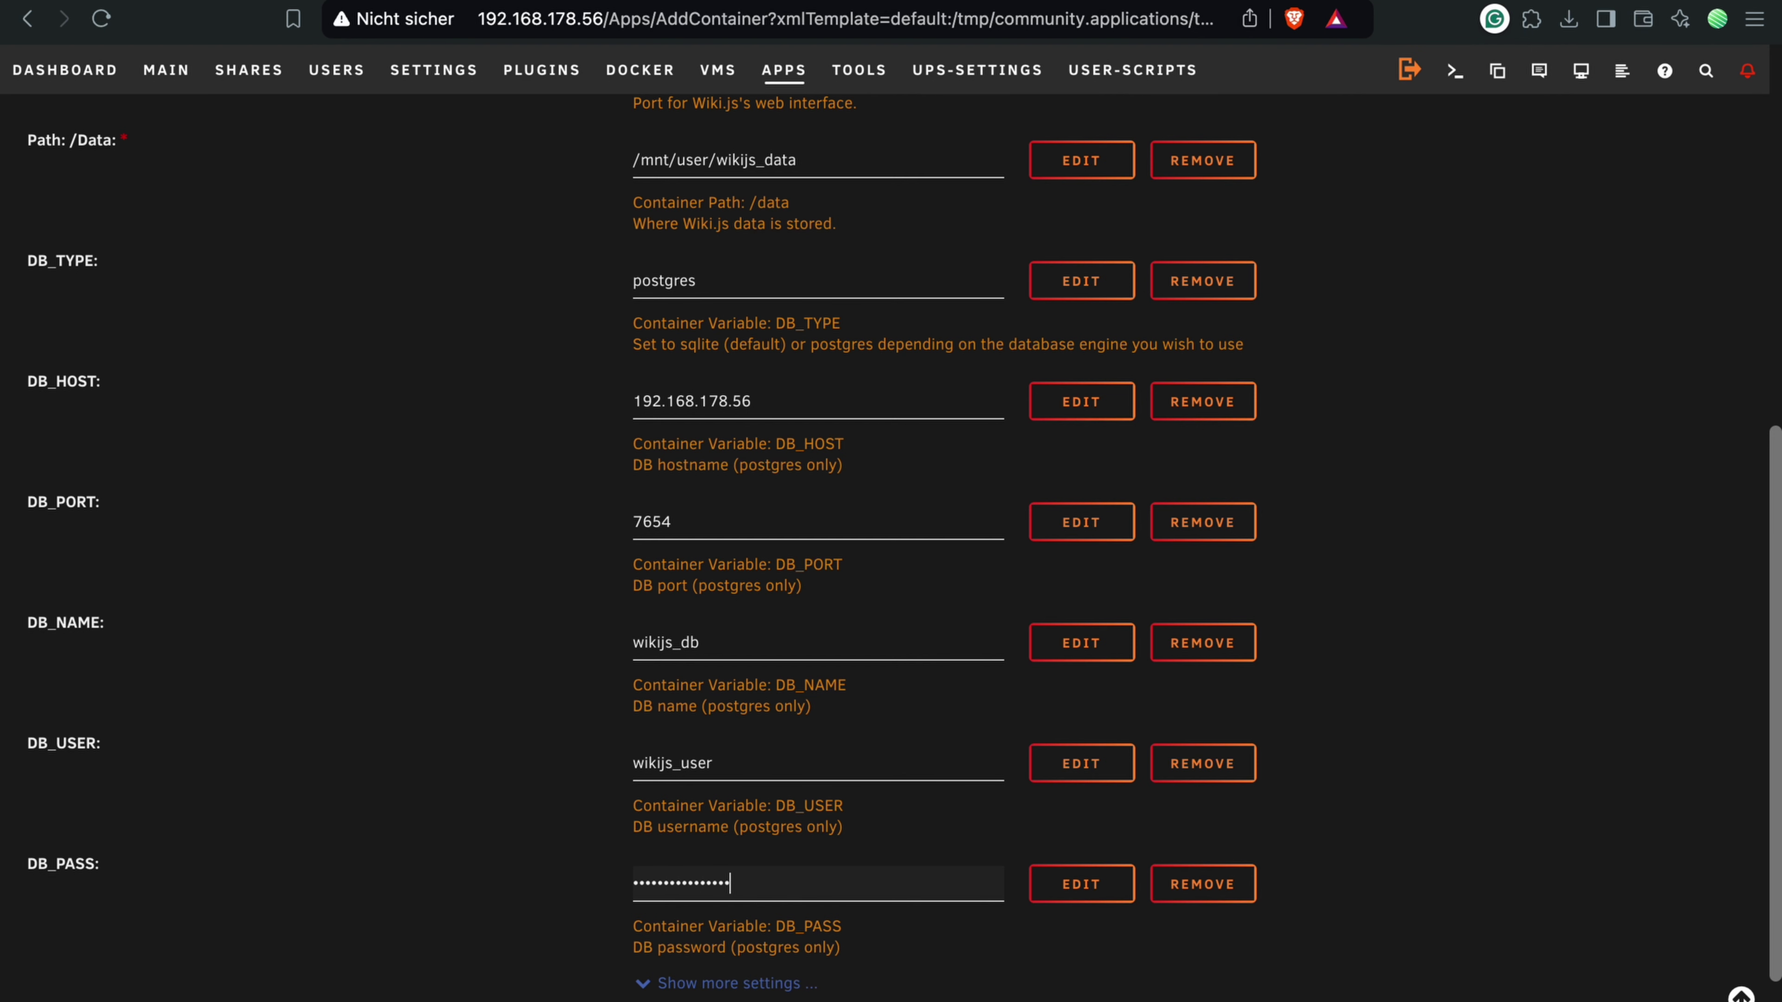
scroll(673, 969, down, 3)
click(672, 976)
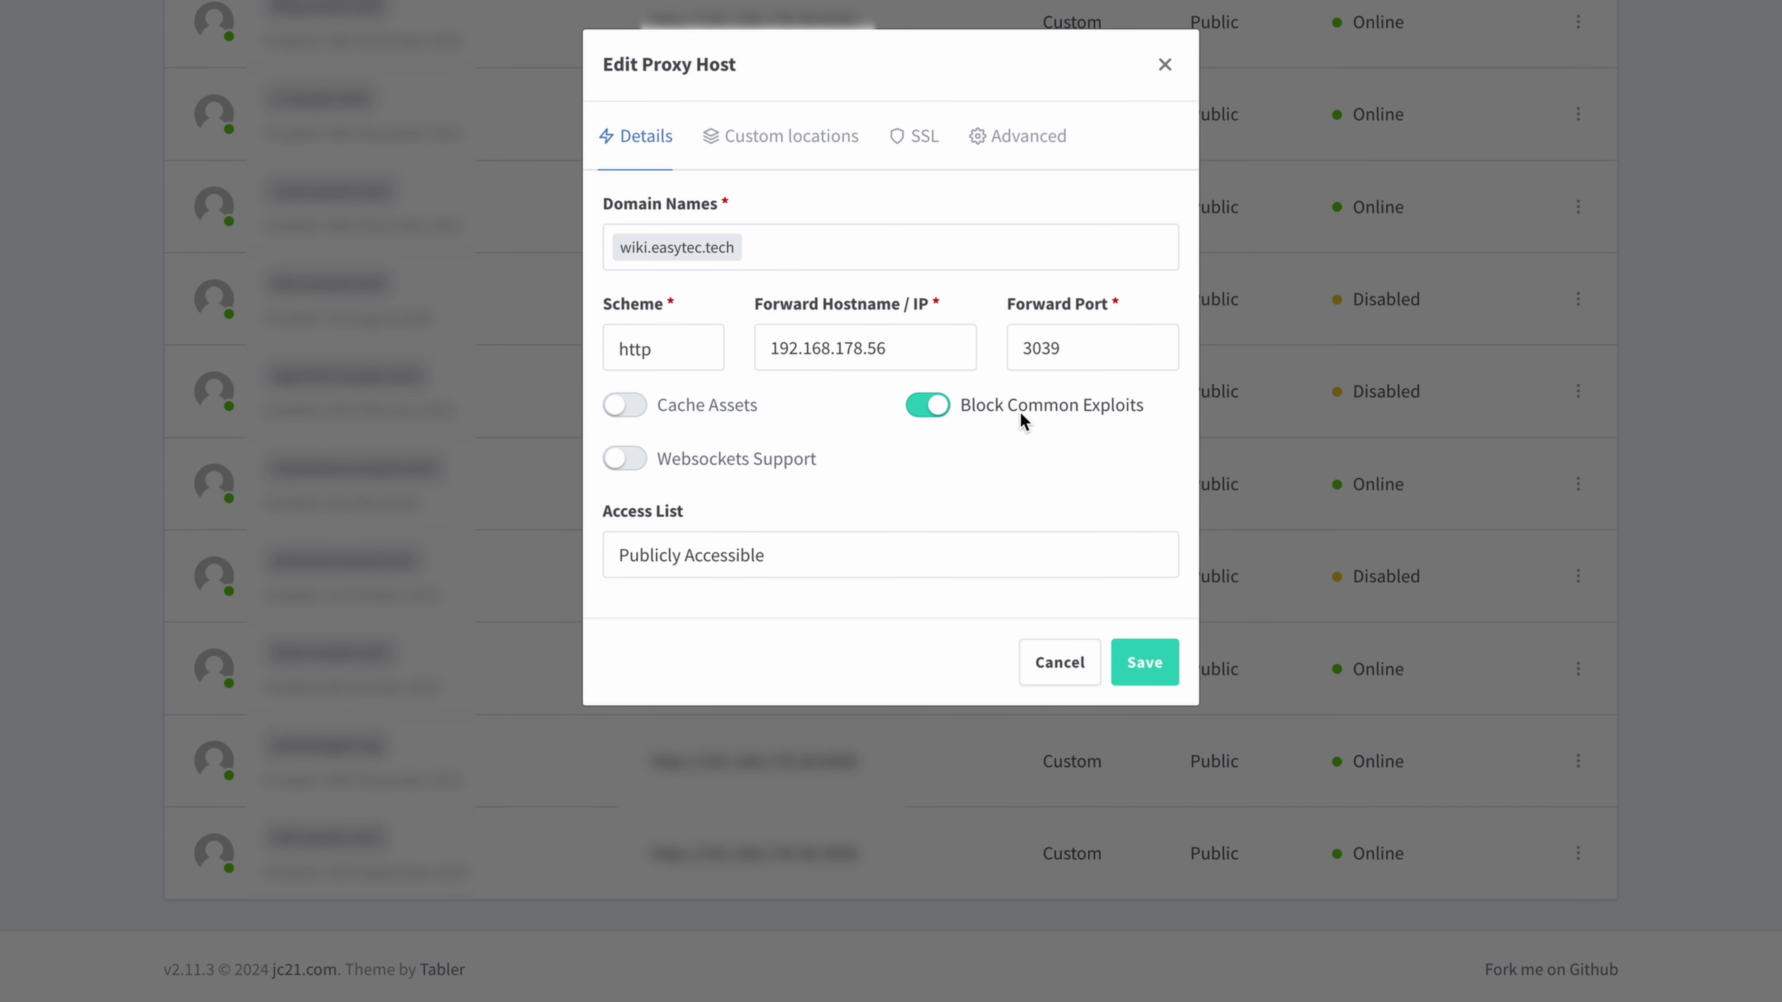
Step: Switch the wiki.easytec.tech proxy host to its SSL settings
click(913, 136)
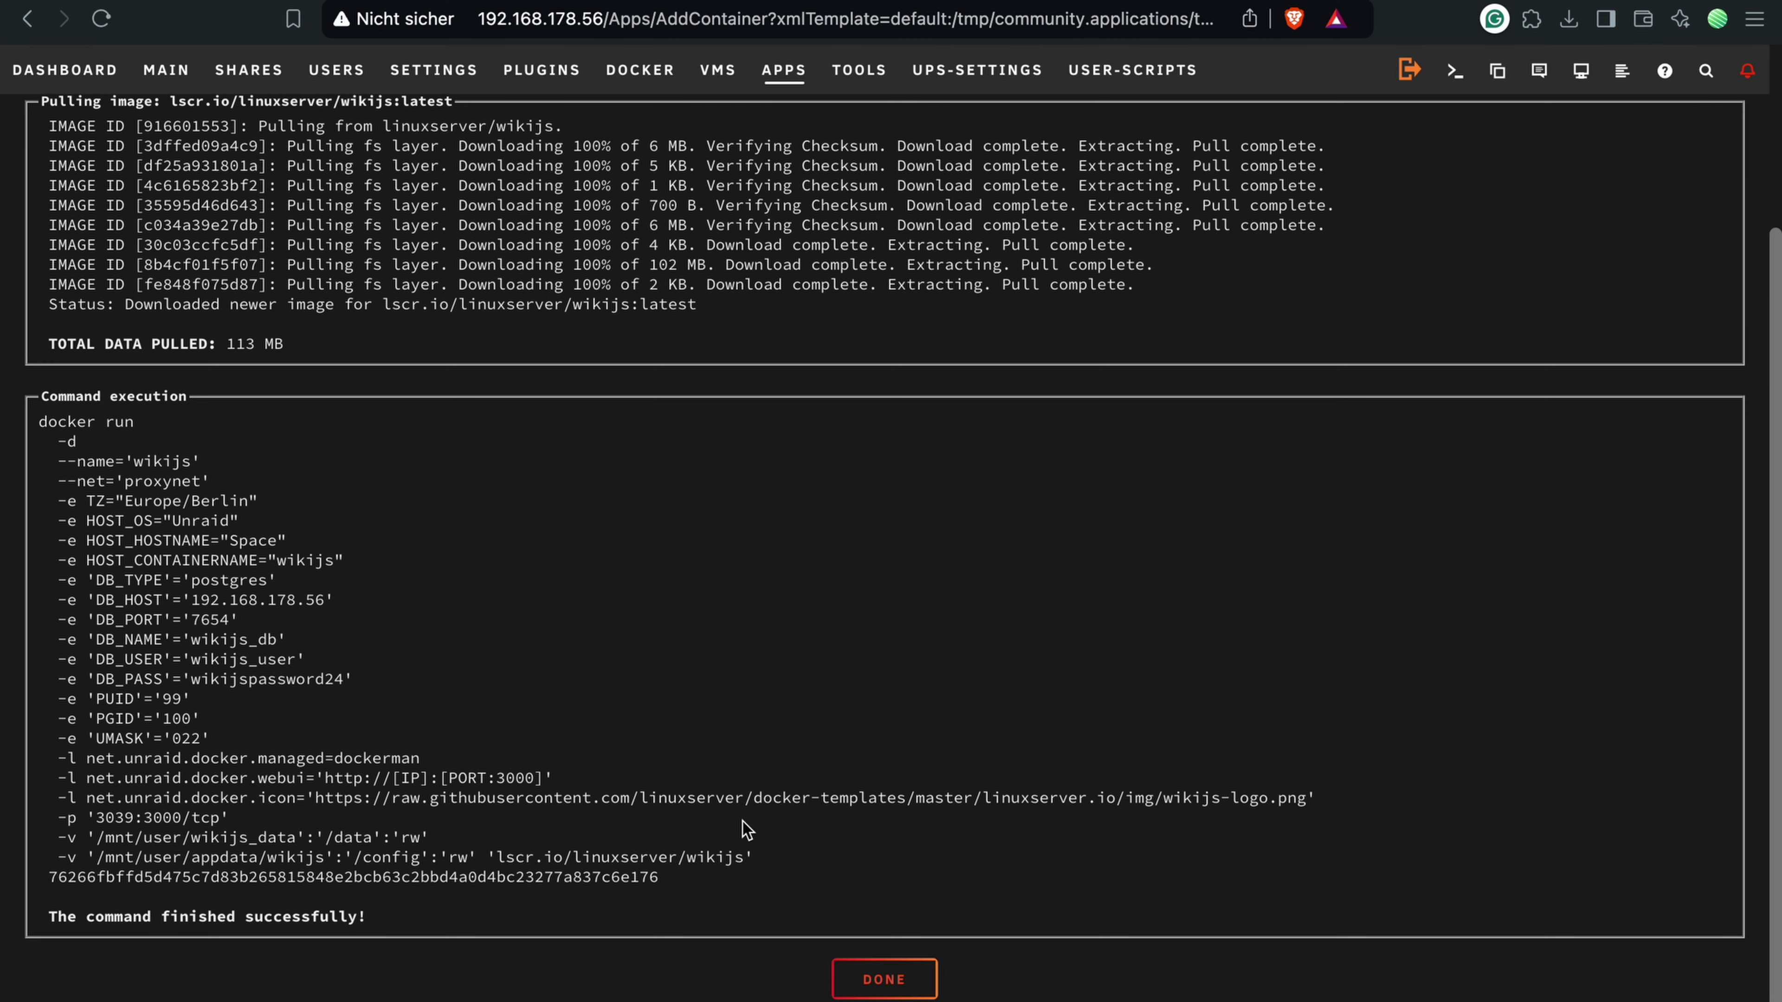
Step: Close the wikijs docker run output and the wikijs info panel
click(898, 981)
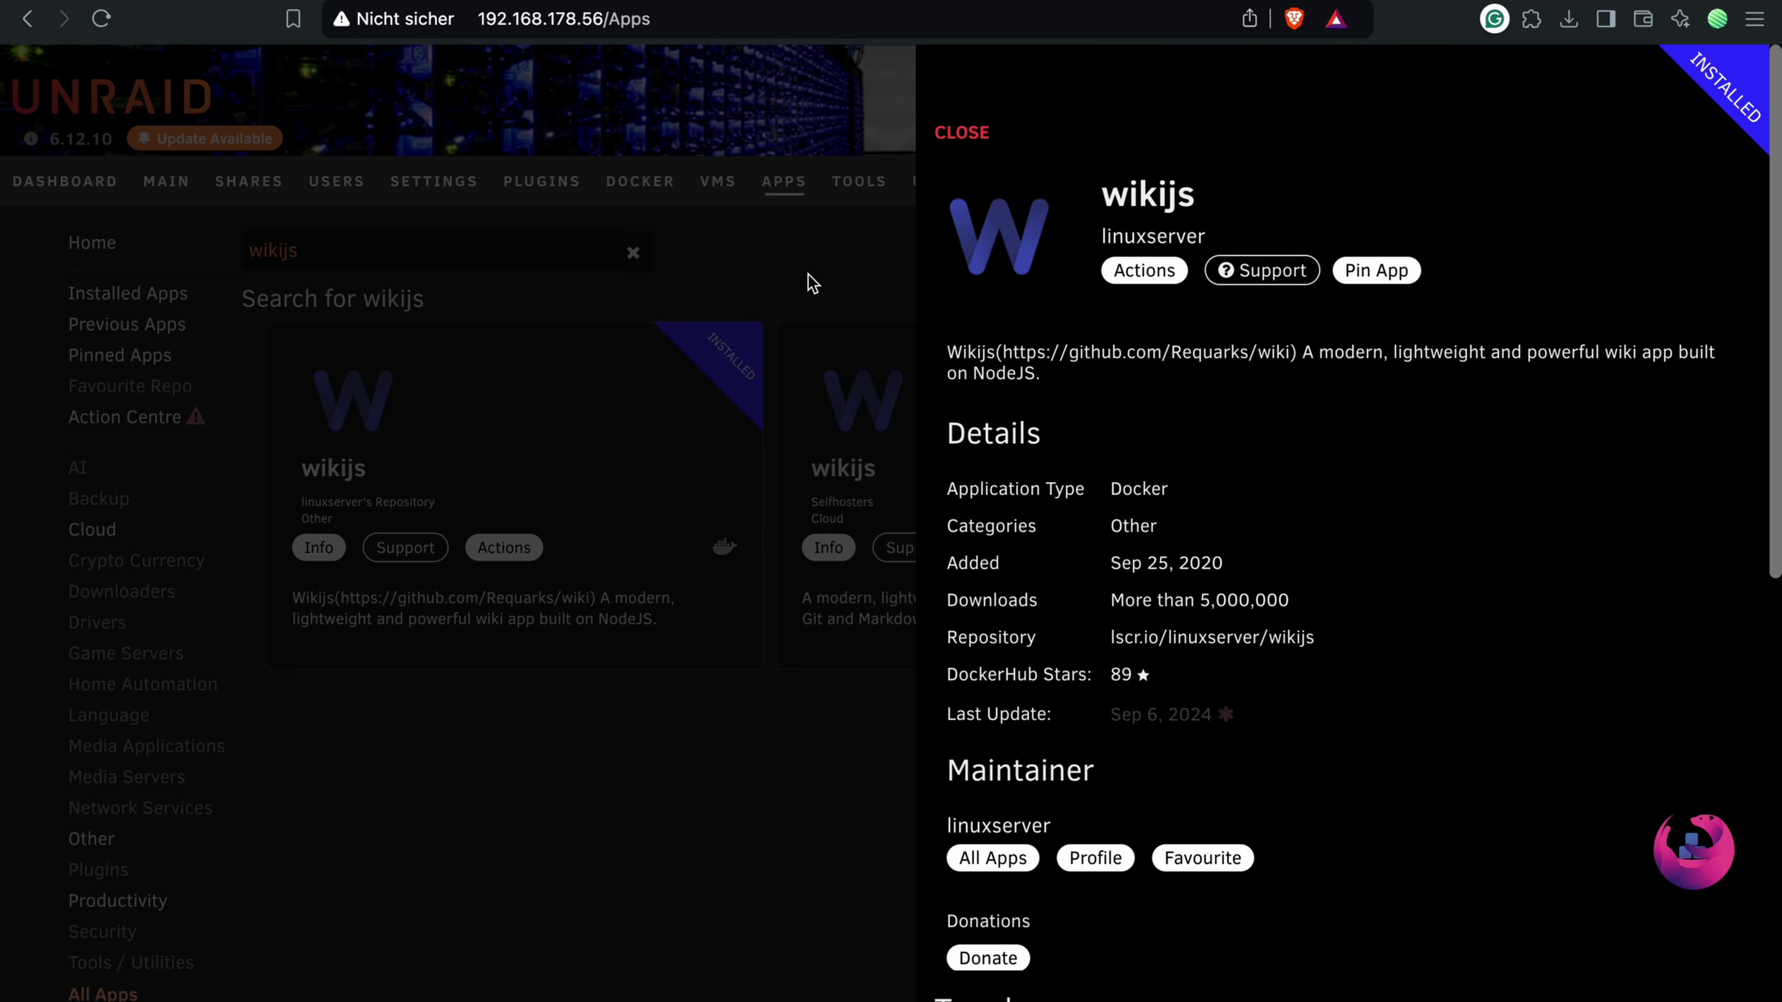
click(812, 283)
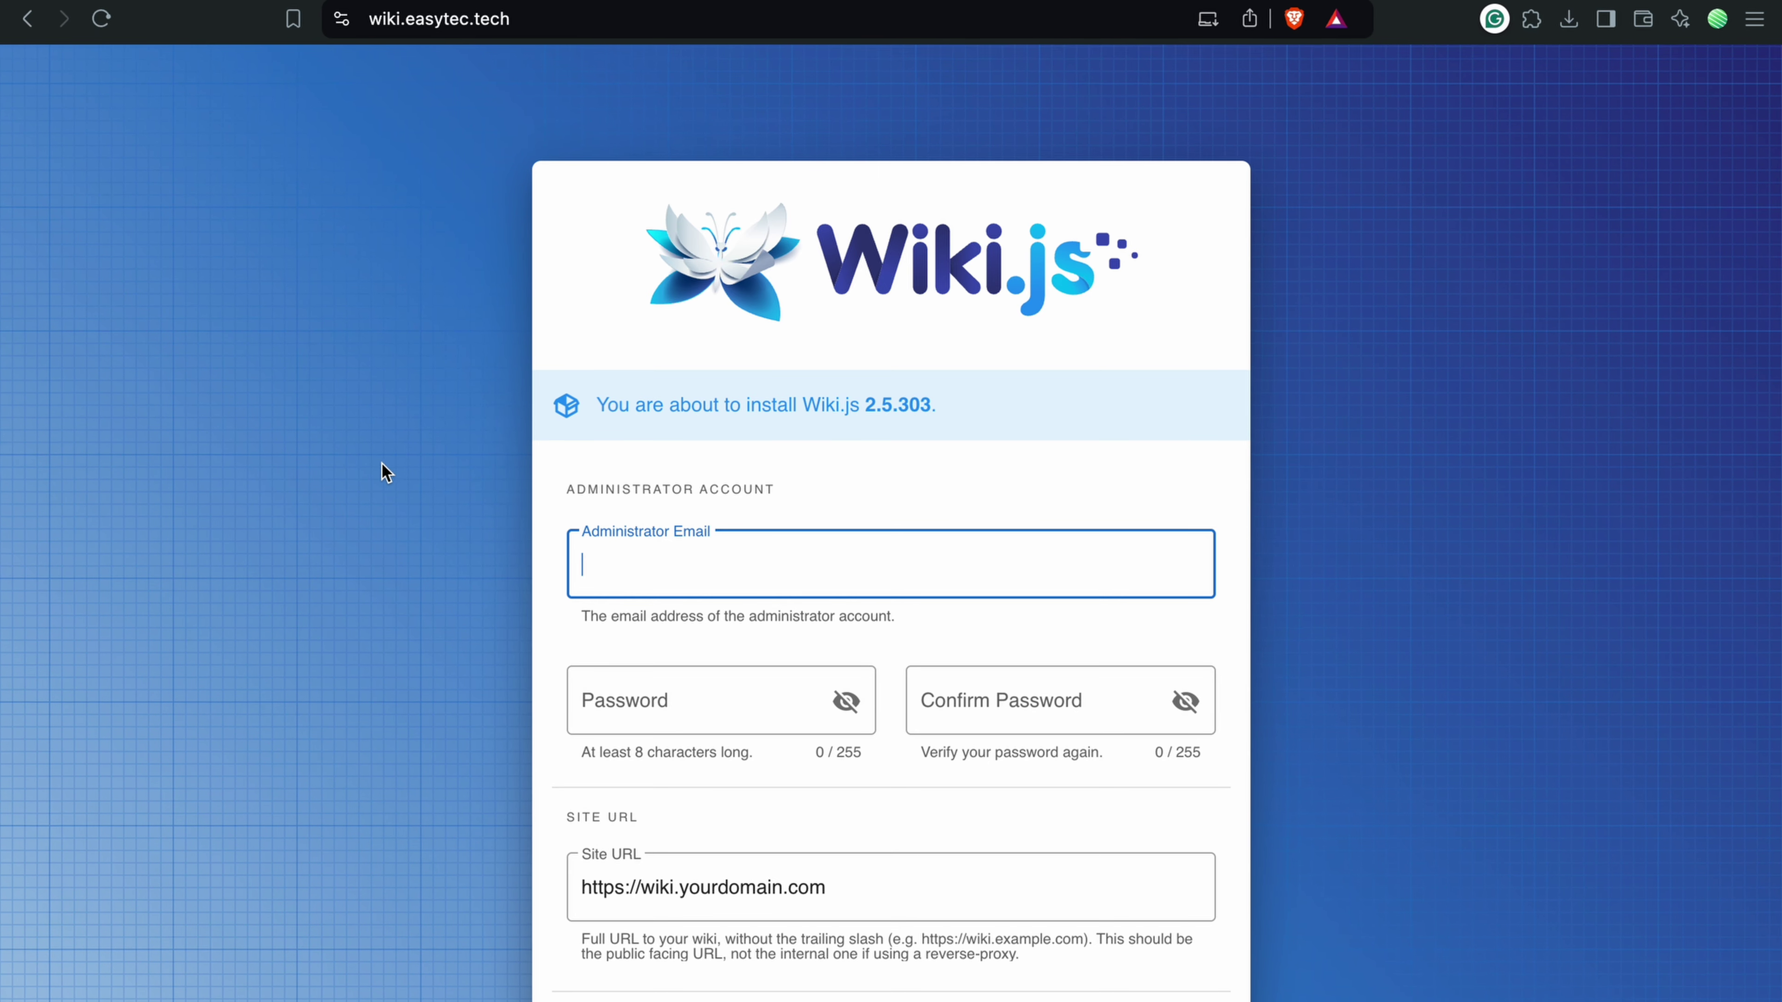
Step: Enter the administrator e-mail and the admin password with its confirmation
click(607, 411)
drag(608, 411, 969, 411)
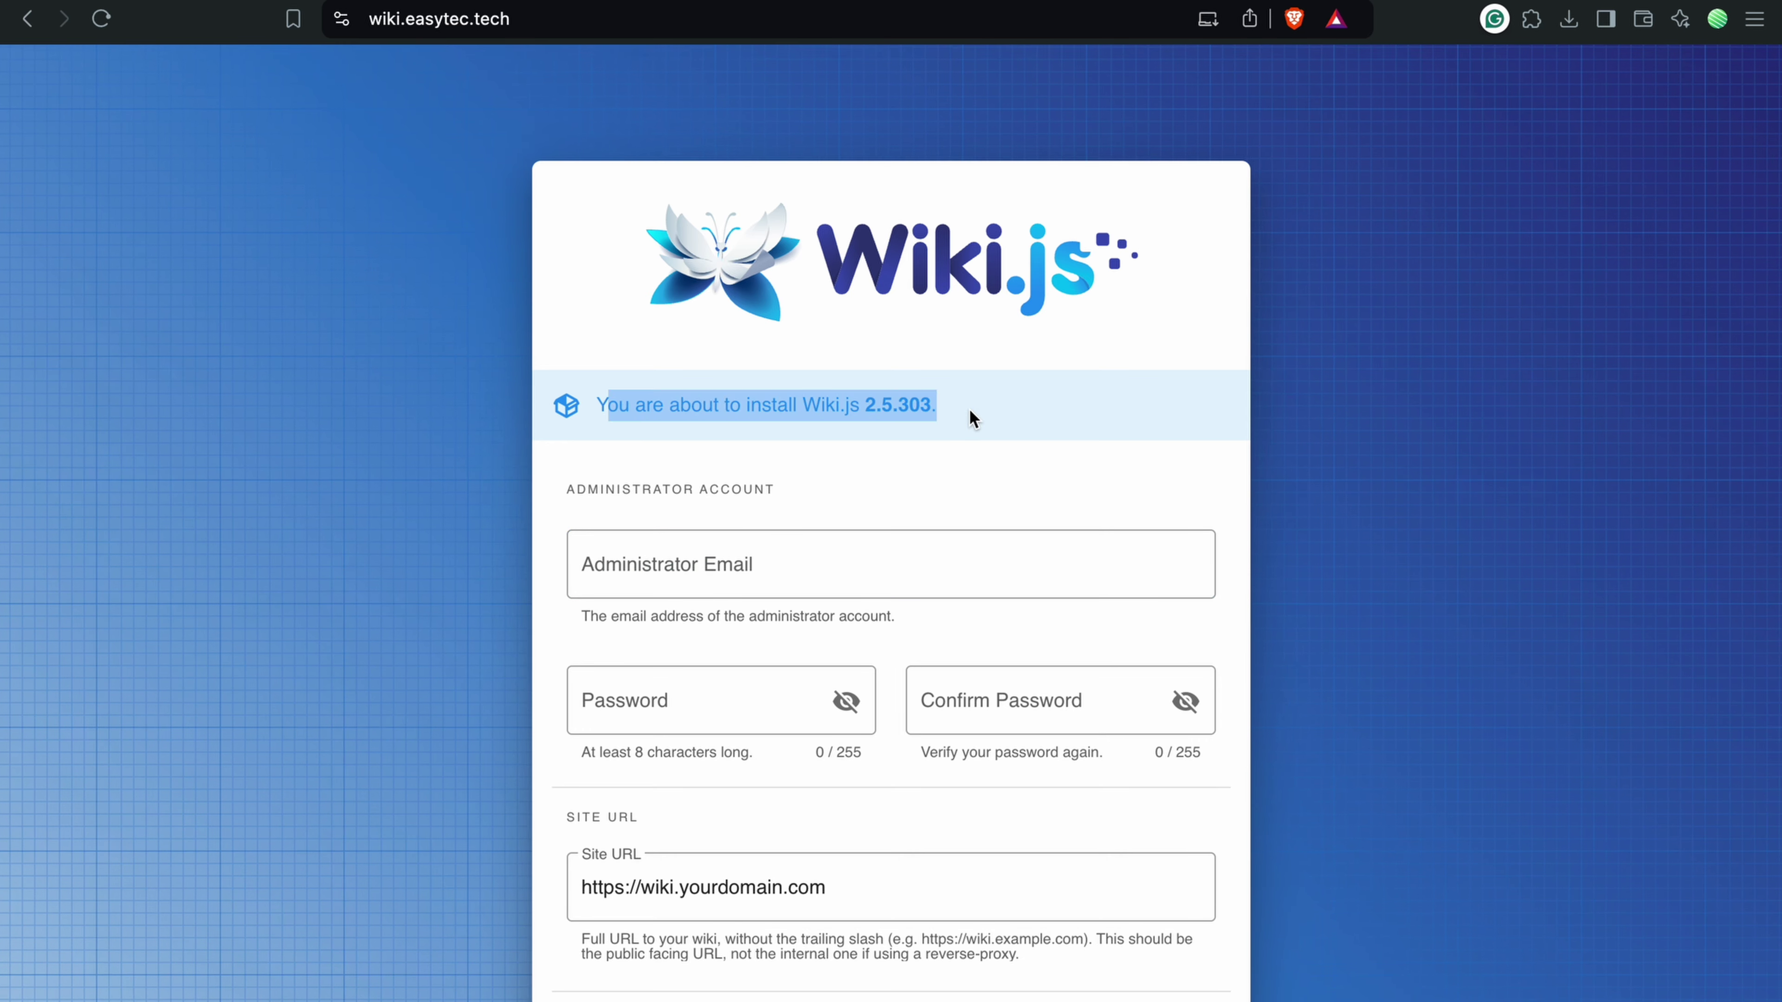
click(969, 411)
scroll(969, 411, down, 3)
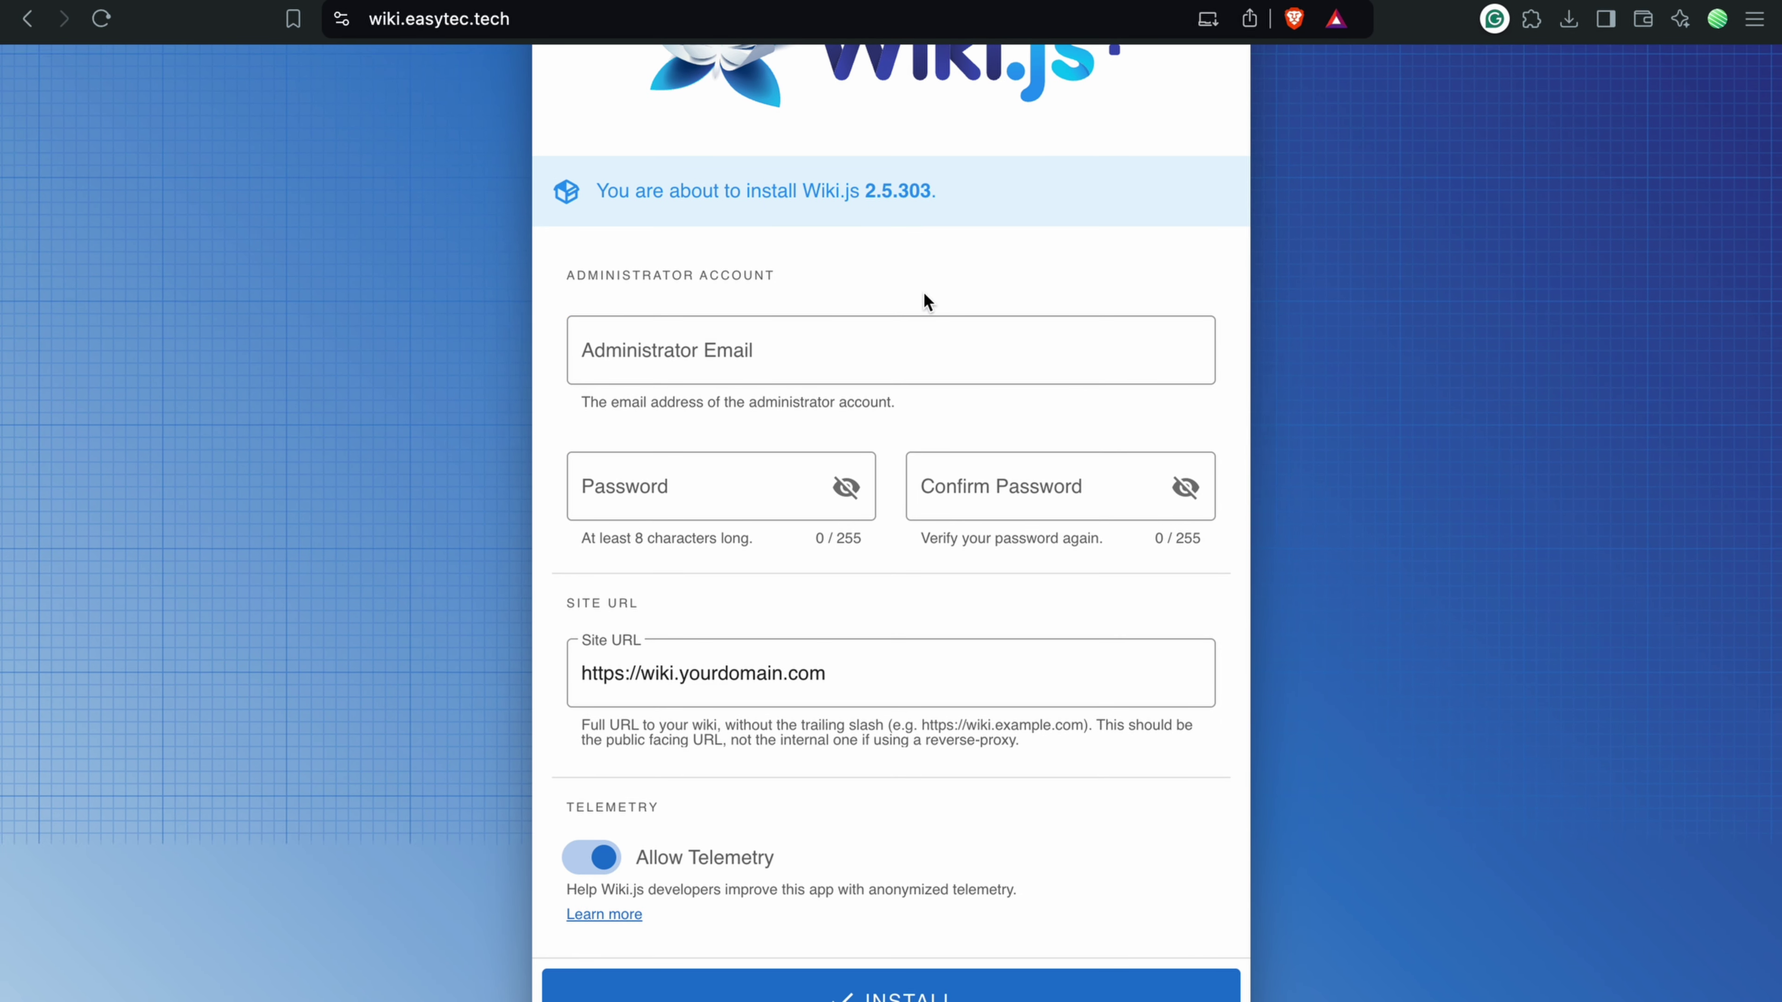
click(847, 351)
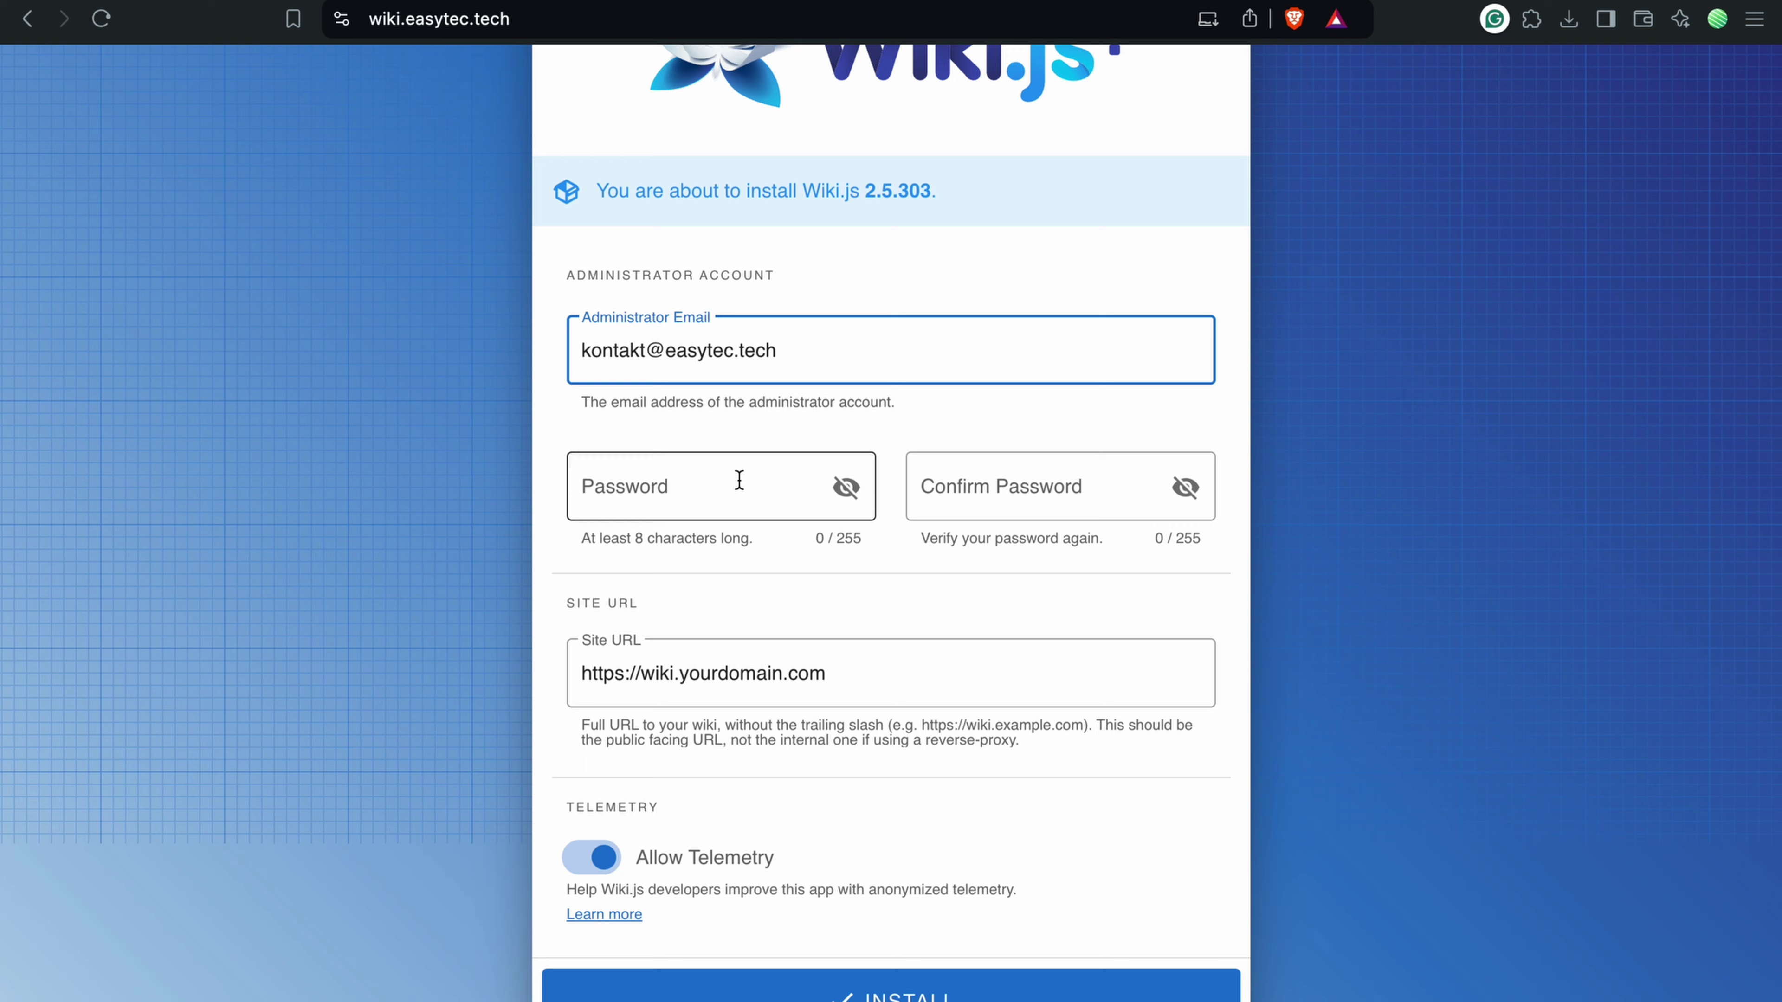
click(738, 480)
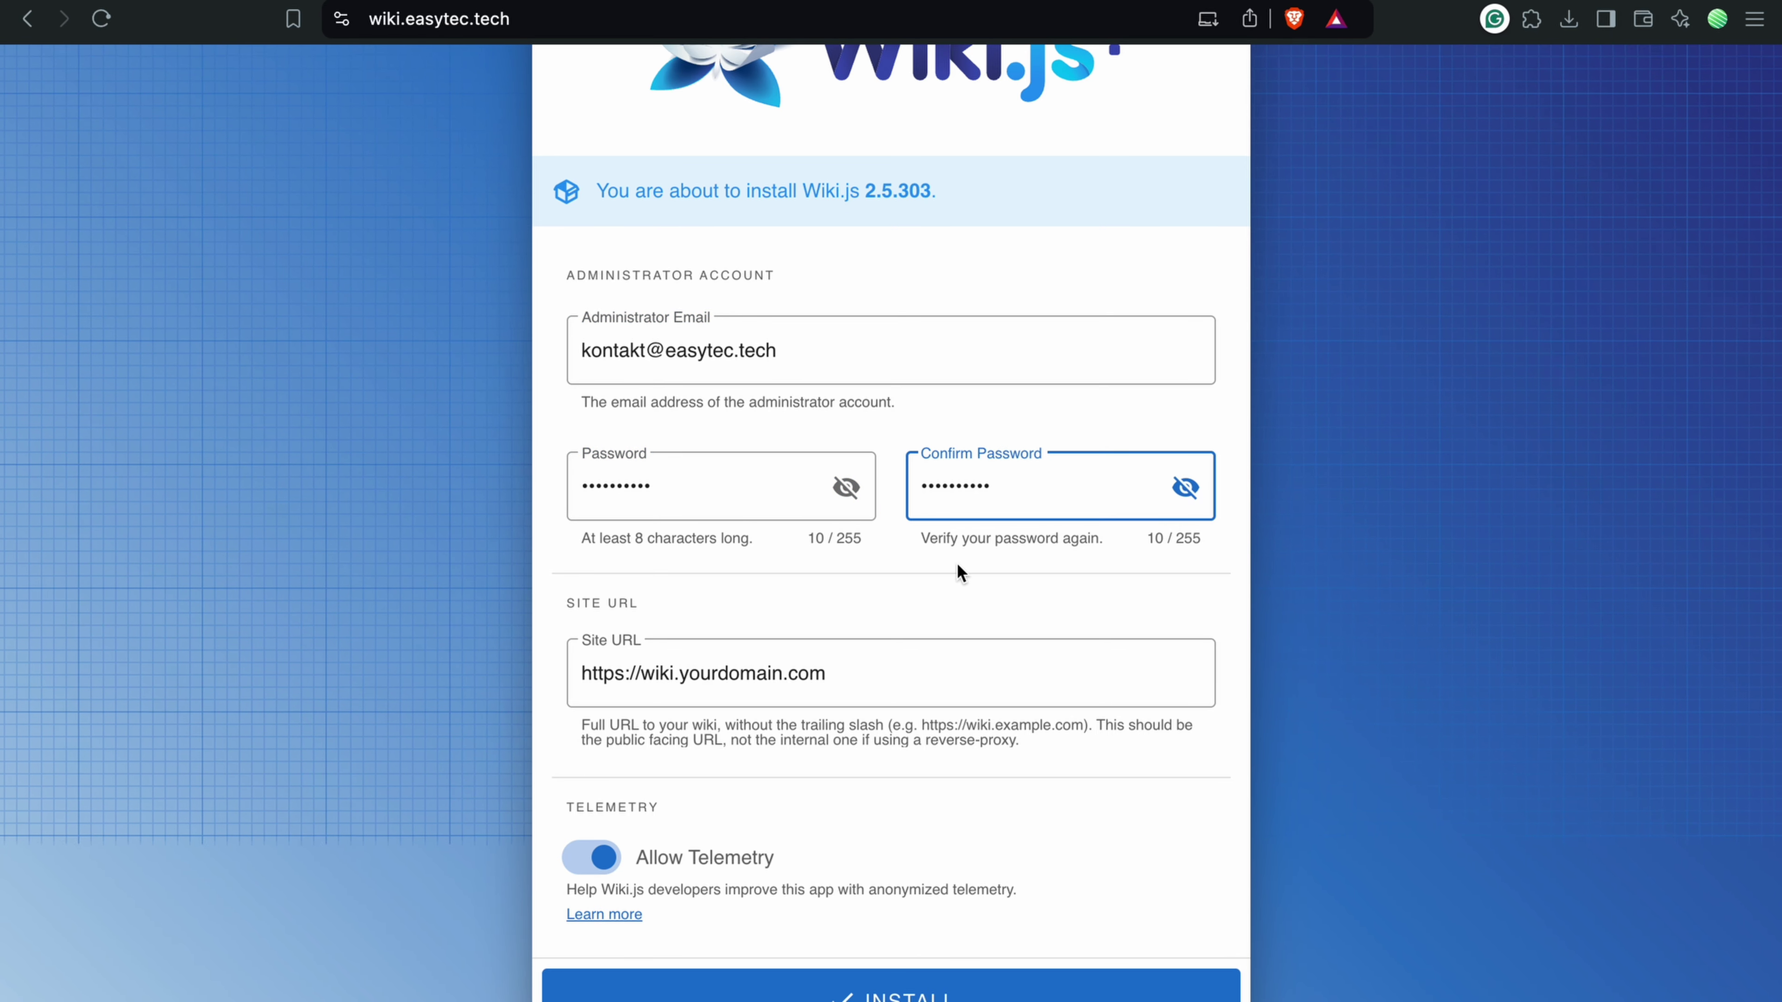
click(957, 564)
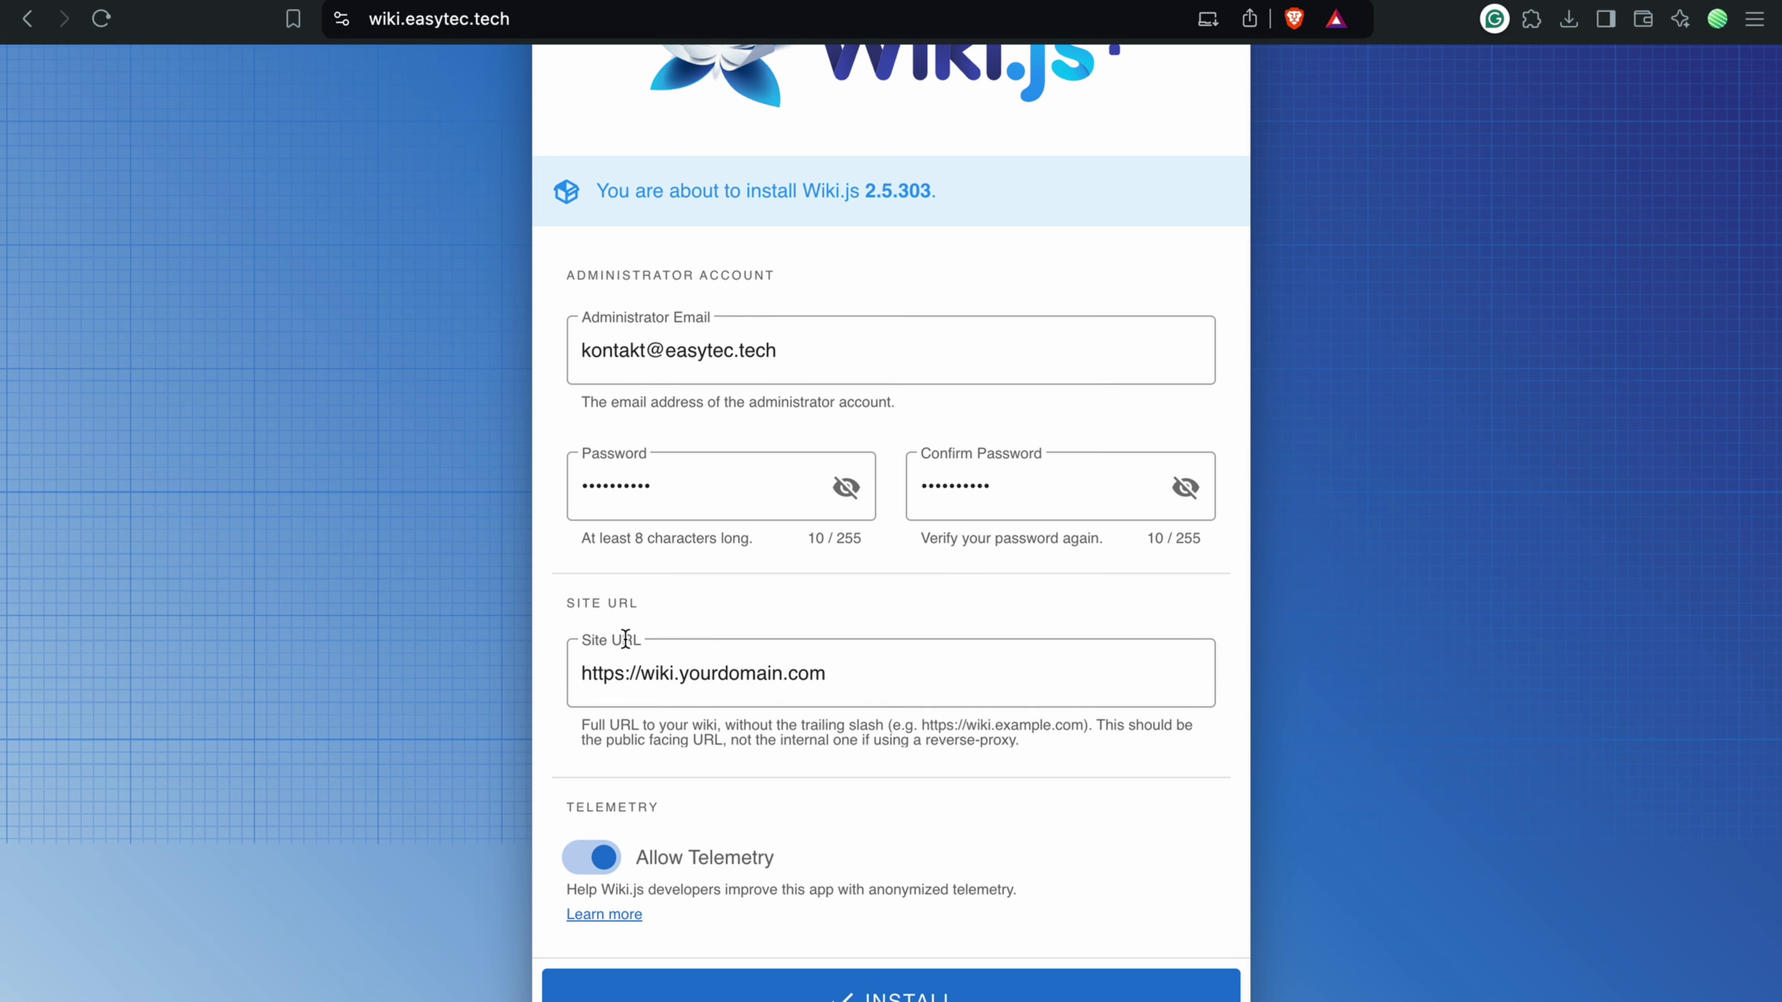
drag(679, 672, 835, 670)
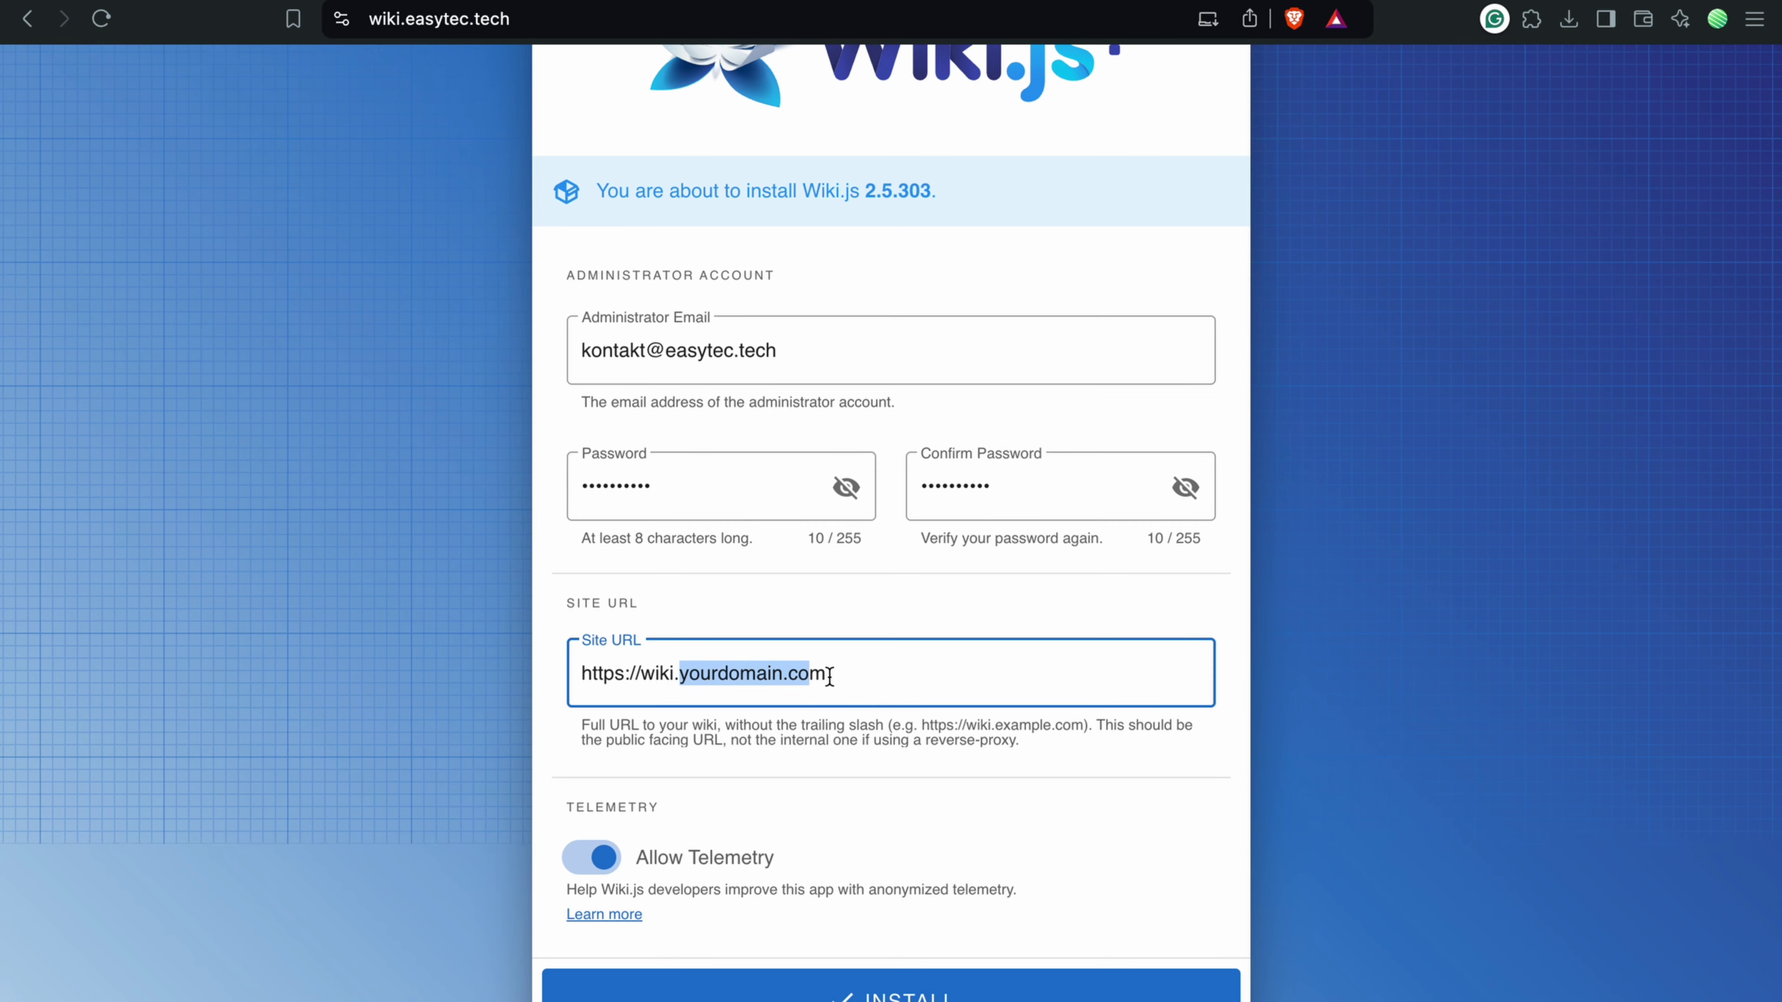
key(BackSpace)
text(easytec.tech)
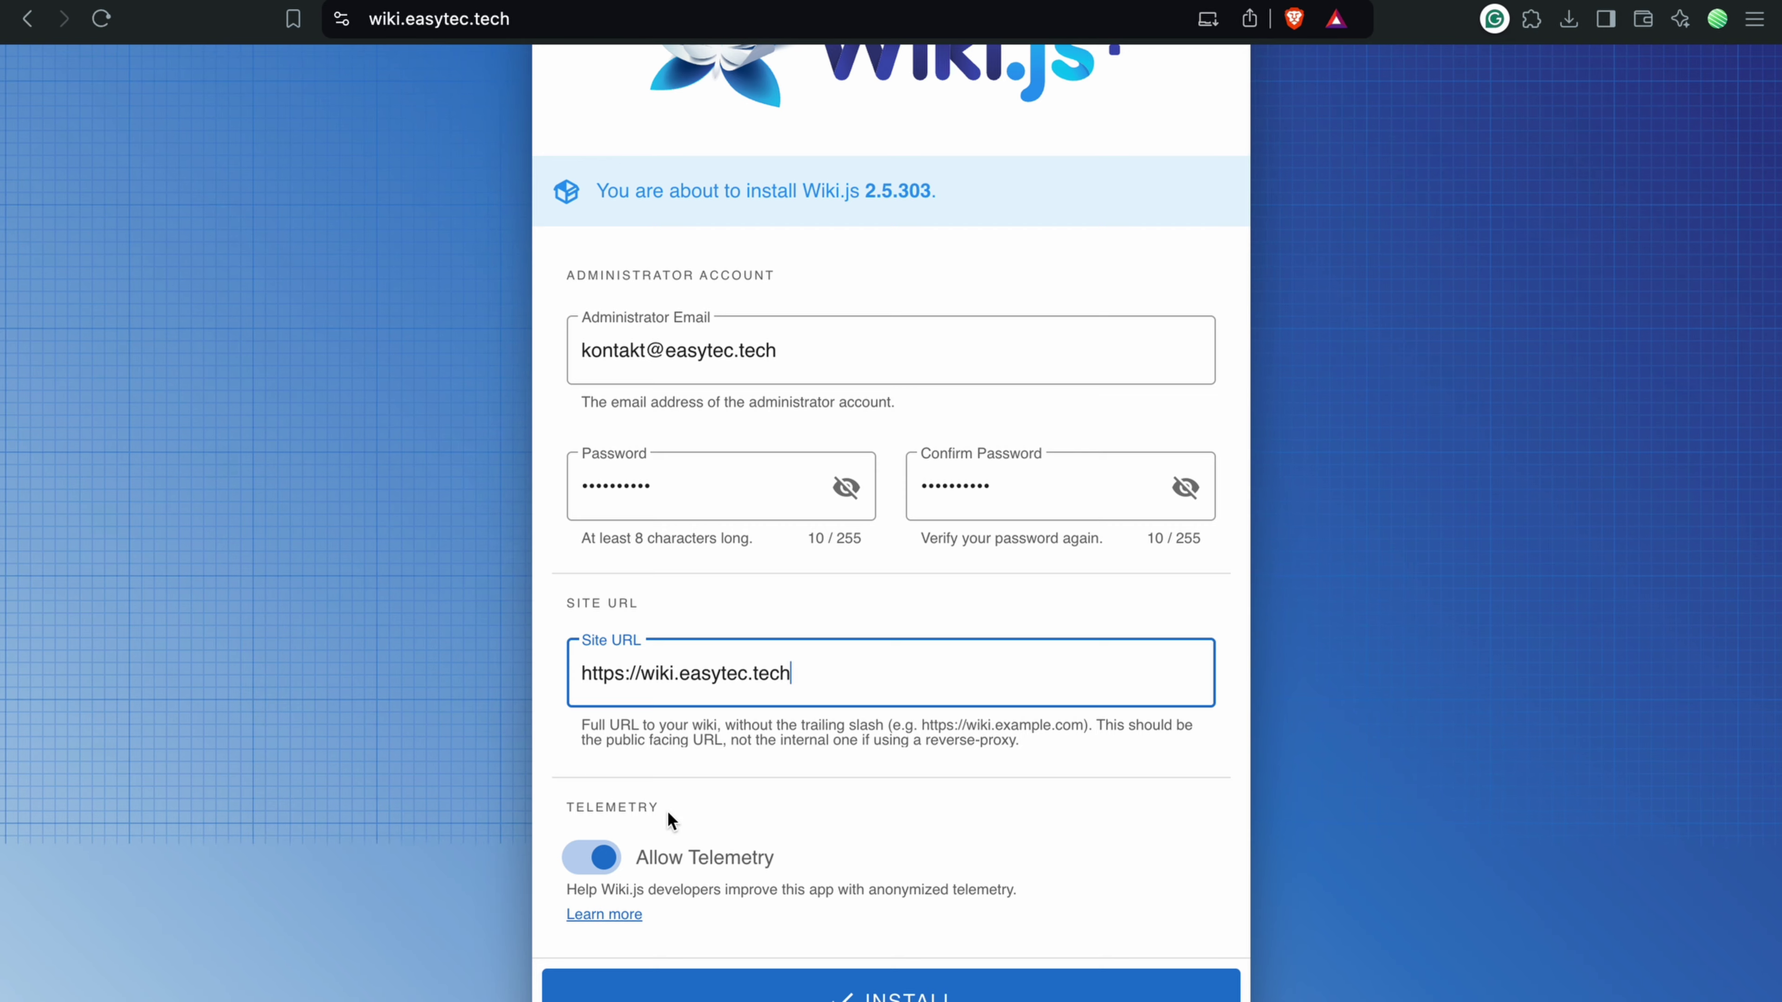
click(591, 857)
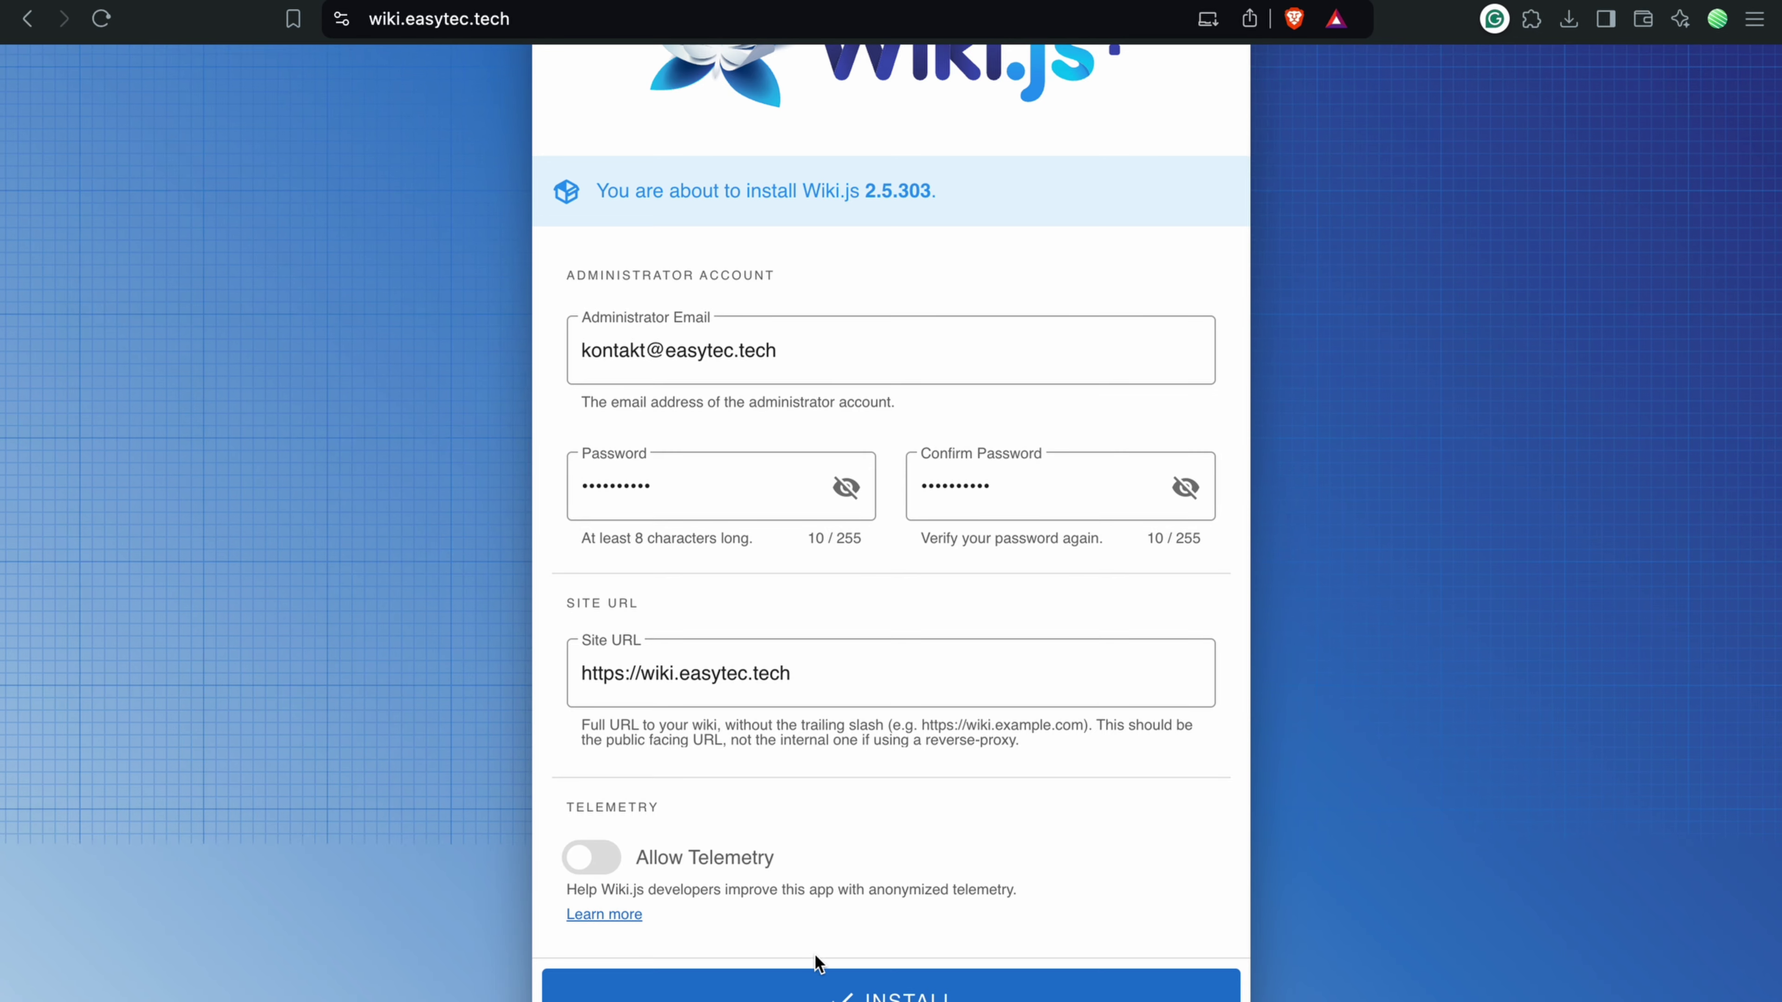
click(733, 989)
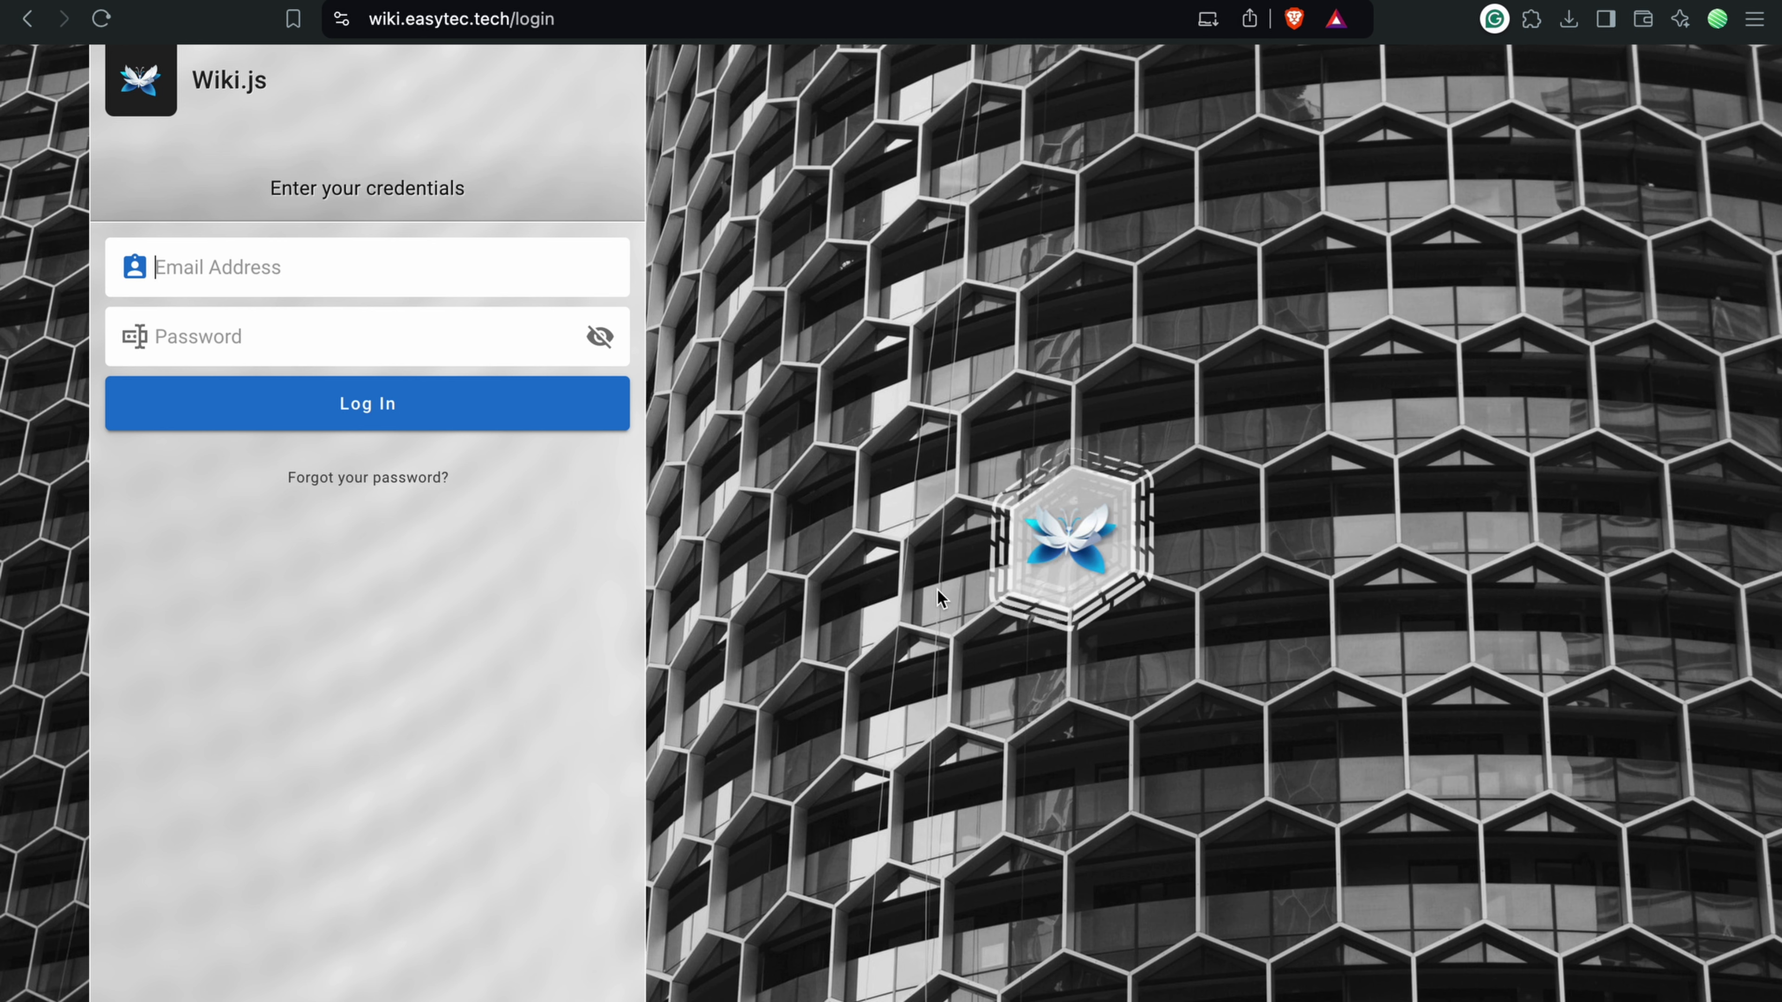
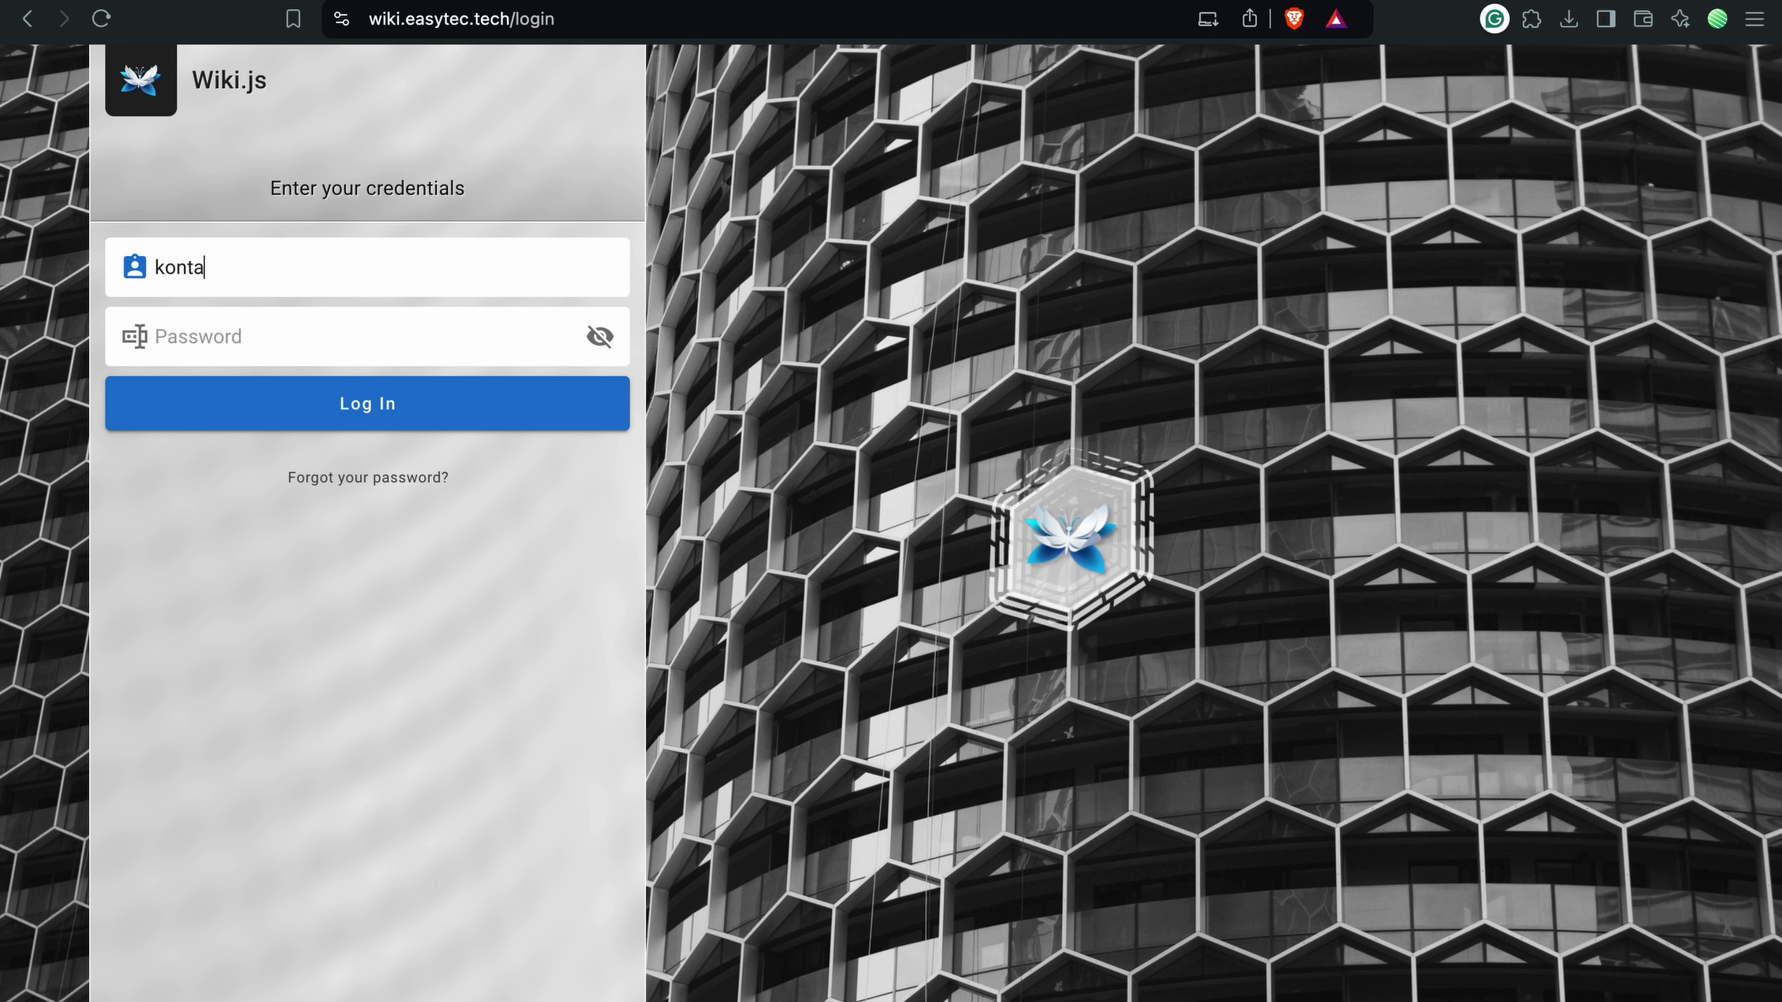
Step: Log in with the admin e-mail and password, then go to Administration
key(Tab)
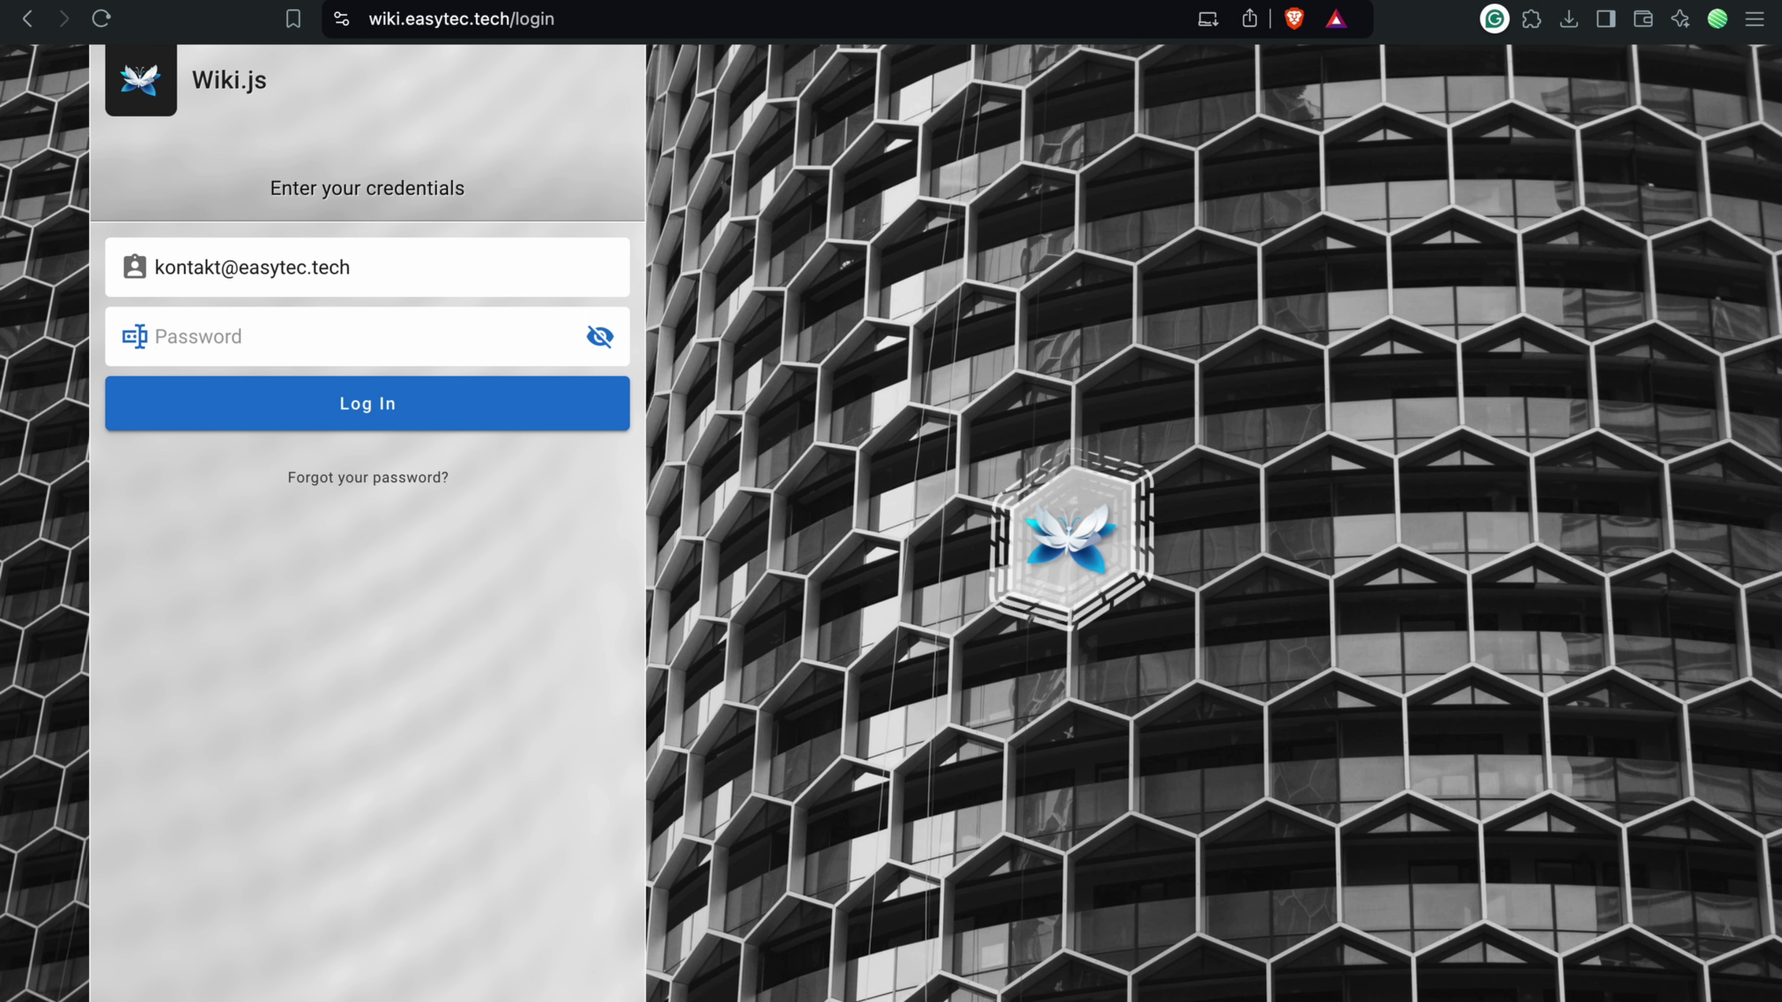
text(••••••••••)
key(Return)
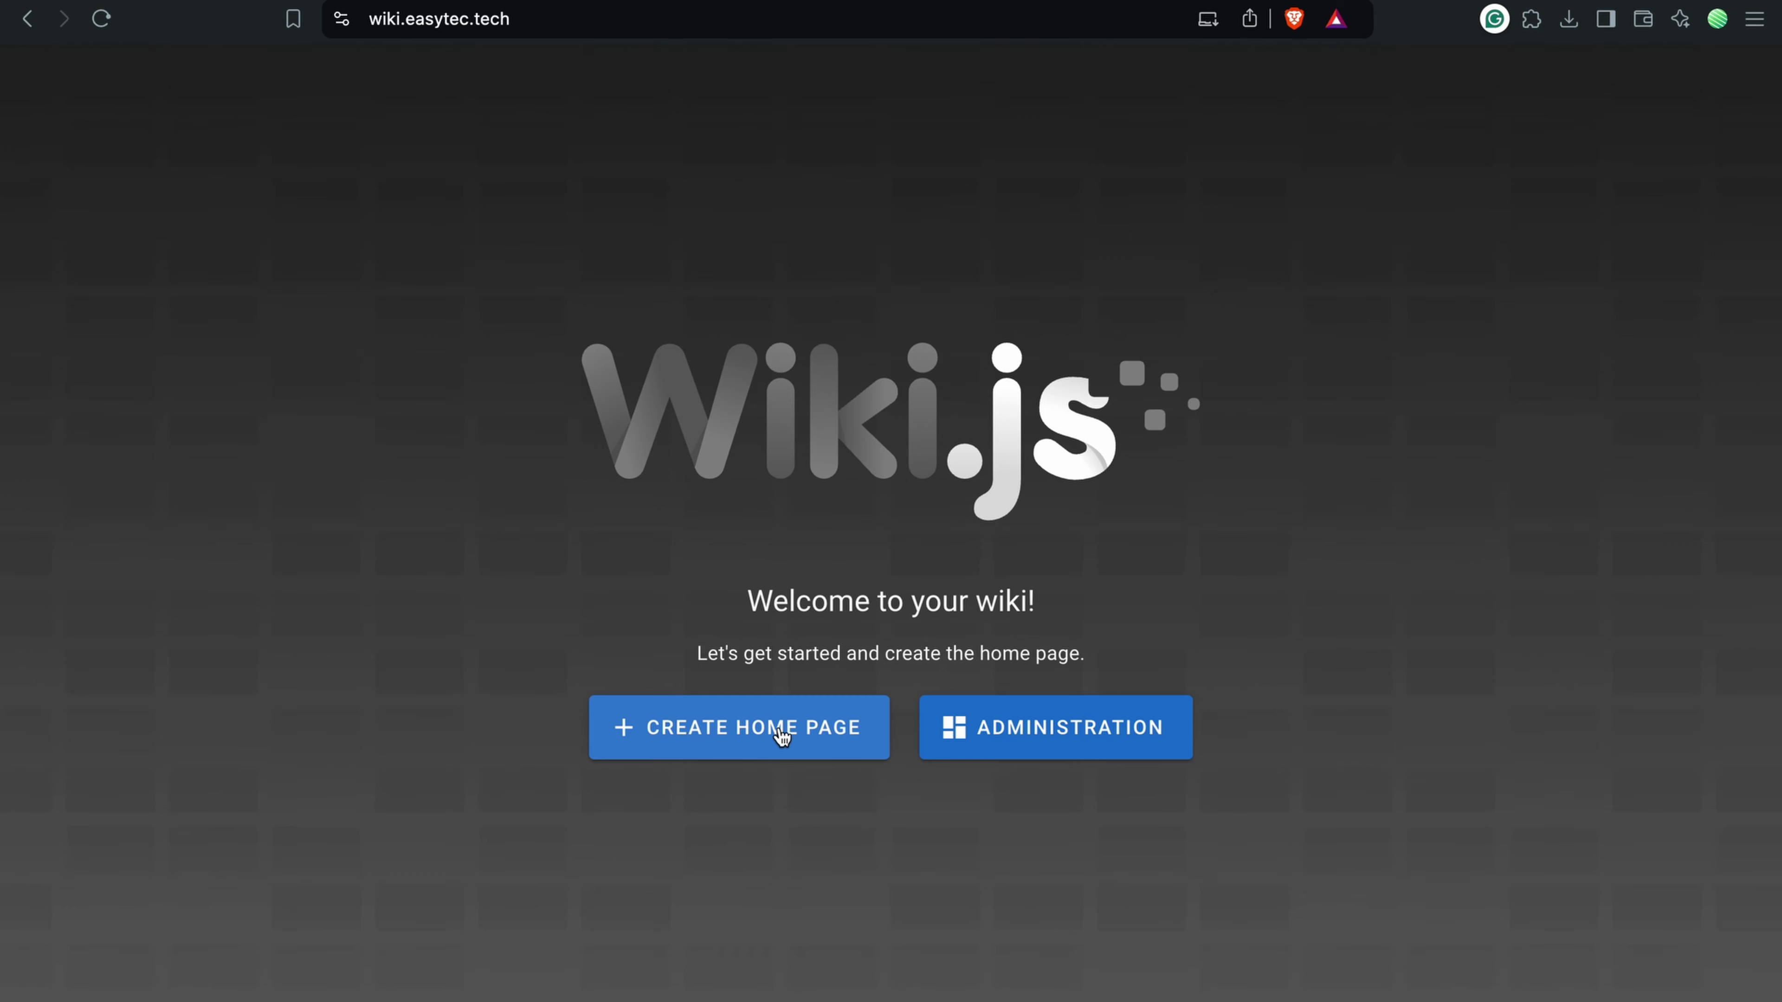
click(989, 752)
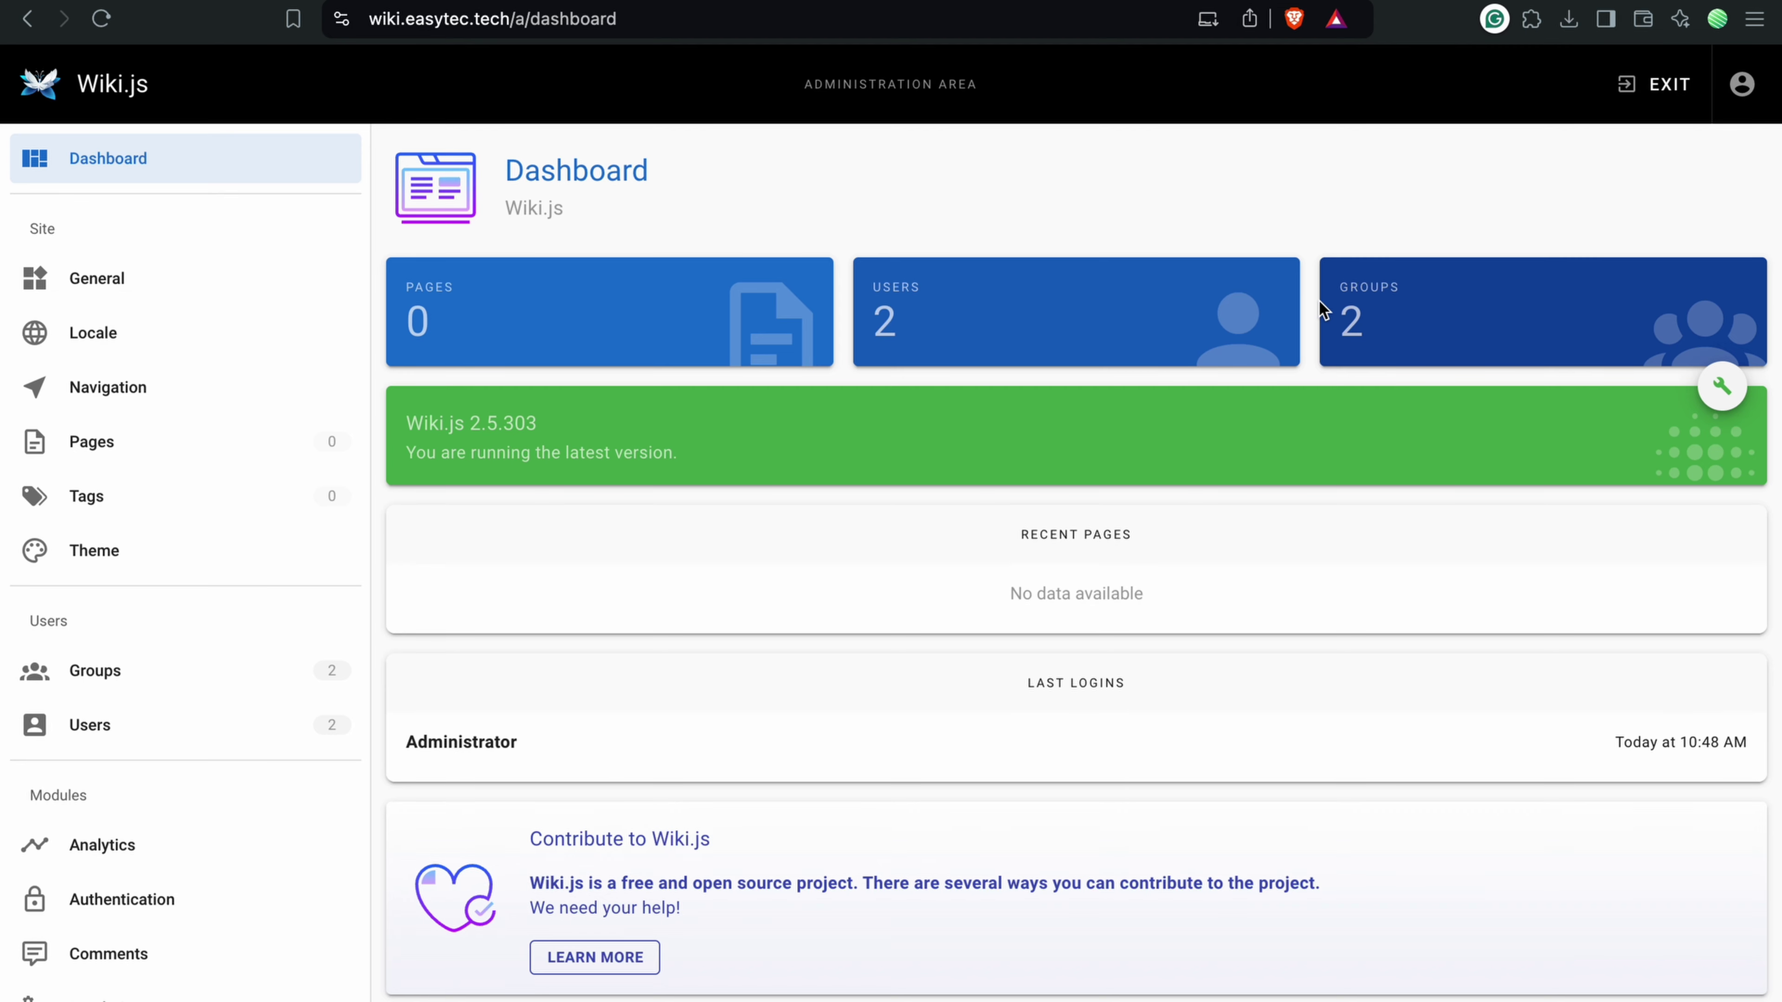
Step: Change the site title from Wiki.js to Easy's Wiki and apply
click(203, 295)
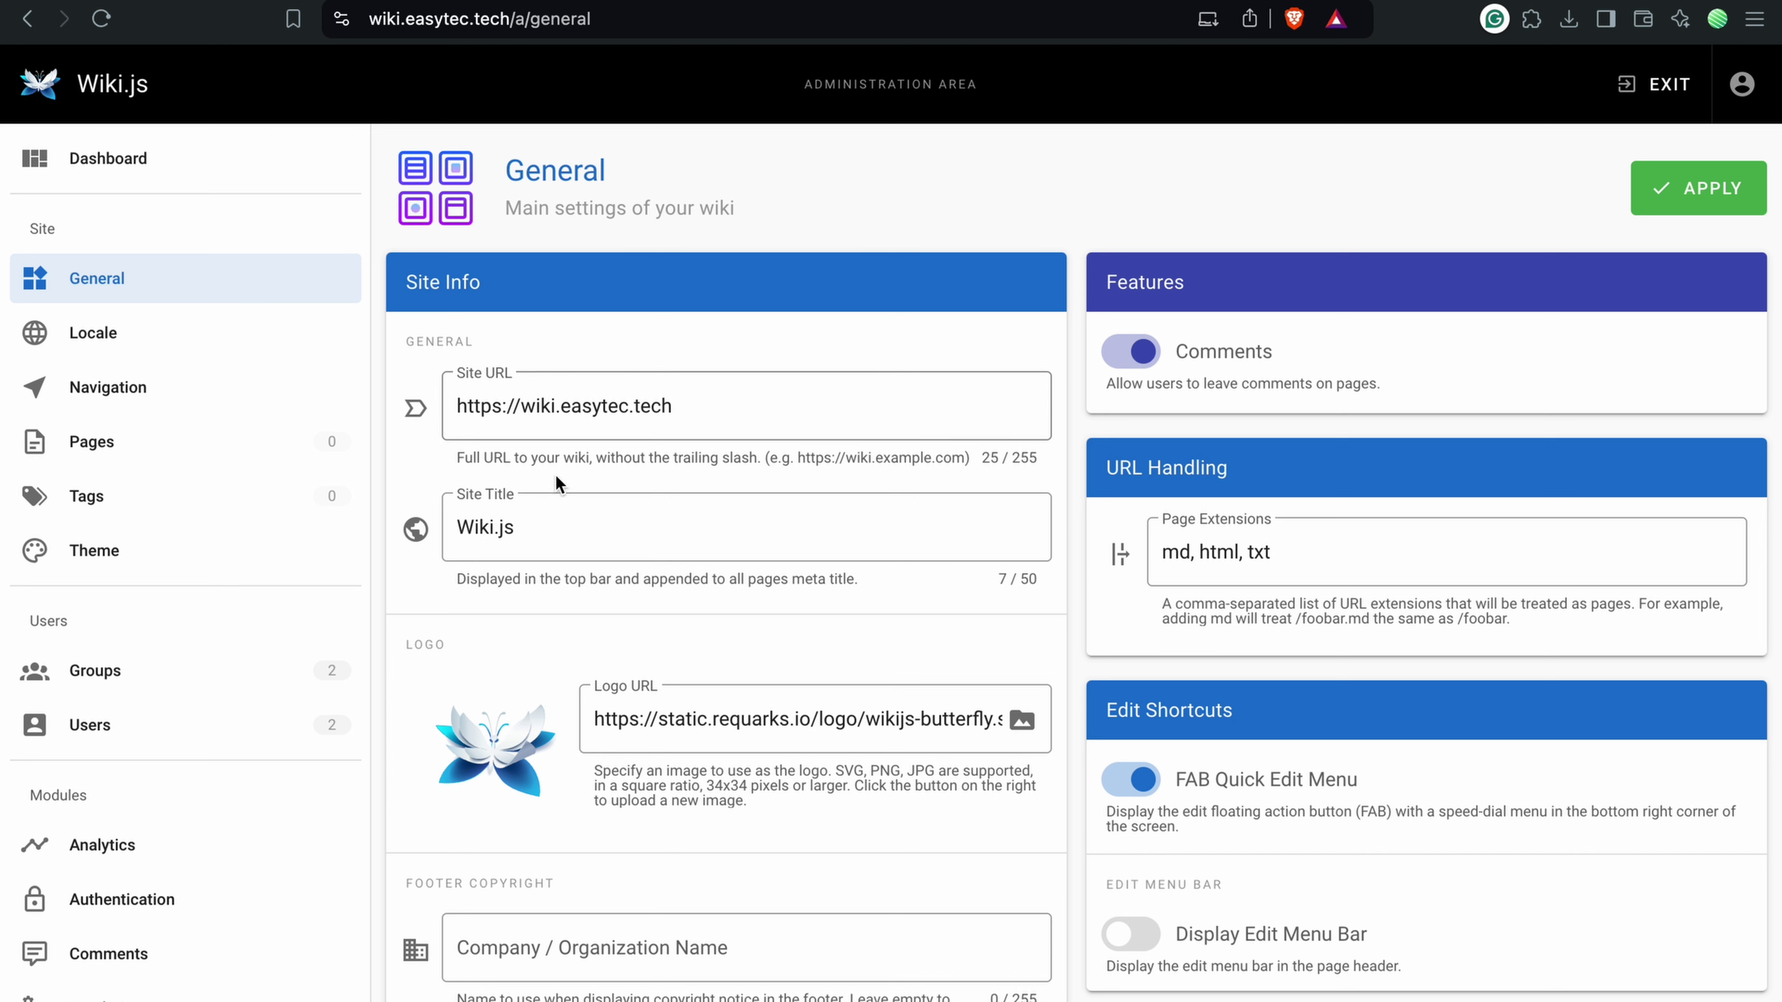
drag(575, 526, 463, 518)
text(Easy's)
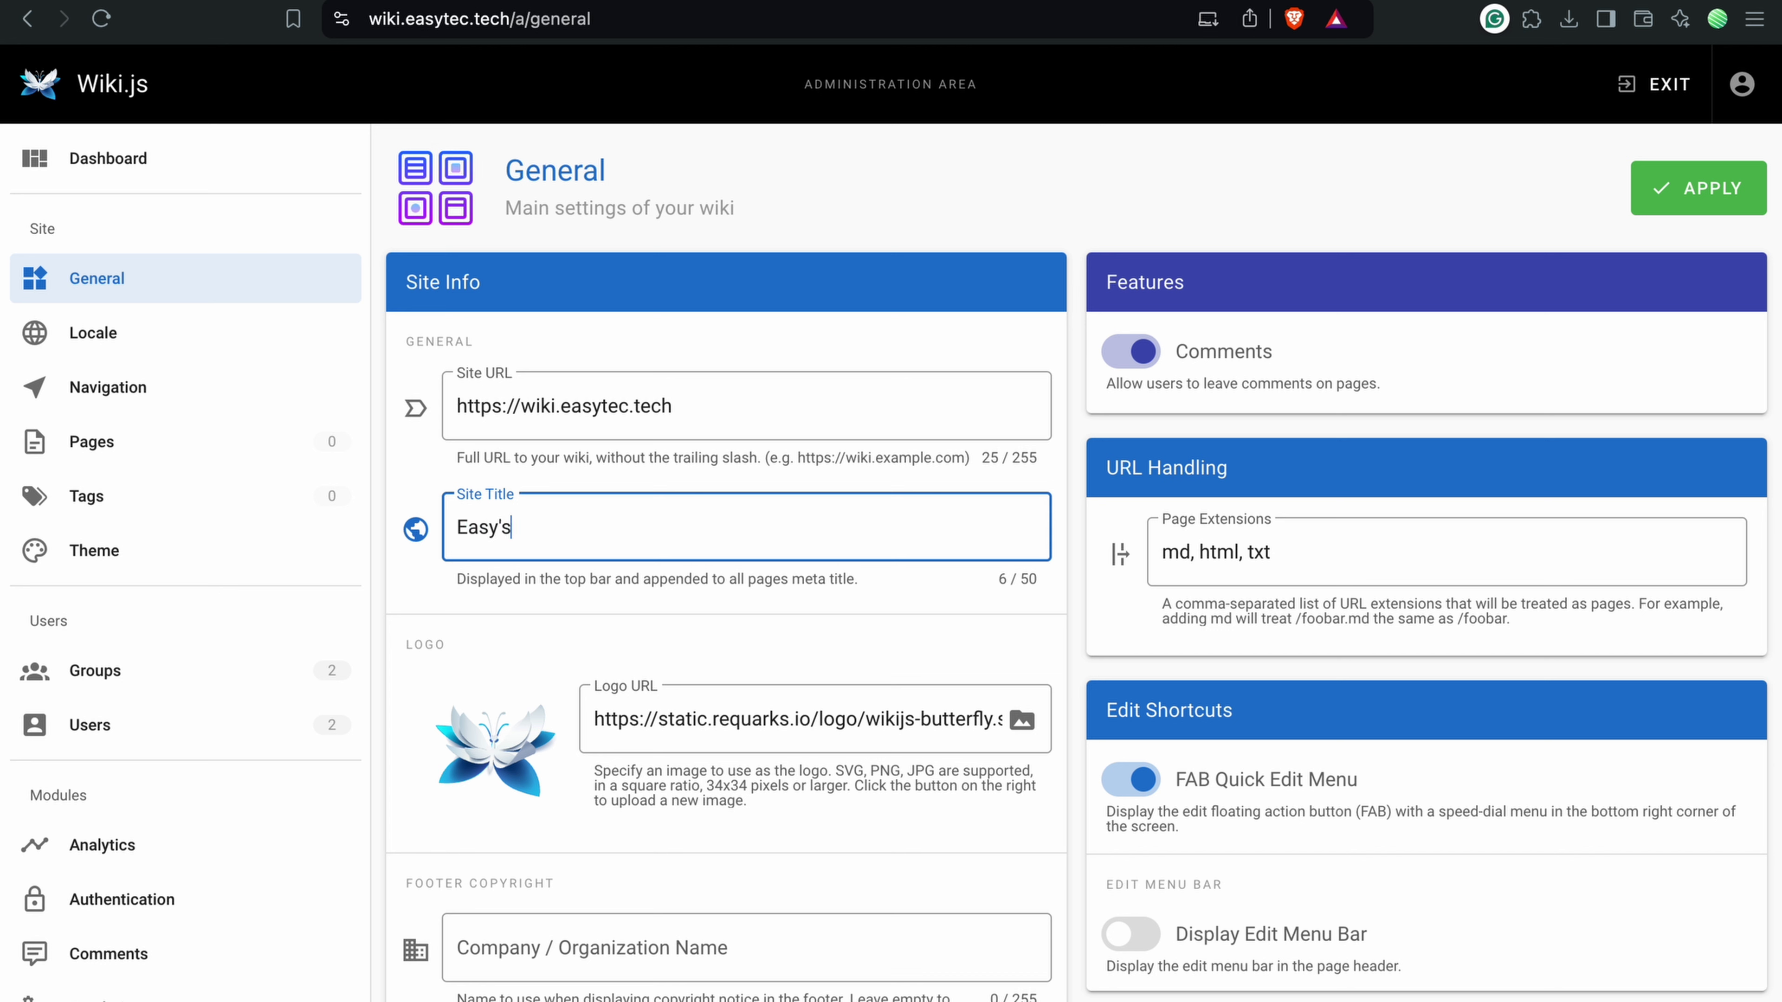
click(1698, 188)
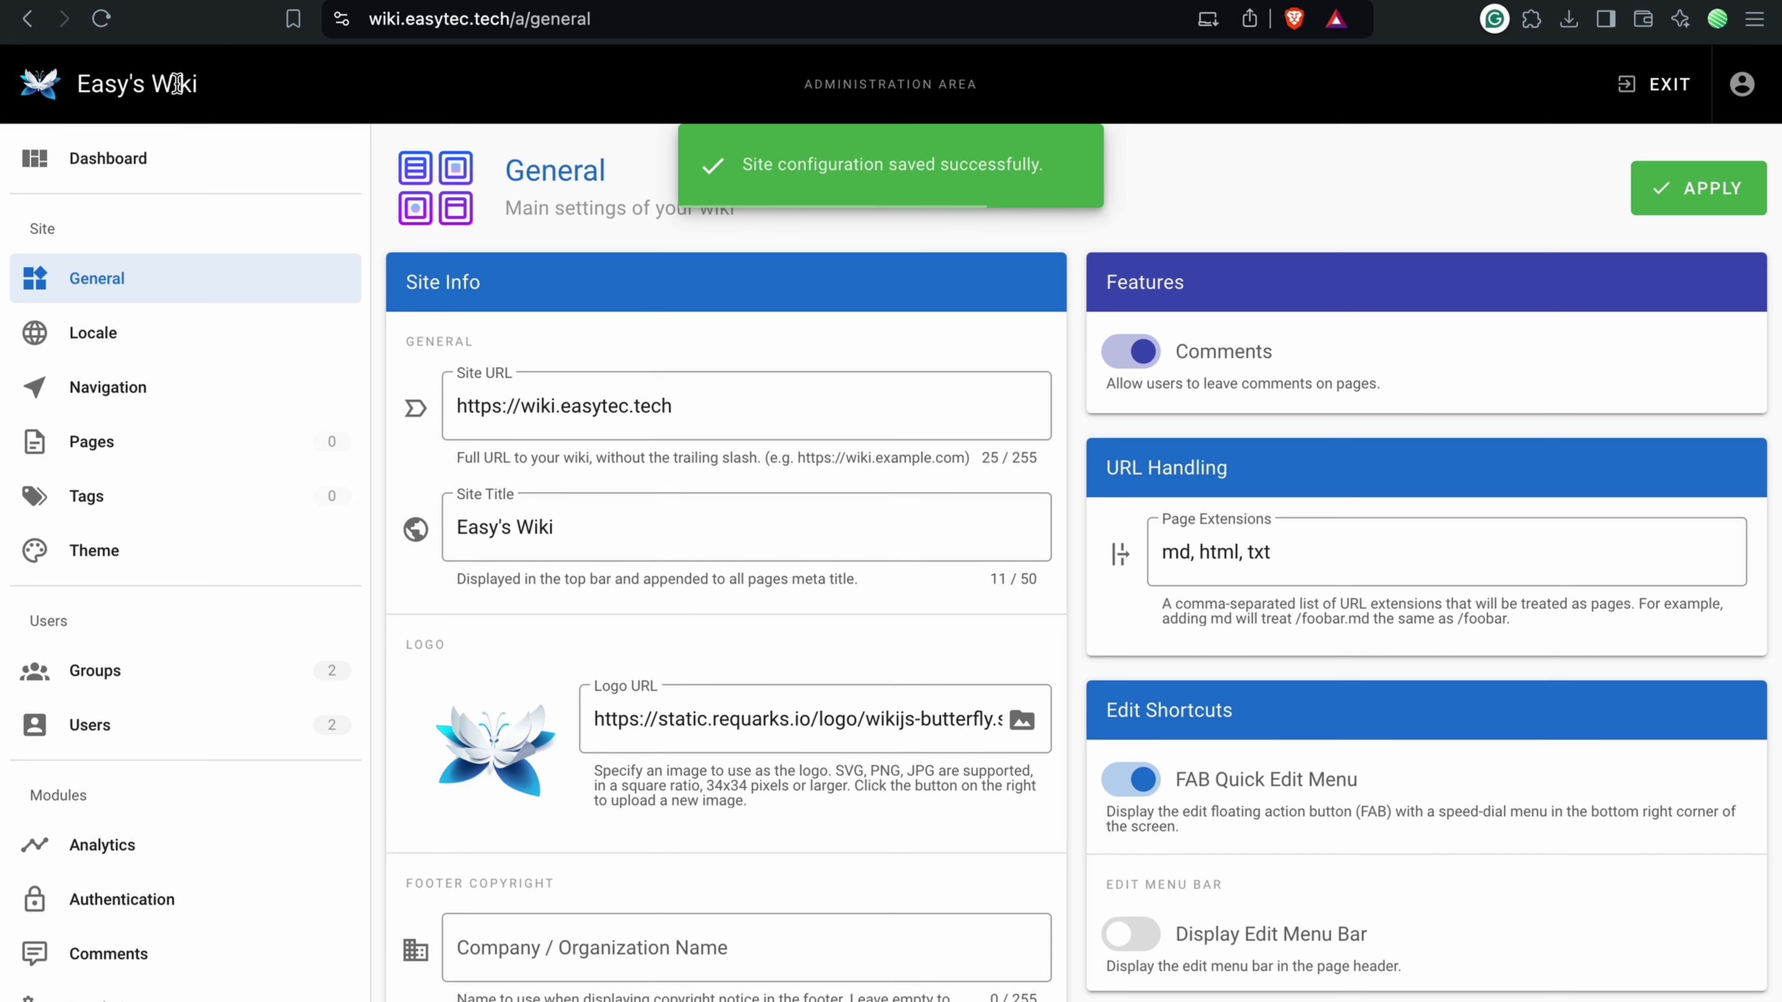
Step: Review the content license, footer override and Meta Robots options, leaving them unchanged
scroll(665, 452, down, 2)
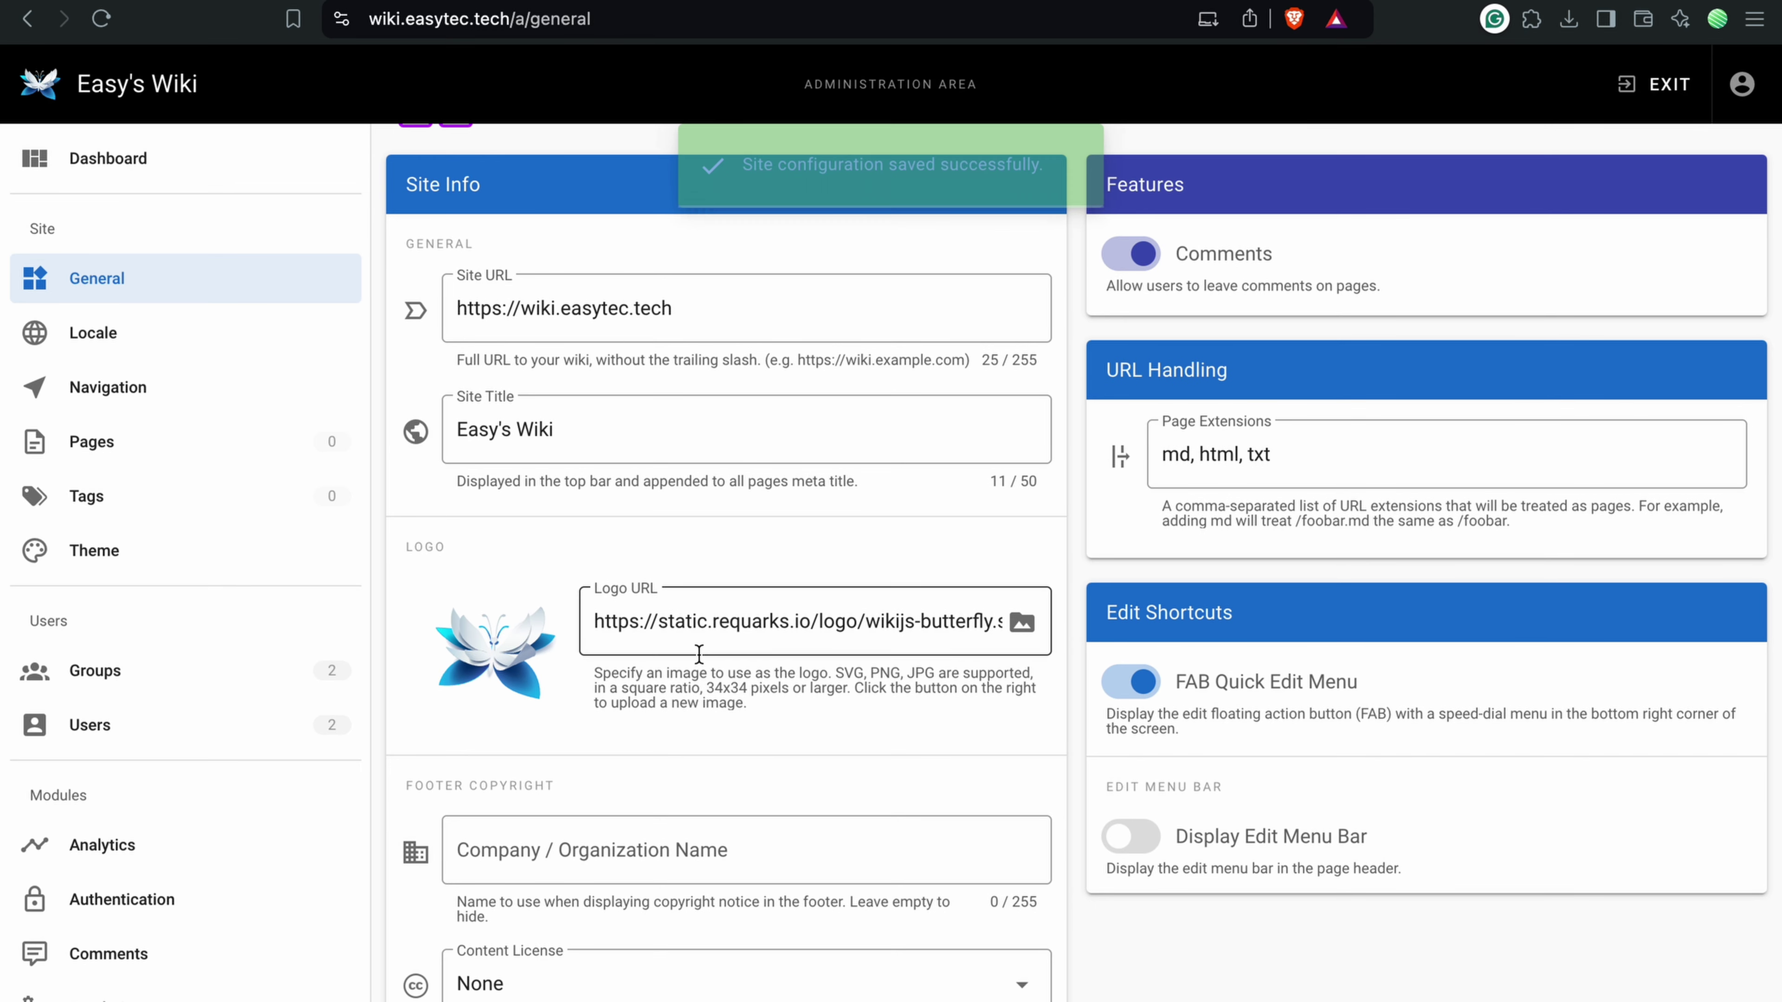
scroll(755, 672, down, 4)
scroll(702, 653, down, 1)
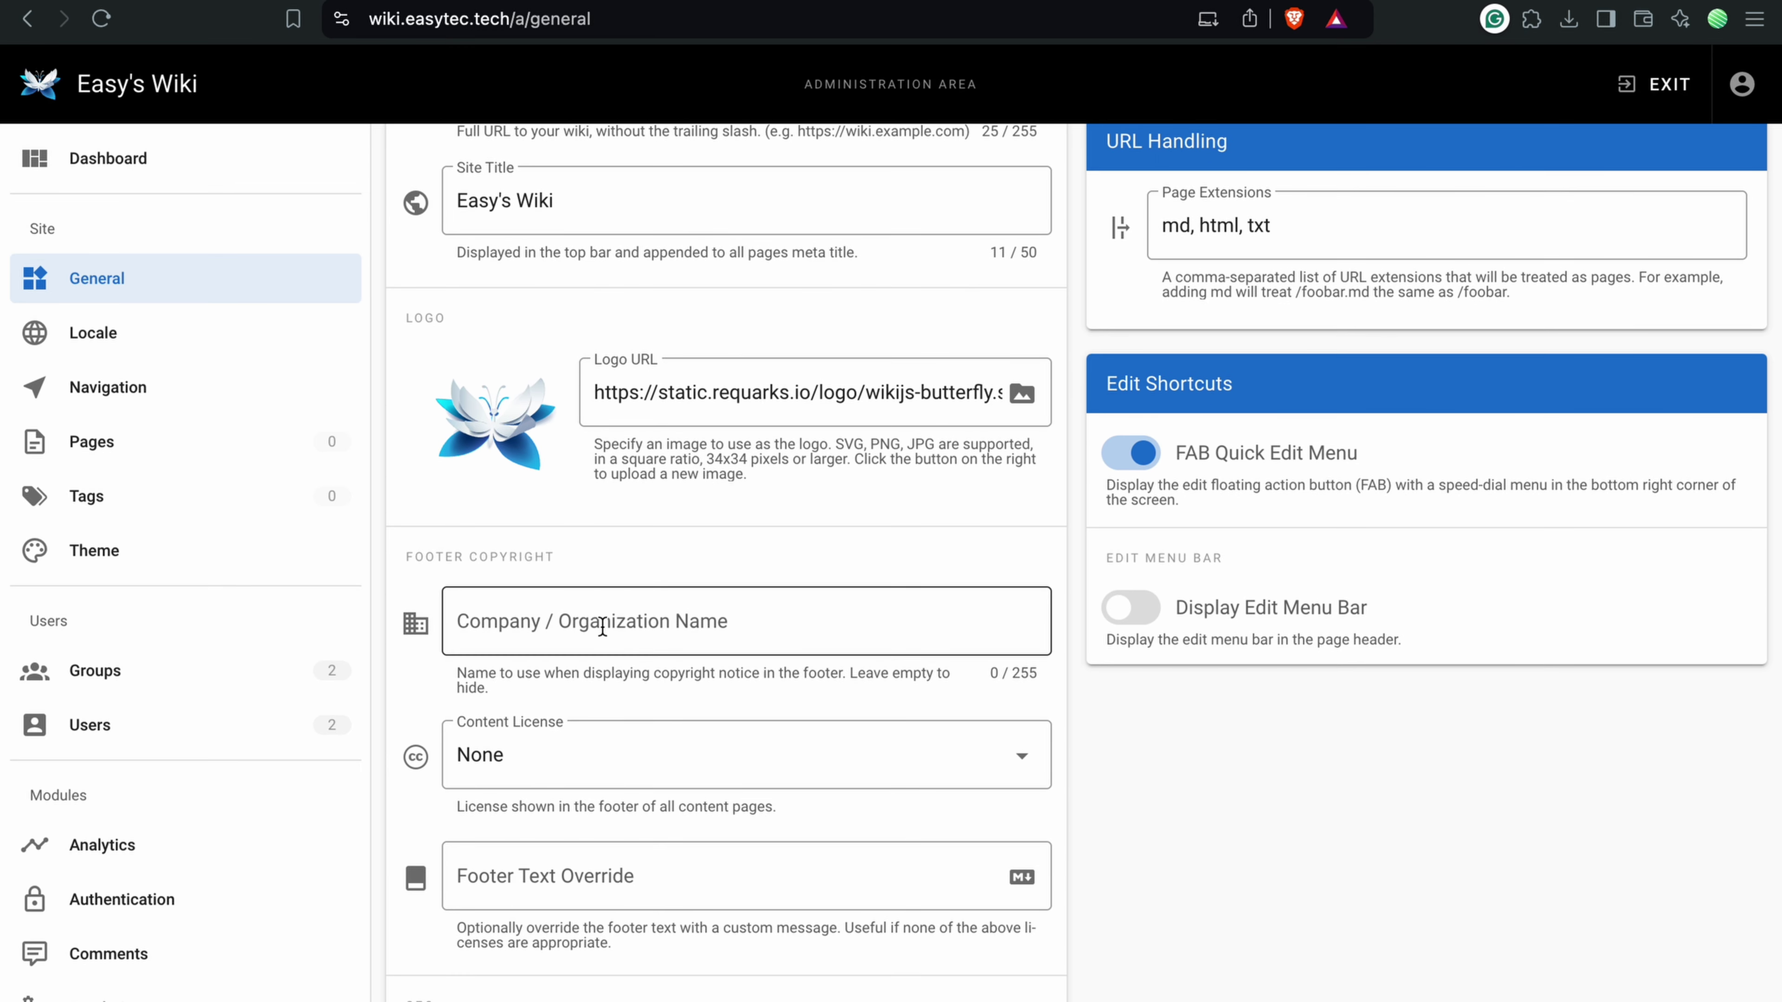
scroll(658, 624, down, 3)
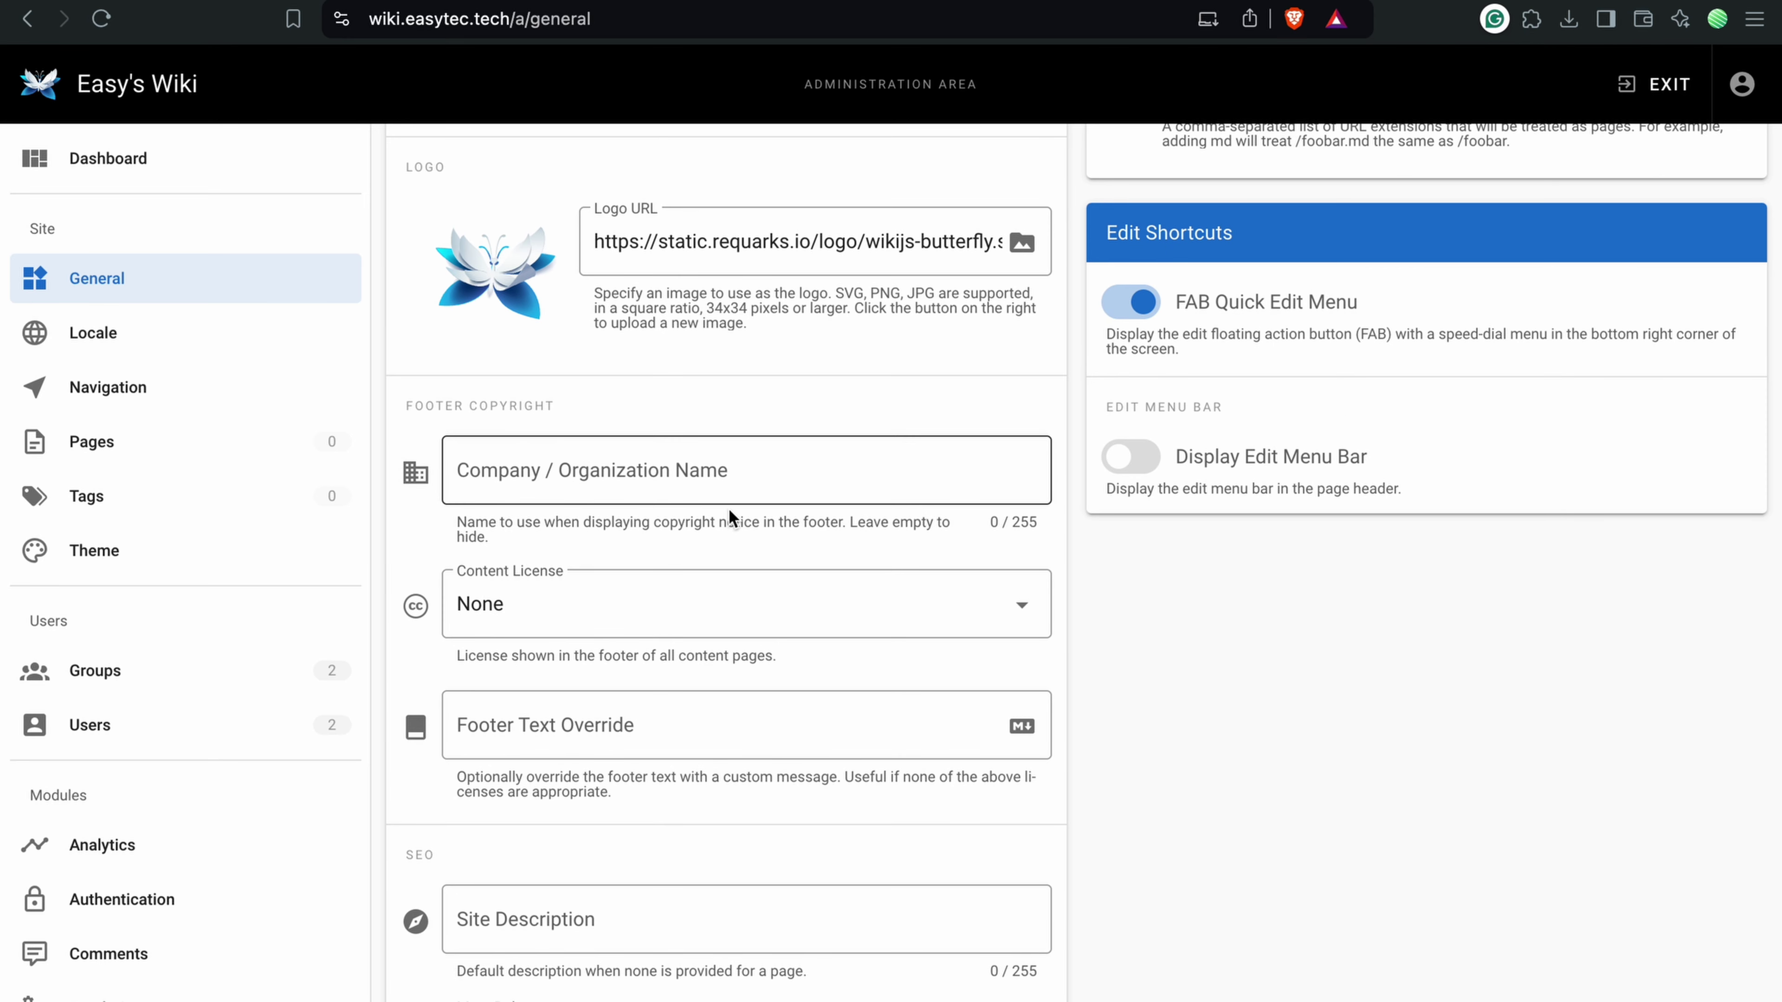
click(716, 602)
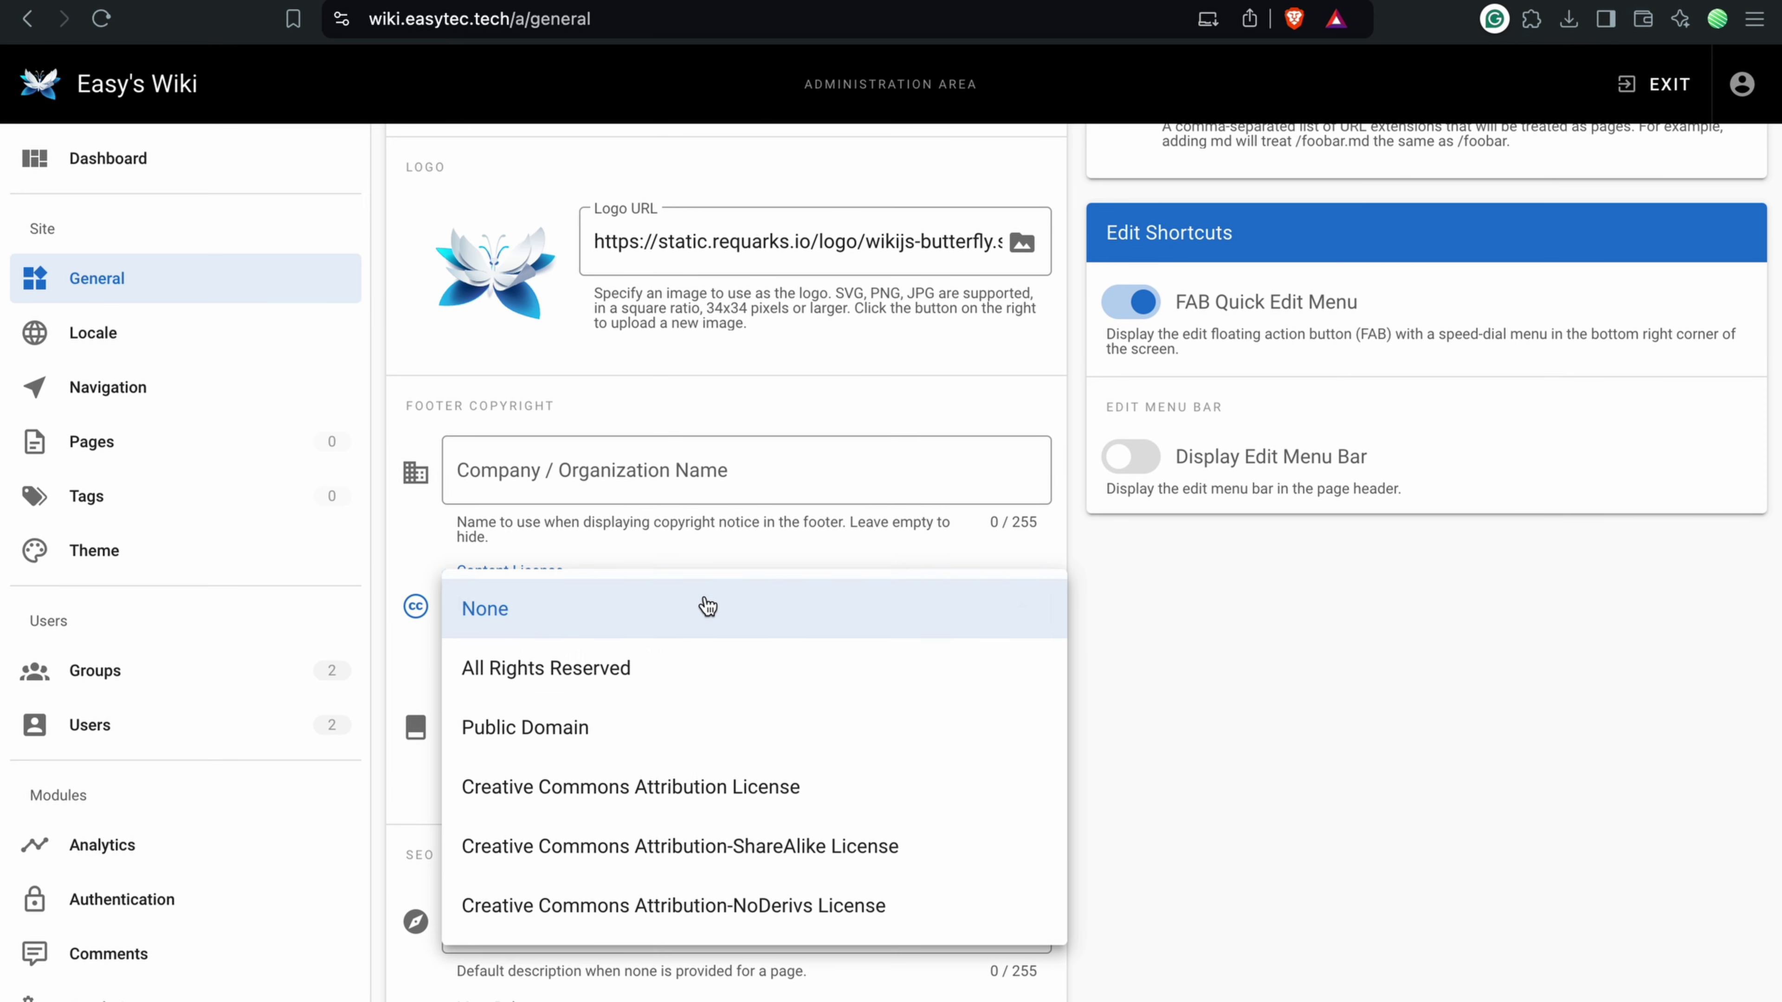
click(669, 535)
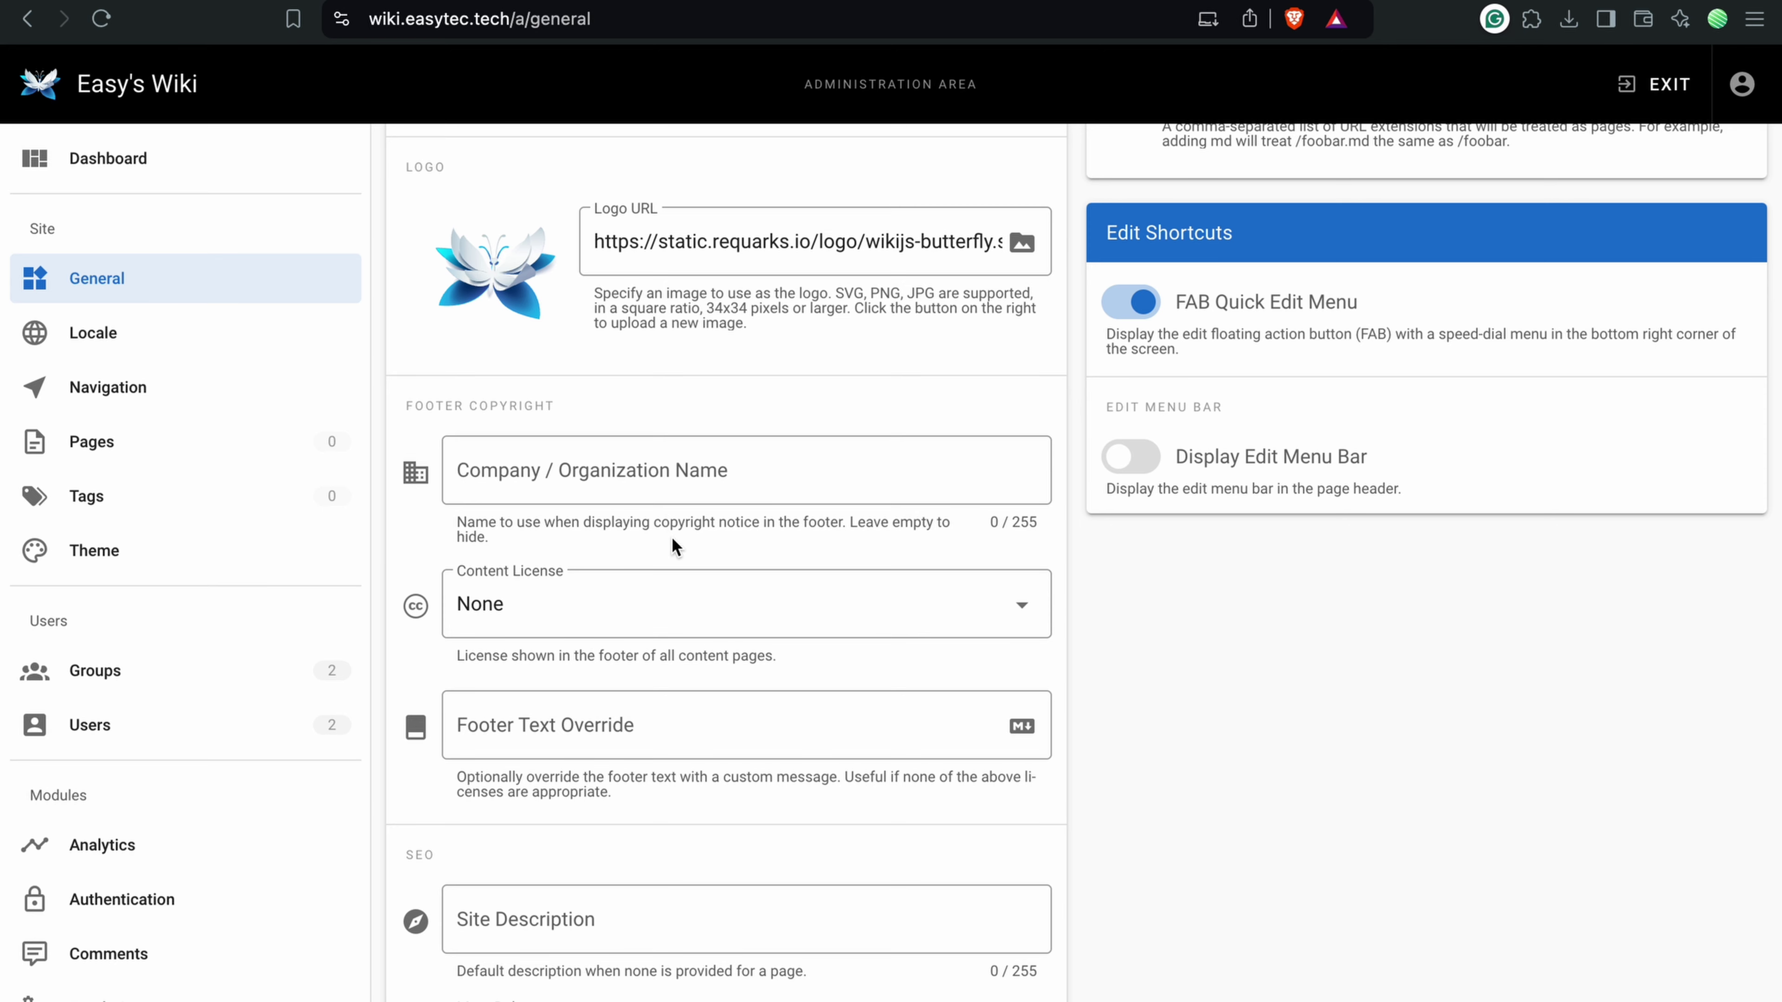
scroll(671, 536, down, 2)
click(604, 607)
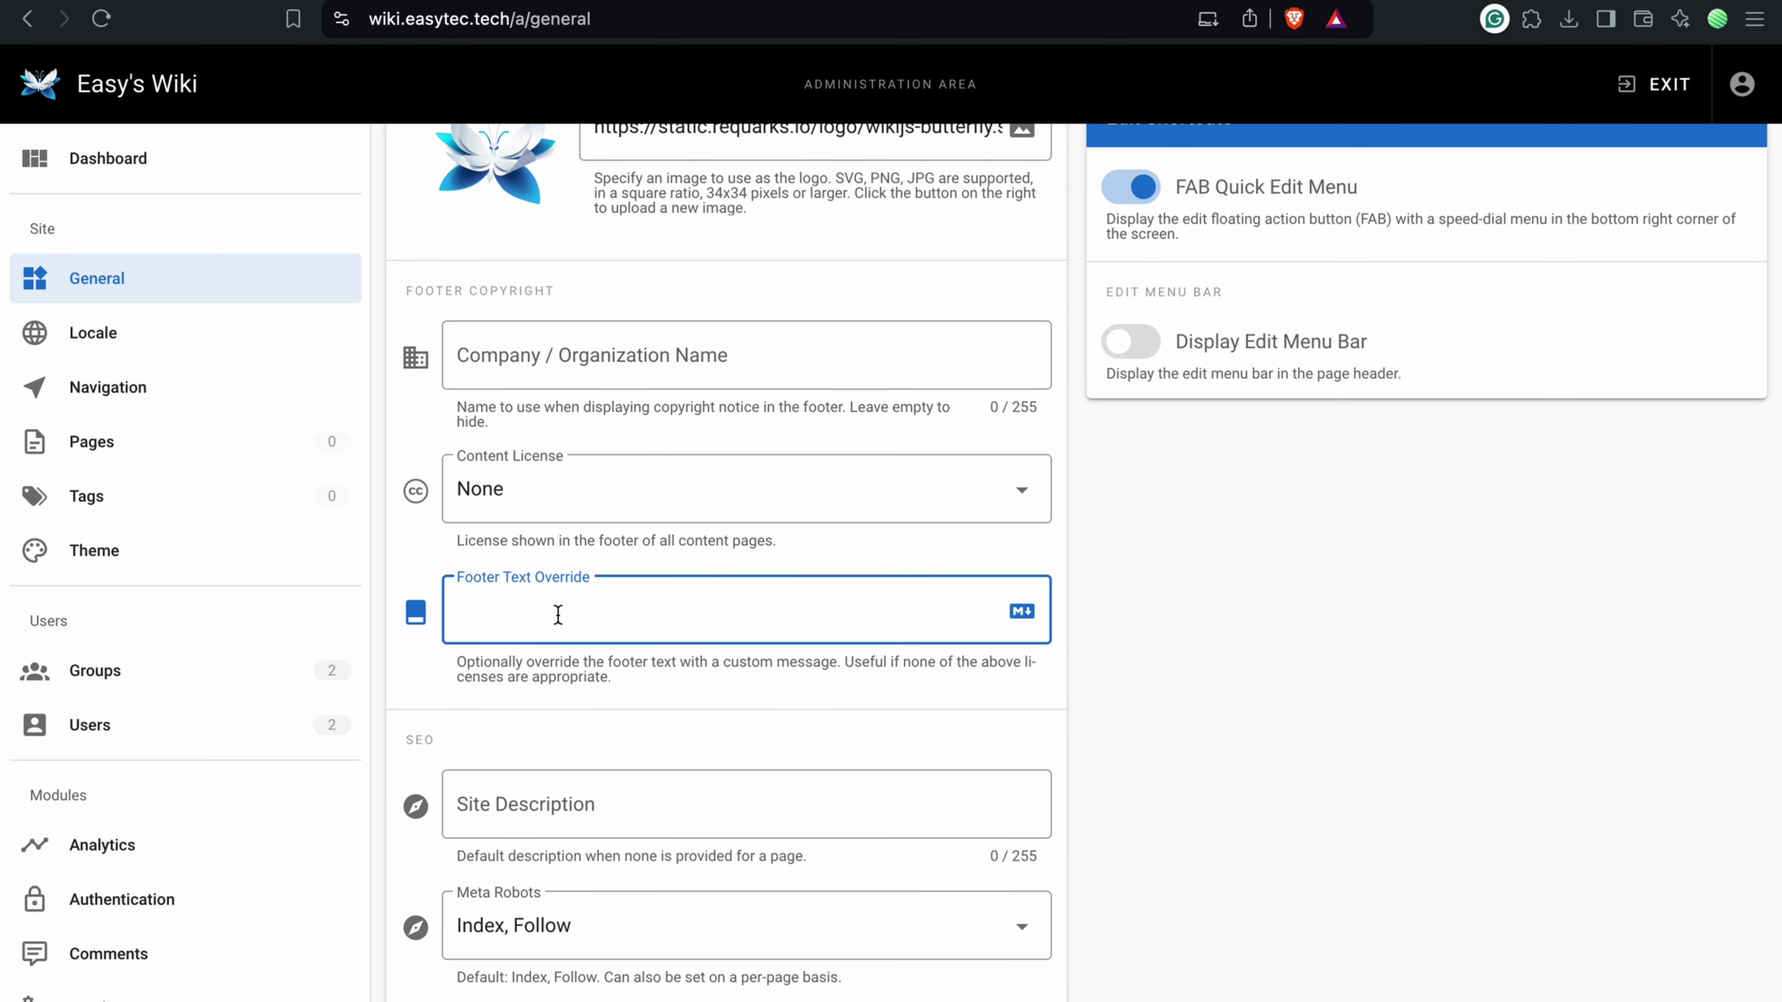
scroll(620, 620, down, 1)
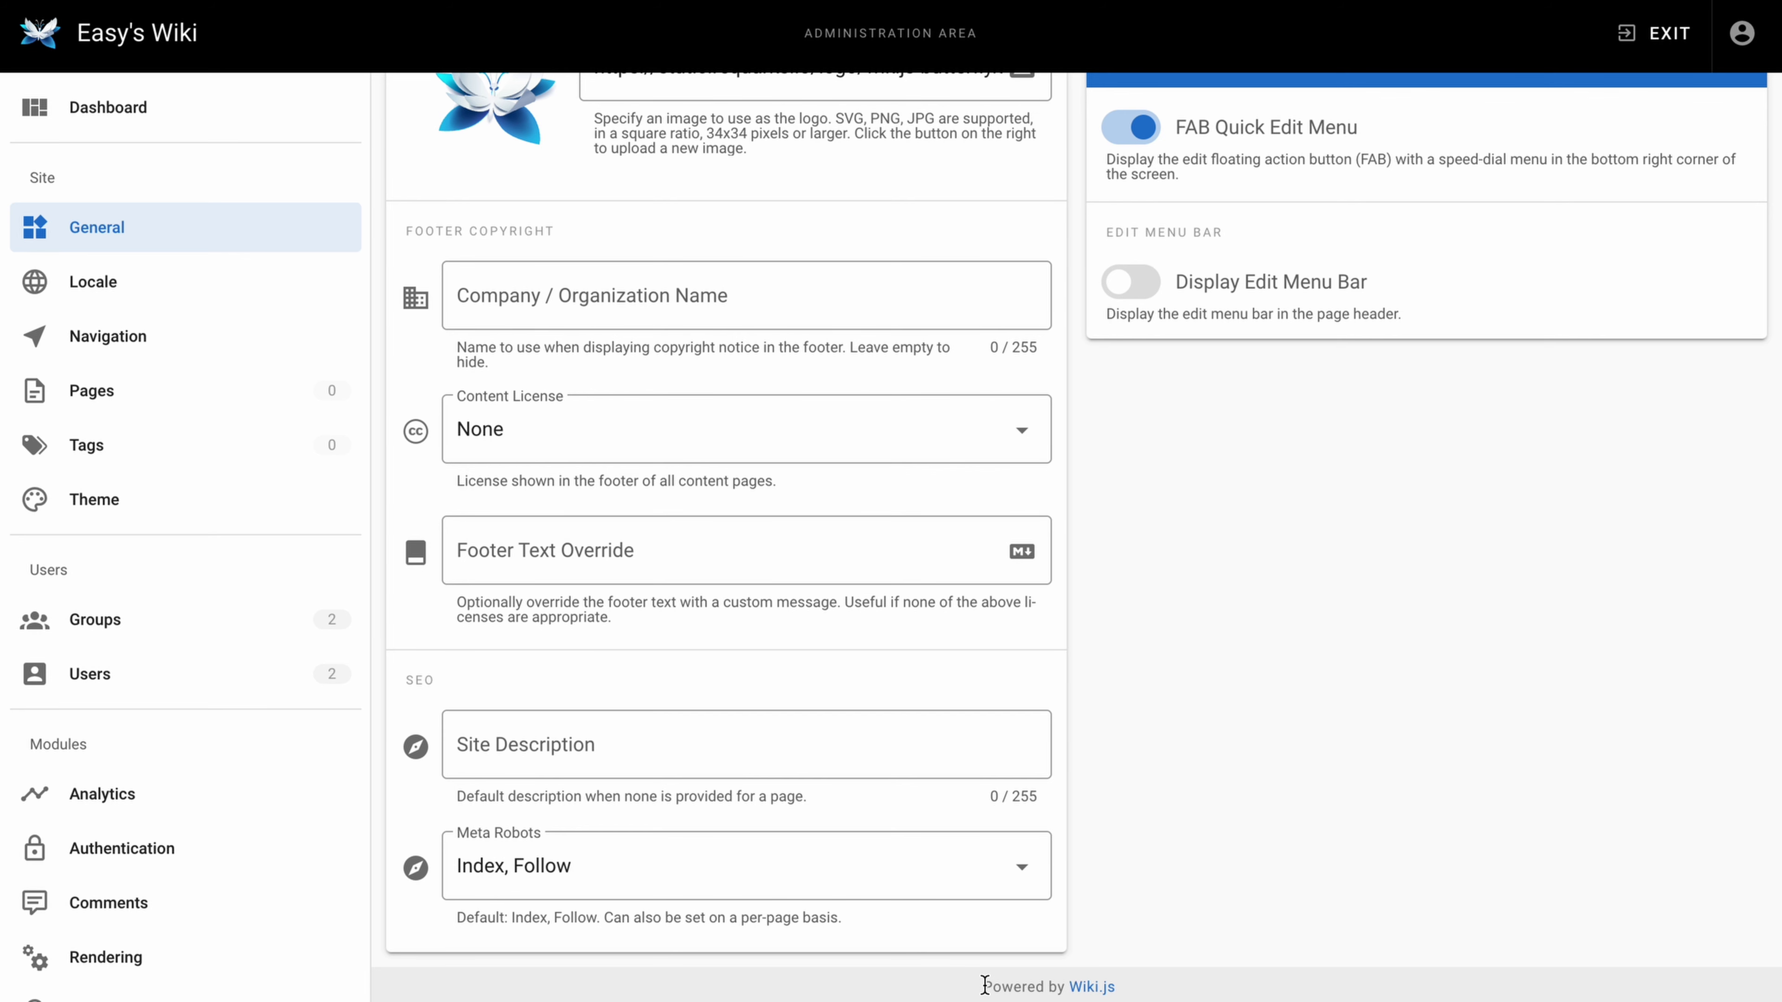
drag(449, 688, 393, 693)
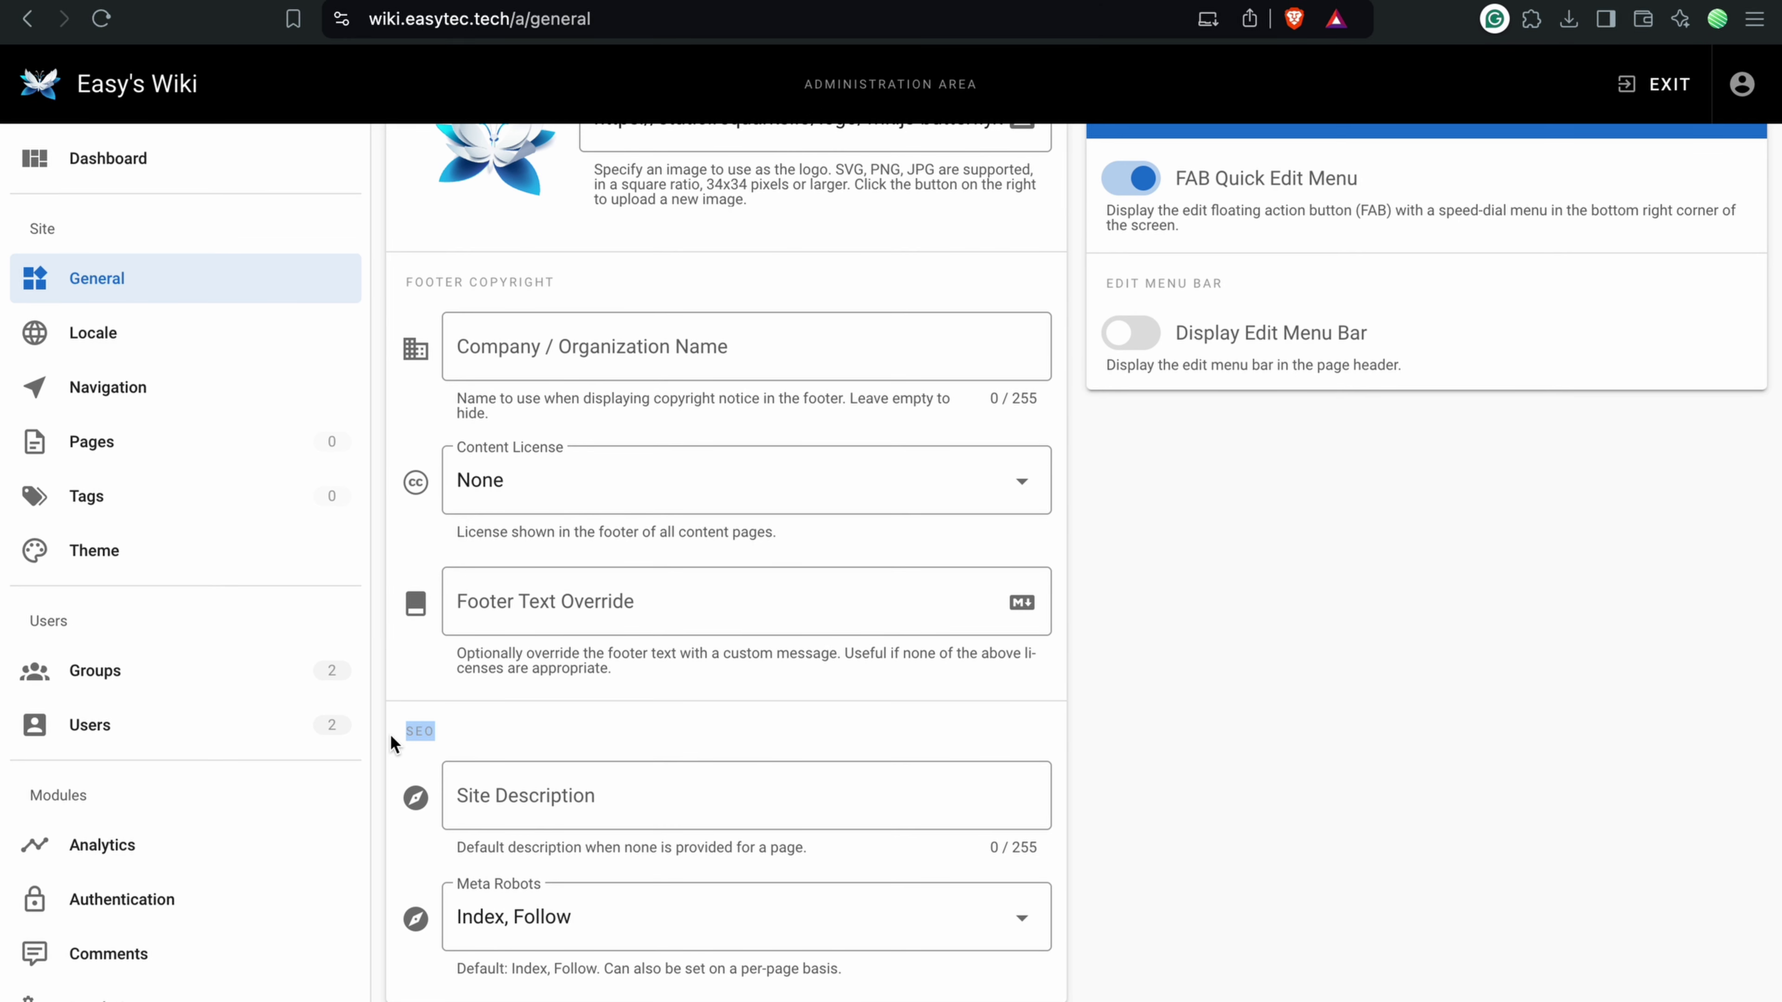
click(623, 912)
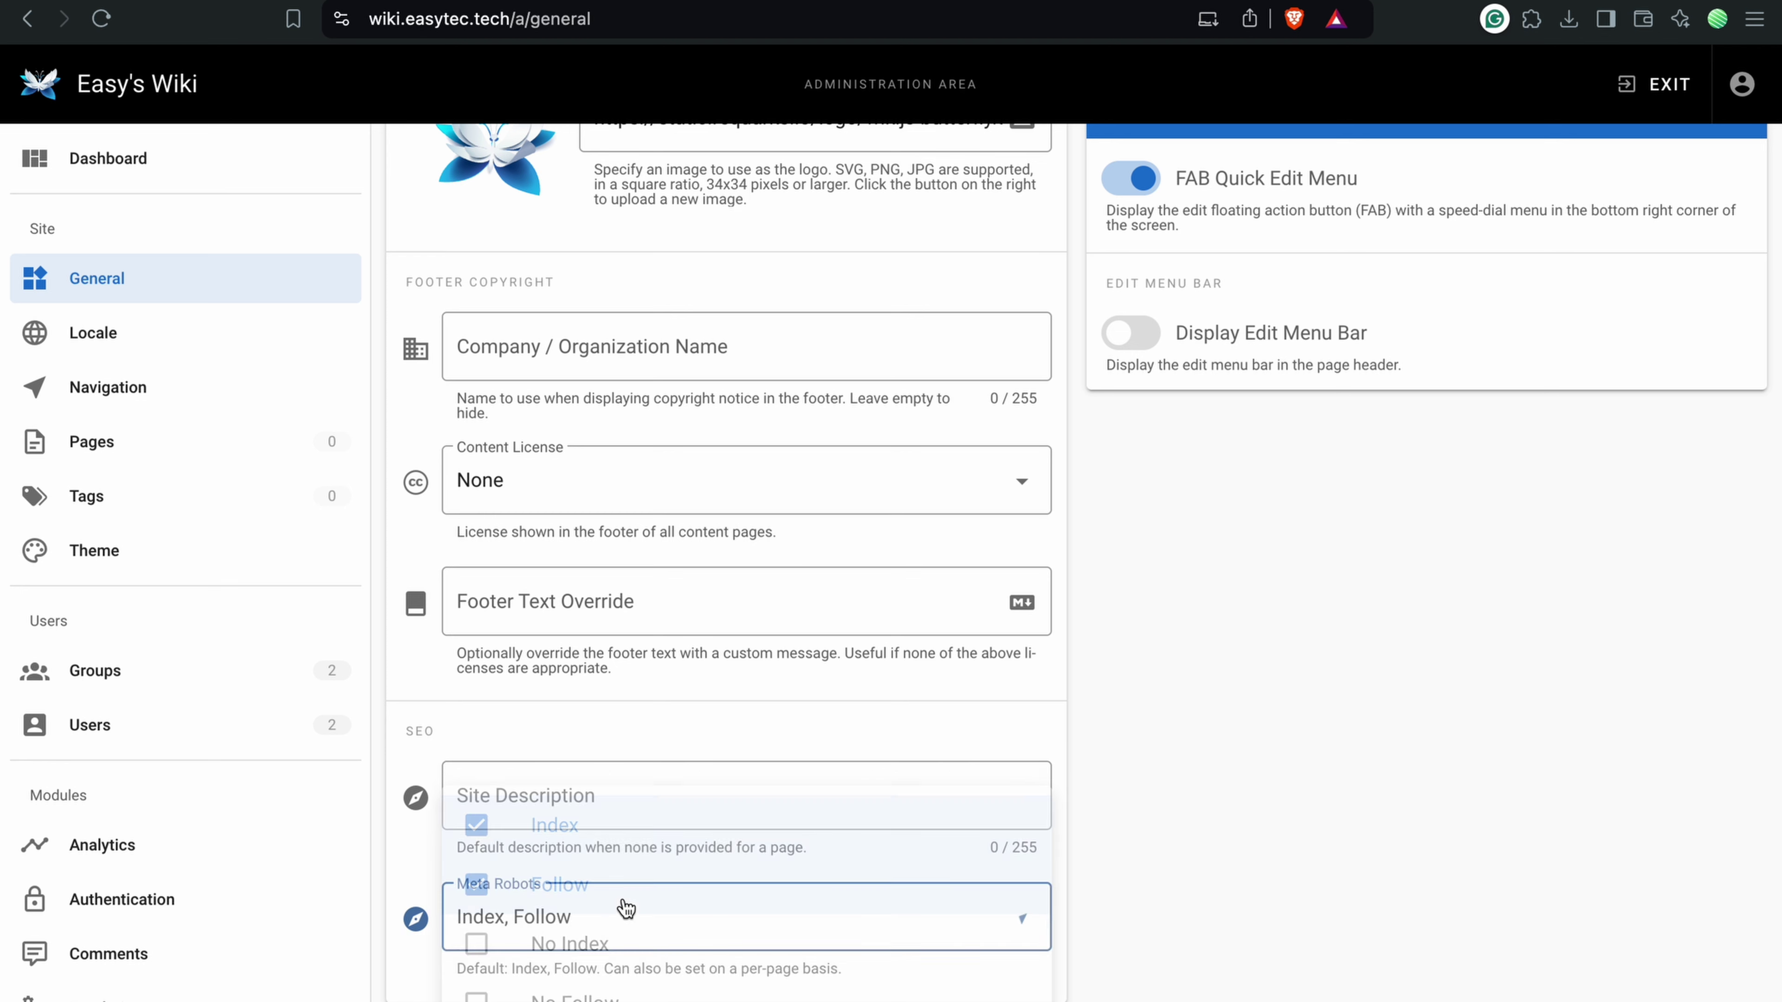
click(421, 884)
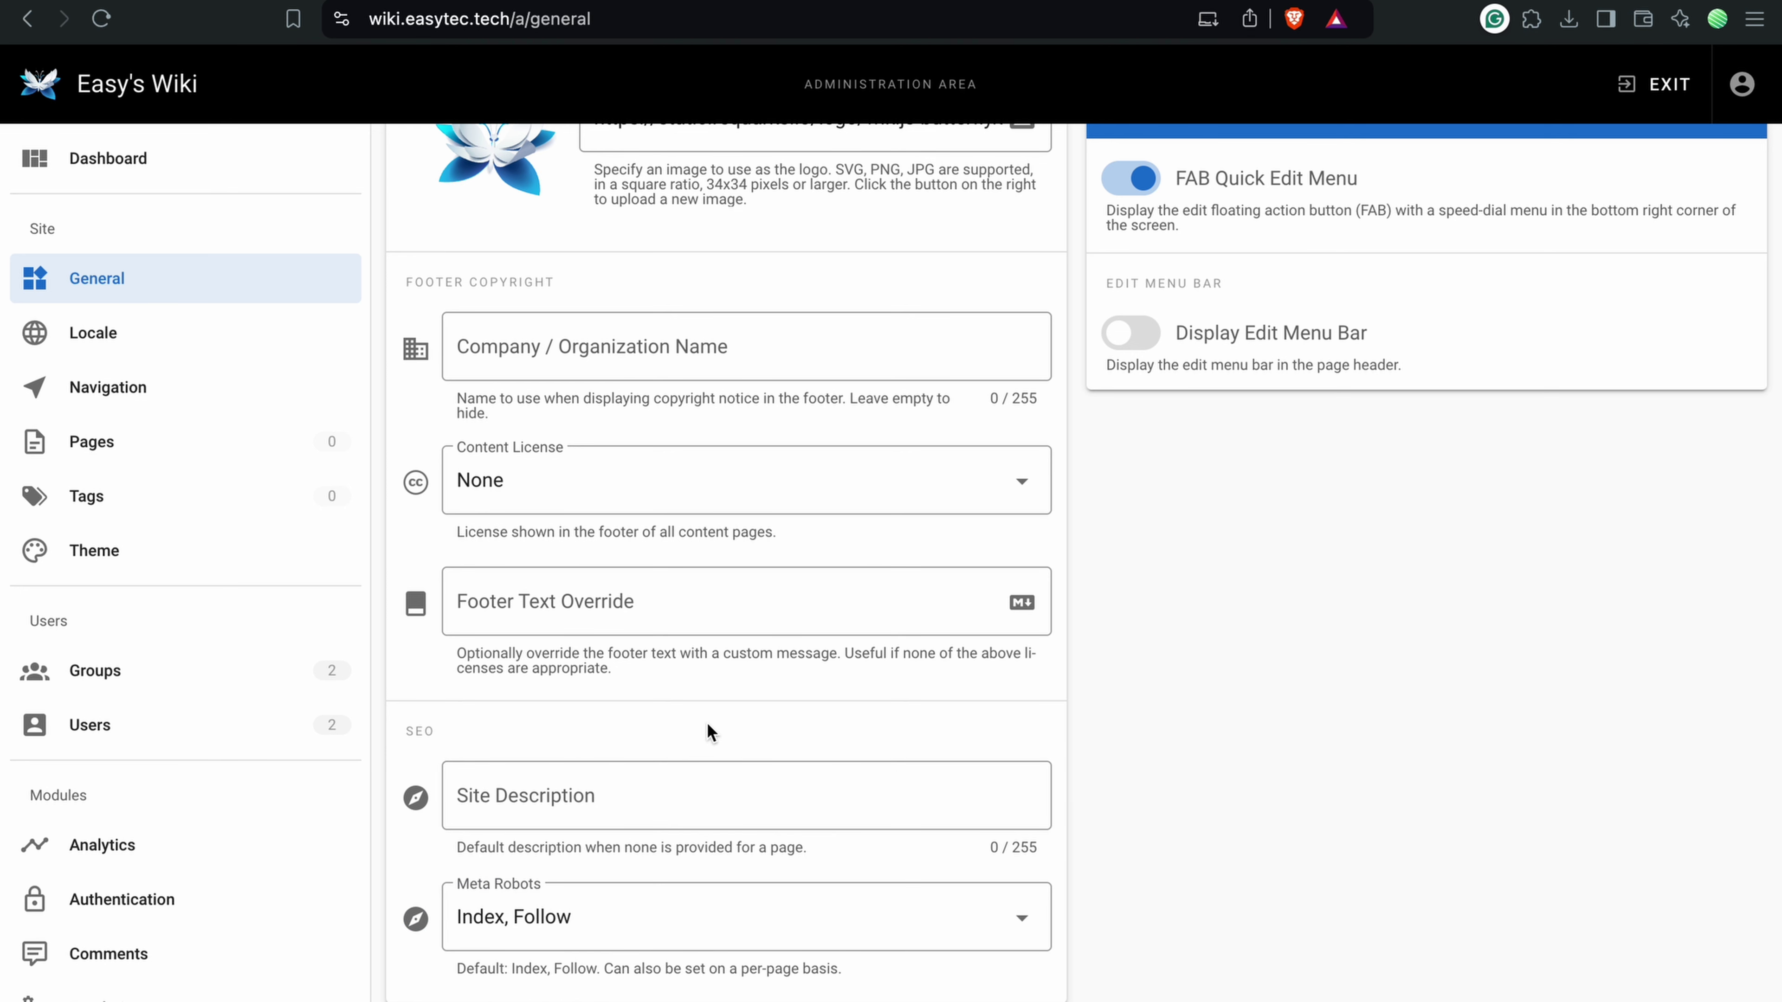
scroll(710, 730, up, 8)
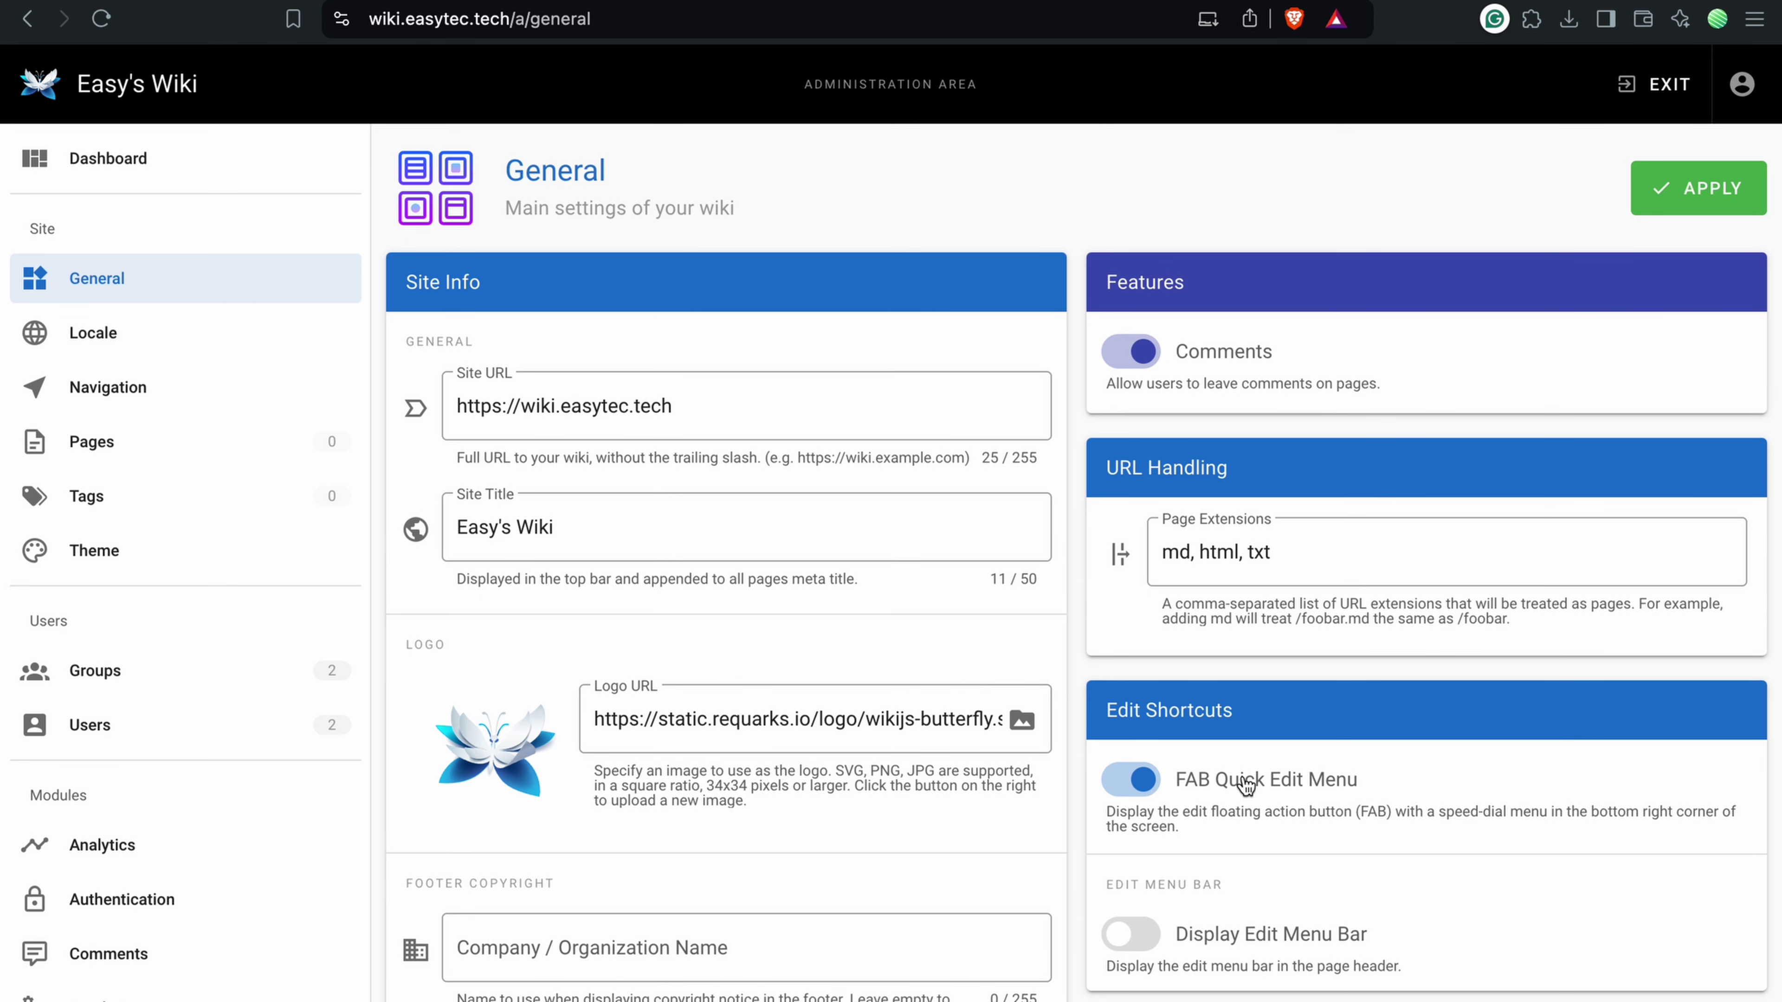
Step: Set the site locale to Deutsch, apply it, and open the empty Seiten list
click(93, 328)
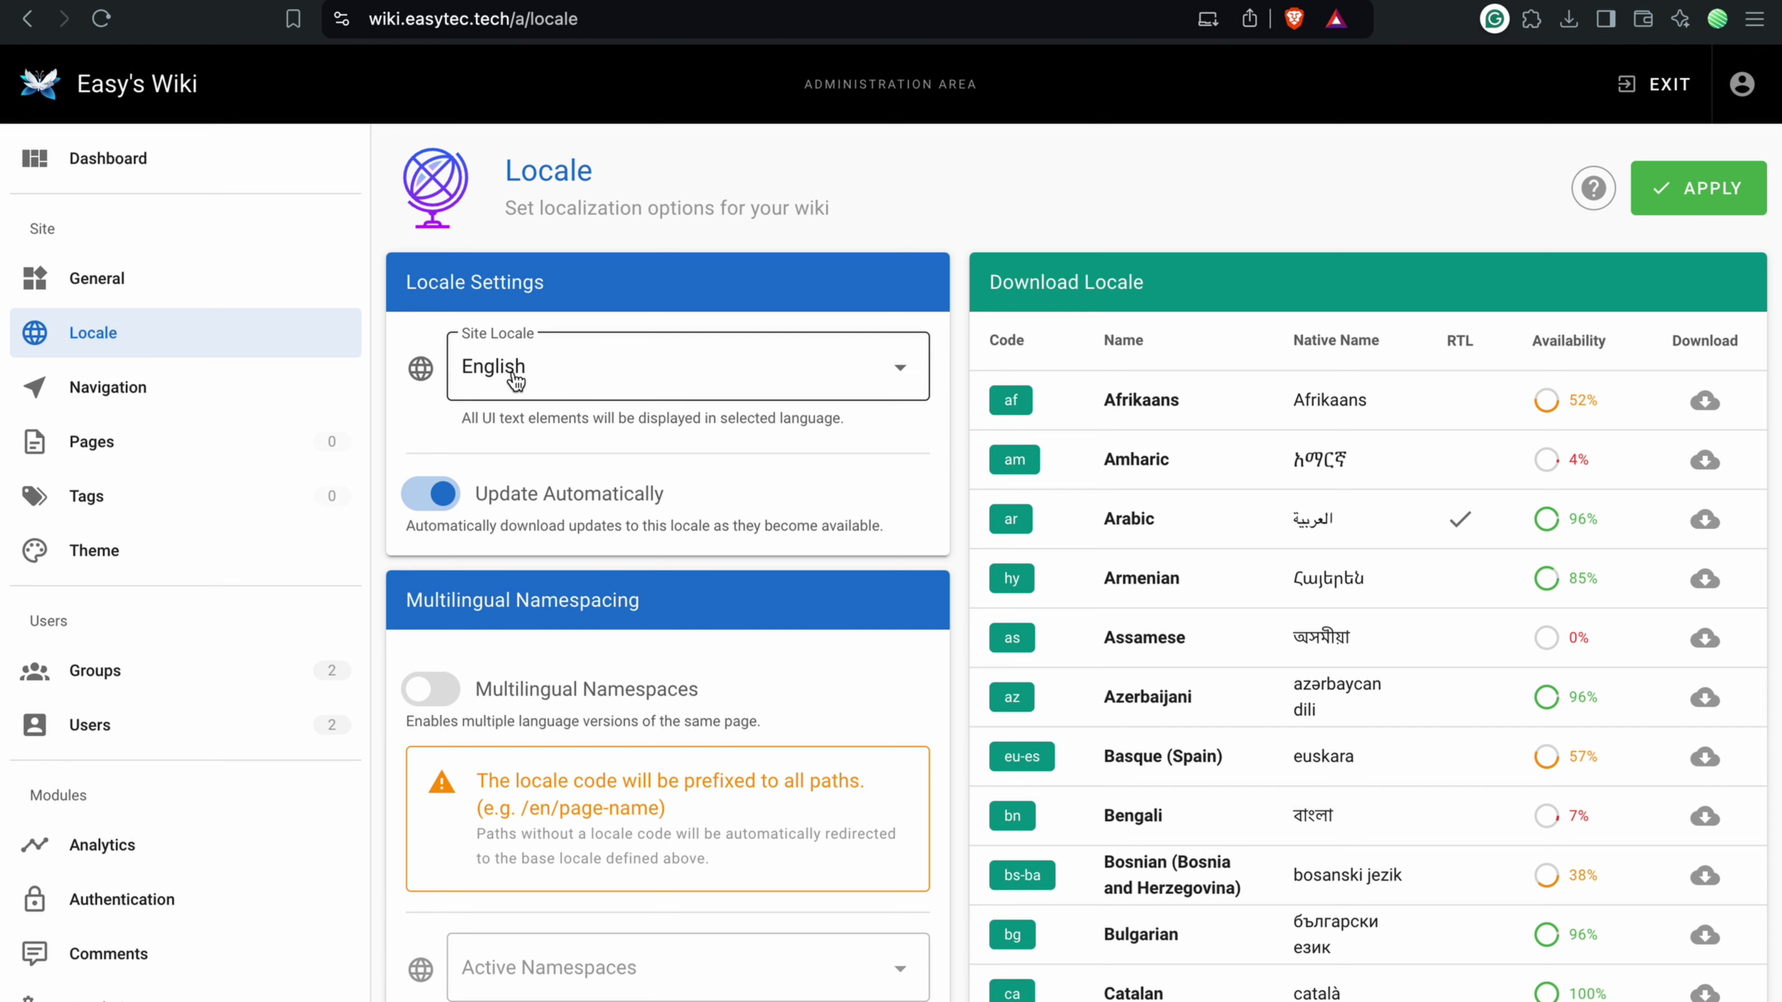
scroll(1313, 670, down, 1)
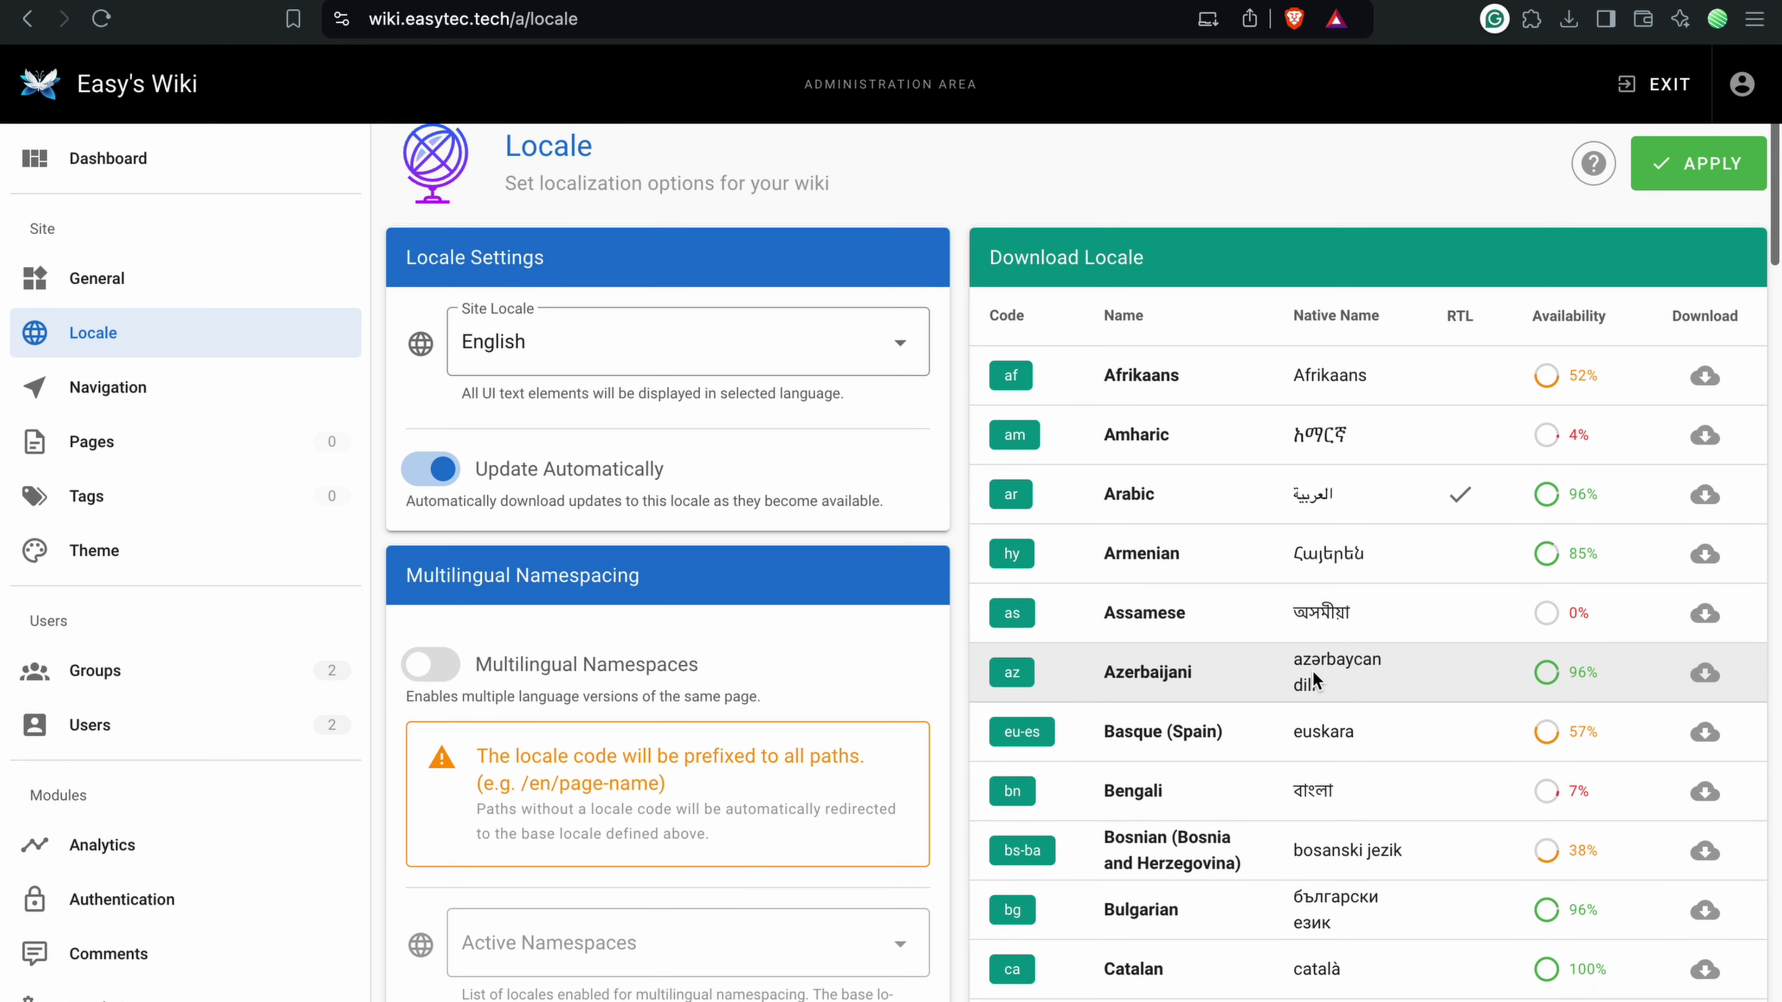
scroll(1309, 677, down, 5)
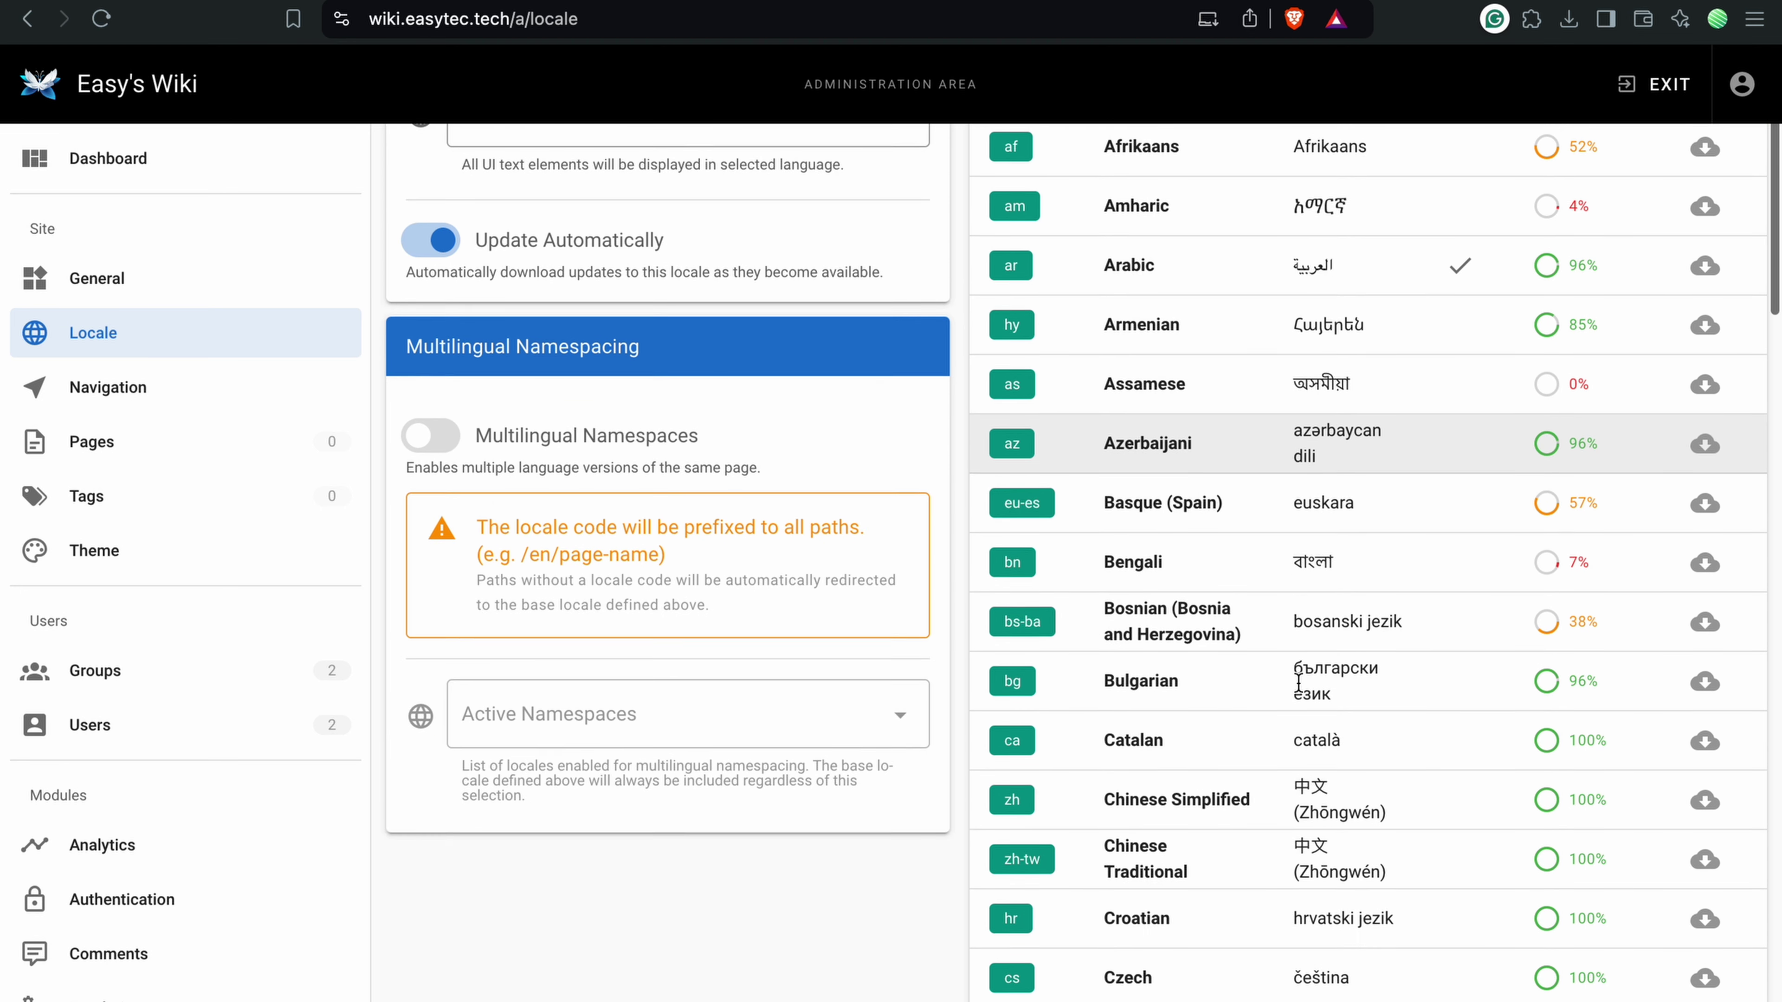
scroll(1299, 691, down, 2)
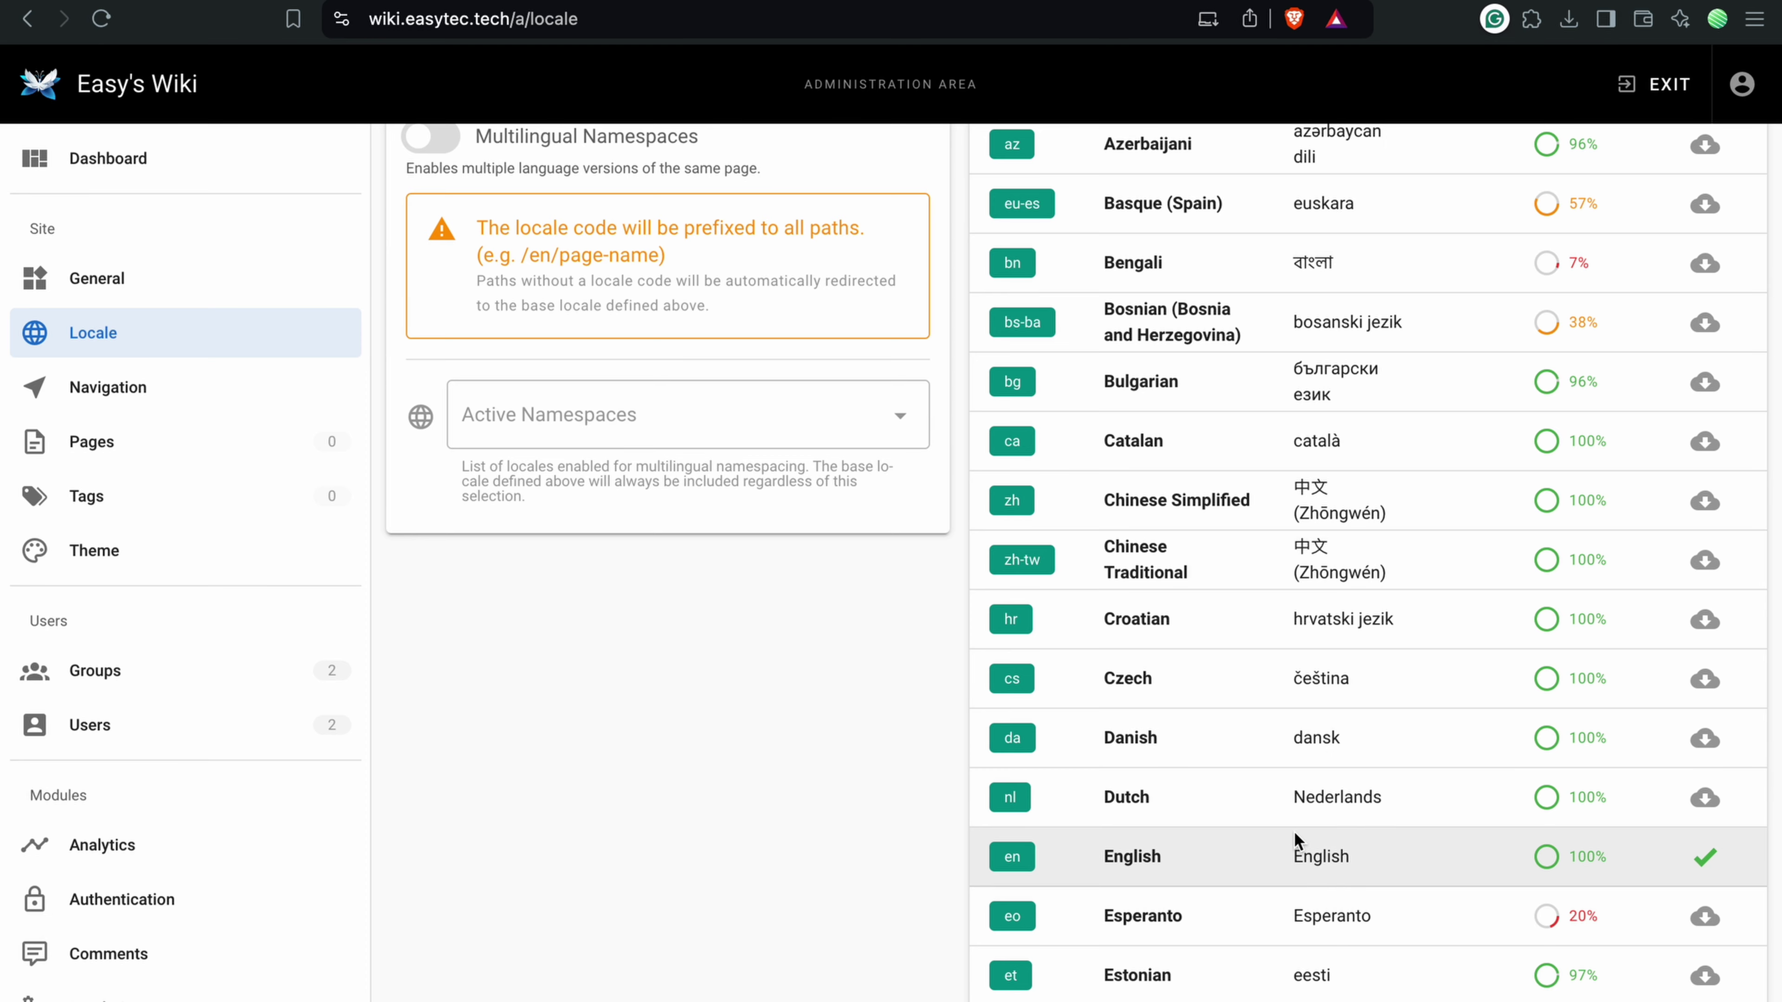
scroll(1293, 832, down, 5)
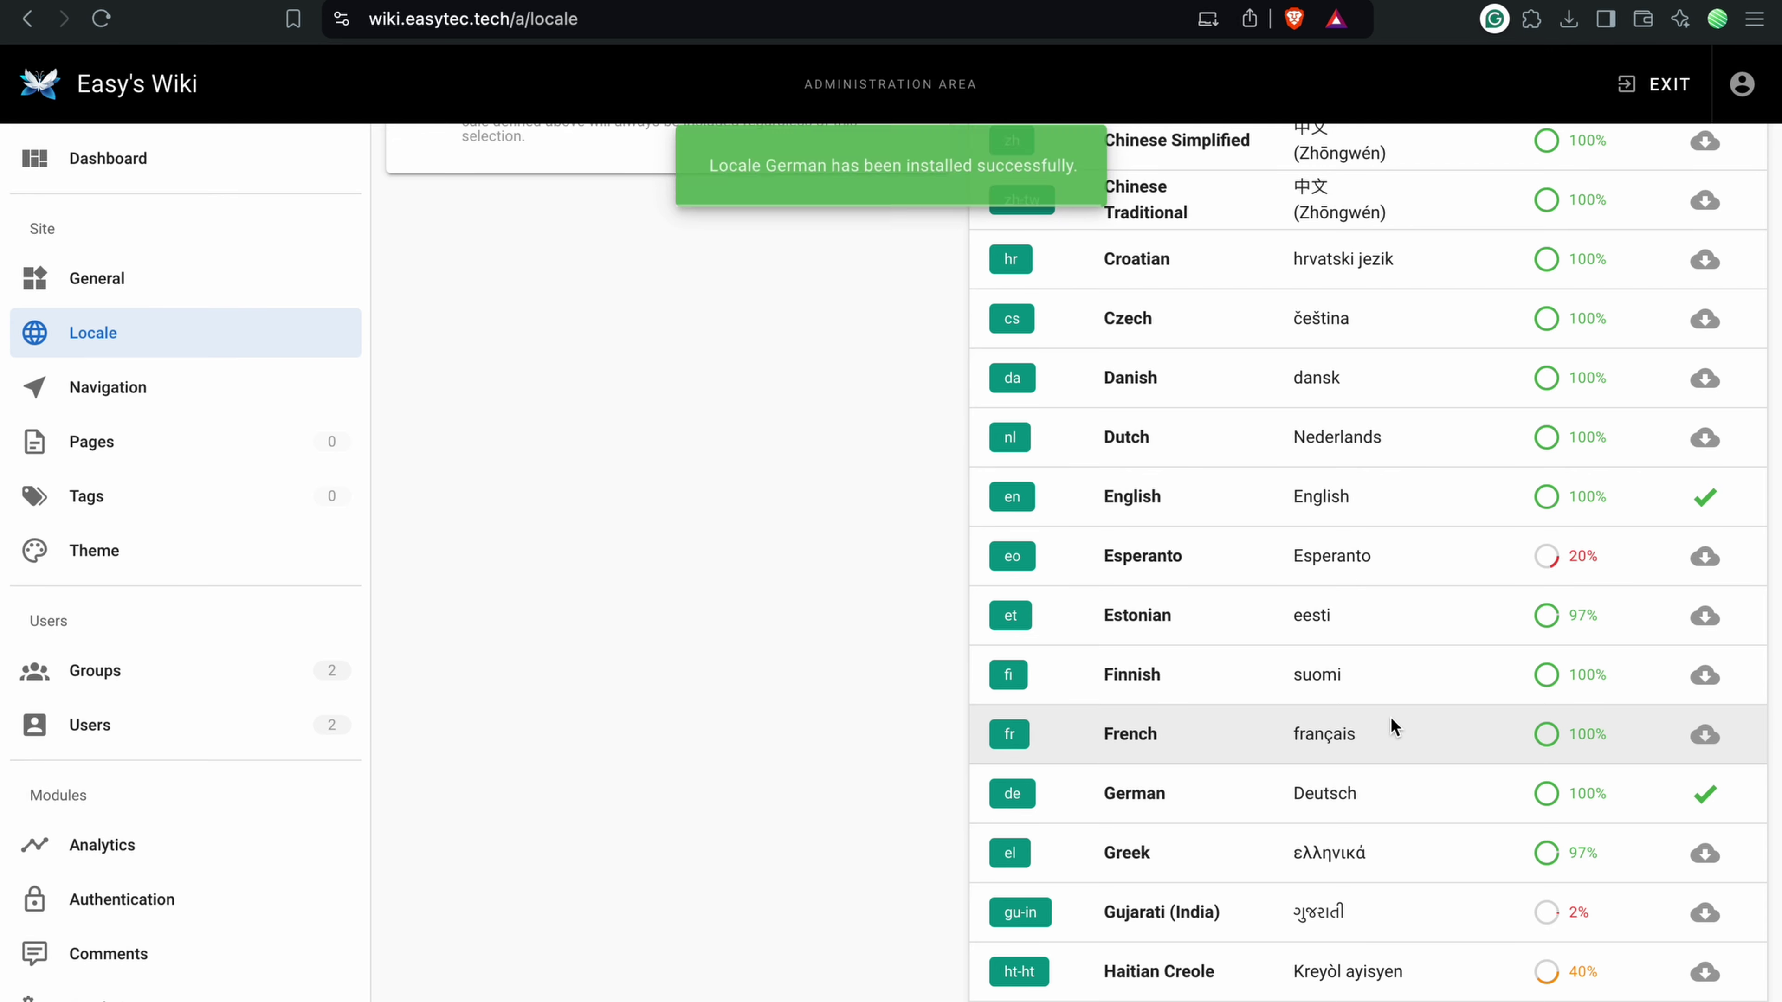
scroll(1390, 717, up, 8)
click(679, 377)
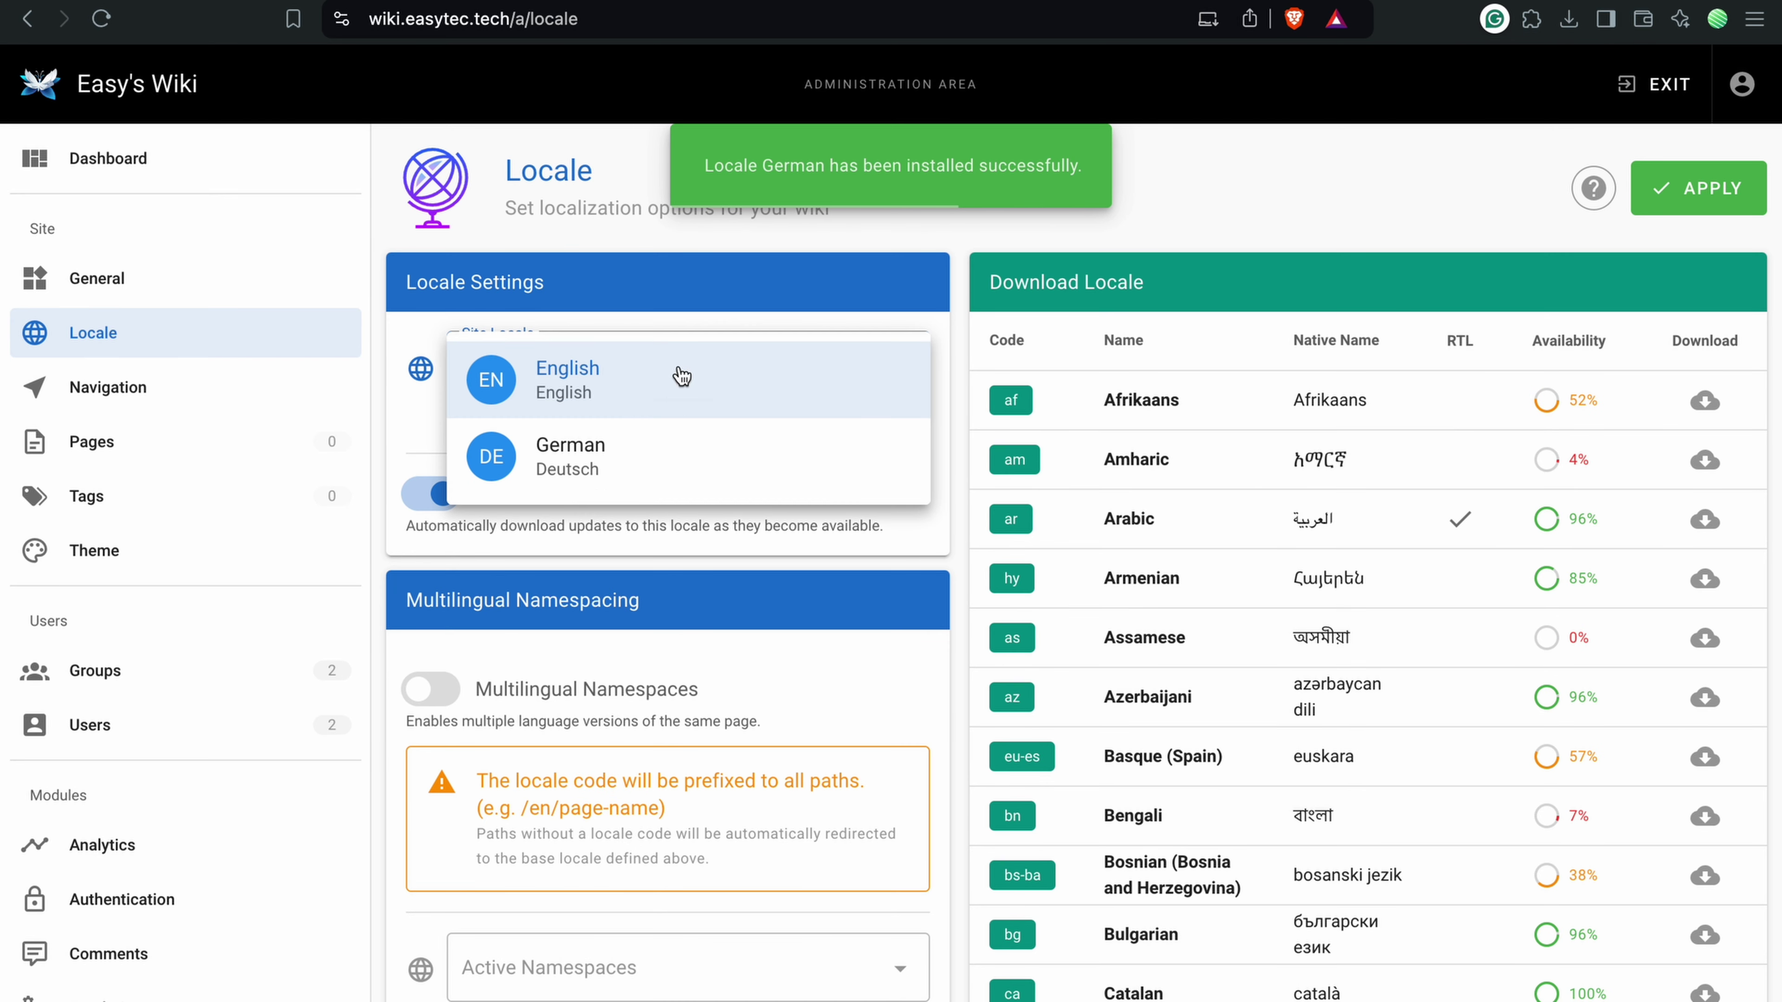
click(665, 462)
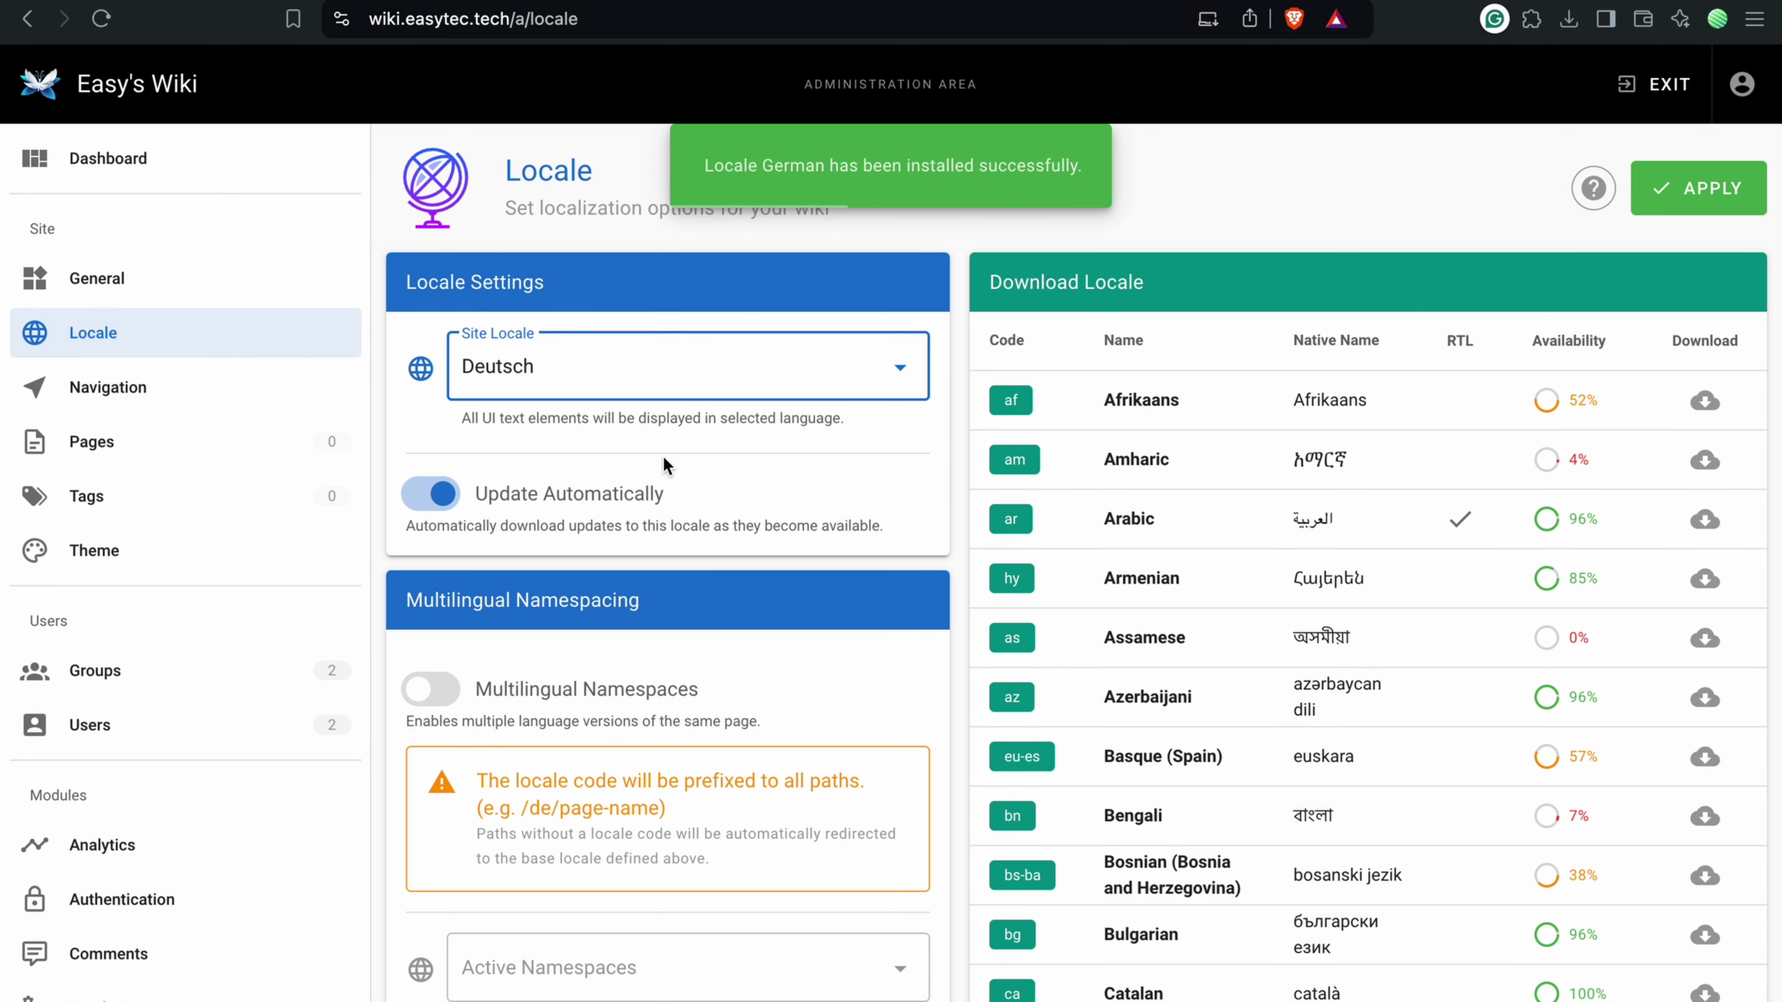
click(1654, 189)
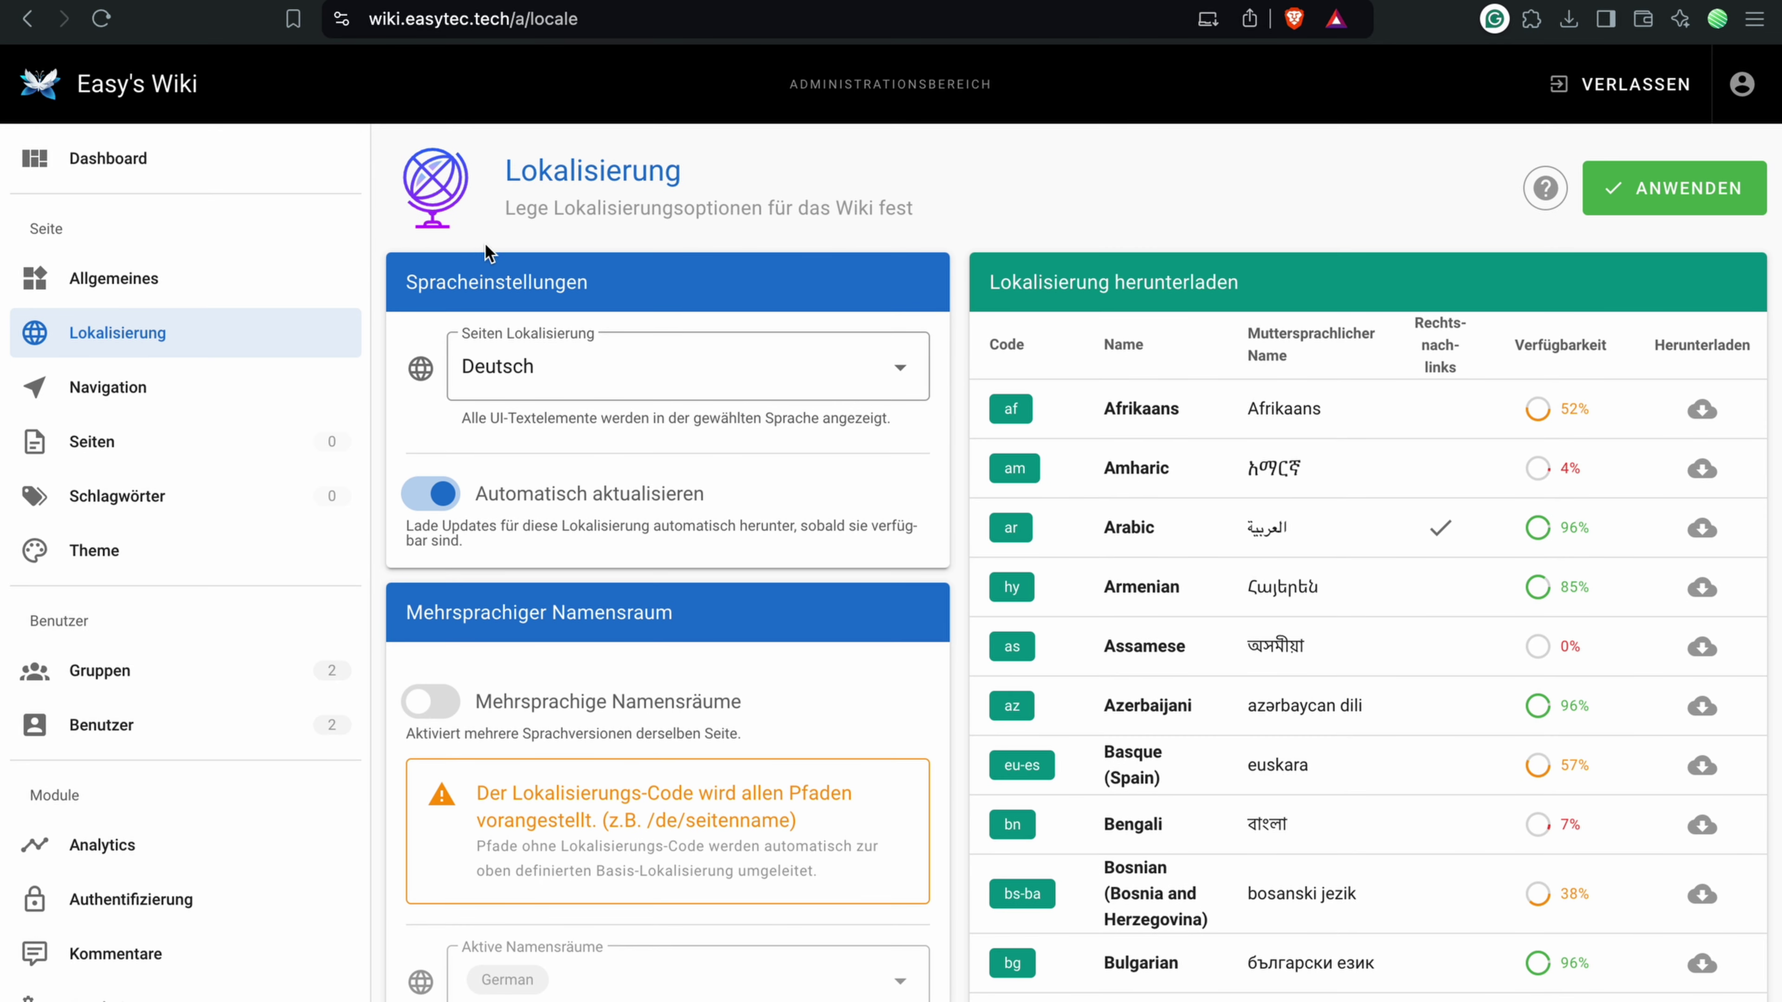
click(140, 444)
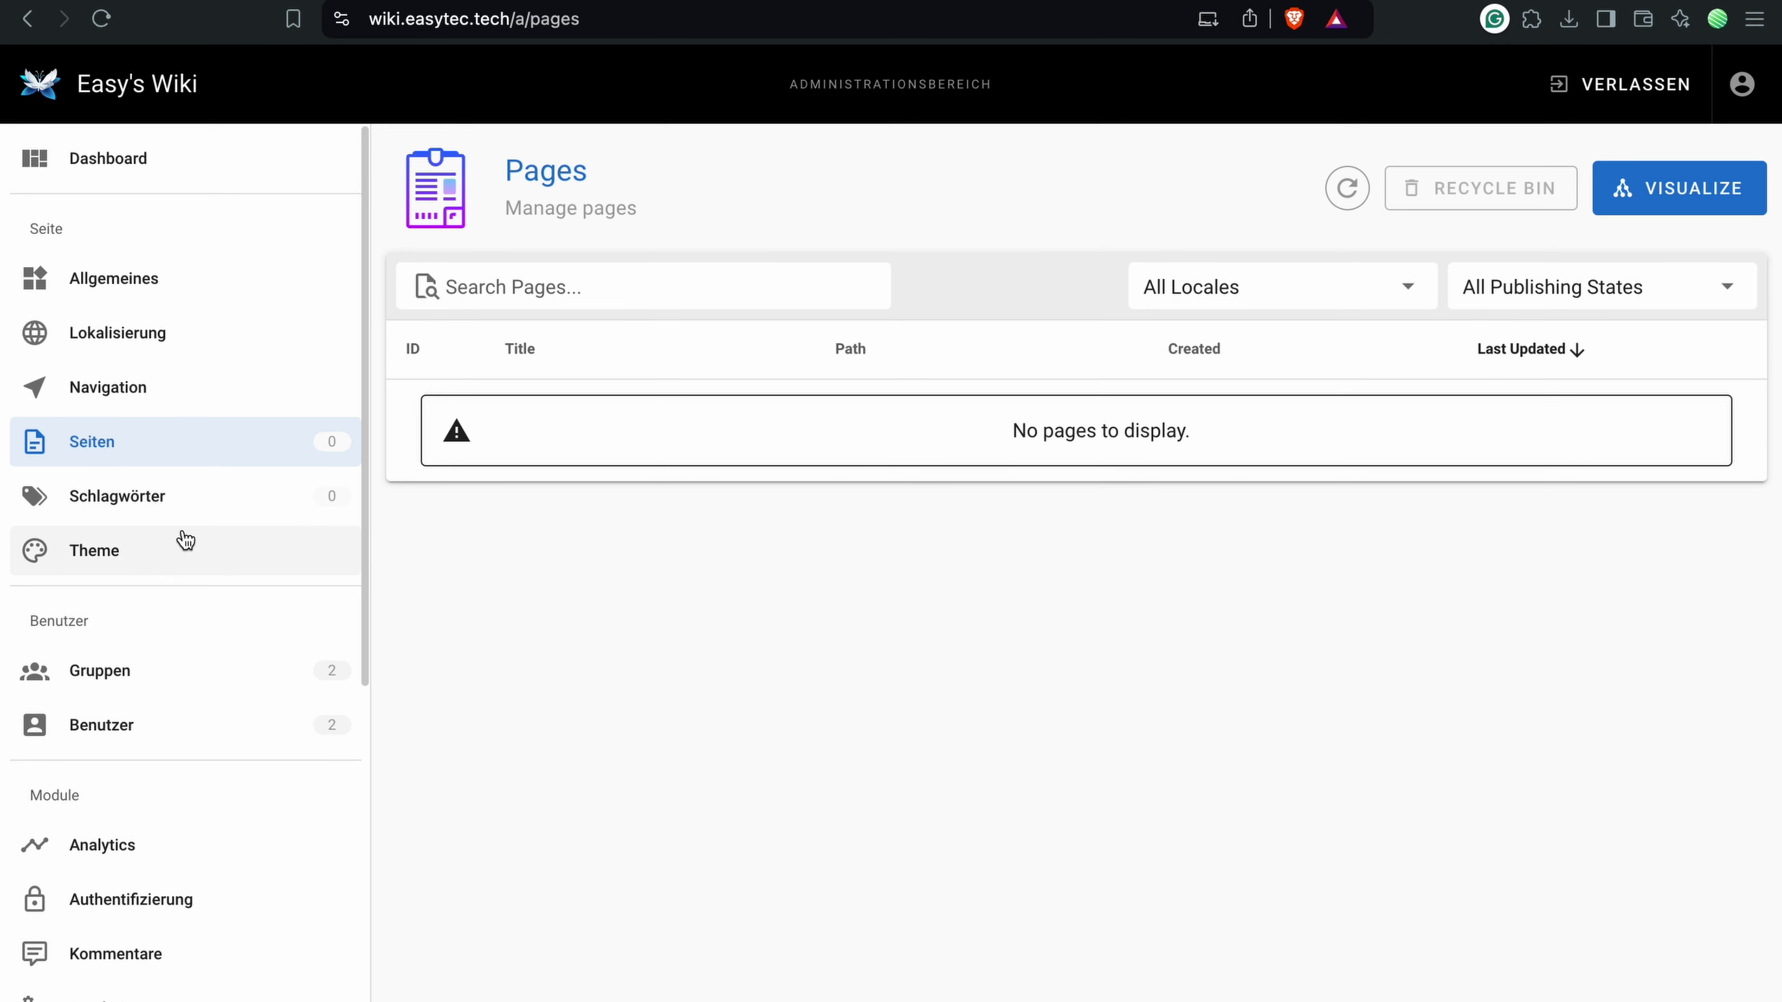
Step: Open the theme settings and keep the Default site theme
click(188, 553)
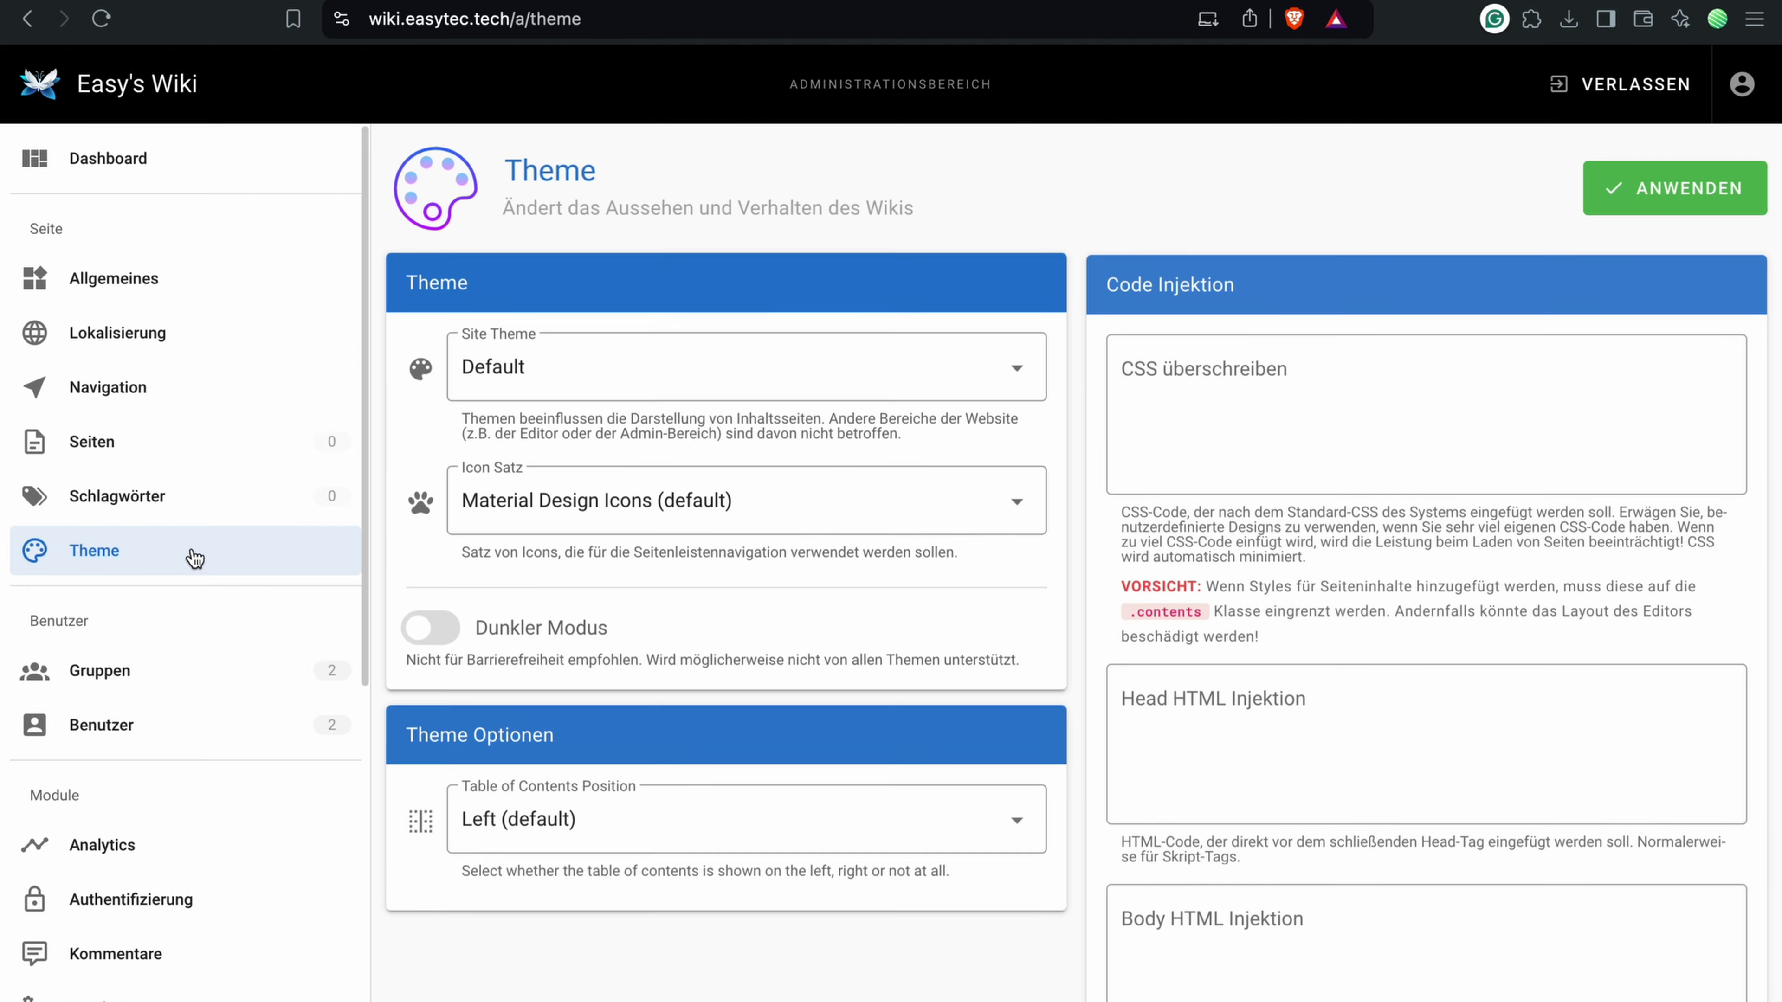
click(538, 379)
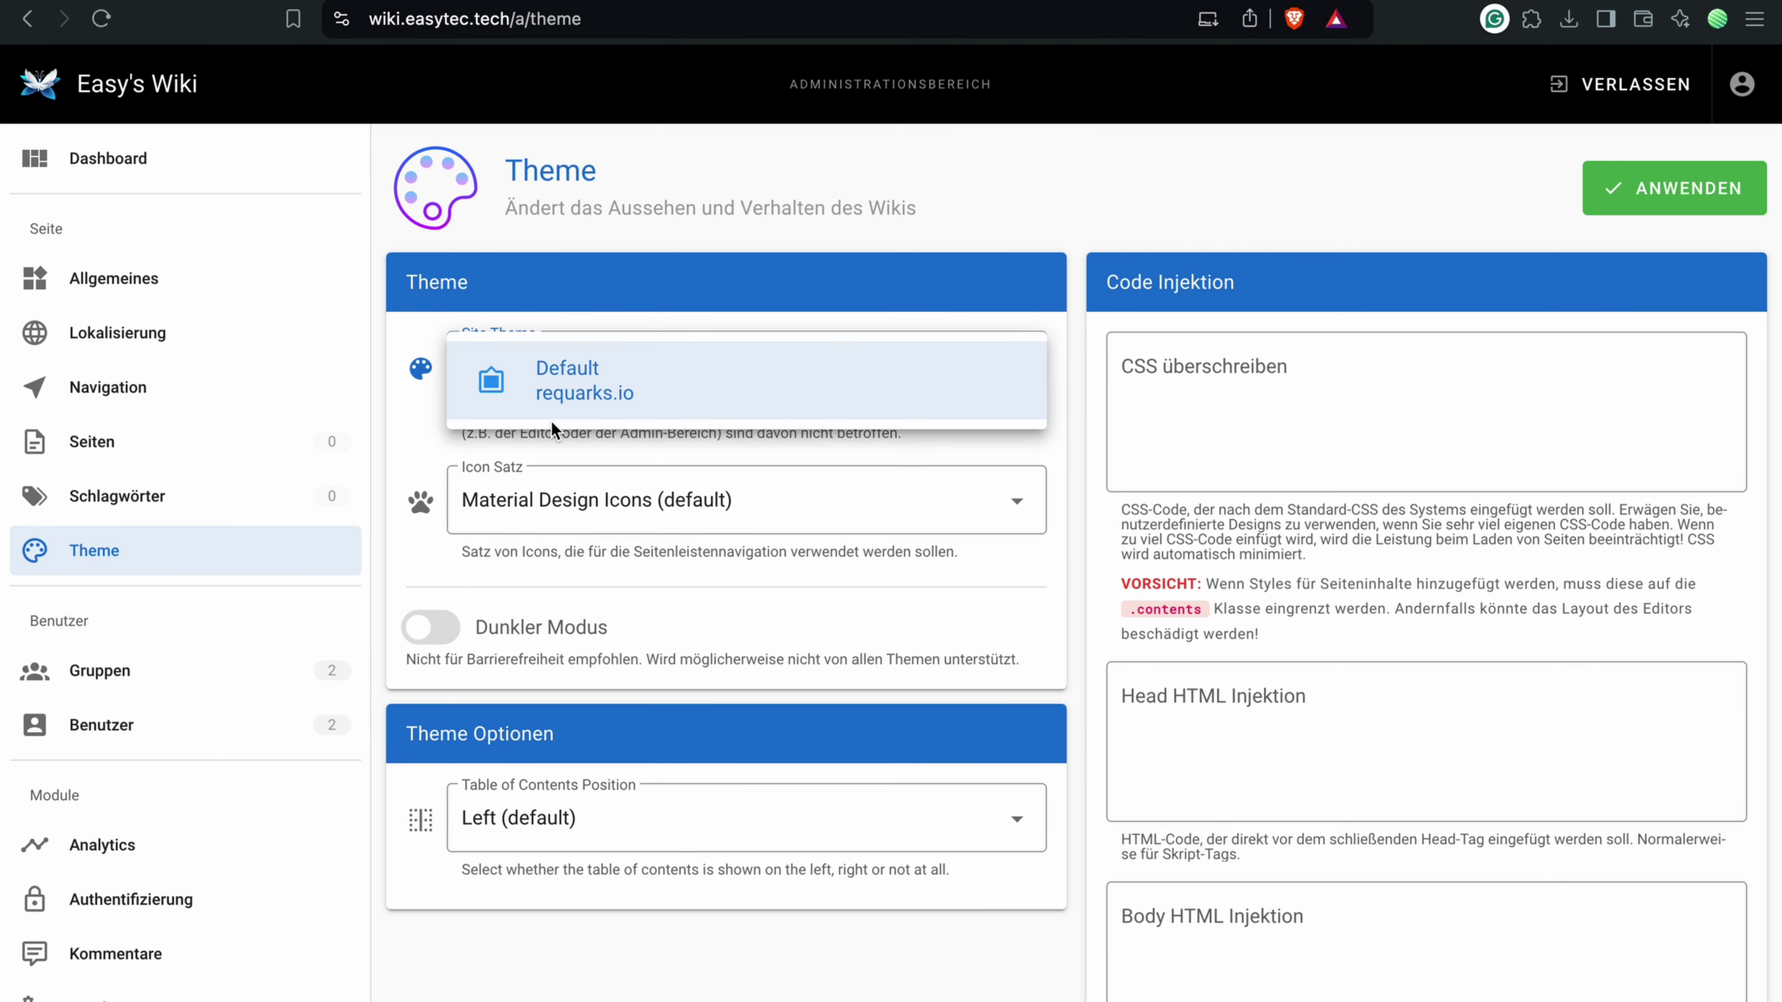
click(424, 460)
scroll(541, 263, down, 2)
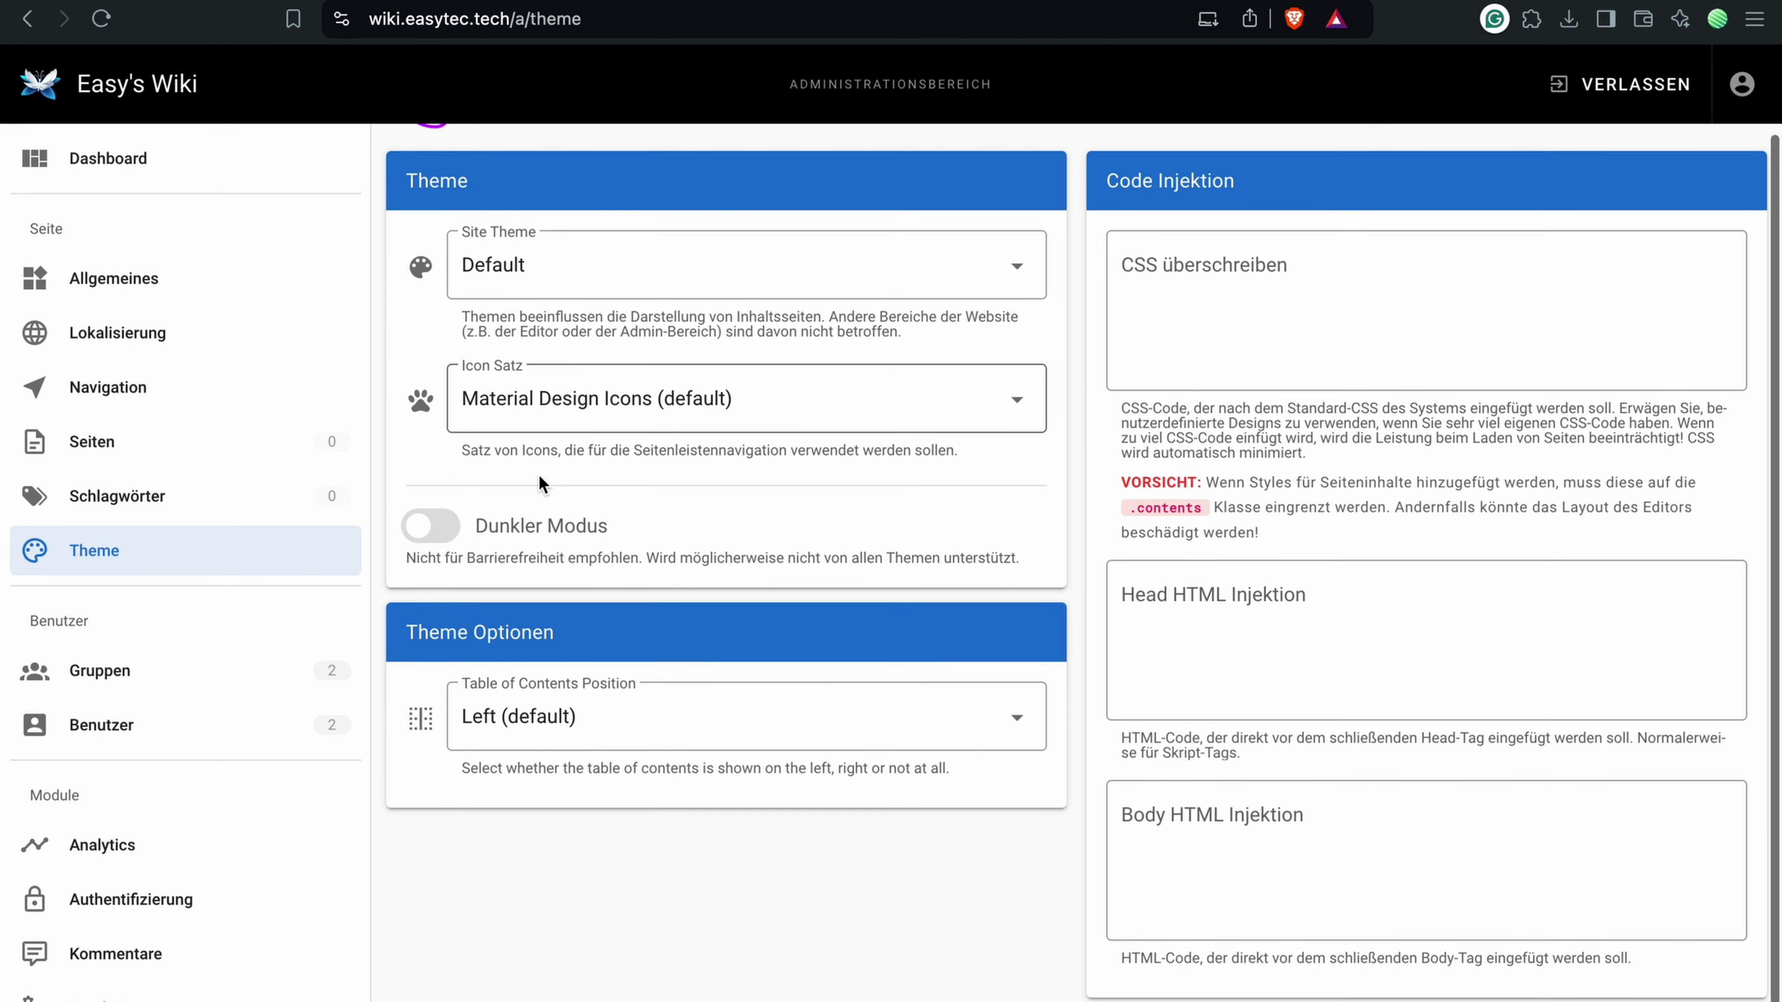
scroll(919, 463, up, 2)
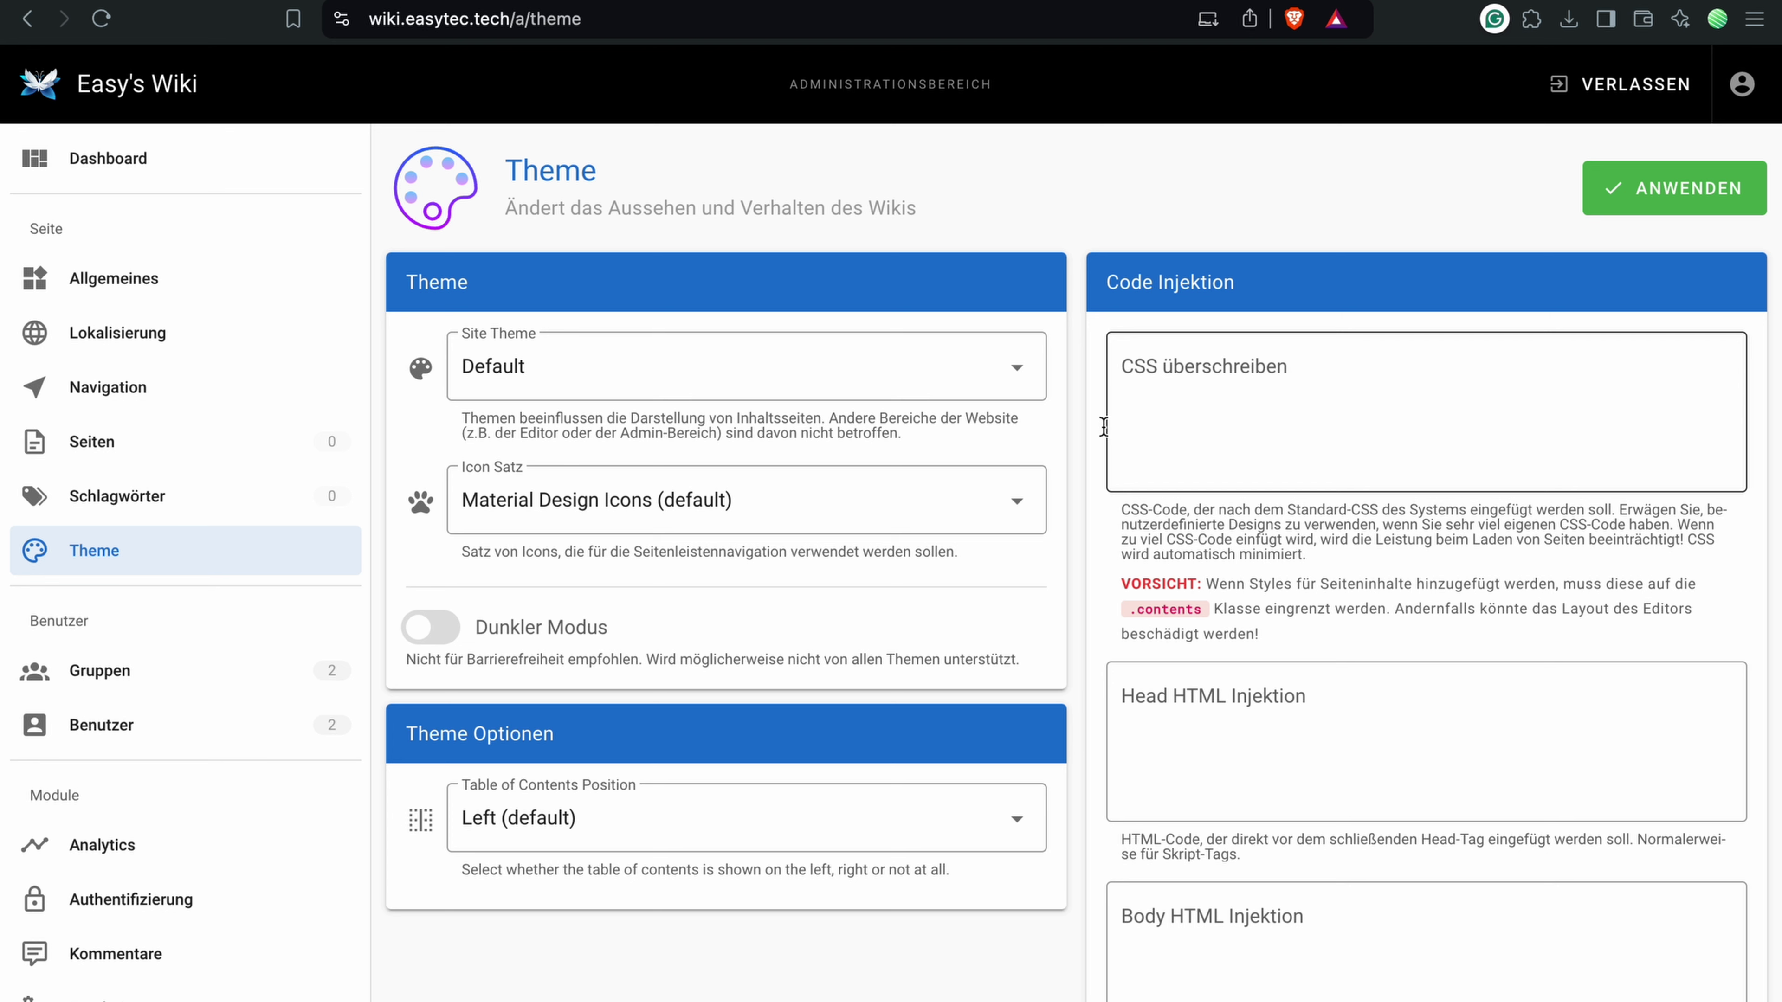
Step: Try Font Awesome 5, revert to Material Design Icons, enable Dunkler Modus and save
click(629, 513)
click(583, 570)
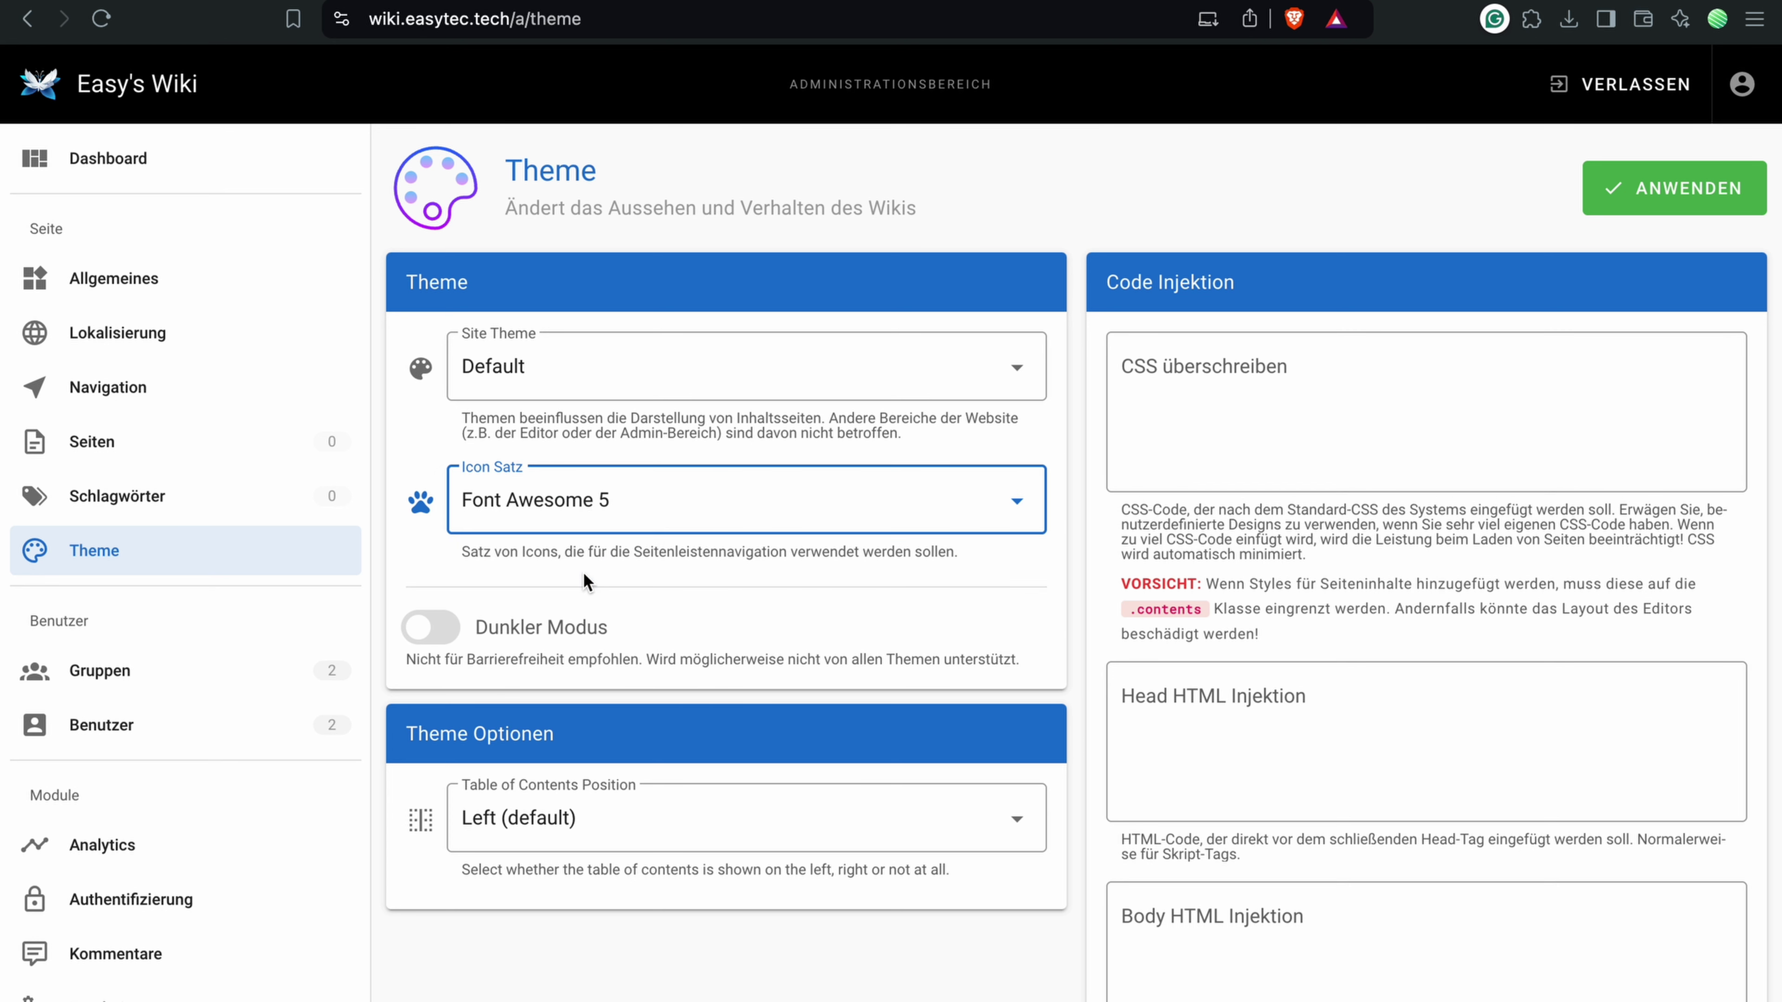
click(590, 511)
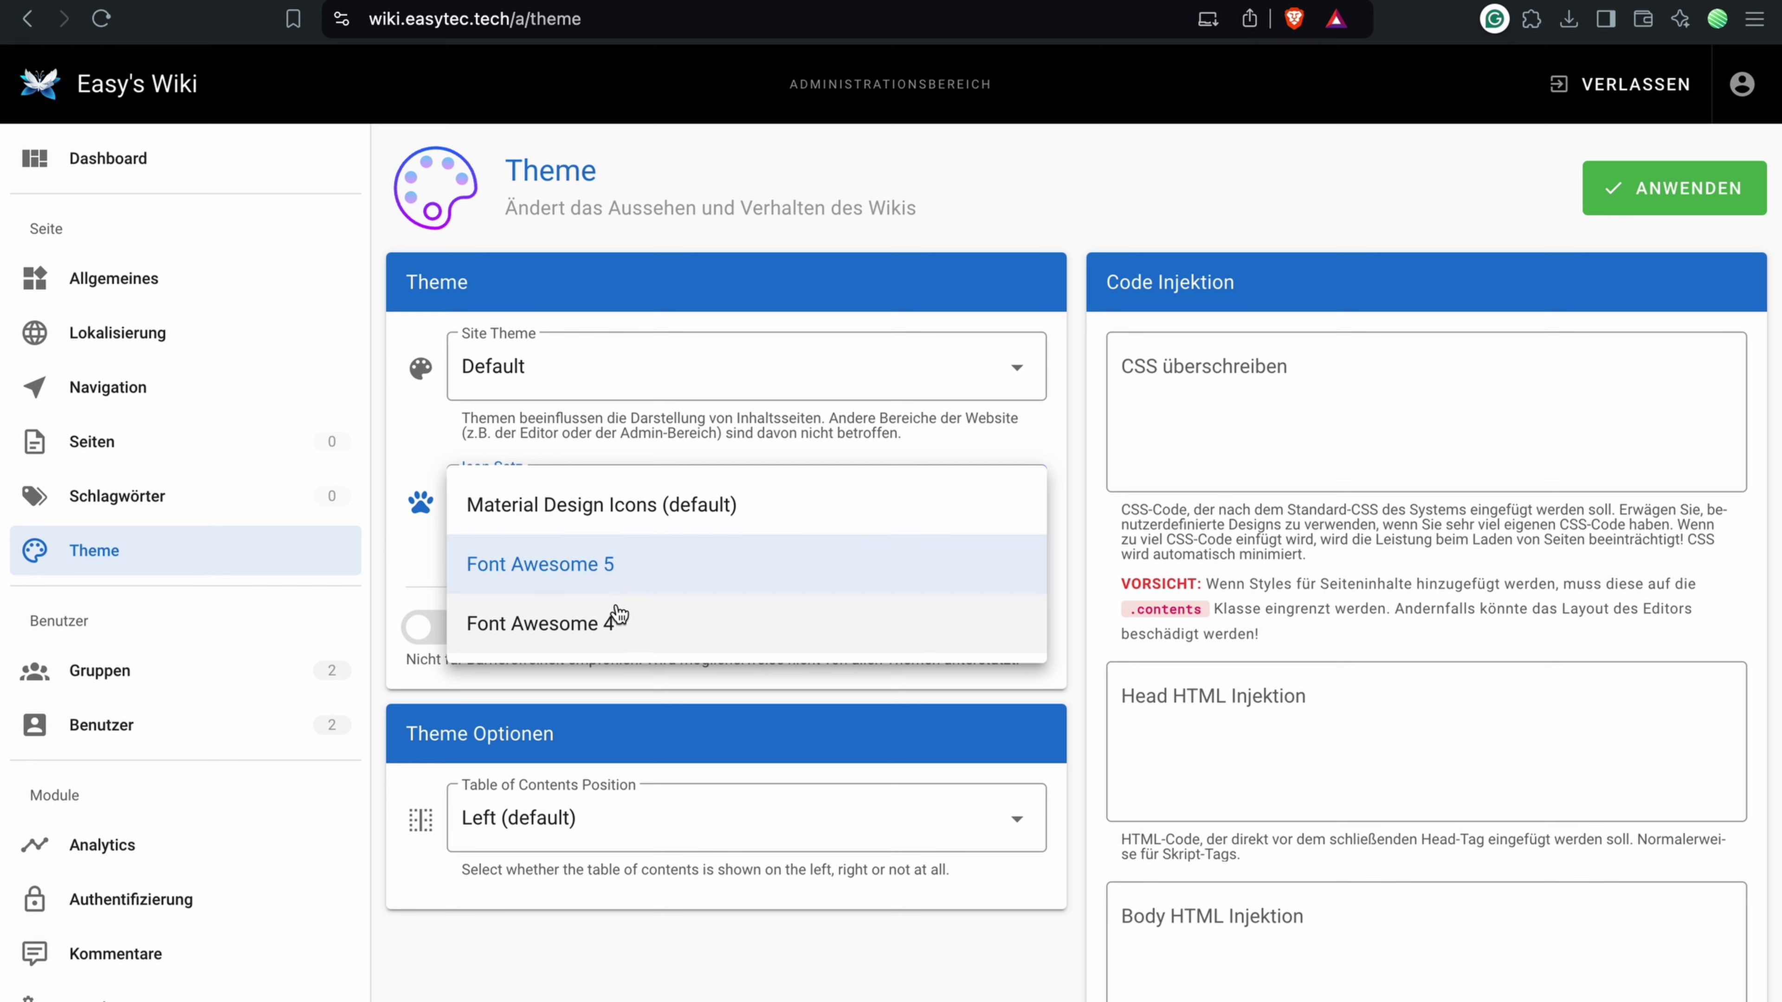
click(590, 511)
click(434, 534)
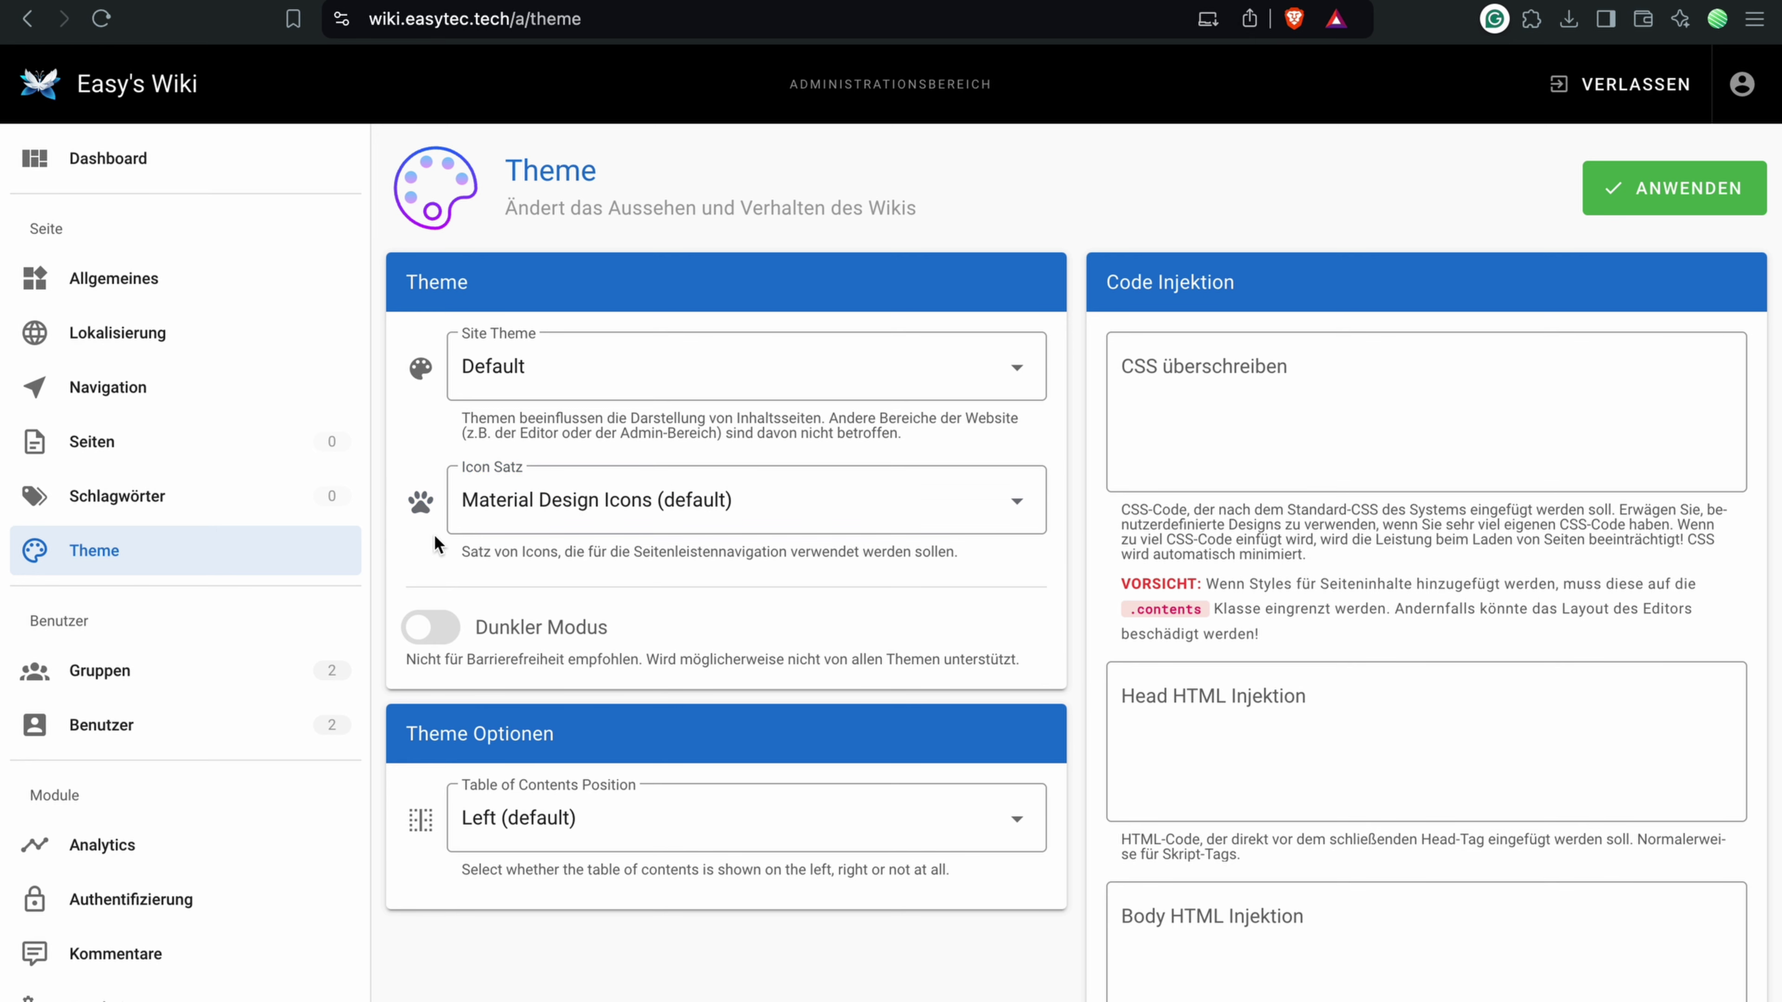
click(430, 627)
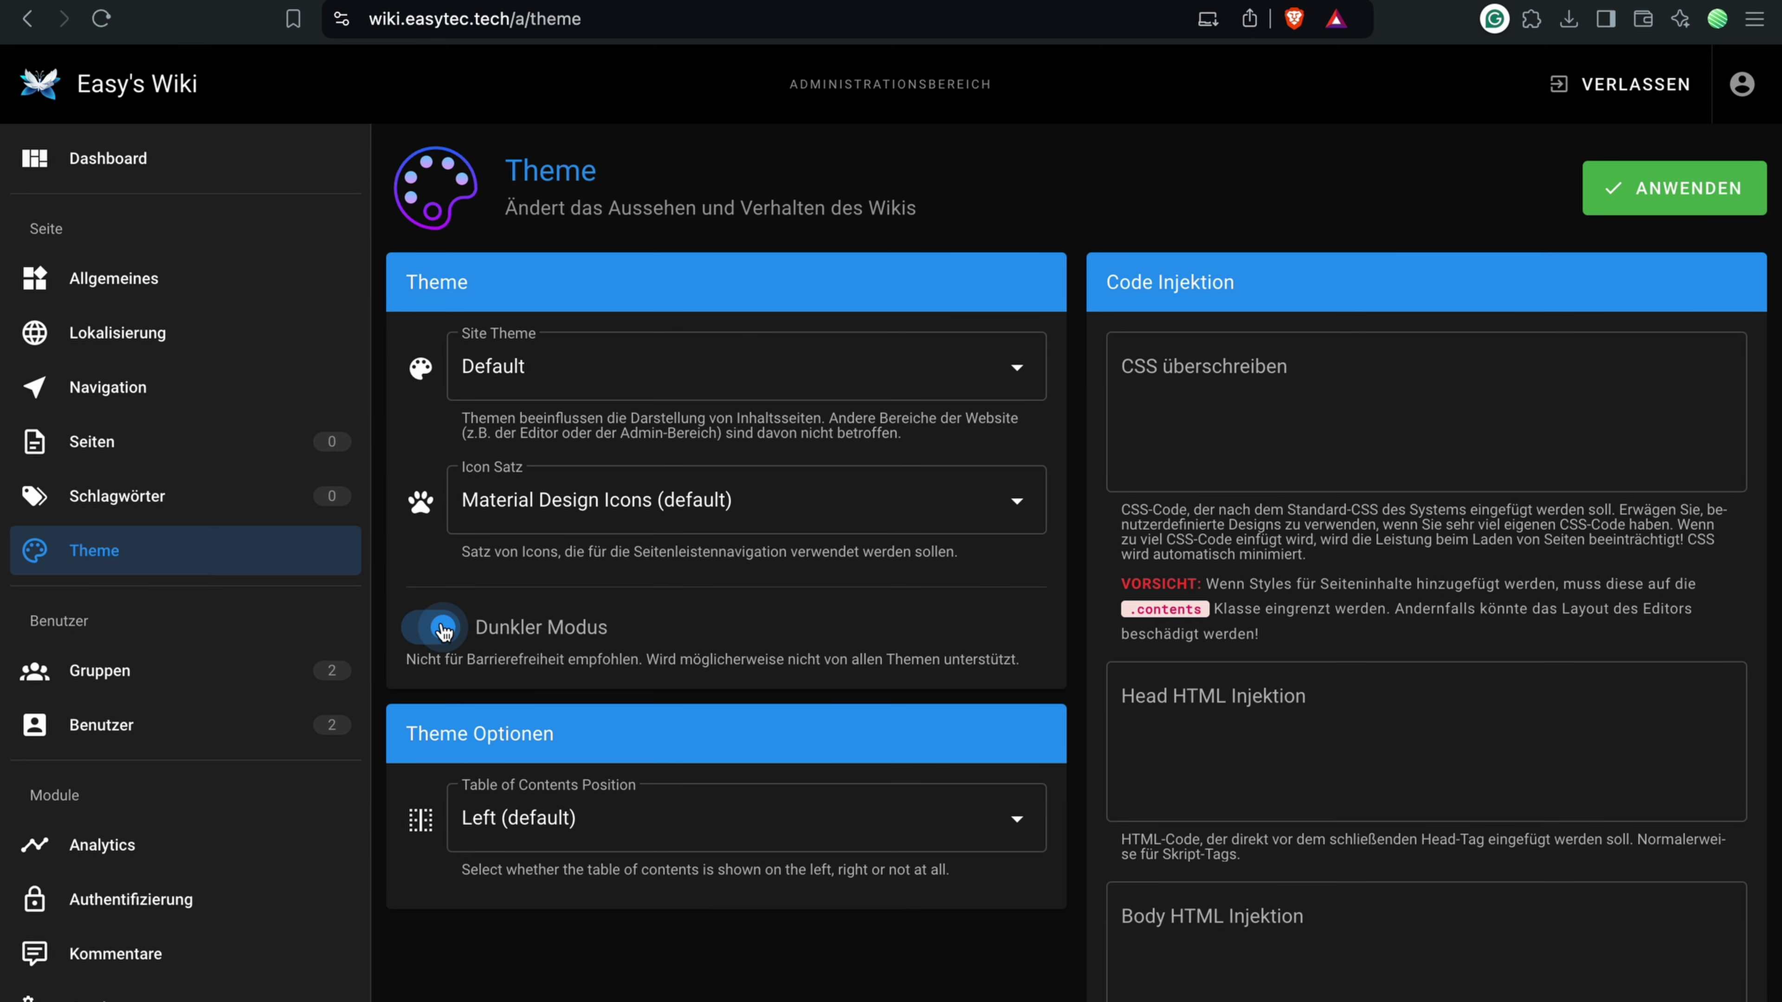
click(1633, 167)
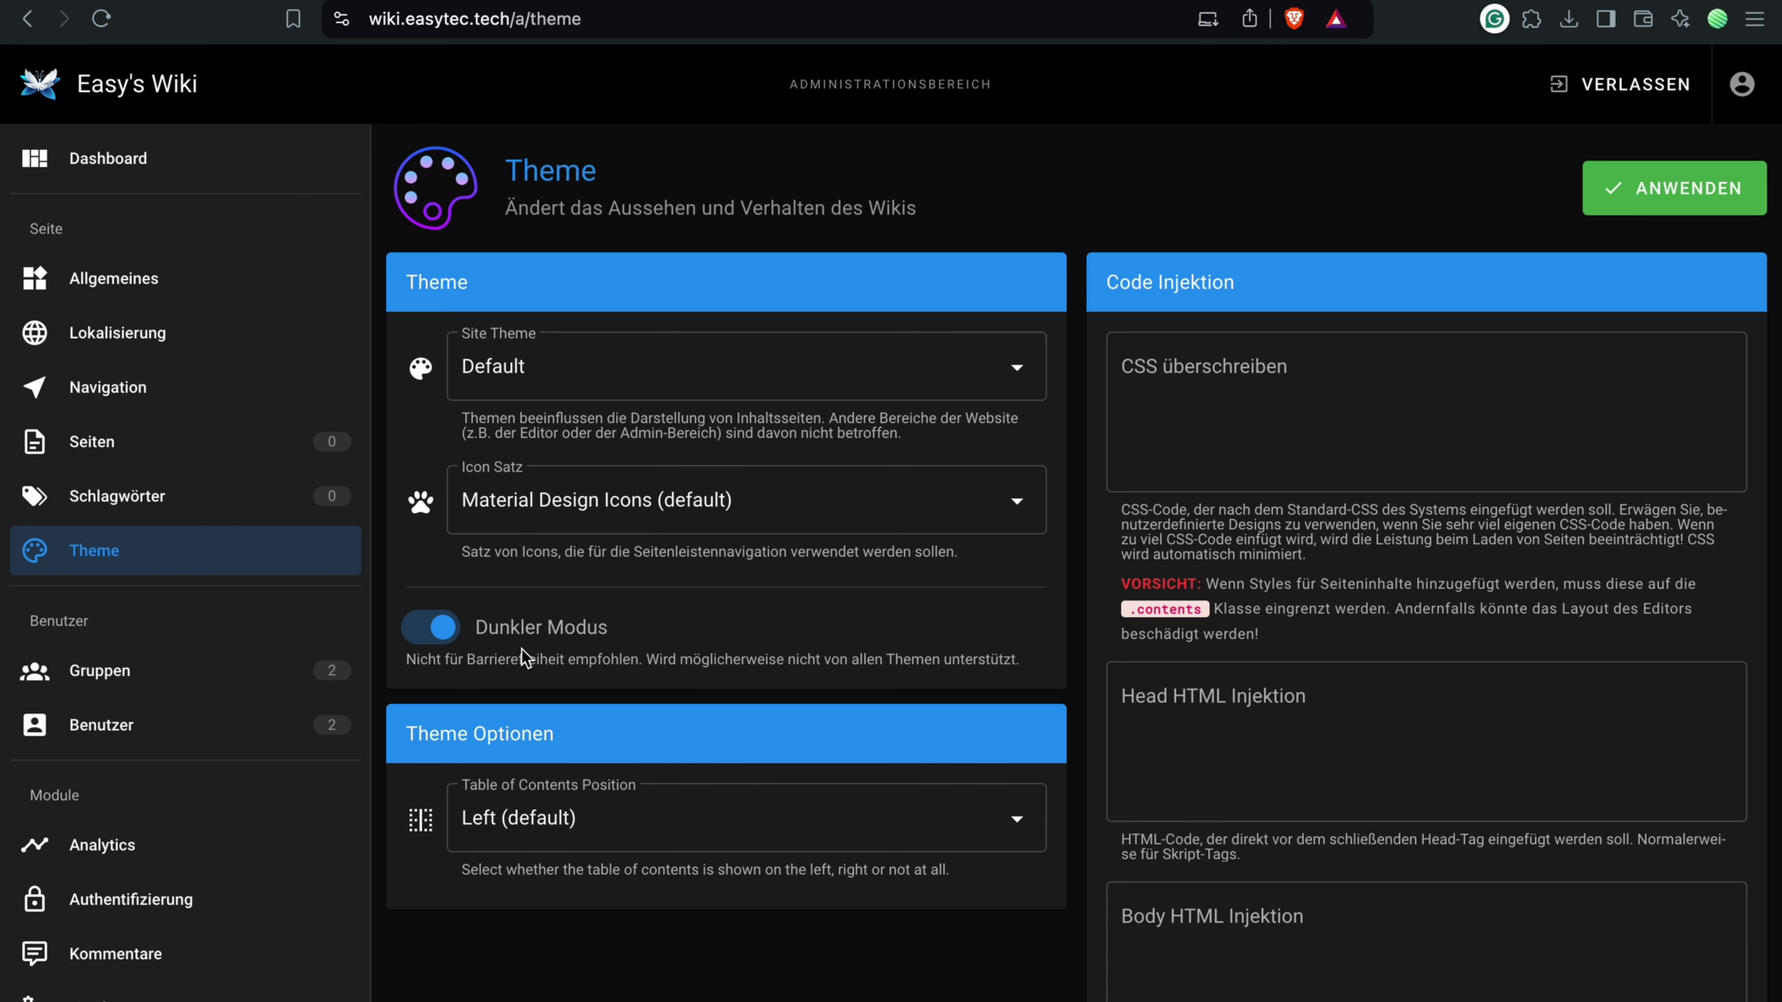
scroll(206, 694, down, 1)
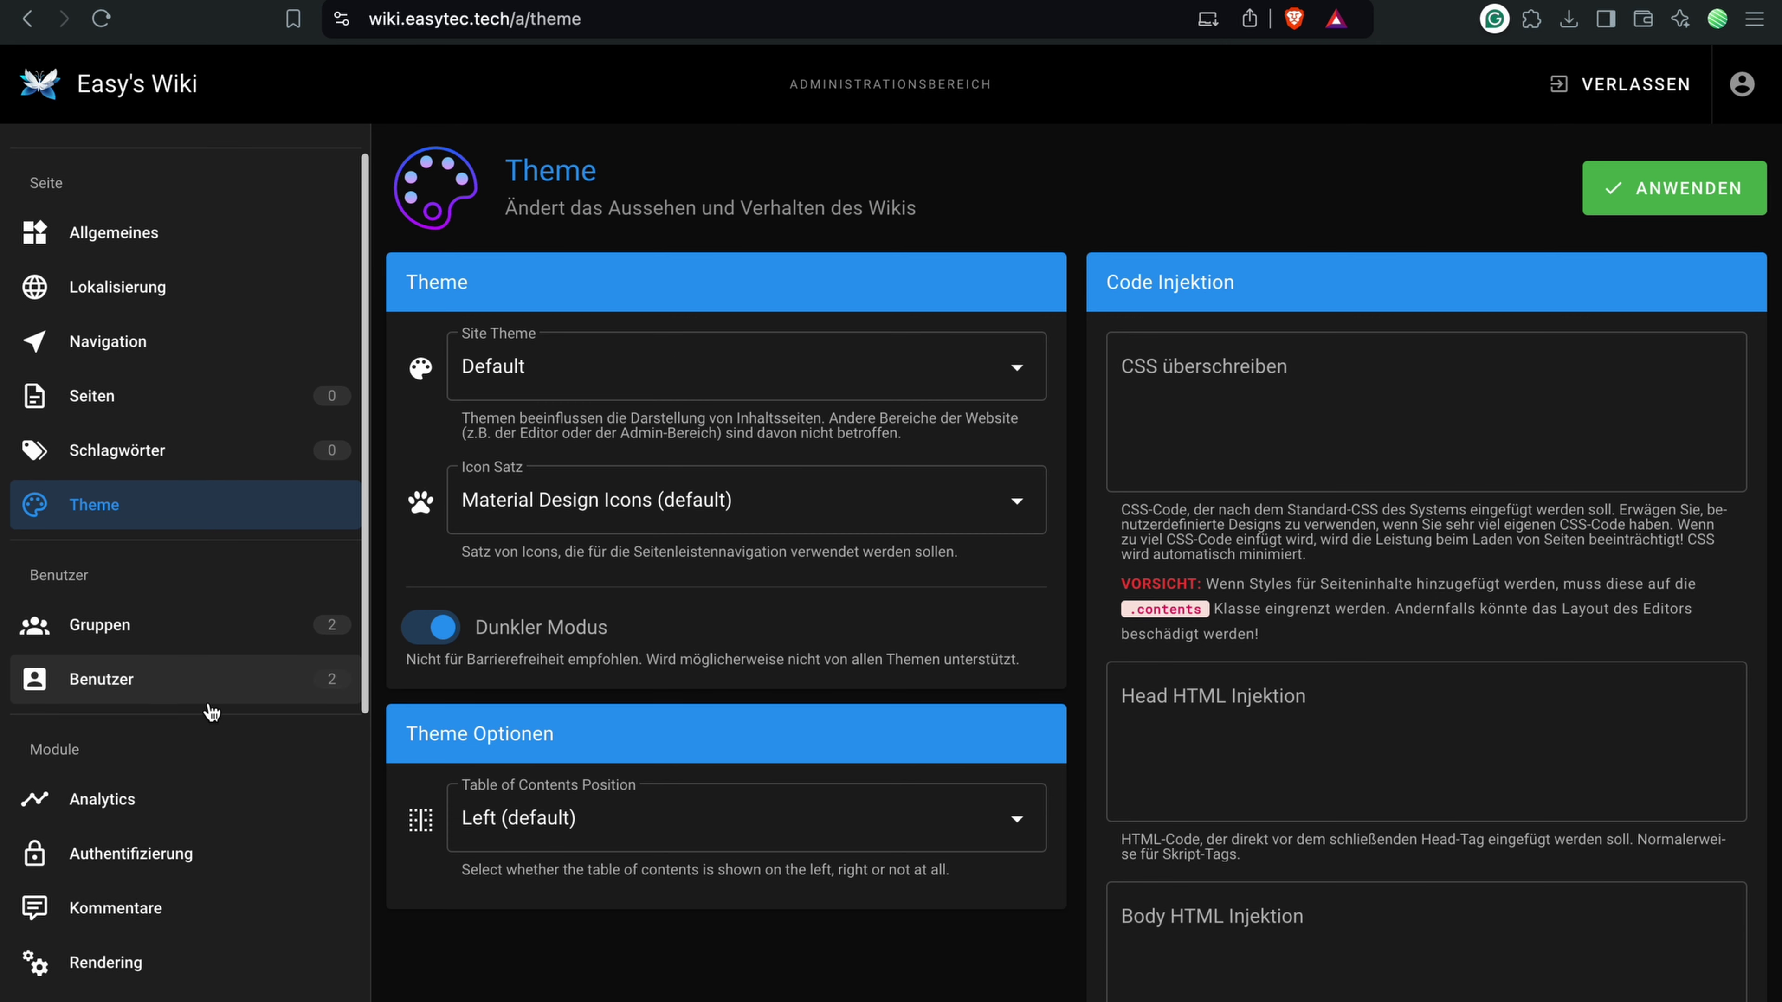
Step: Look through the Gruppen, Benutzer and Analytics pages, ending on the Kommentare settings
click(186, 638)
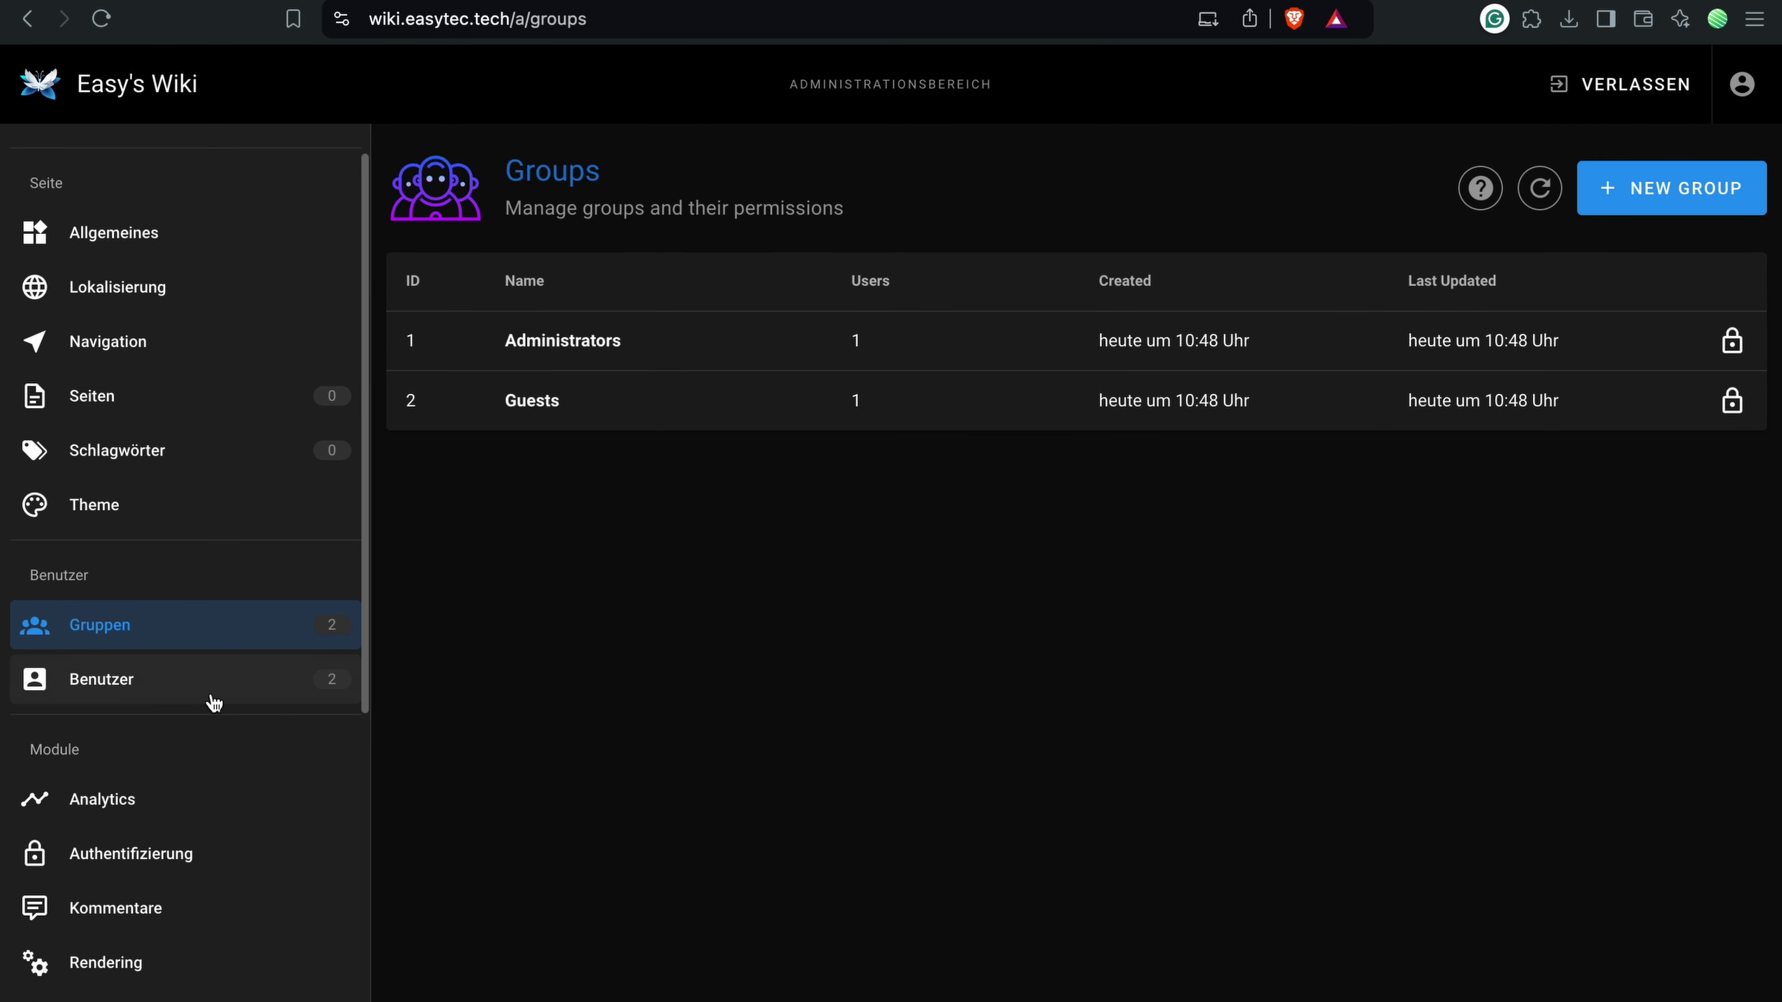
click(183, 687)
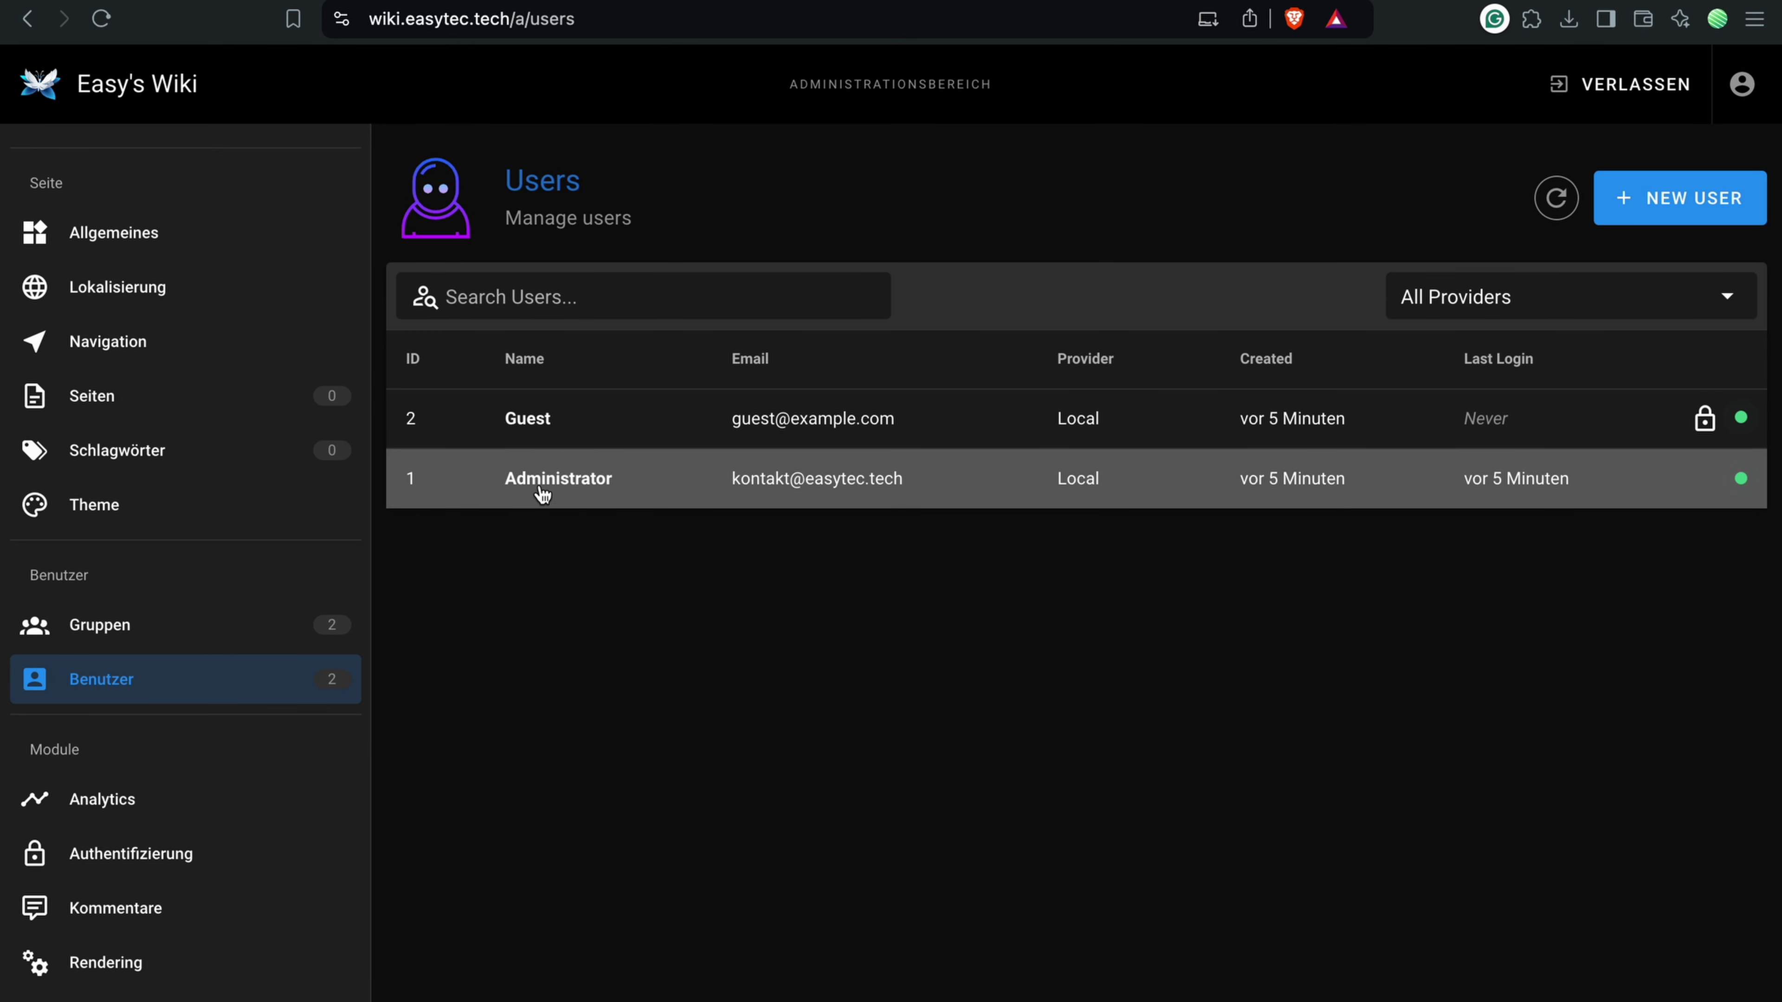
scroll(190, 665, down, 7)
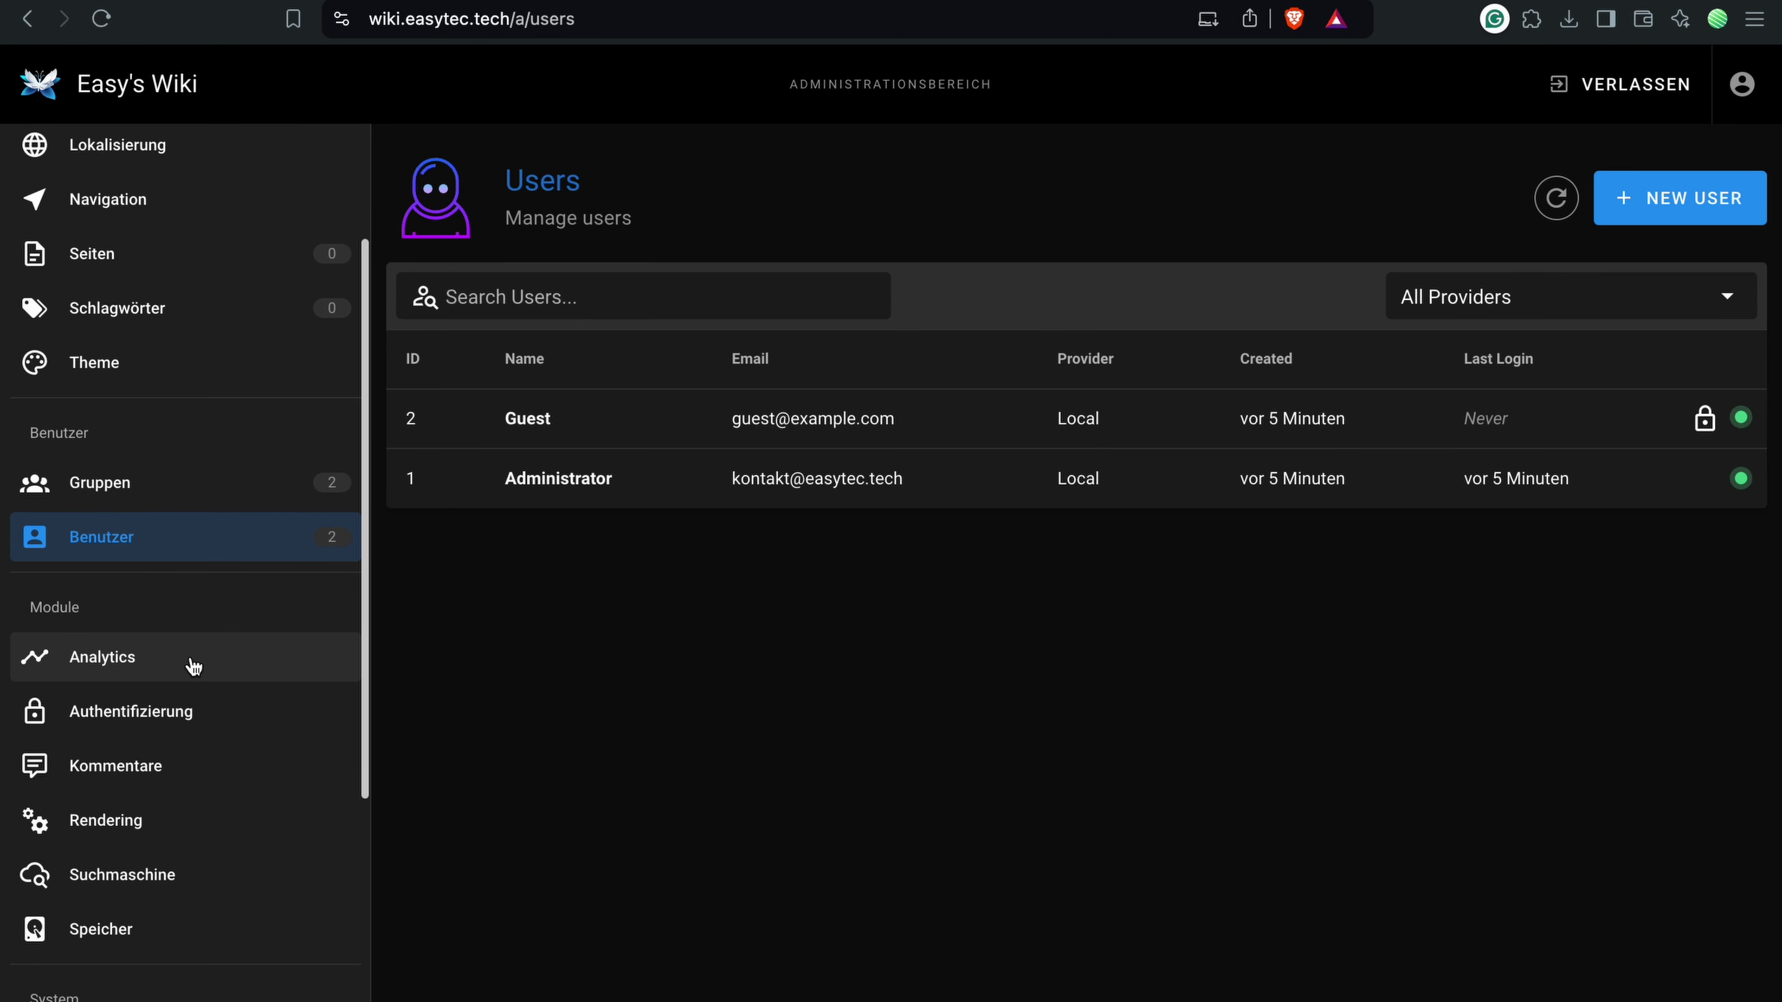
click(114, 341)
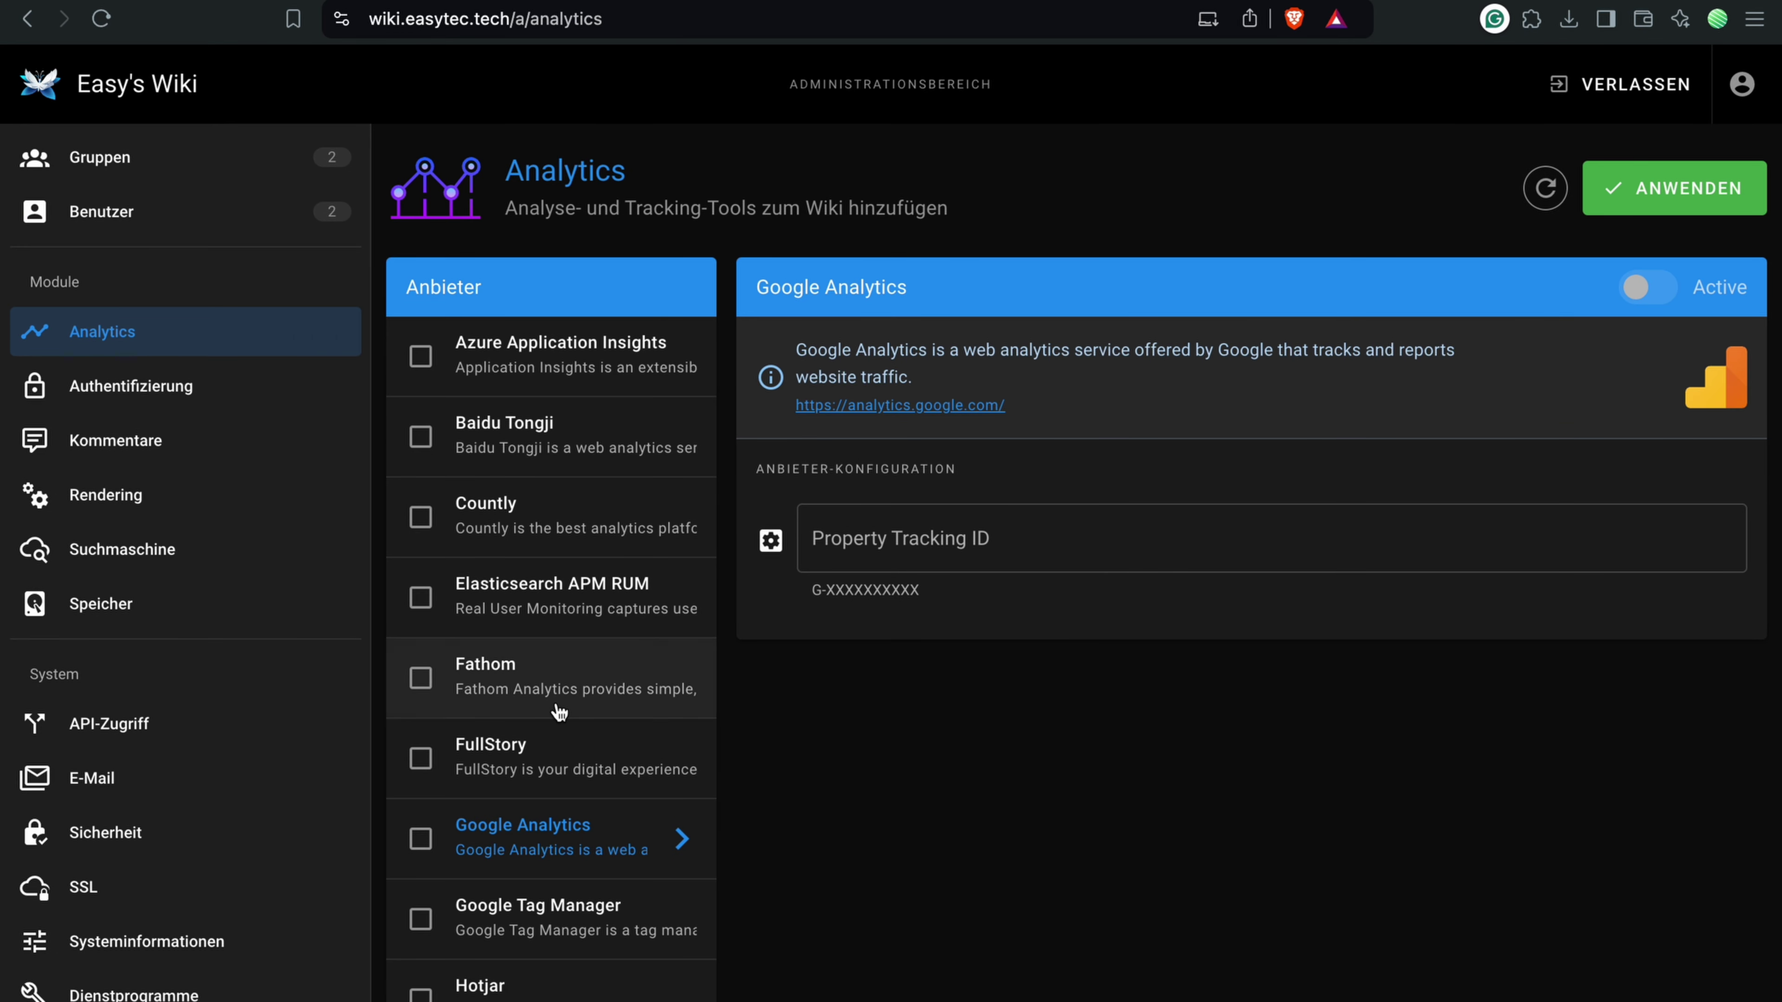
scroll(449, 719, down, 7)
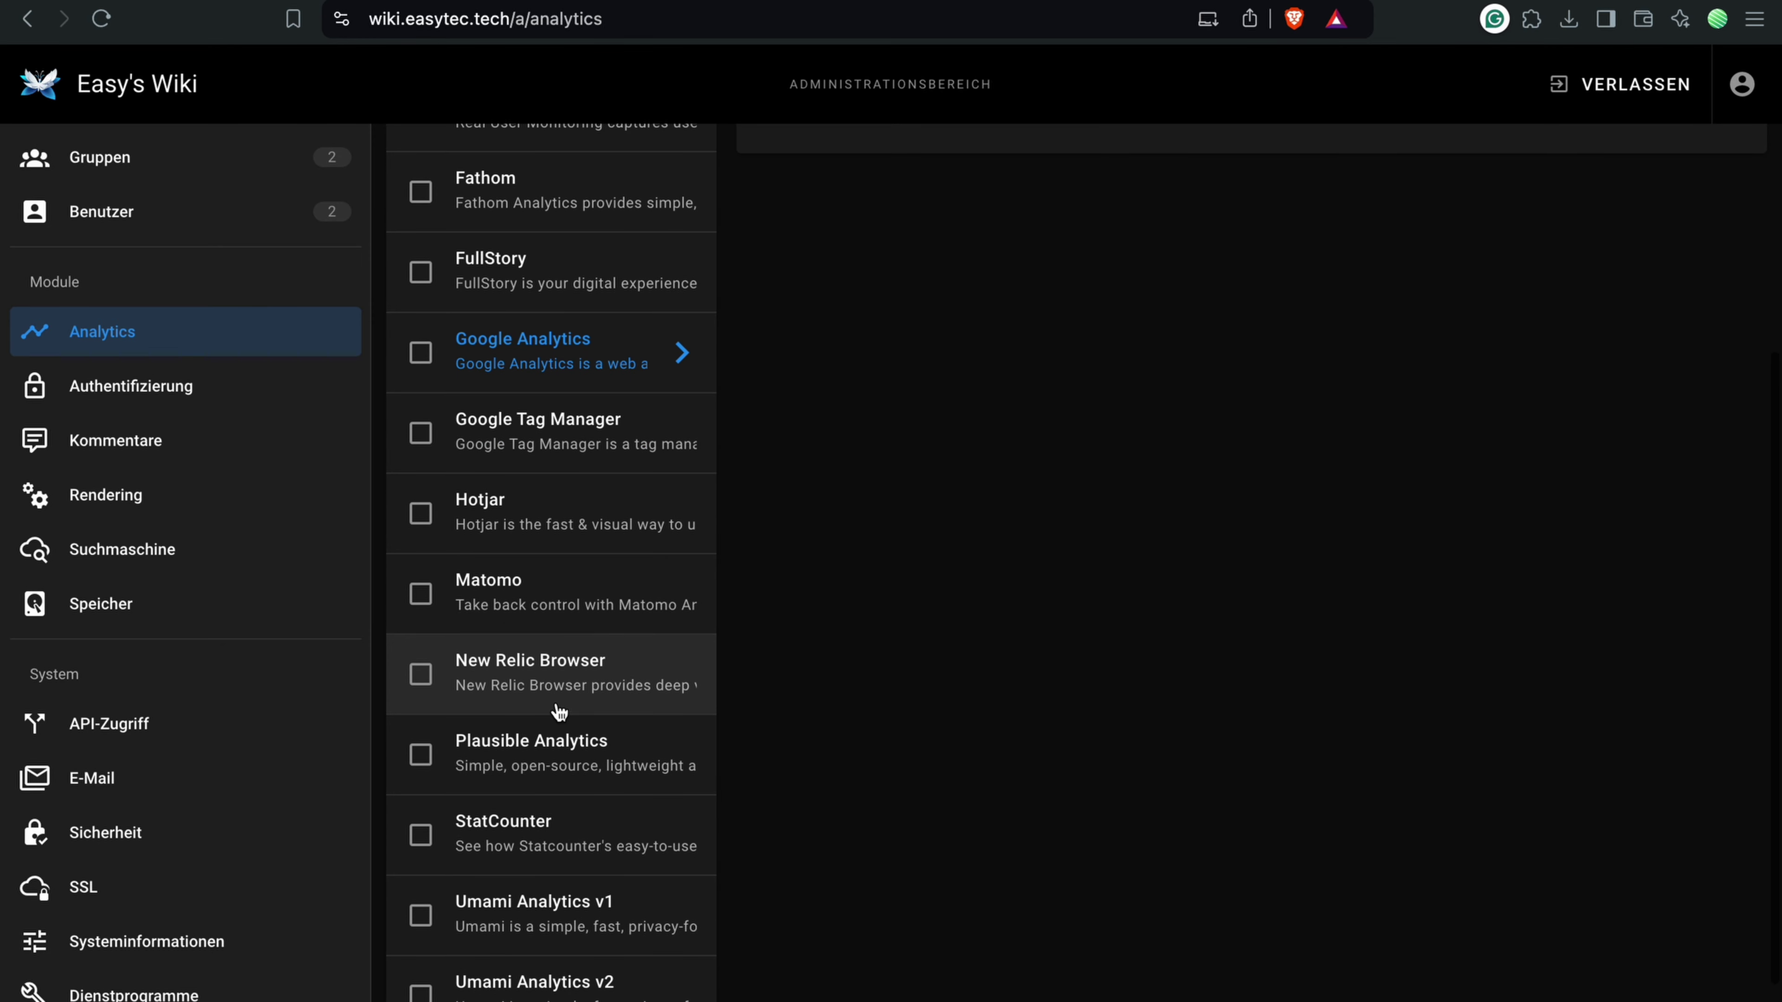
scroll(488, 575, up, 5)
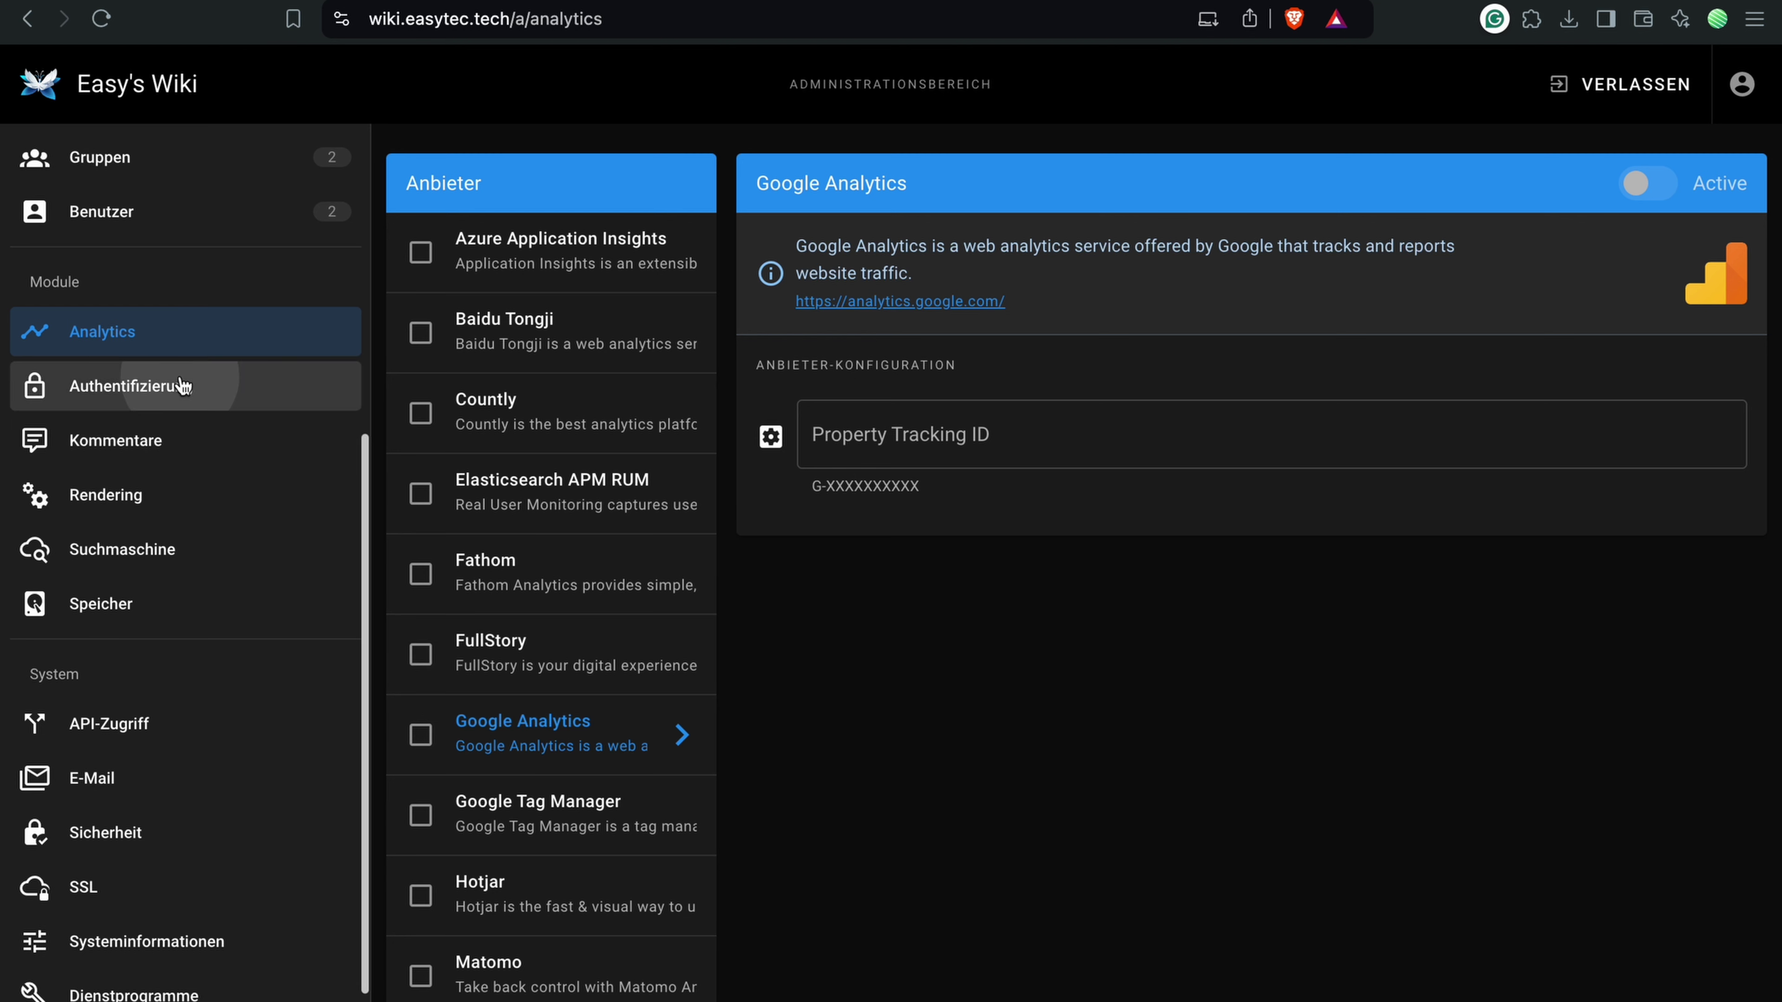
click(211, 440)
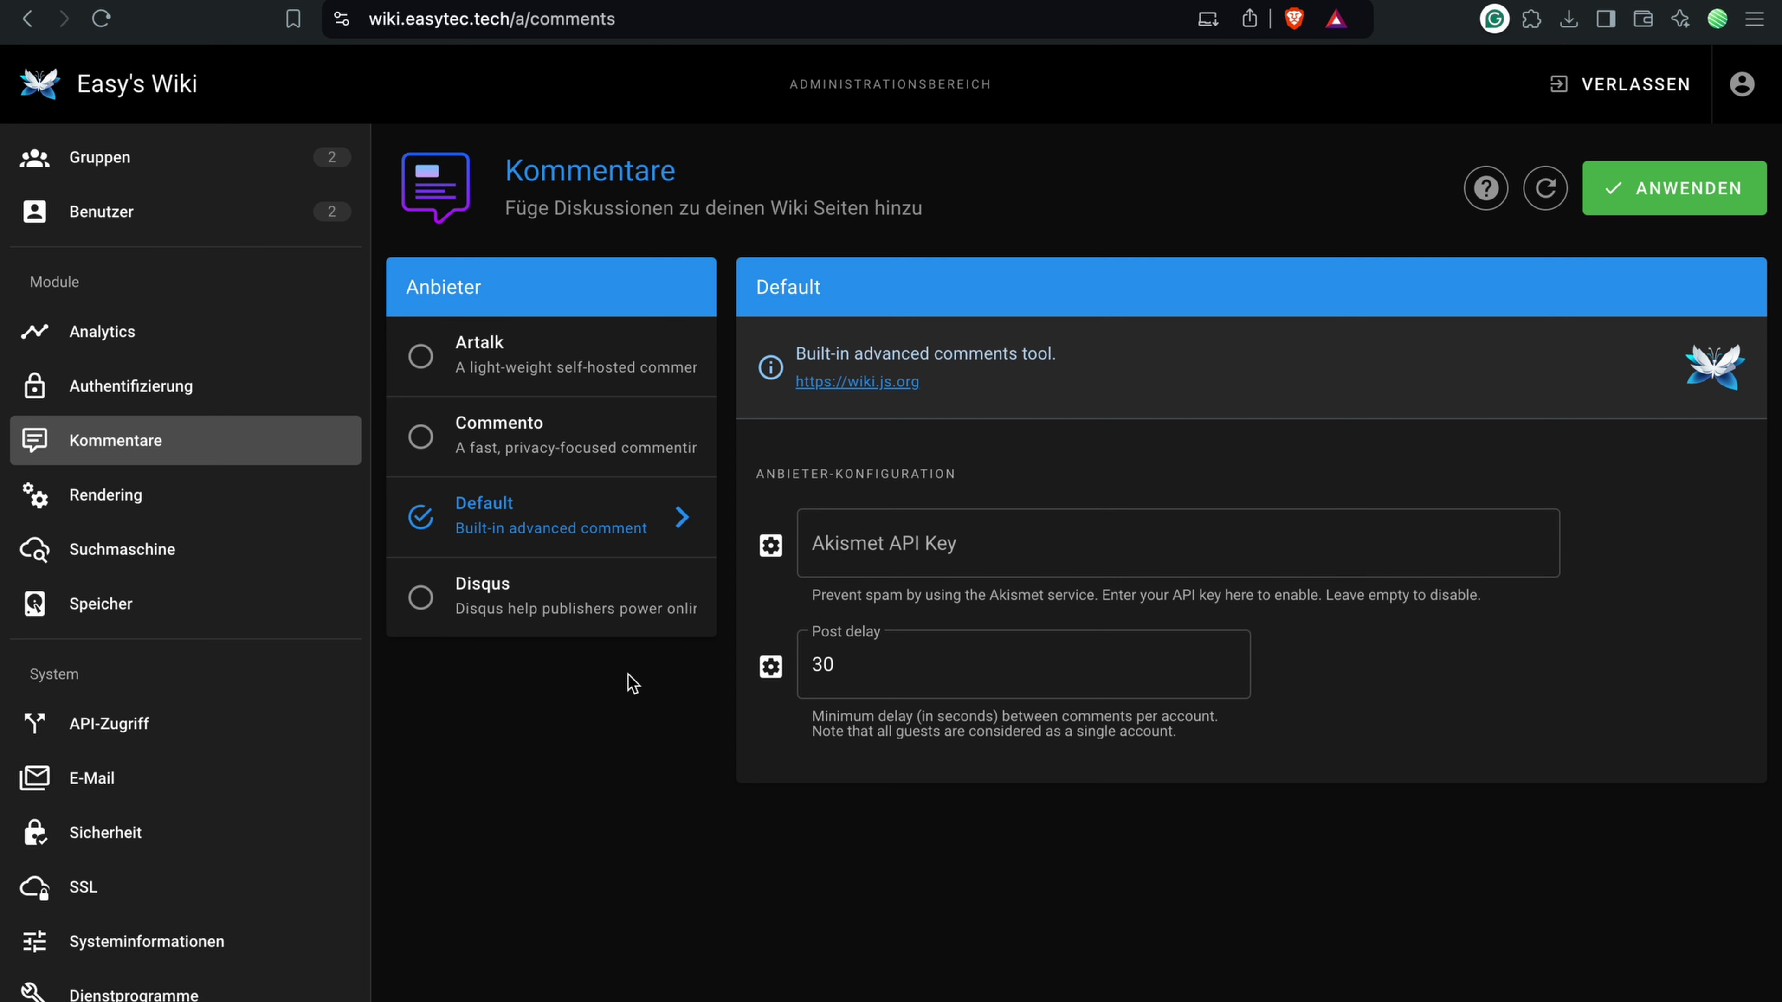
Step: Look over the storage, API access, e-mail and security settings pages
scroll(133, 500, down, 2)
click(130, 501)
click(176, 624)
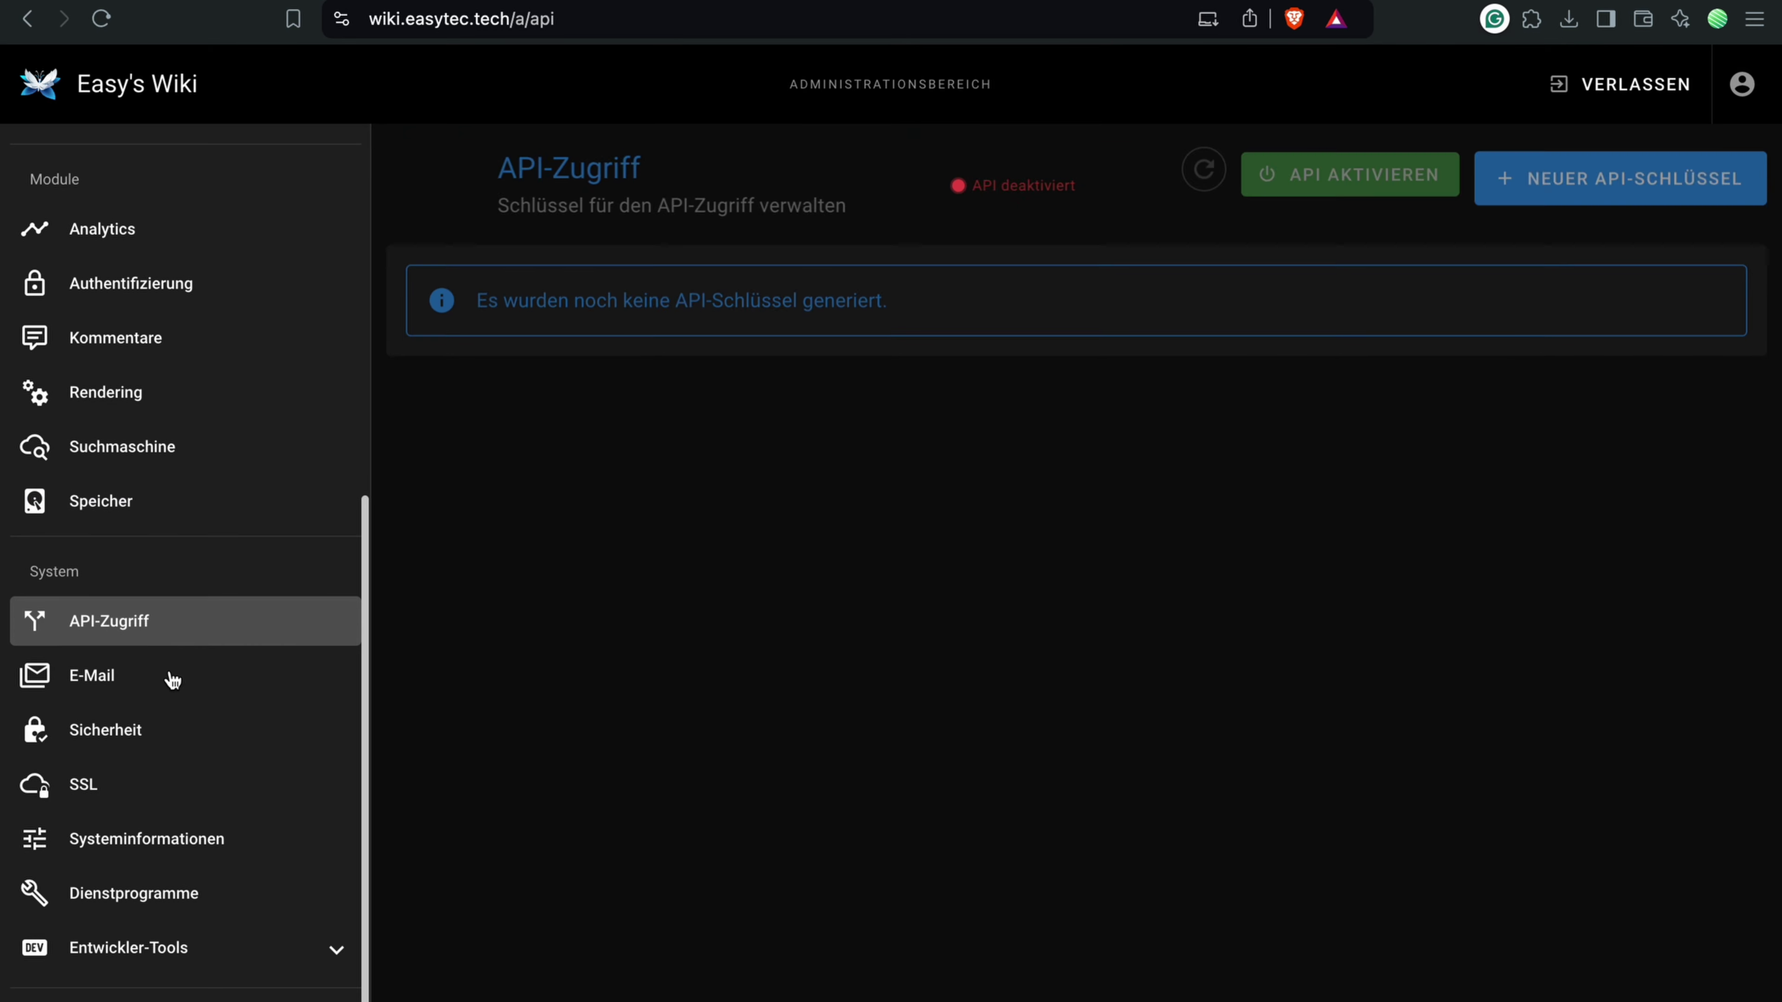
click(170, 679)
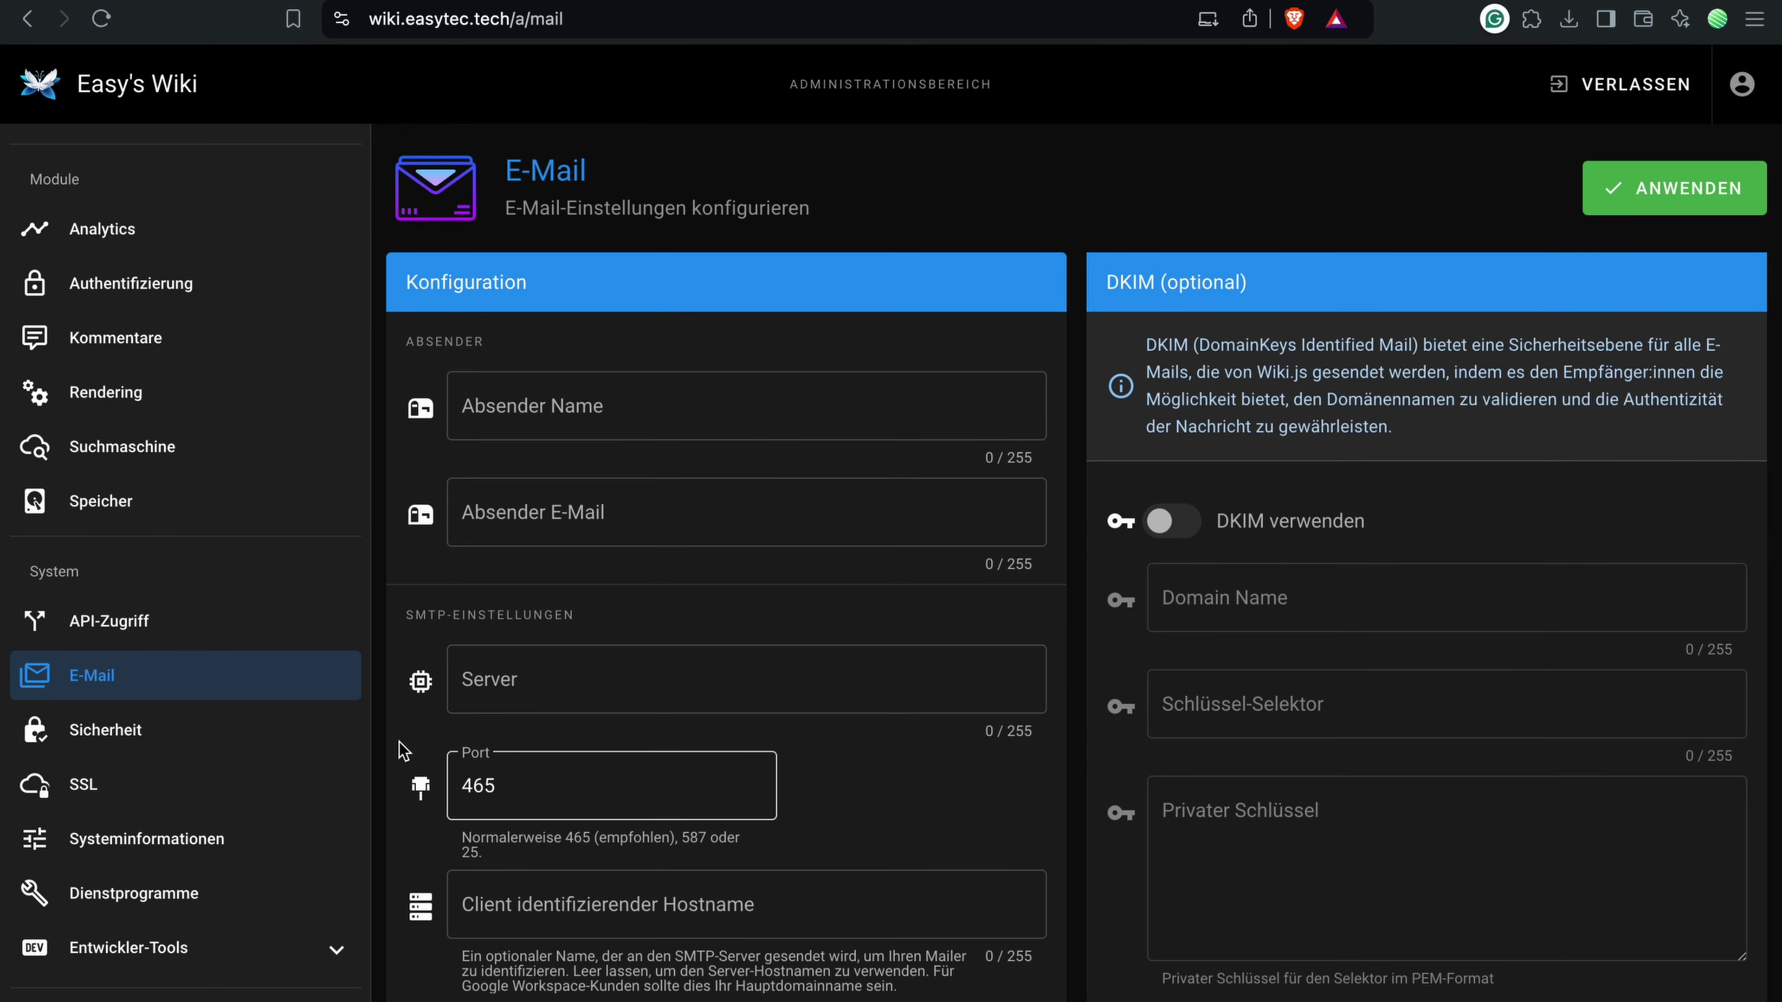
scroll(409, 695, down, 5)
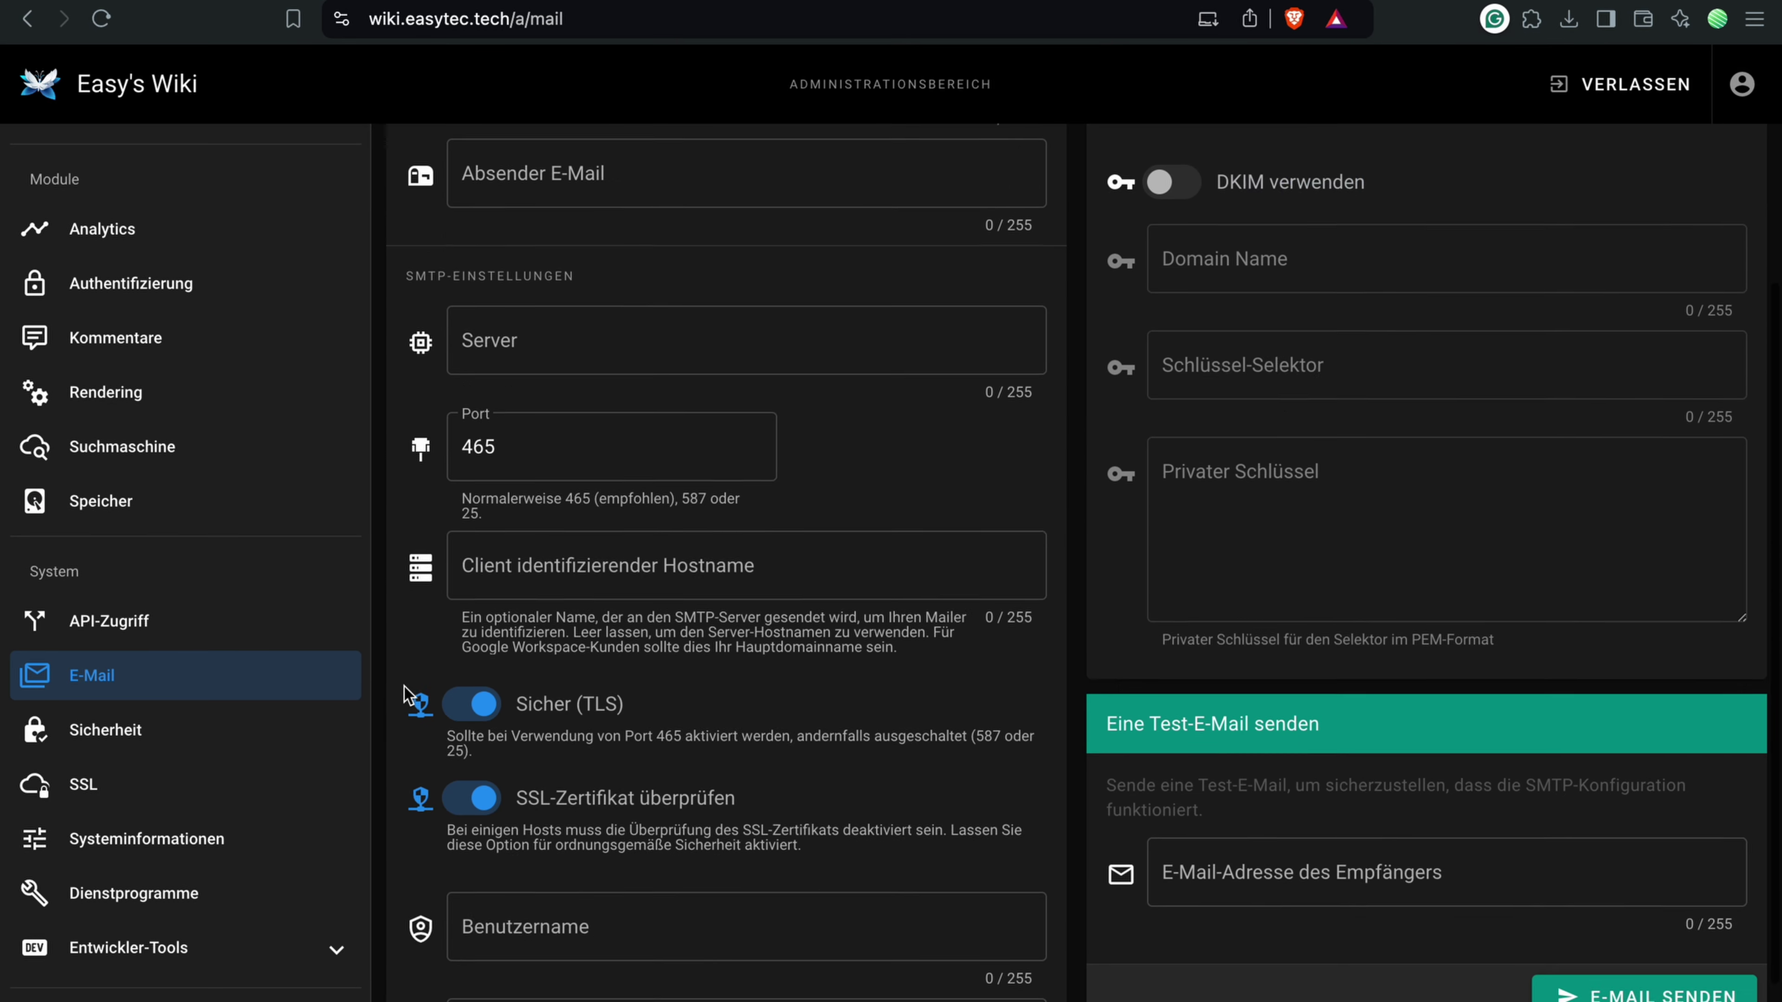
scroll(409, 695, up, 5)
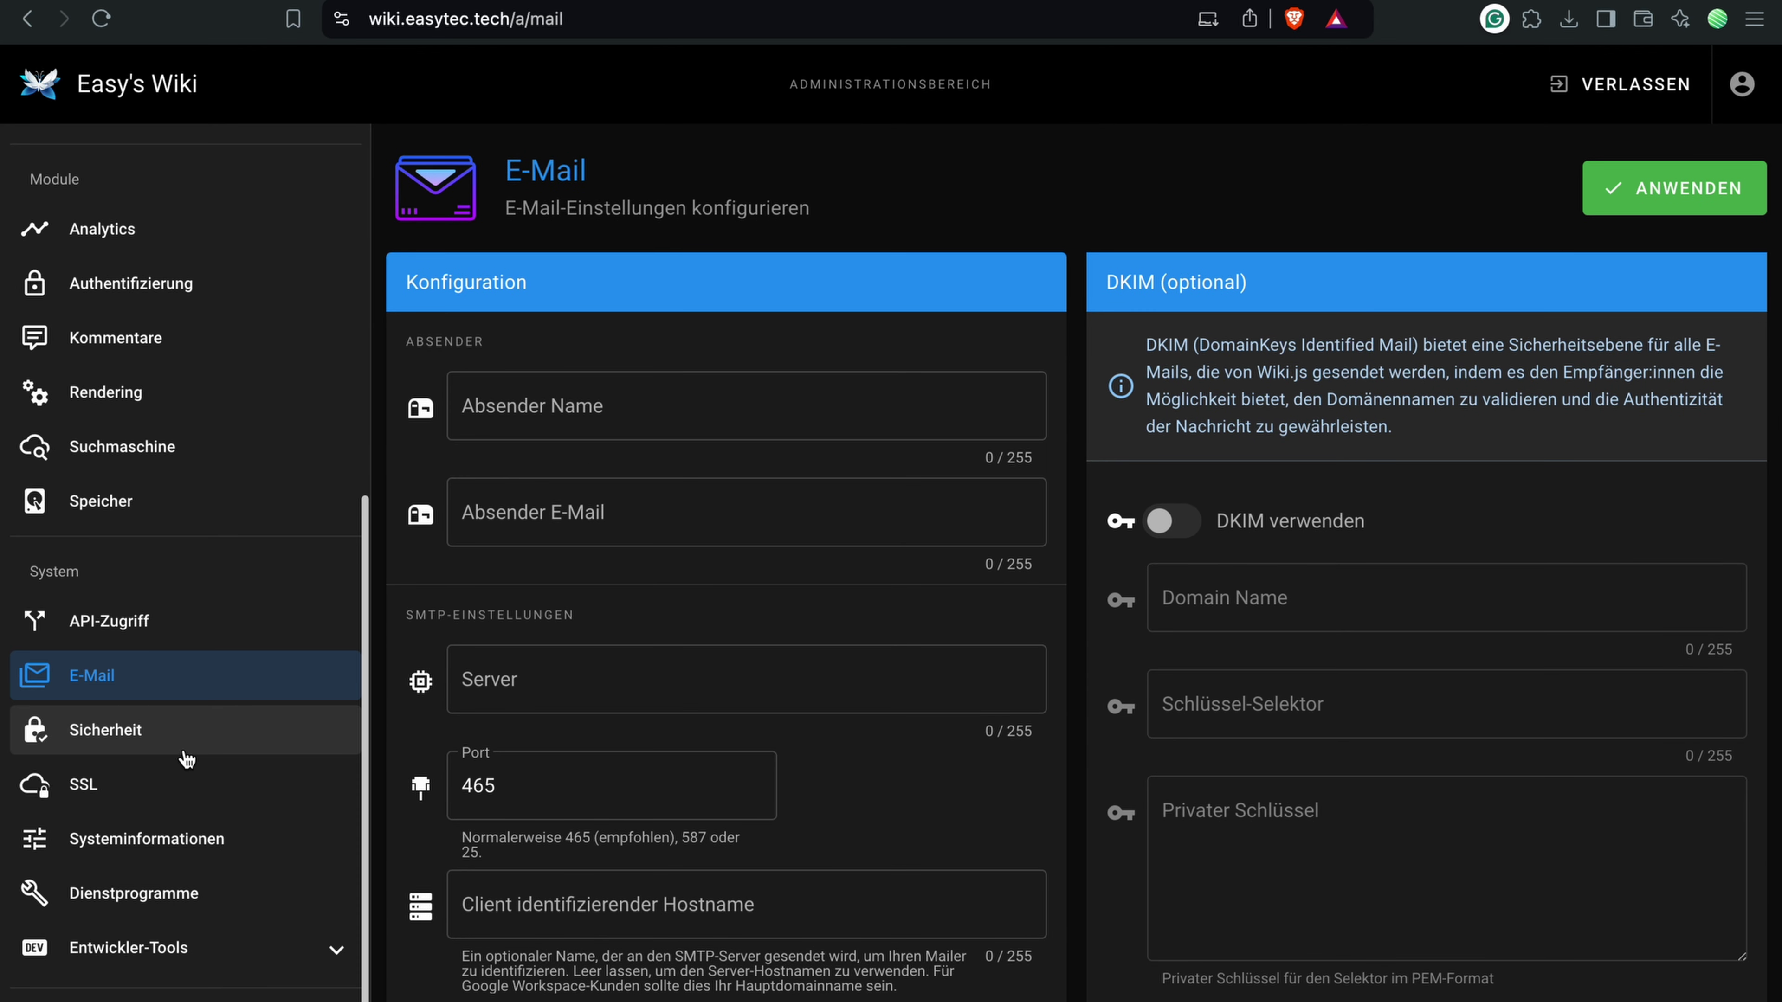
click(160, 734)
scroll(525, 742, down, 1)
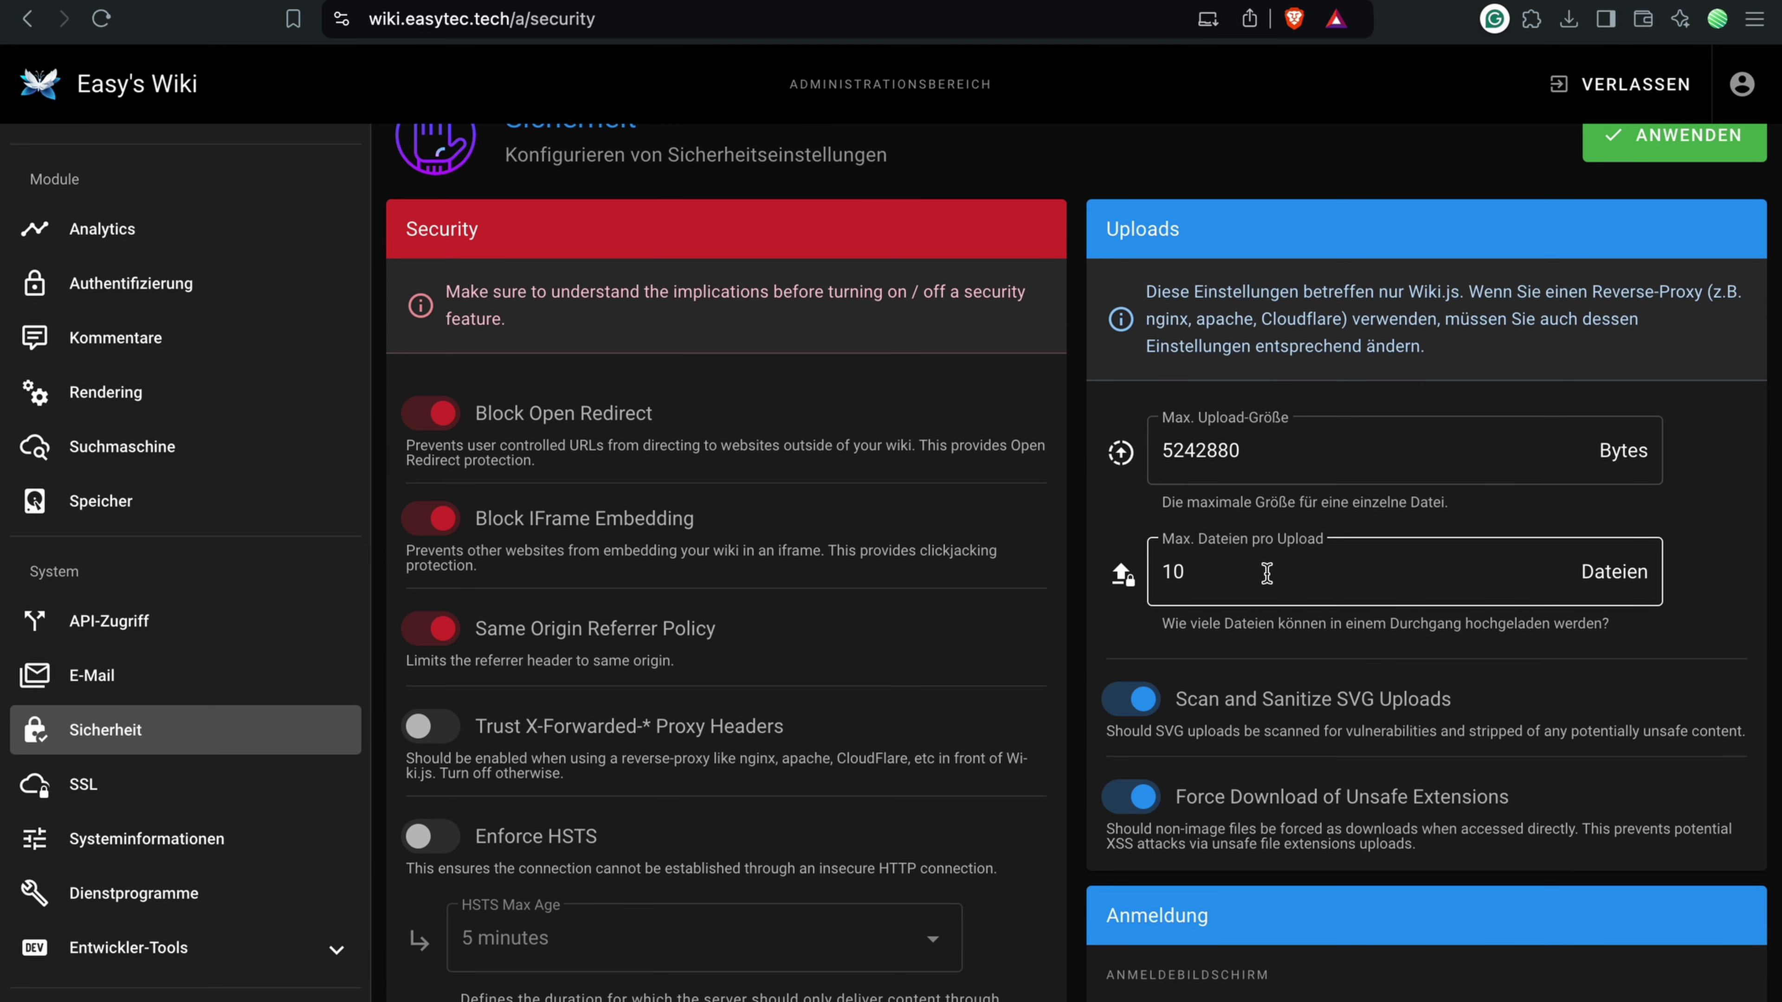
scroll(1266, 573, down, 10)
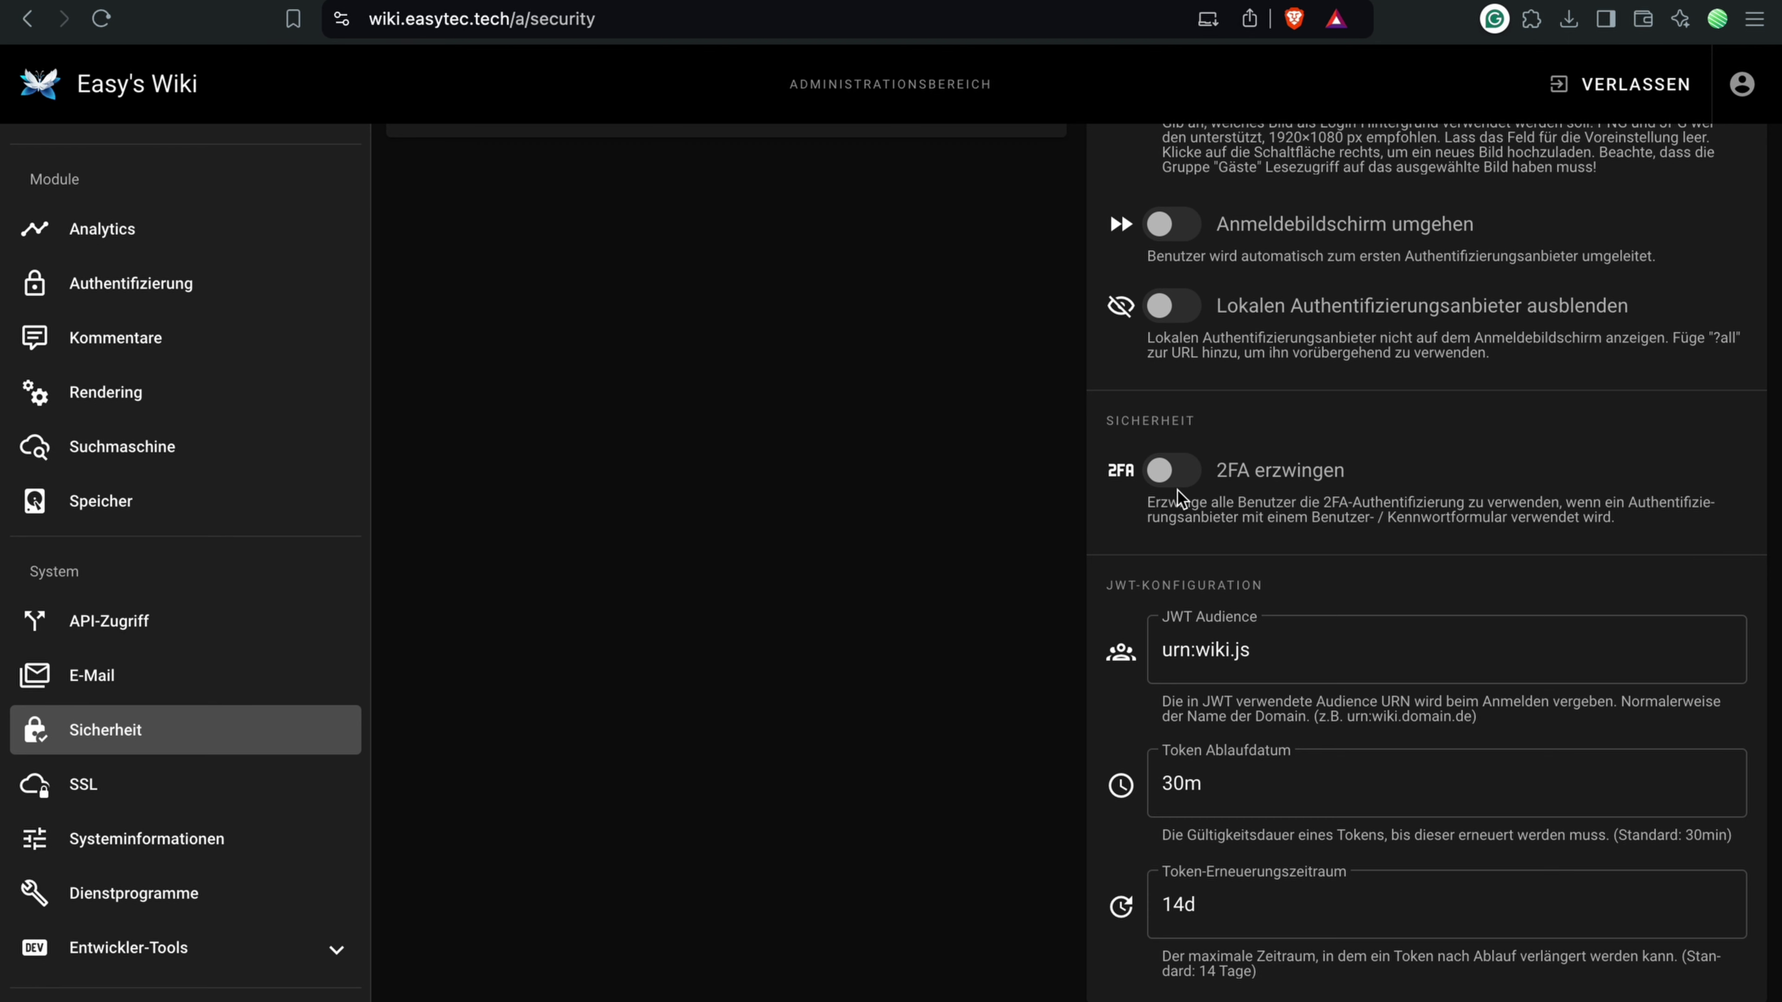
scroll(1180, 500, up, 15)
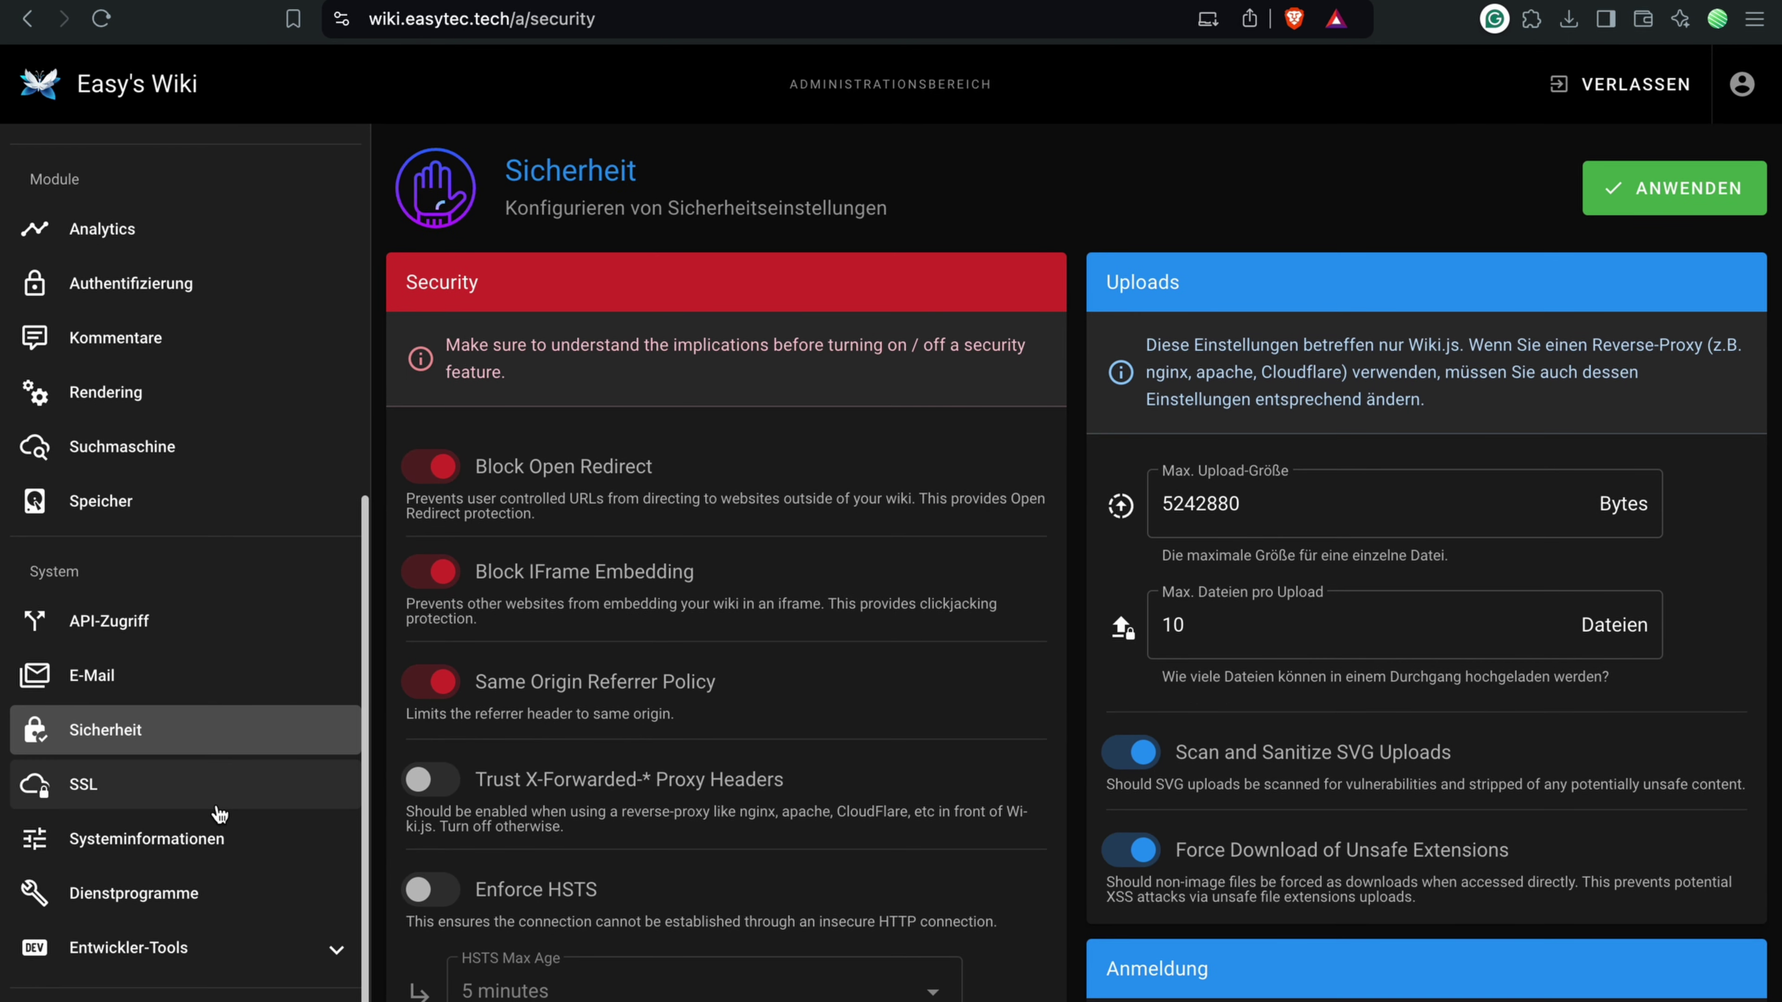
Step: Check the SSL status and HTTP port 3000, then go to Systeminformationen
click(220, 813)
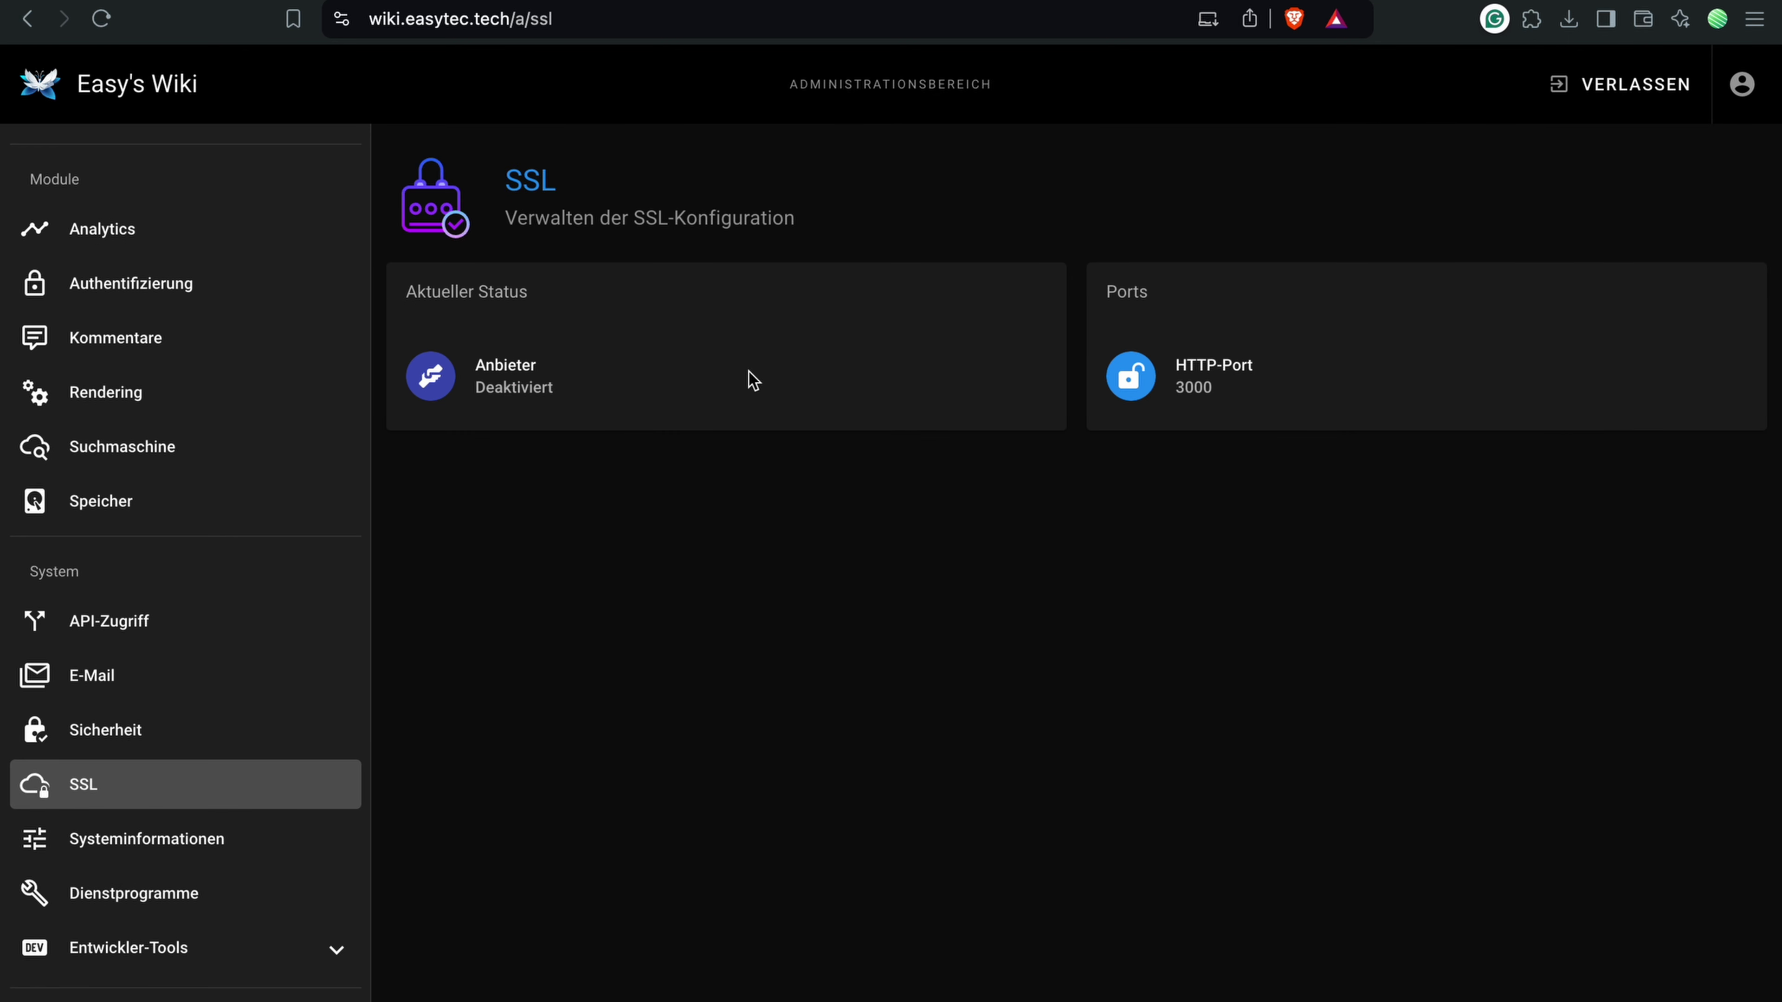
drag(1261, 406, 1162, 388)
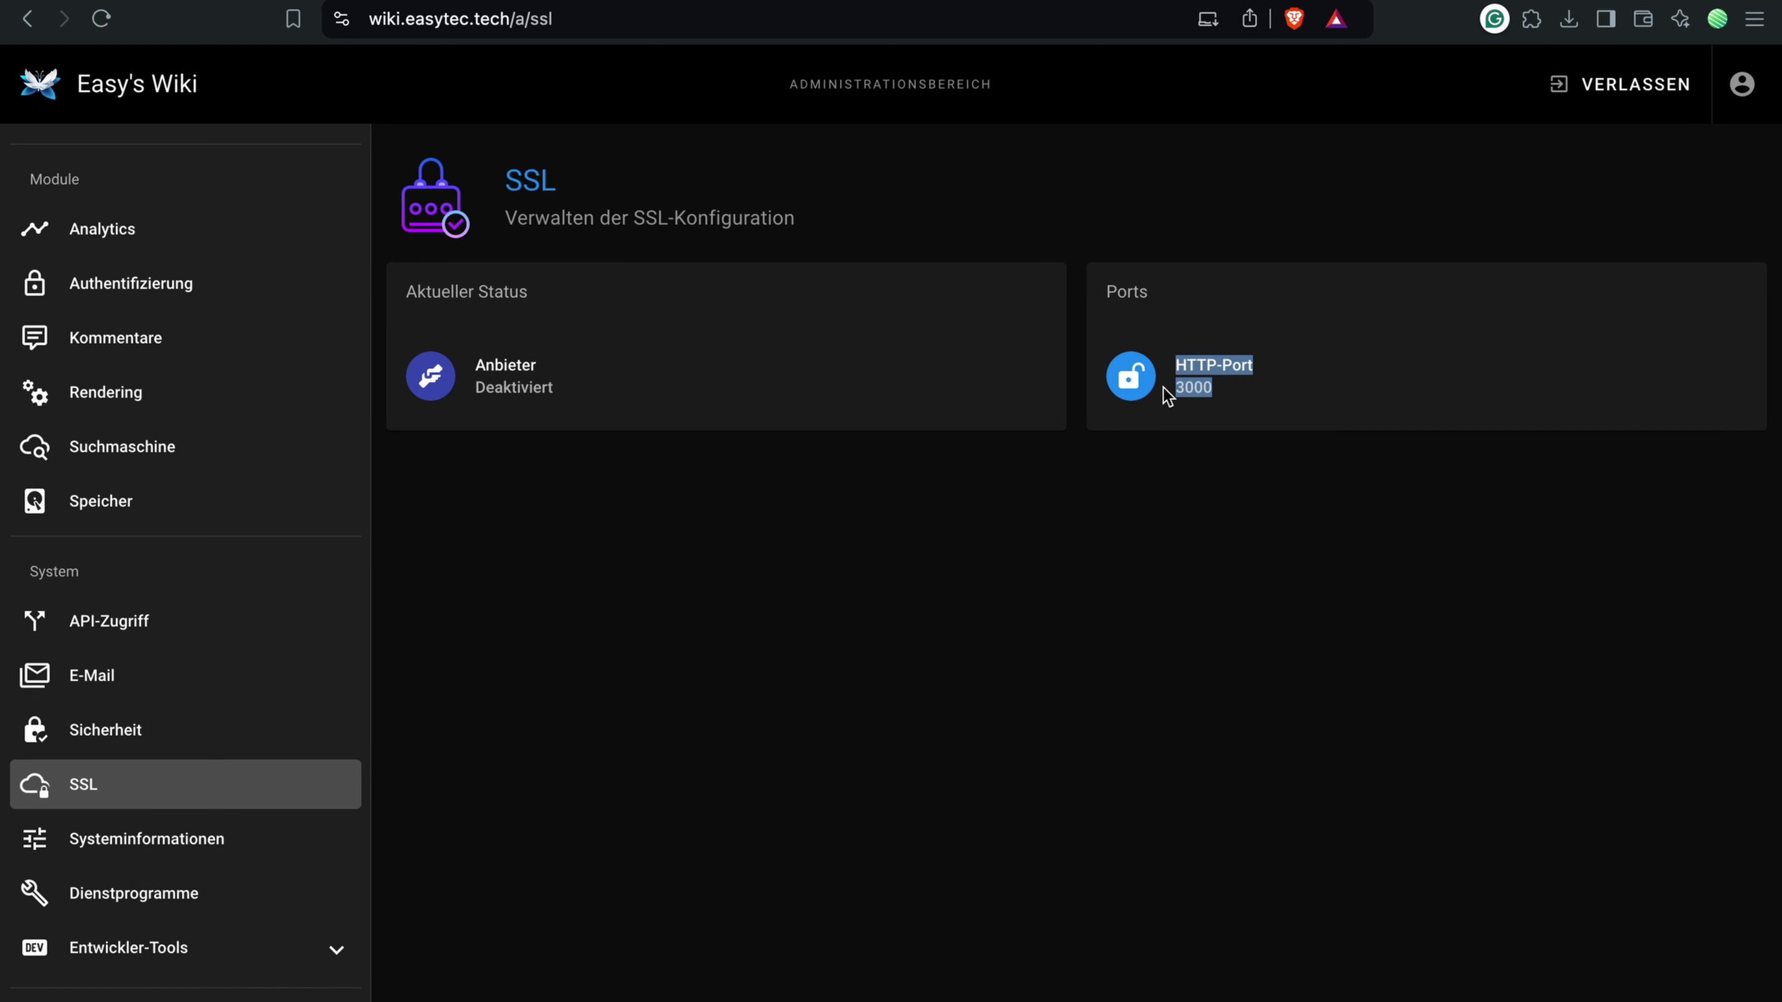
click(1184, 408)
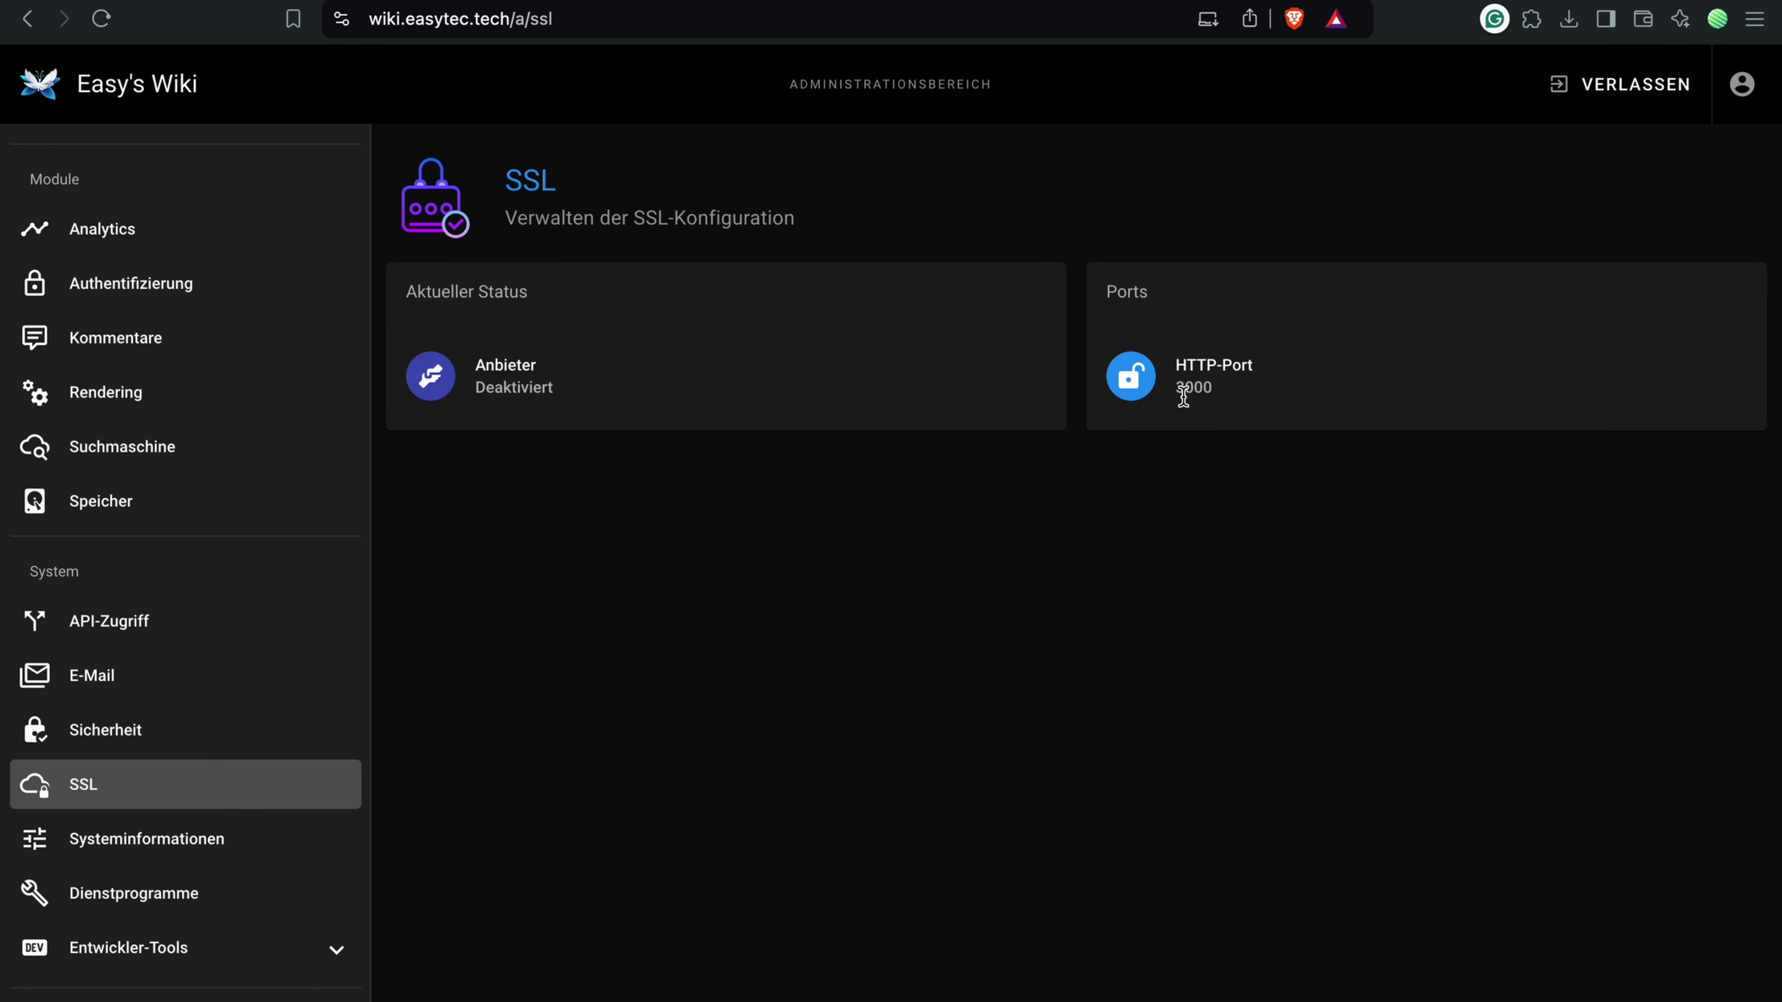
double_click(1183, 392)
drag(1197, 394, 557, 382)
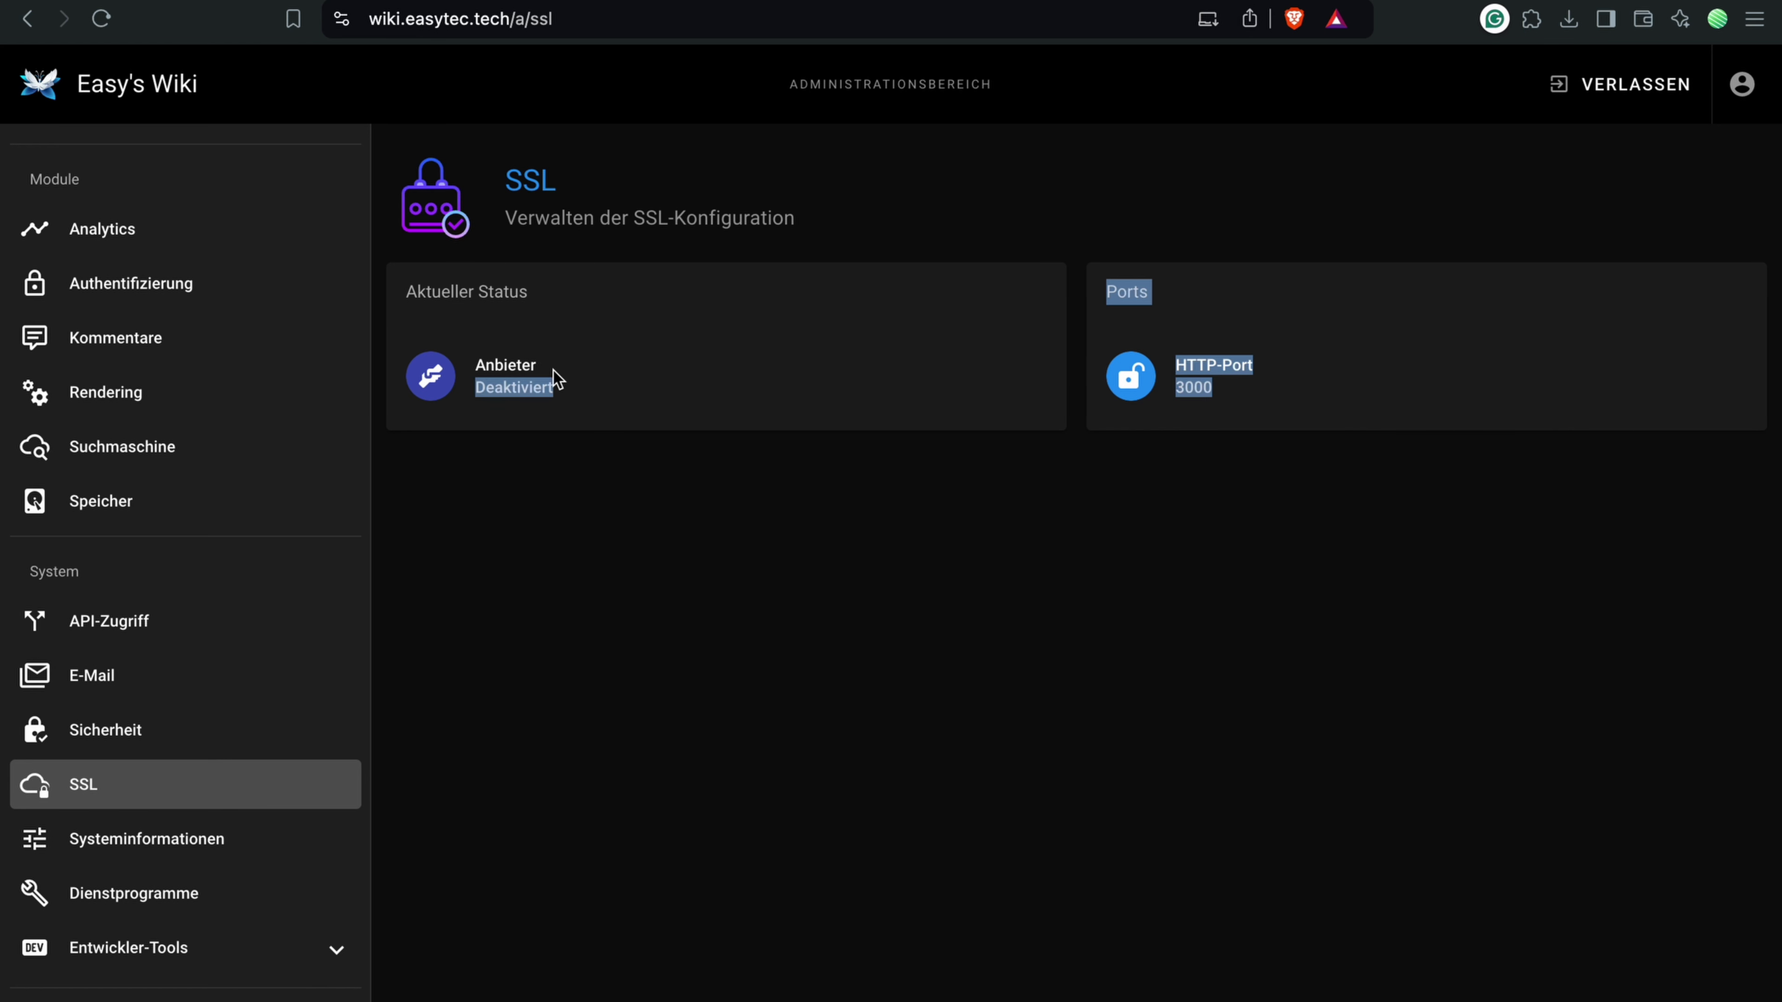
click(506, 372)
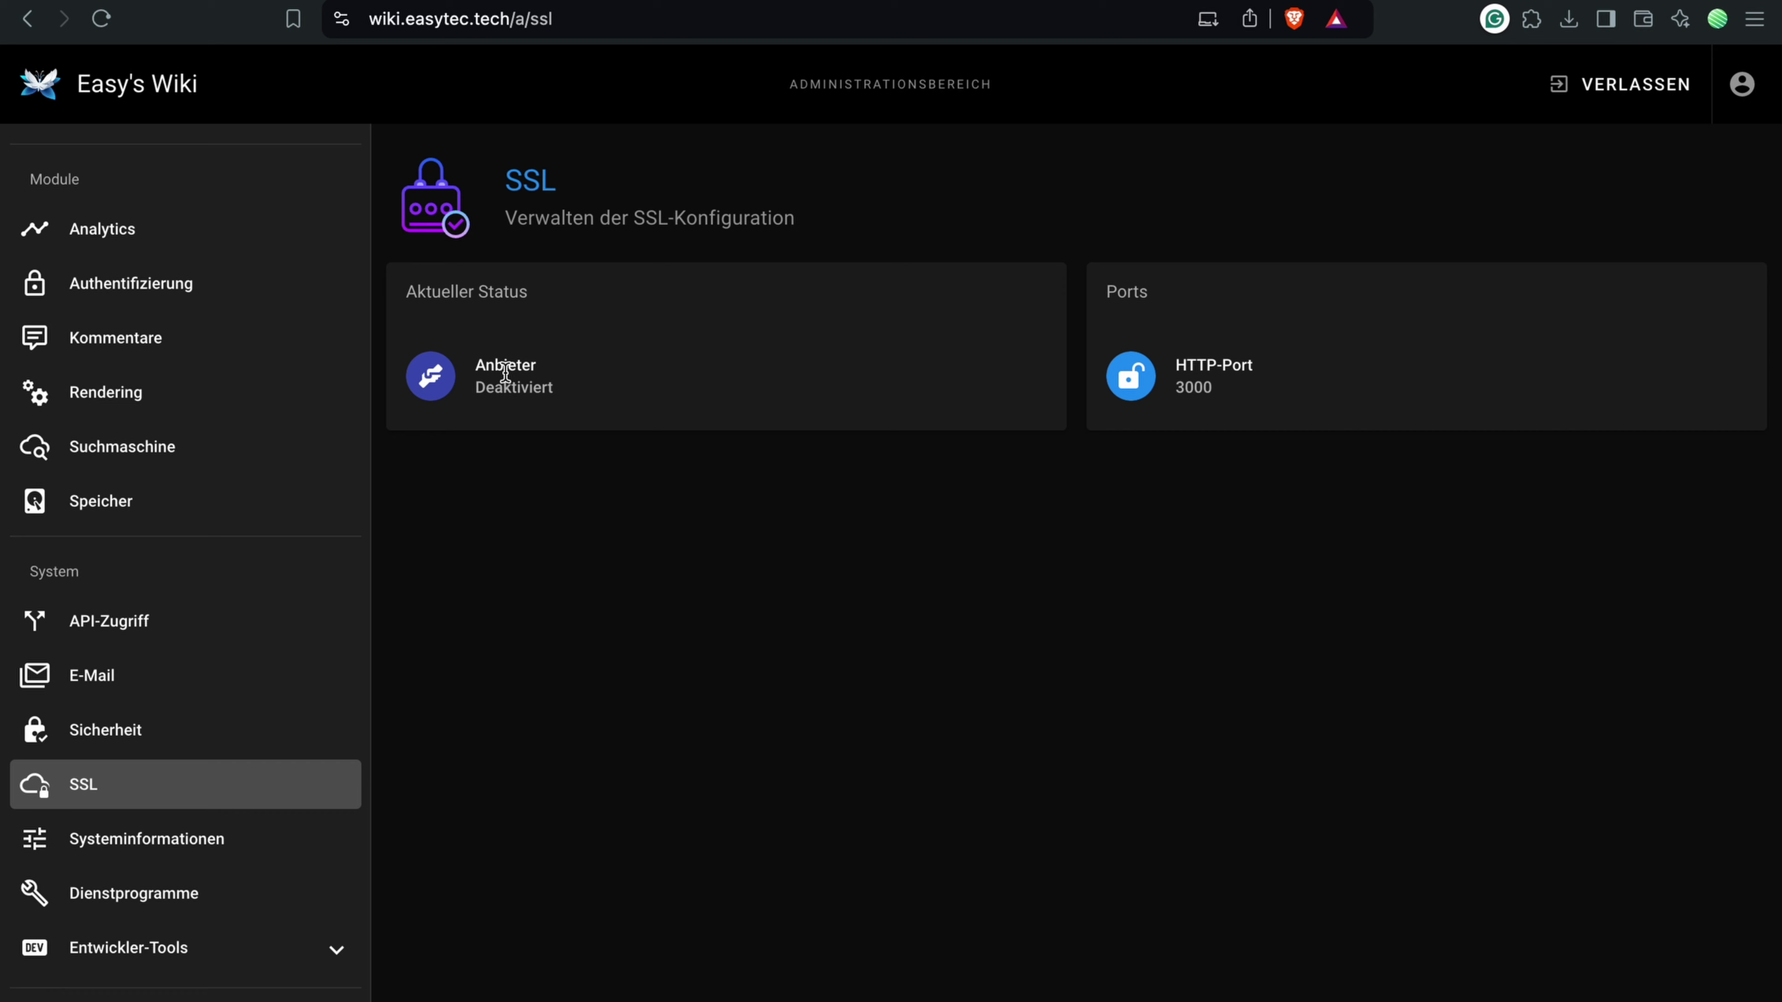
click(181, 852)
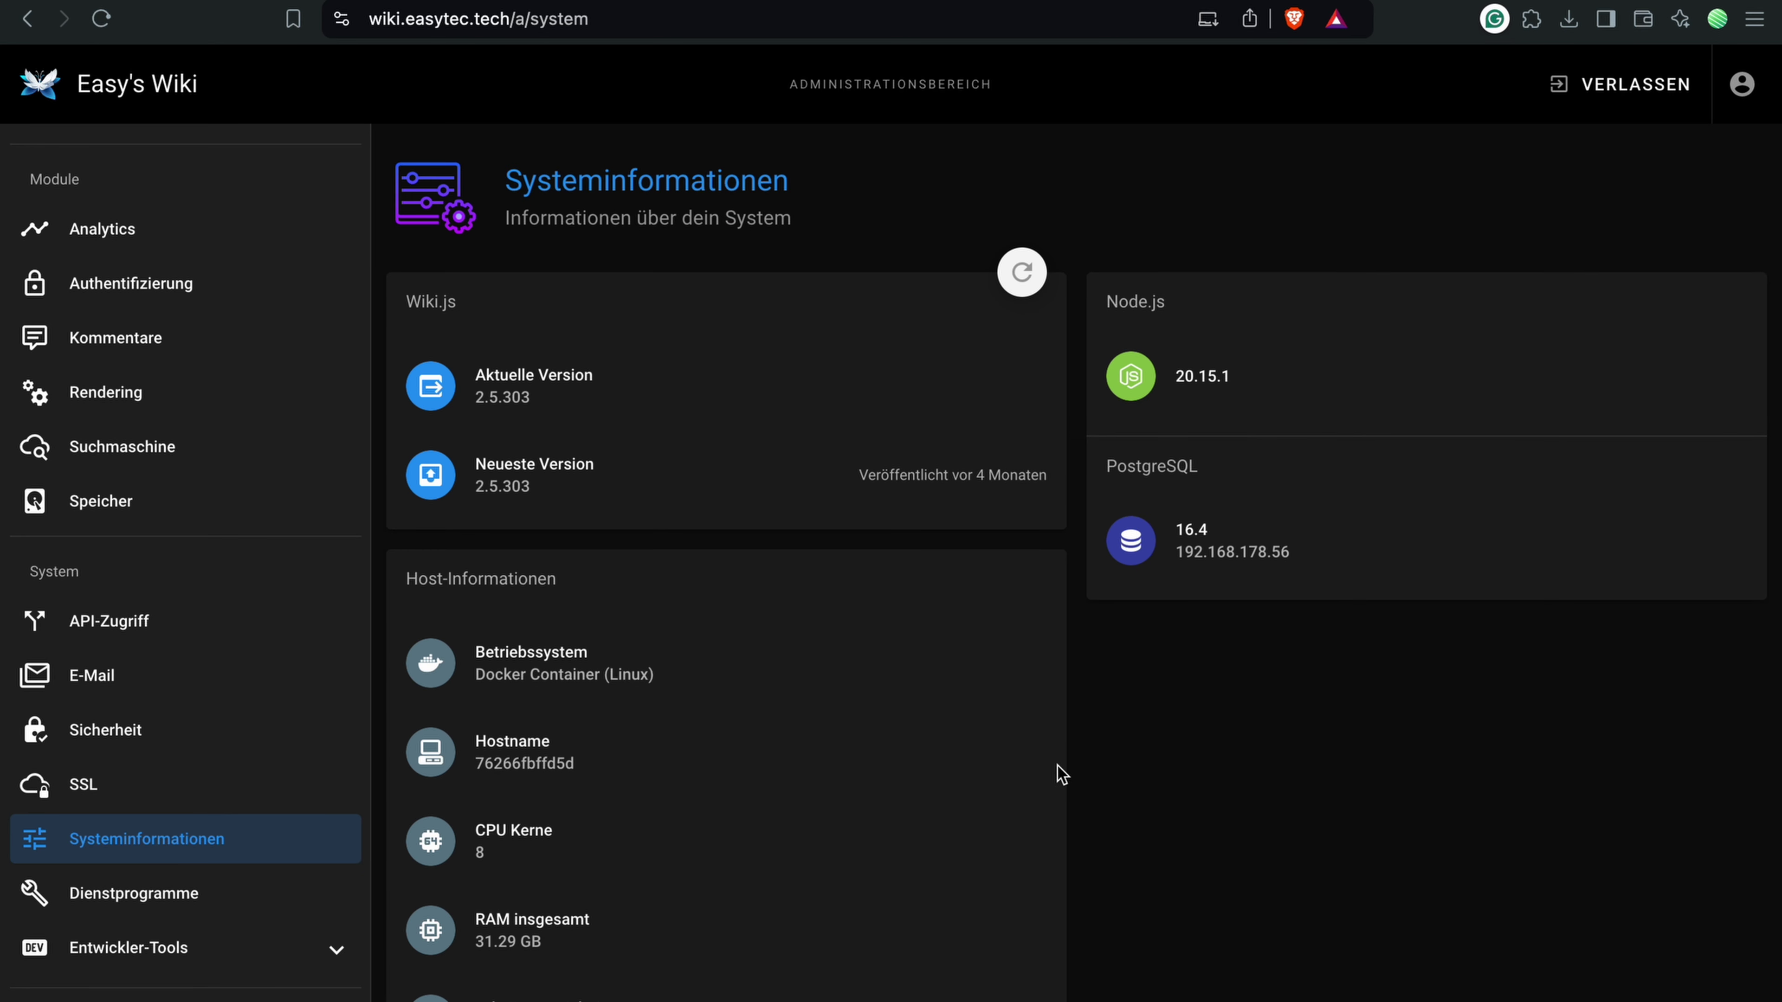
Step: Review the system information, noting the Docker Container (Linux) operating system
scroll(1061, 774, down, 2)
scroll(1059, 776, up, 1)
scroll(1060, 775, down, 1)
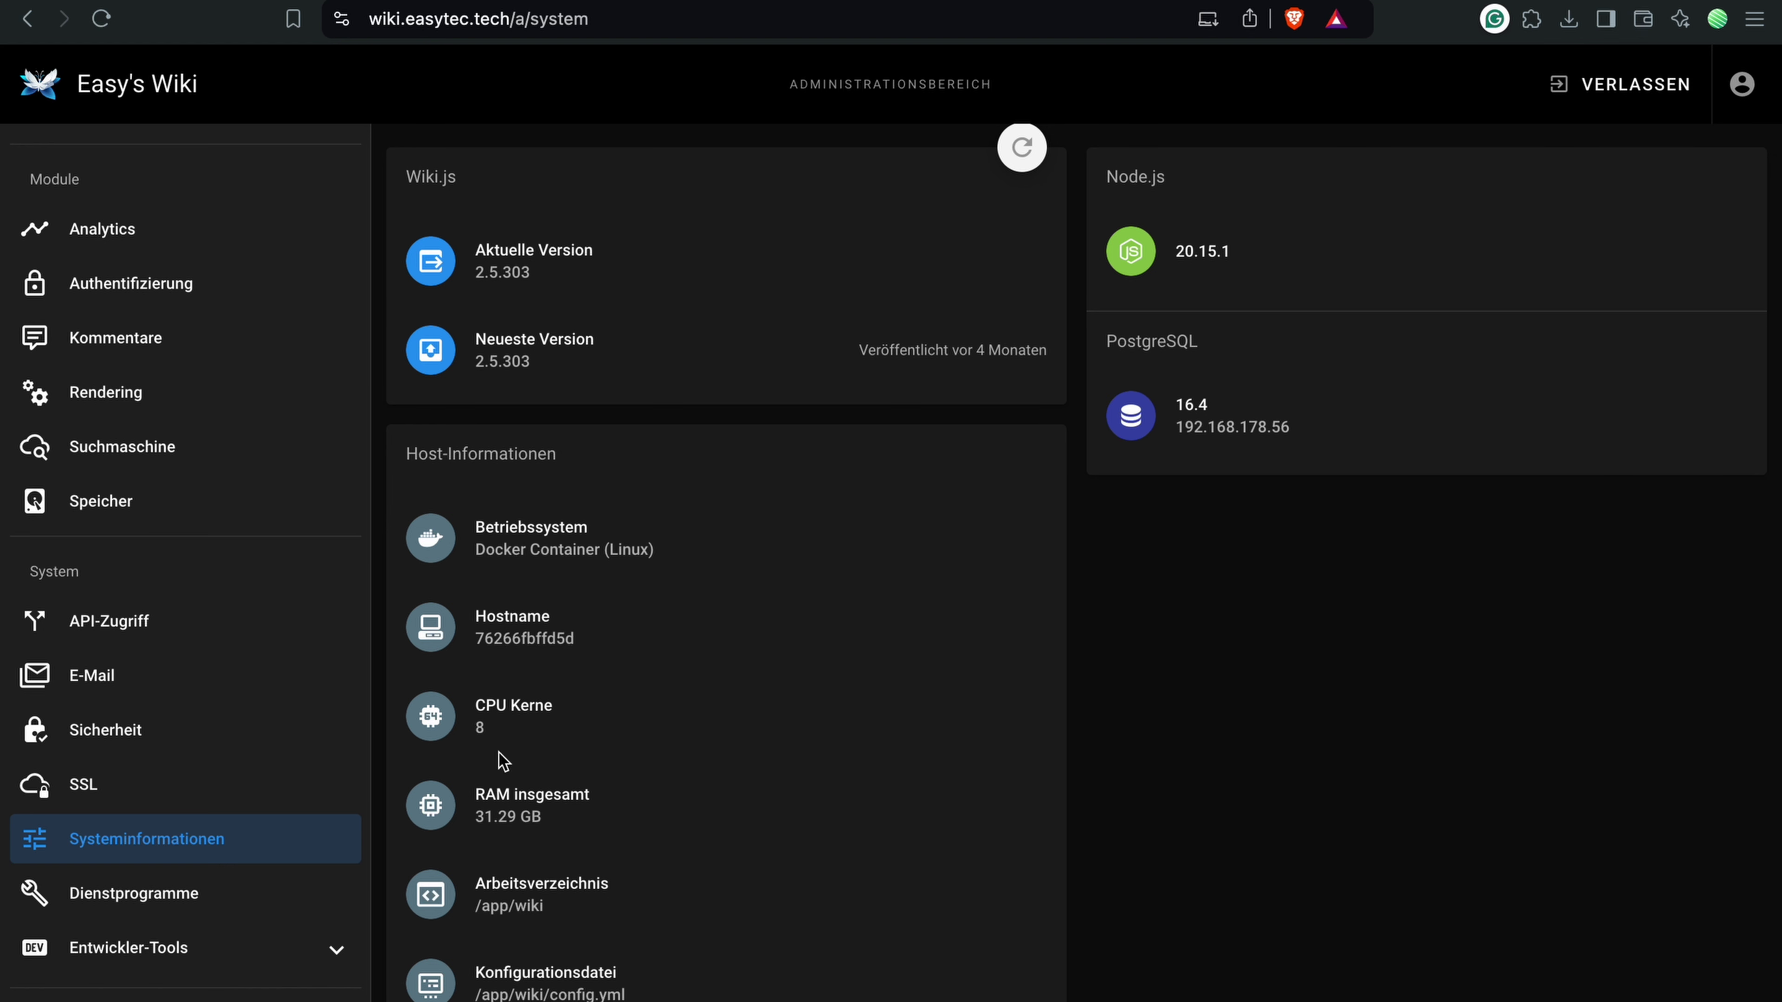
triple_click(642, 543)
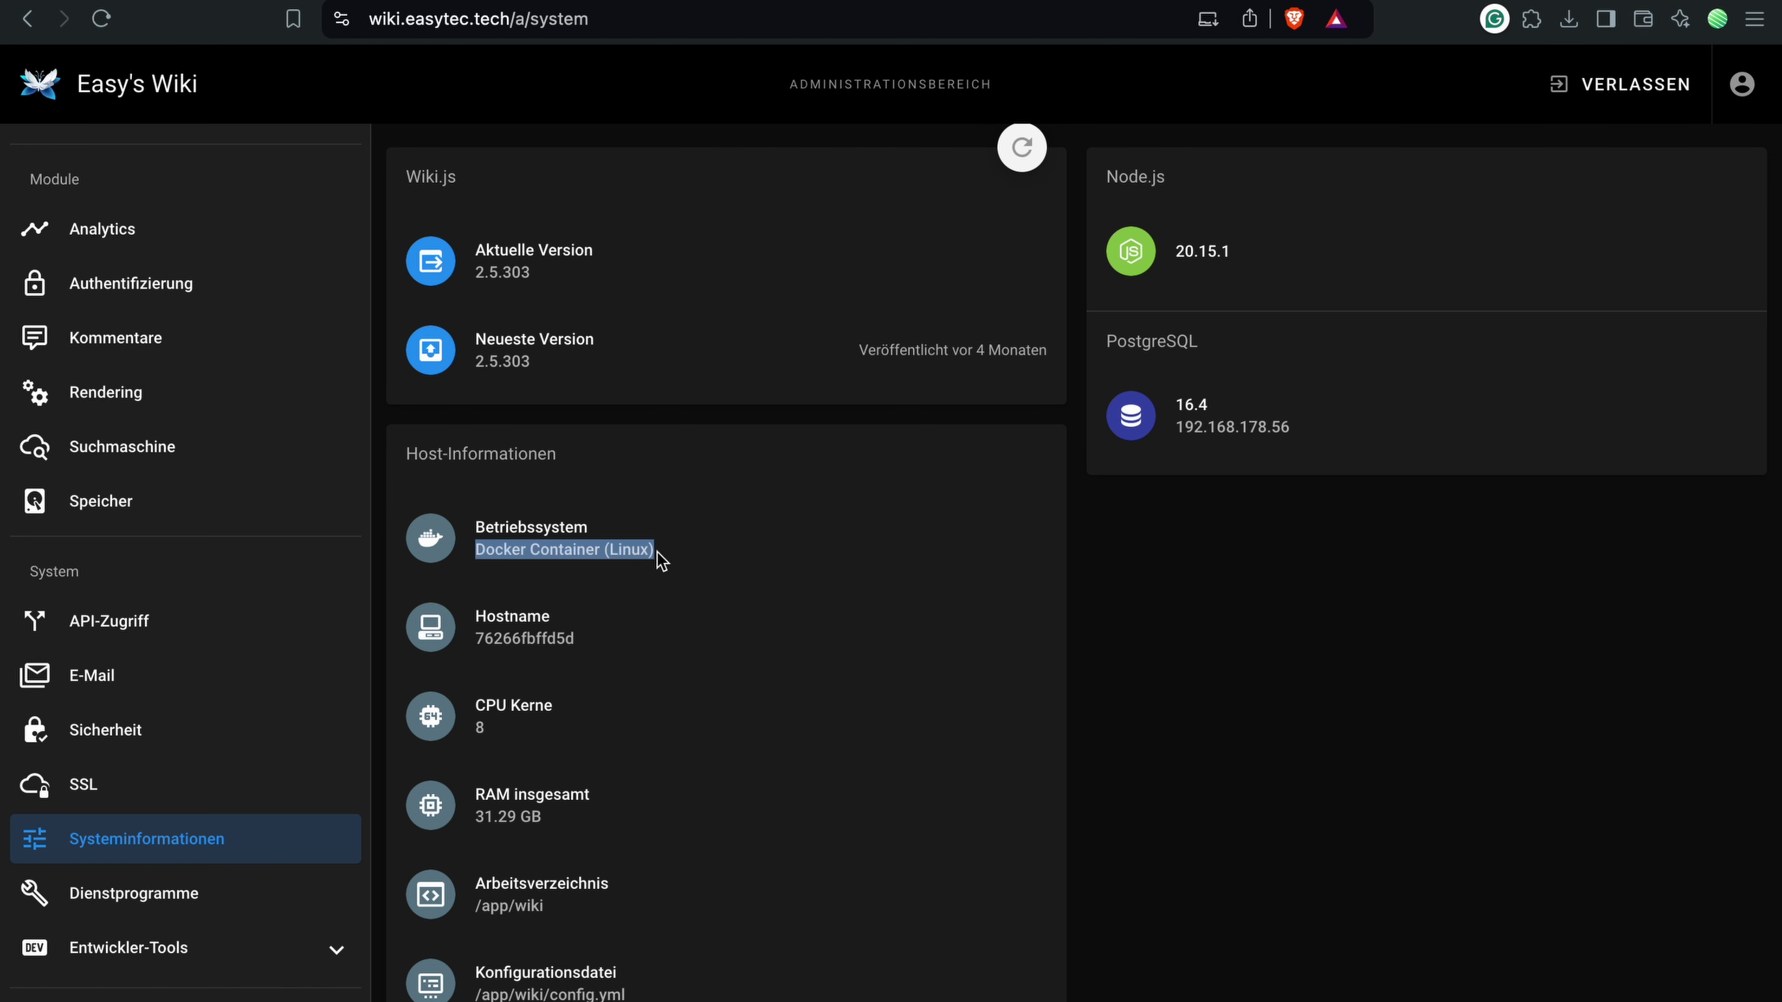
click(662, 561)
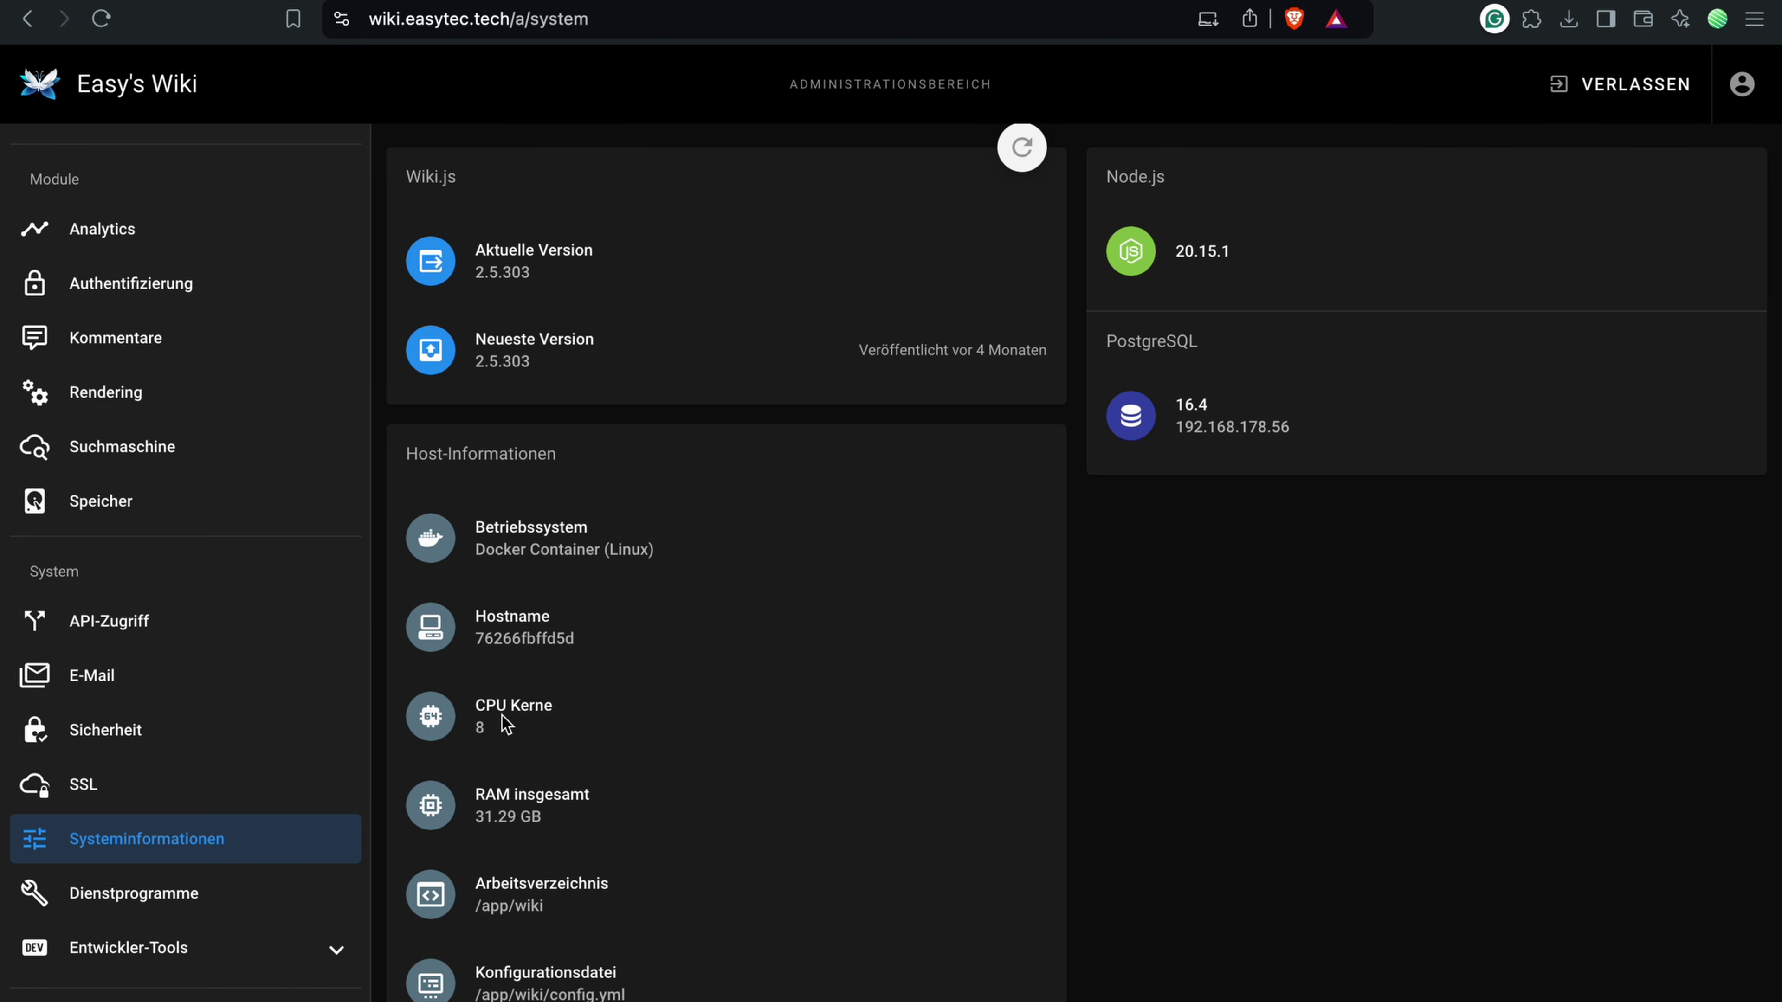
Step: Visit Dienstprogramme, then return to the wiki home via the Easy's Wiki title
click(198, 890)
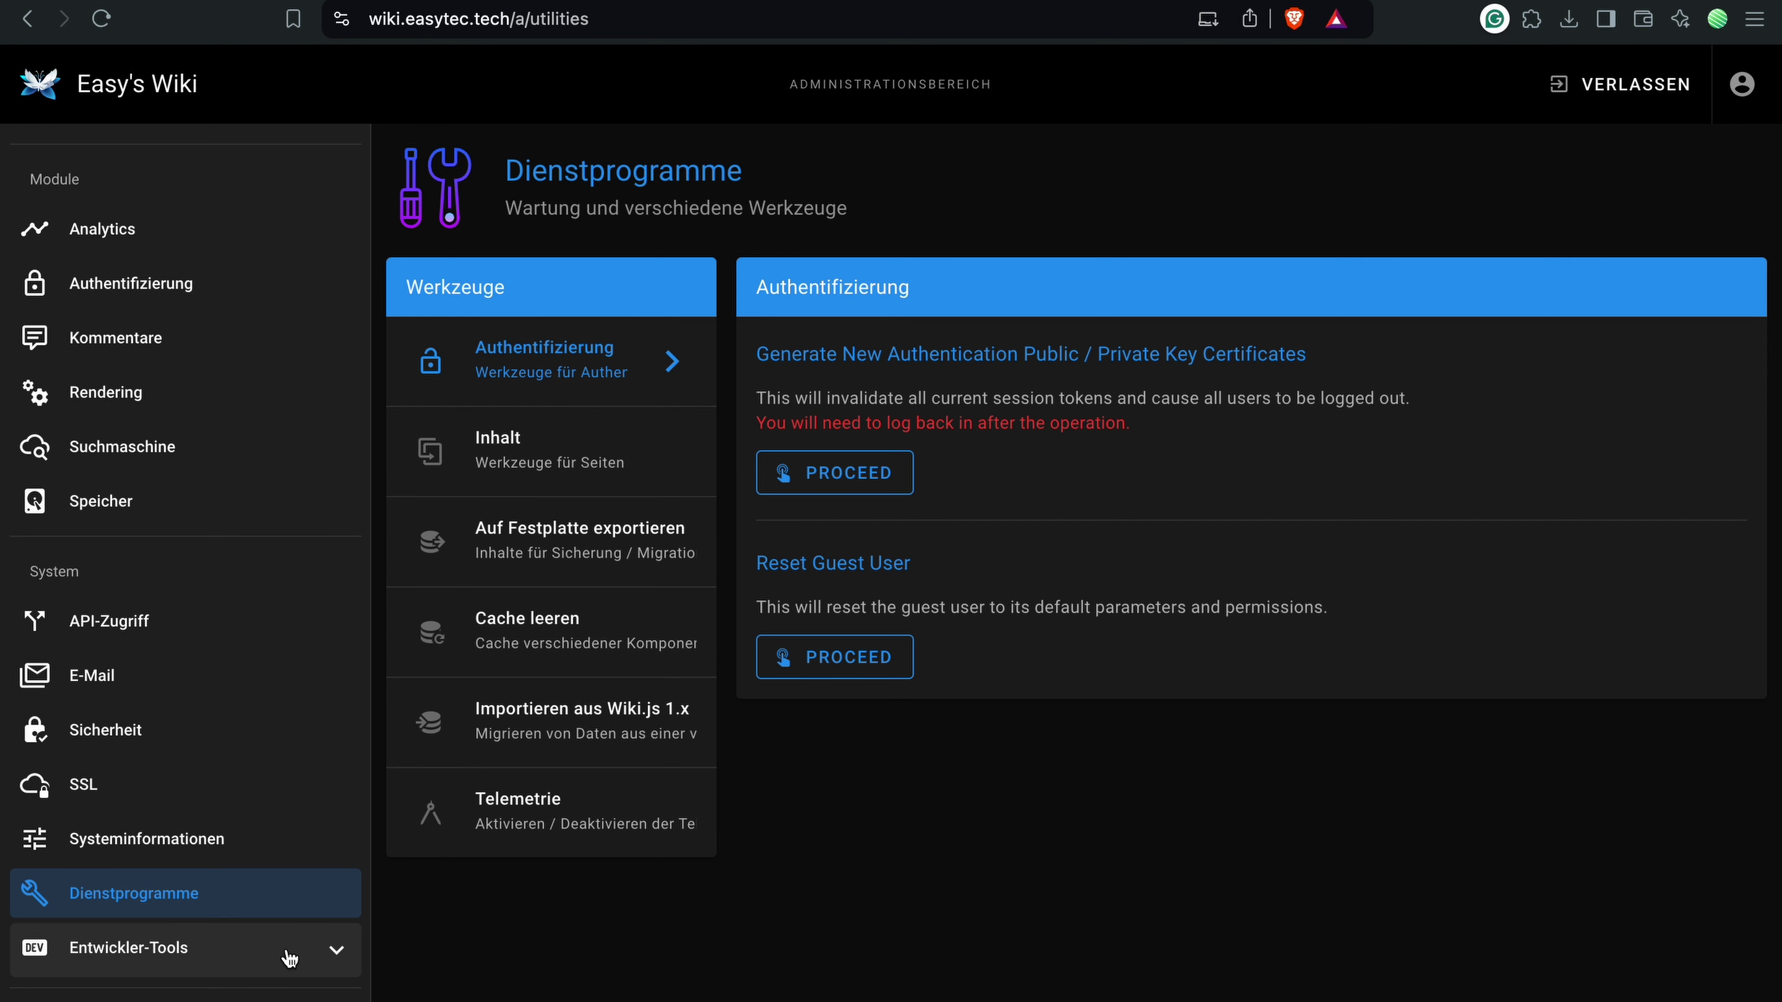
scroll(290, 955, up, 9)
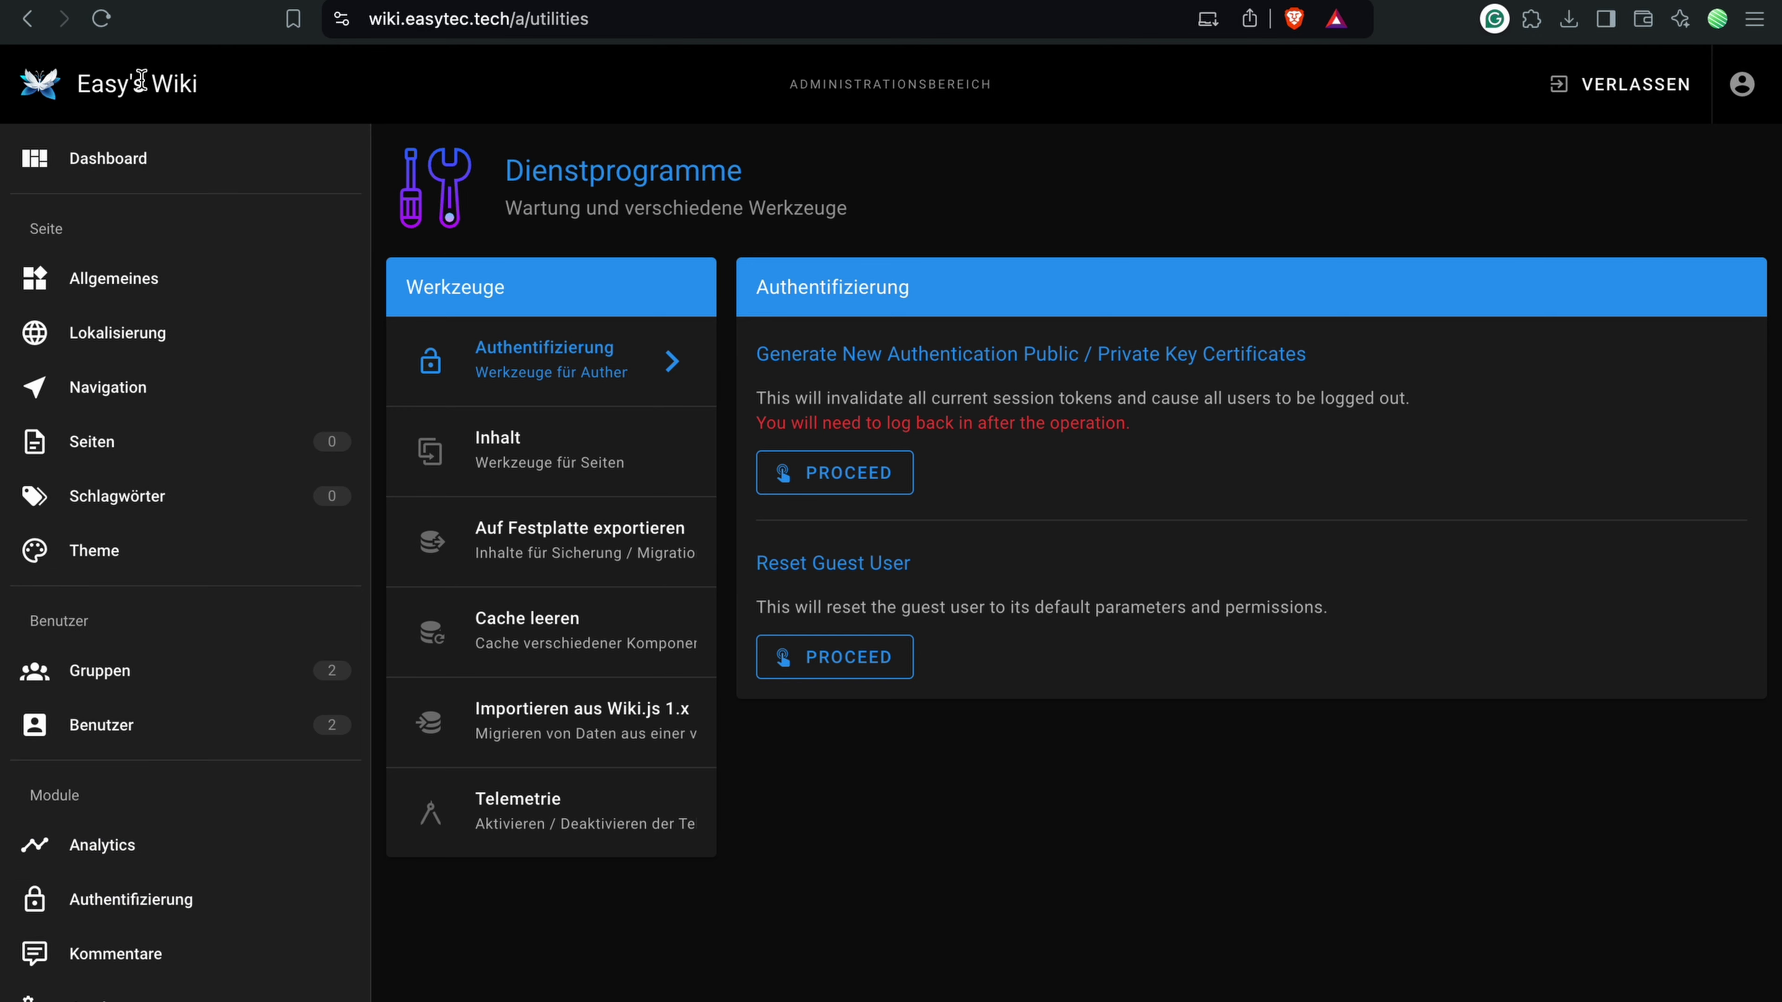
click(145, 77)
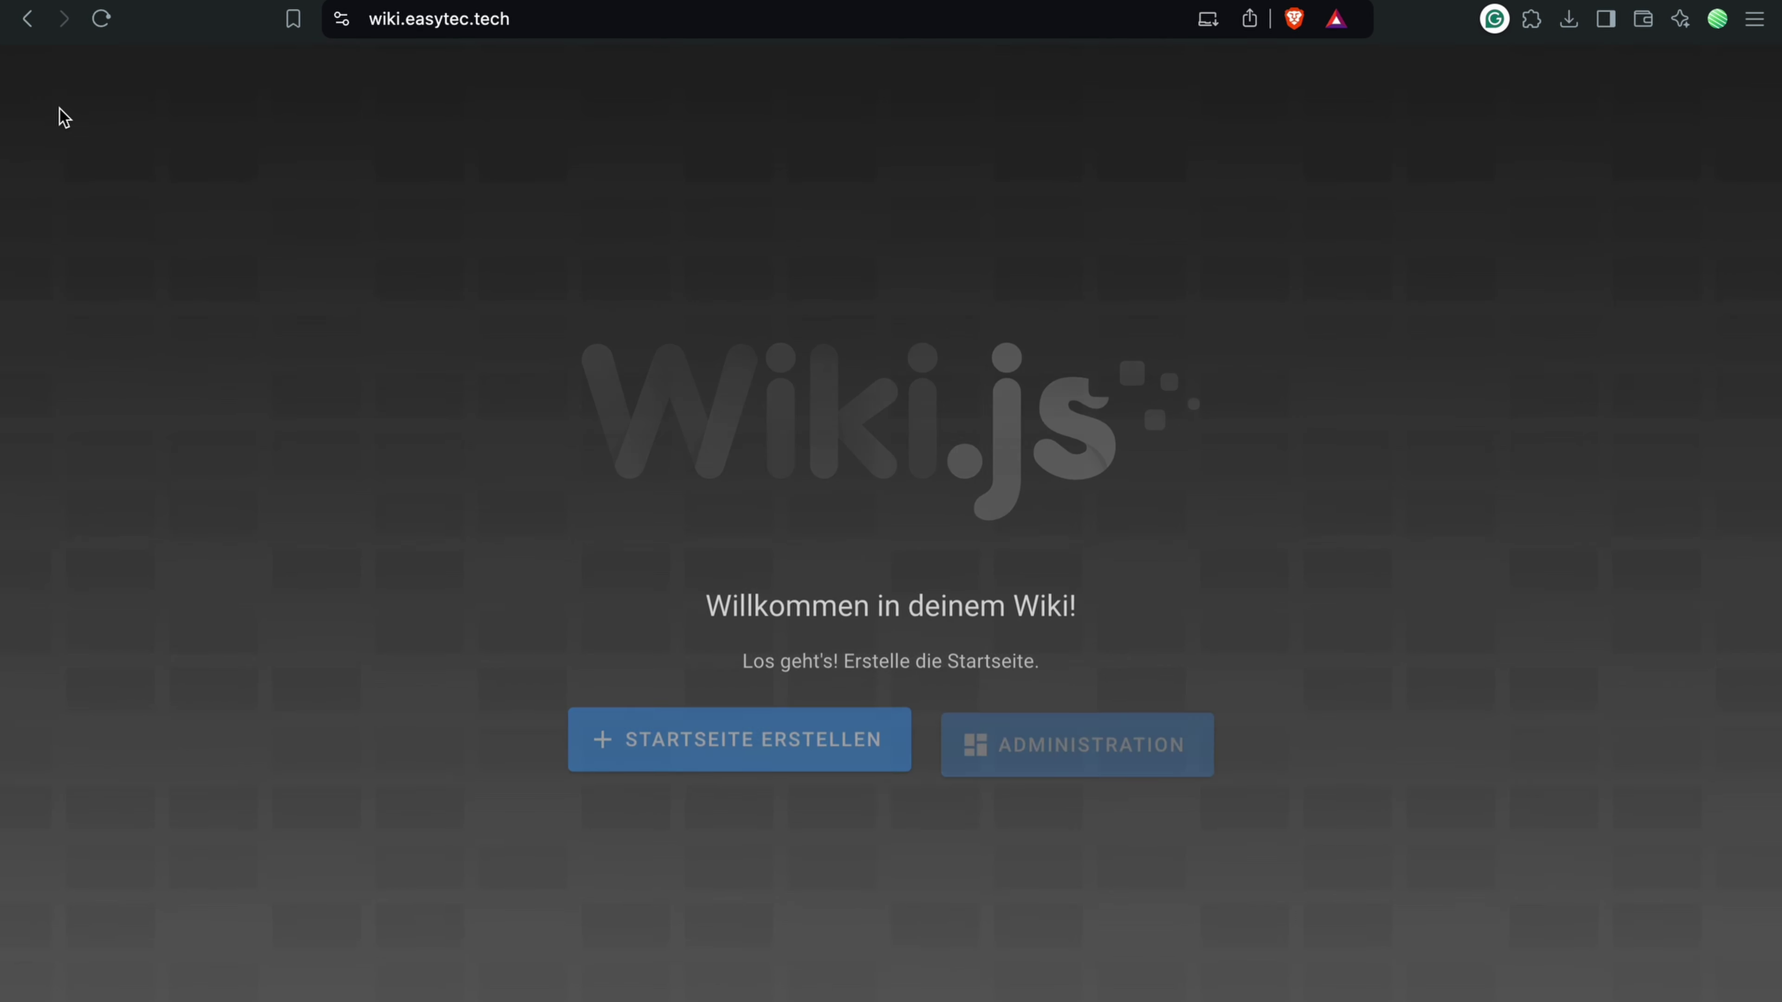
Step: Create the homepage in the visual editor, titled 'Startseite' with description 'Dies ist der Anfang.'
click(722, 734)
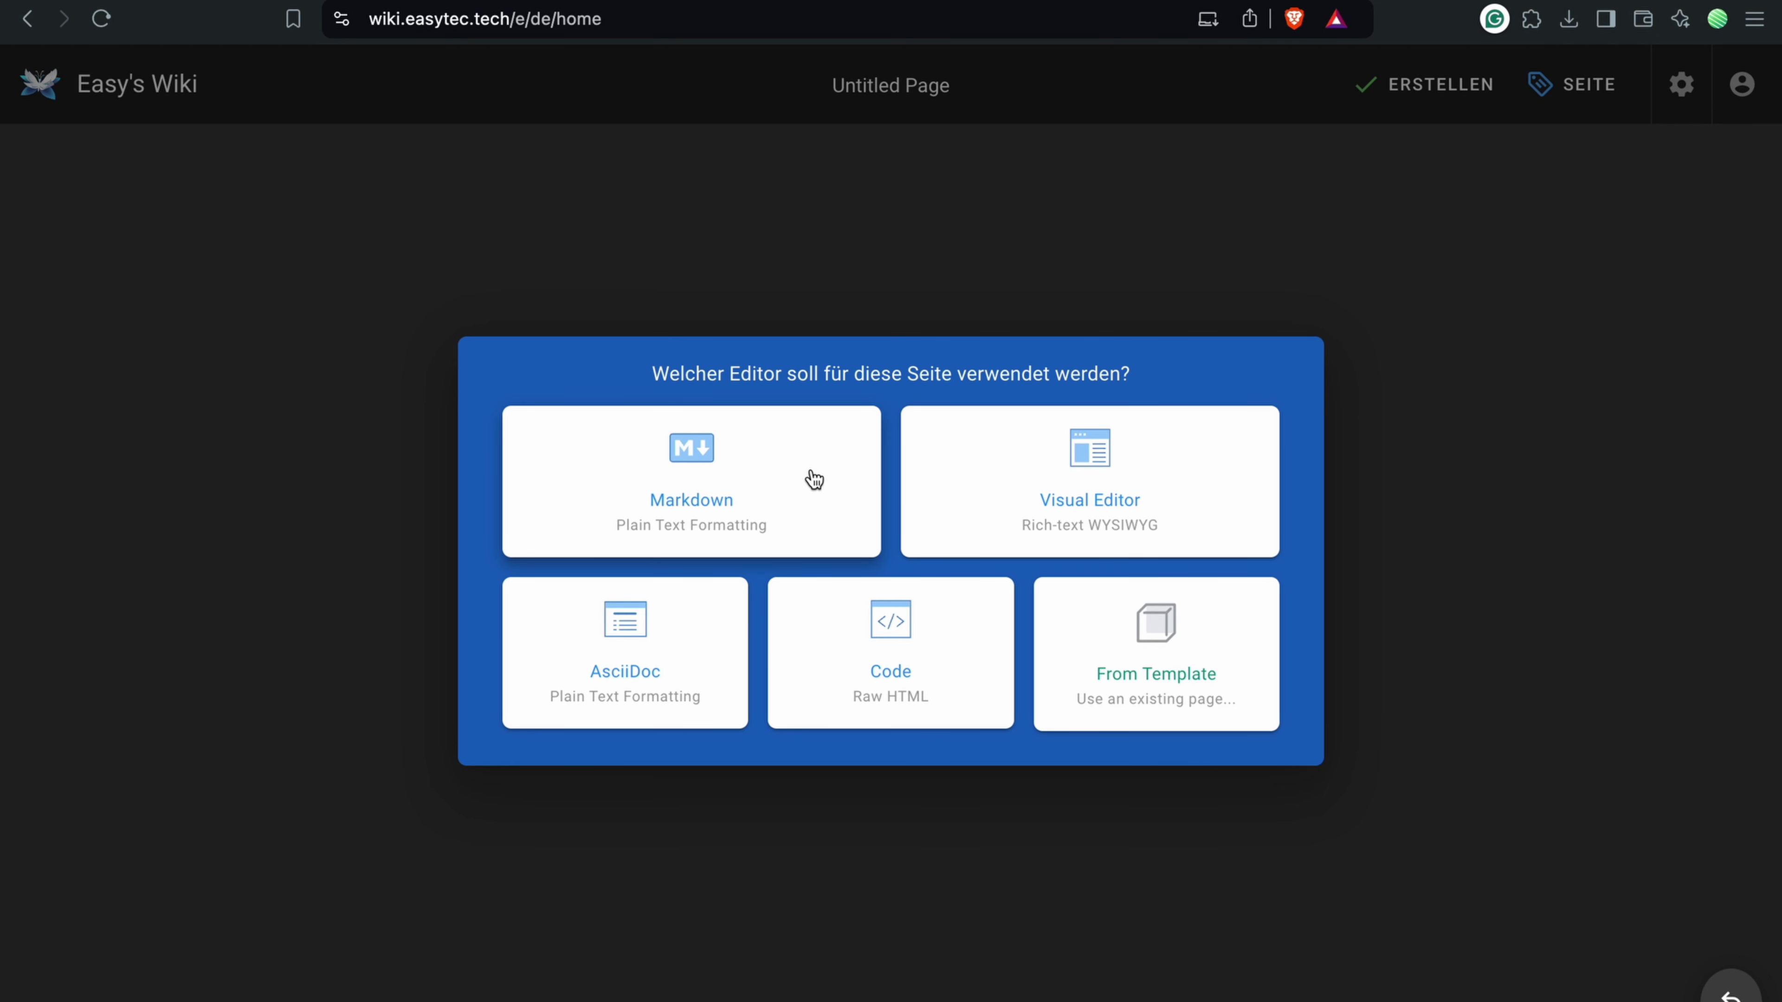
click(993, 491)
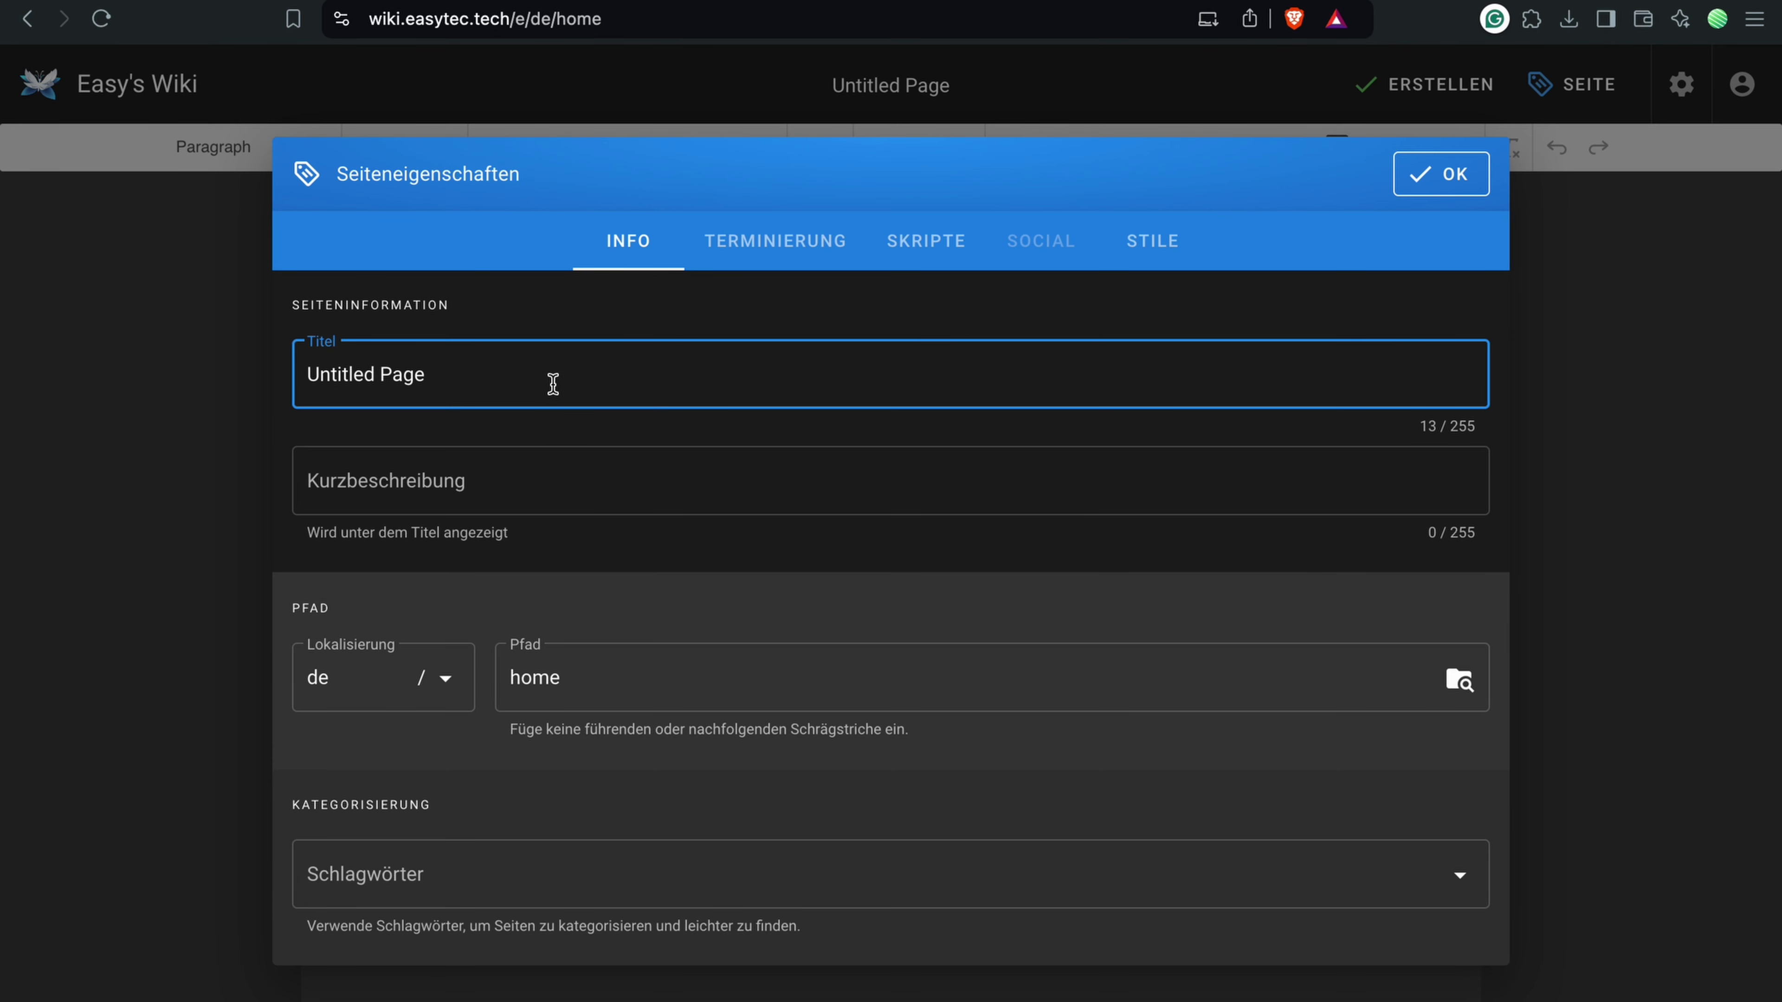
drag(524, 375, 254, 383)
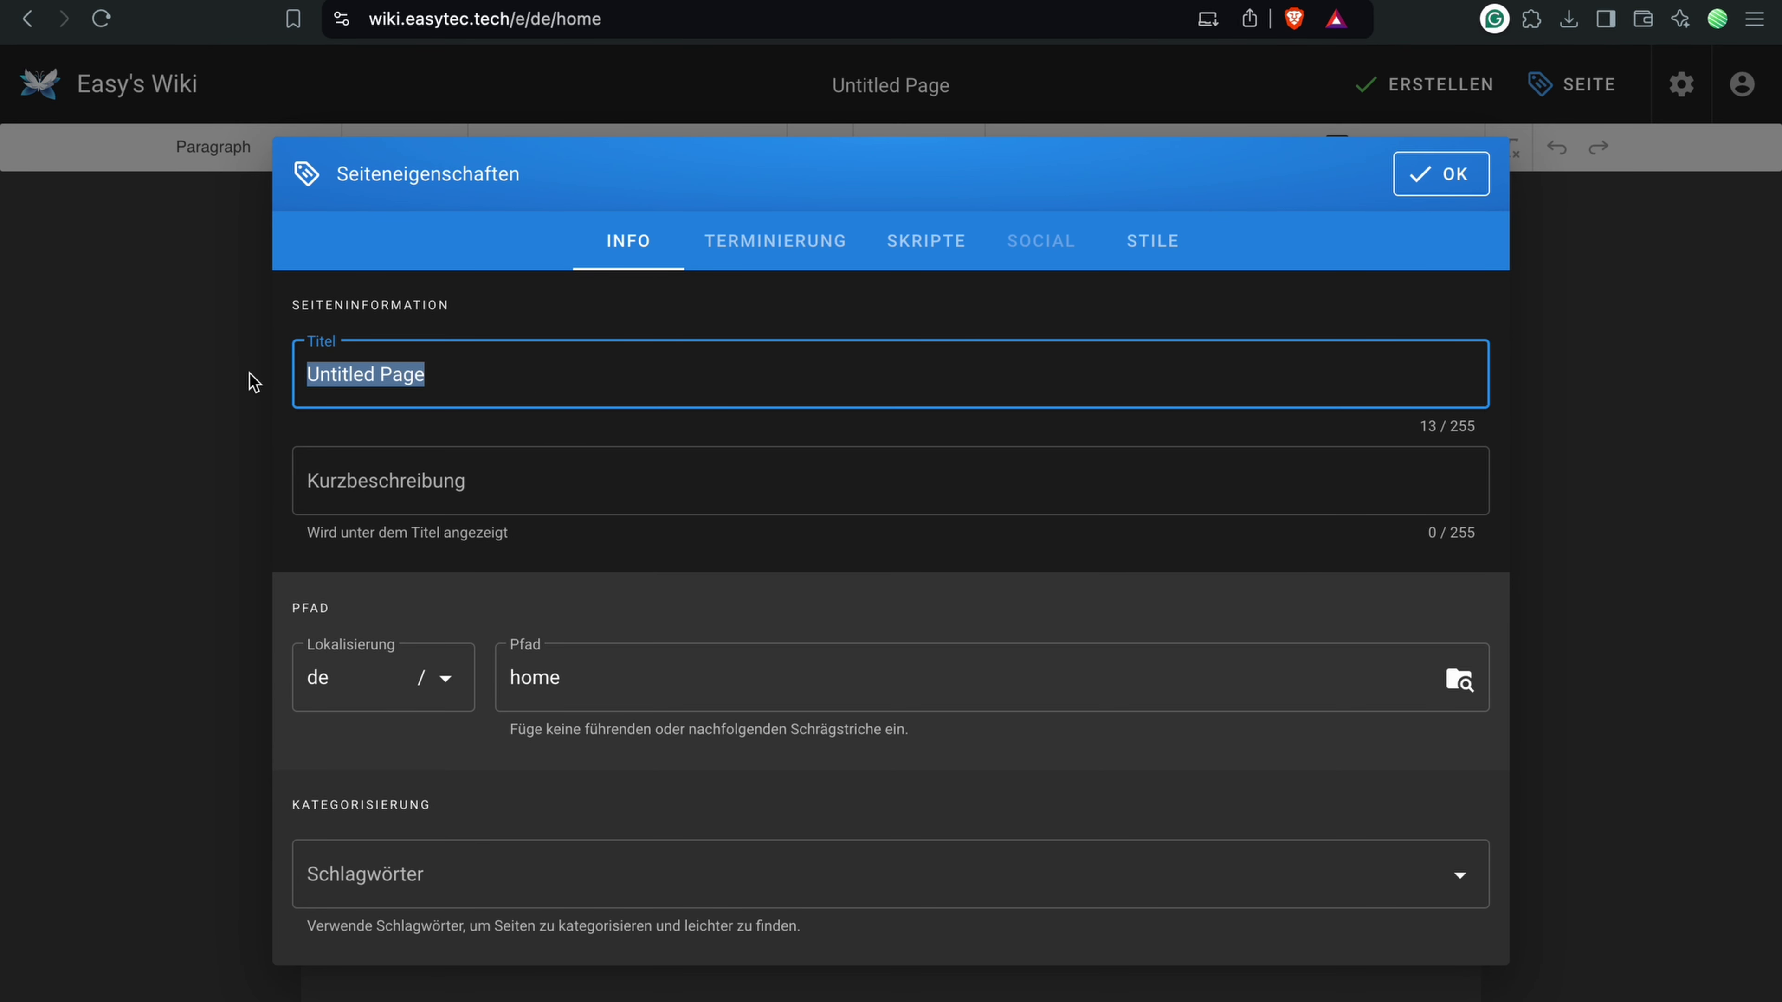
text(Startseite)
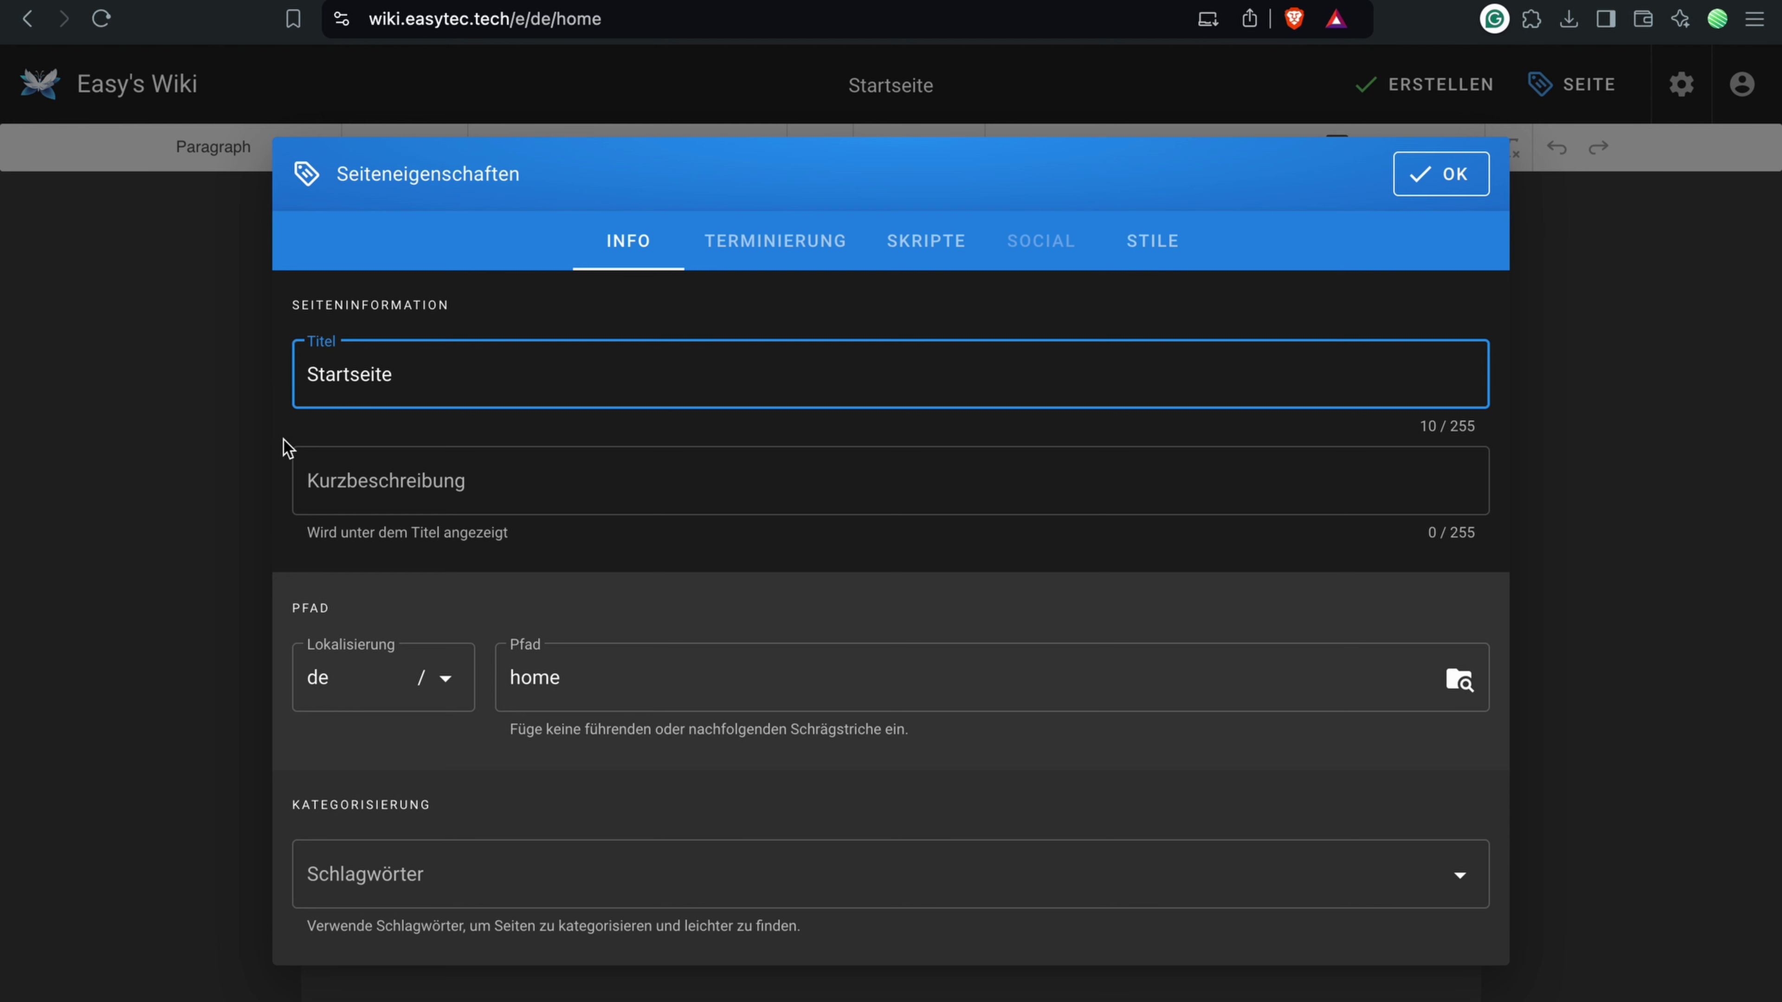
click(295, 473)
text(Dies ist)
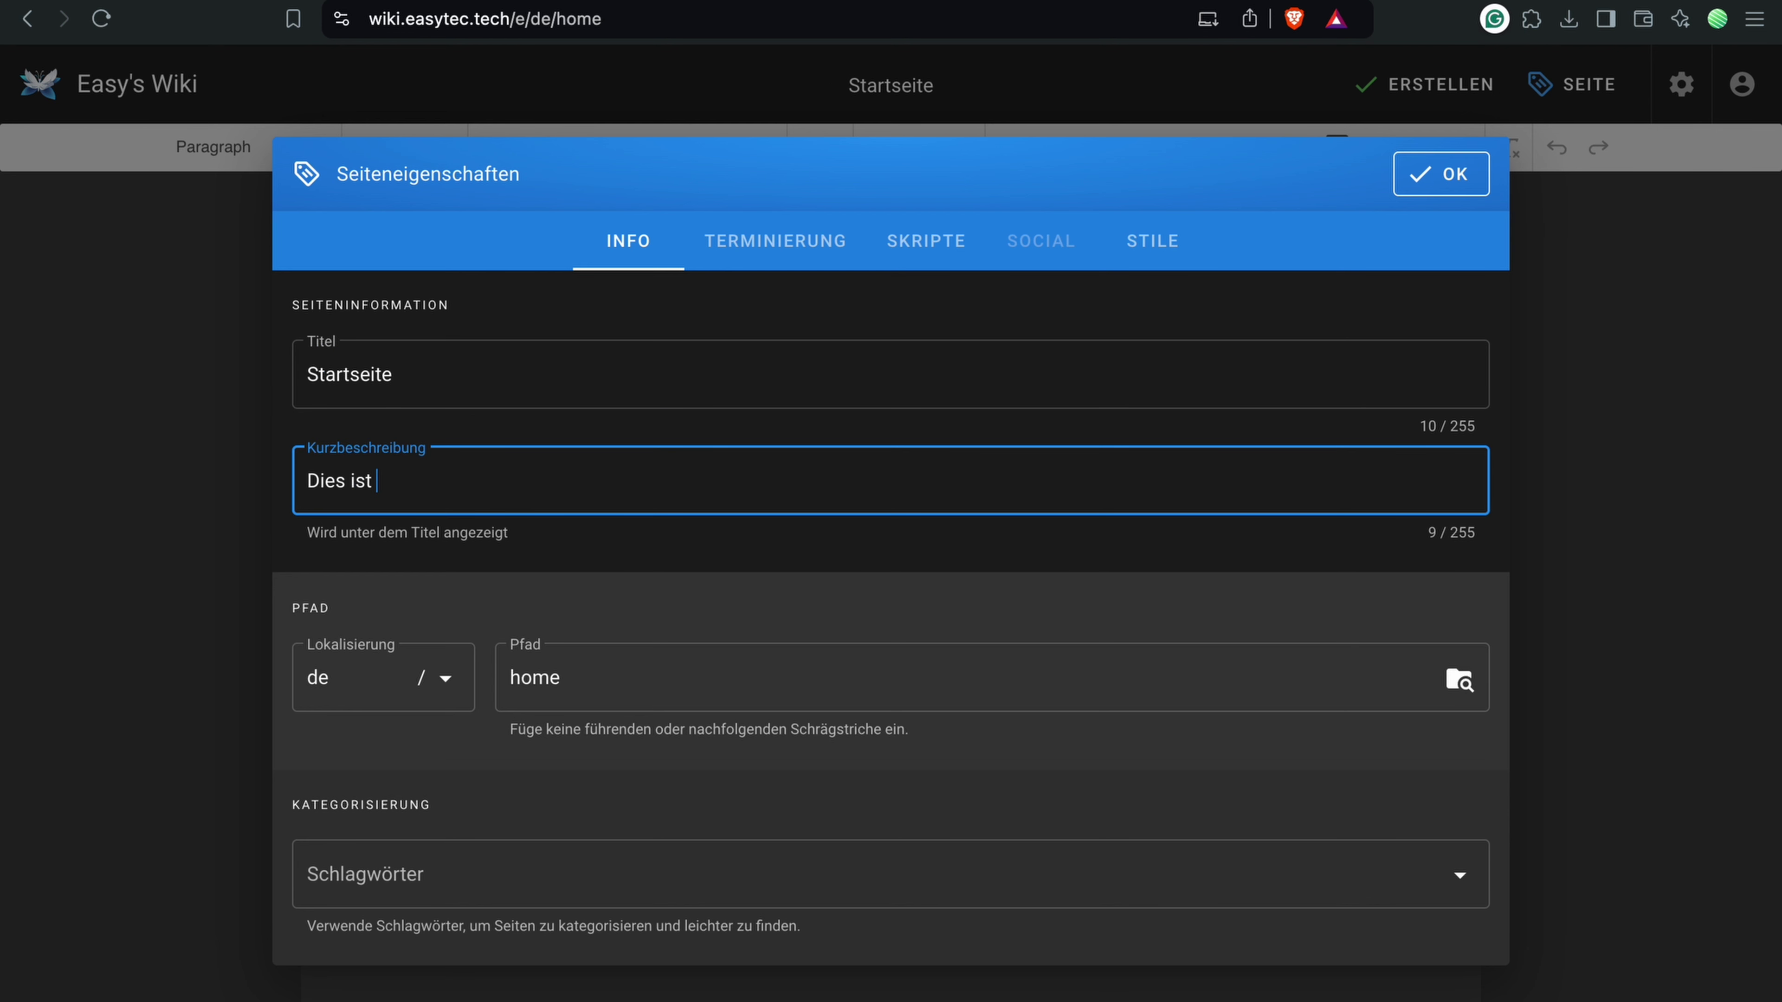
text( der Anfang.)
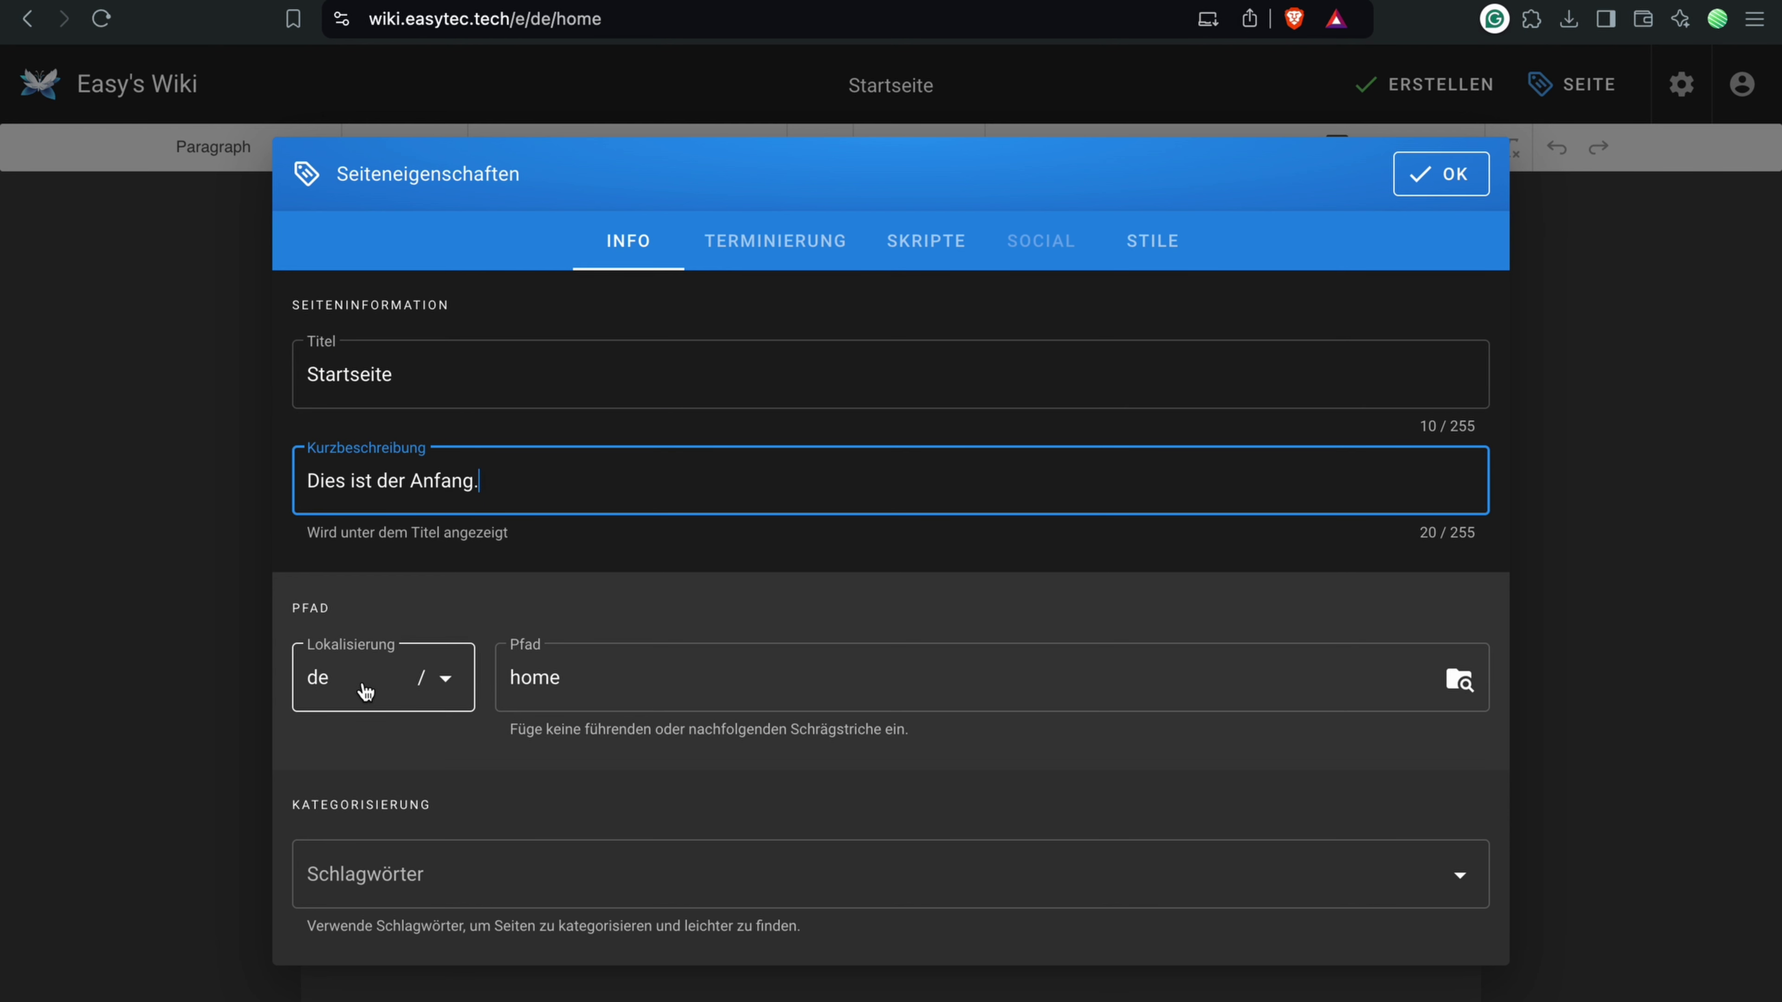
Step: Set the page path to 'start' and add the tag 'beginning'
click(364, 691)
key(Tab)
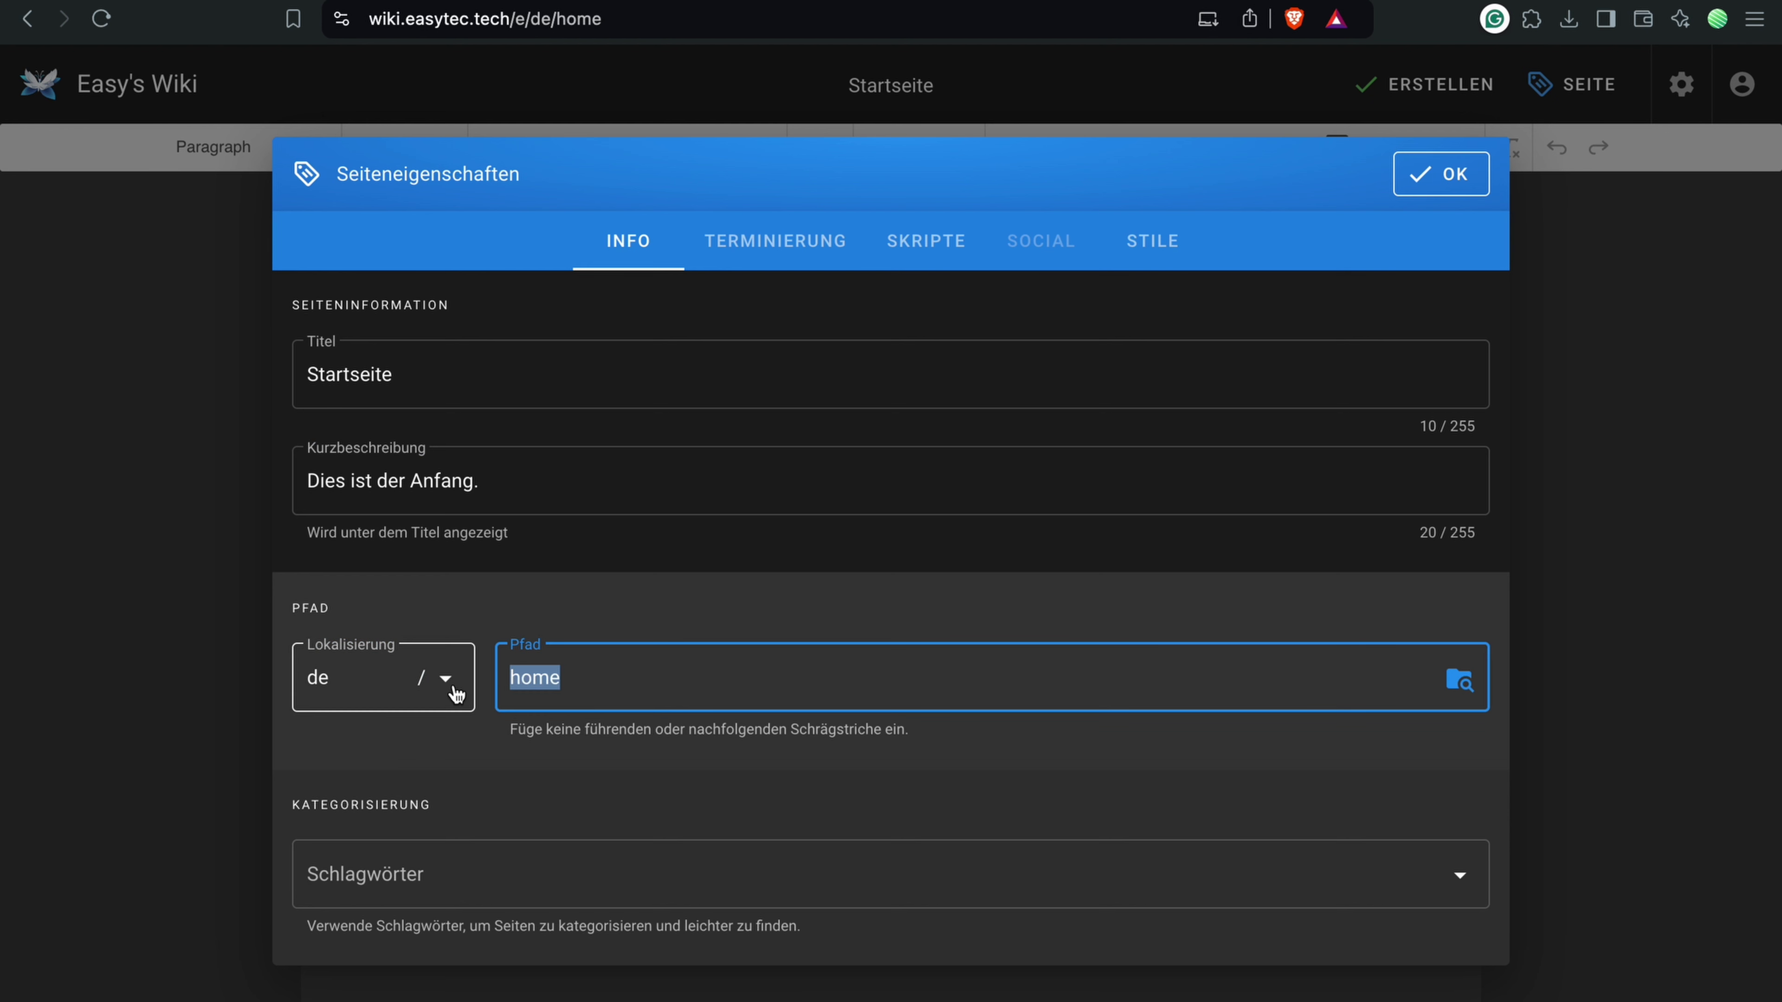
text(st)
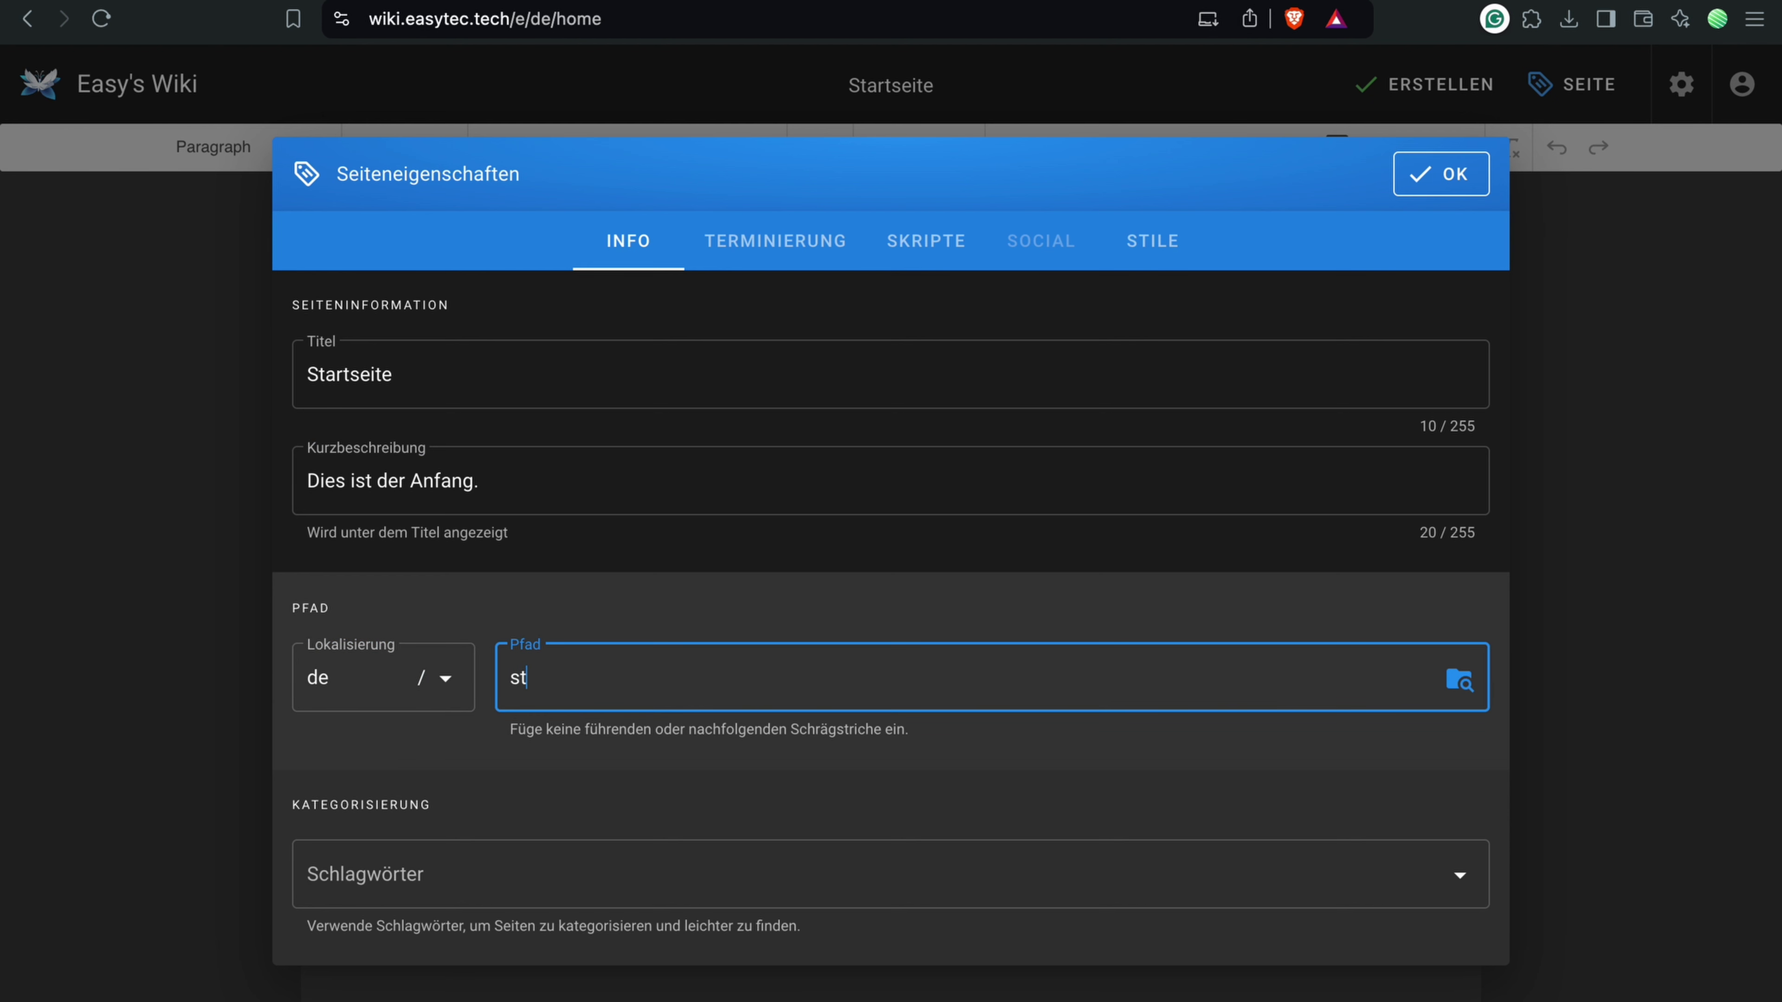
text(art)
click(482, 858)
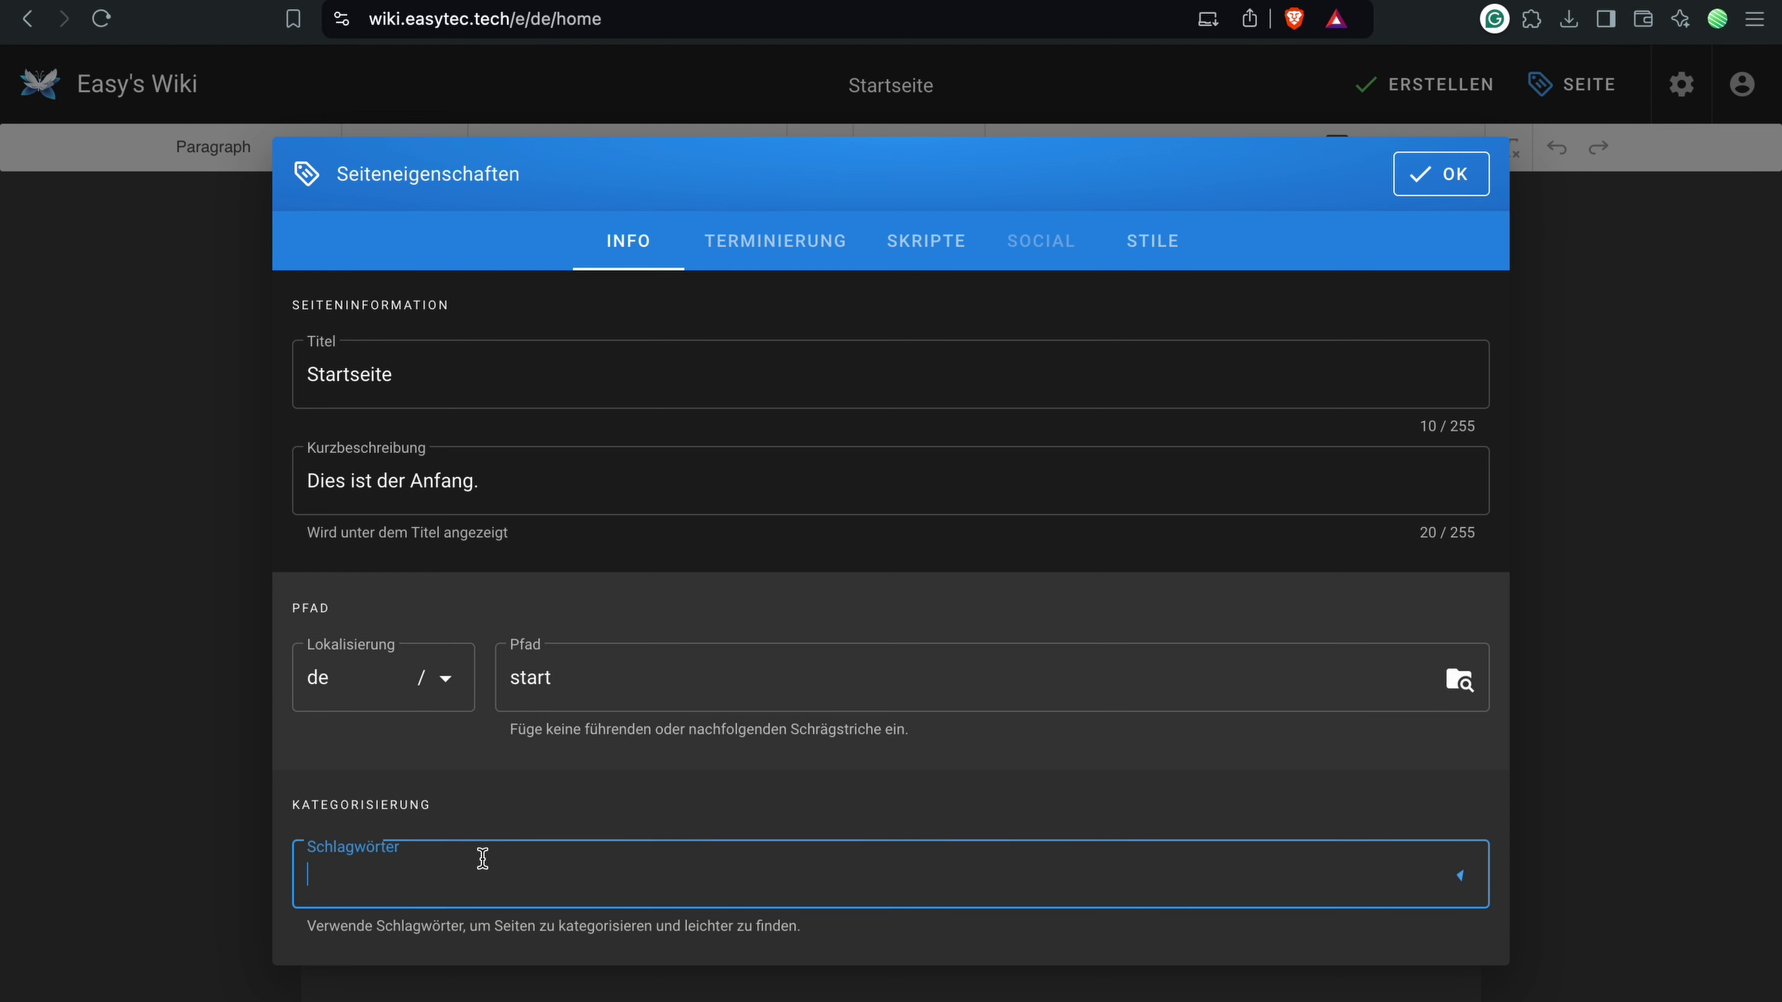
text(beginning)
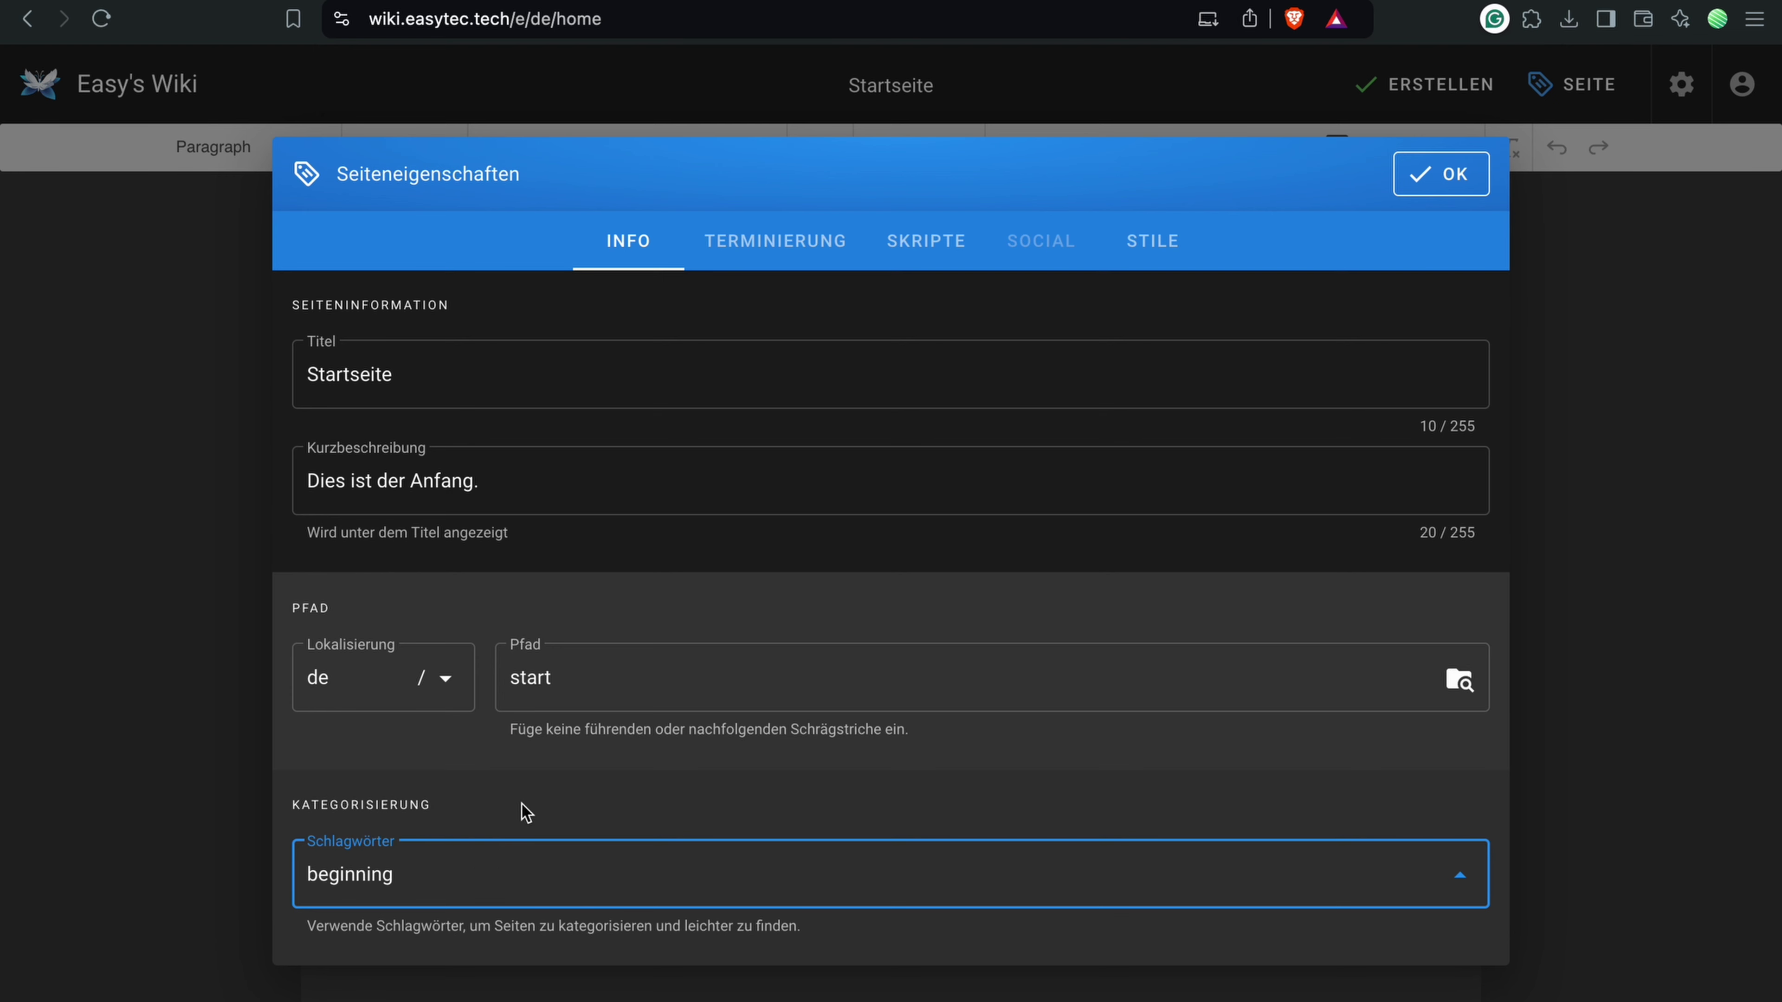
key(Return)
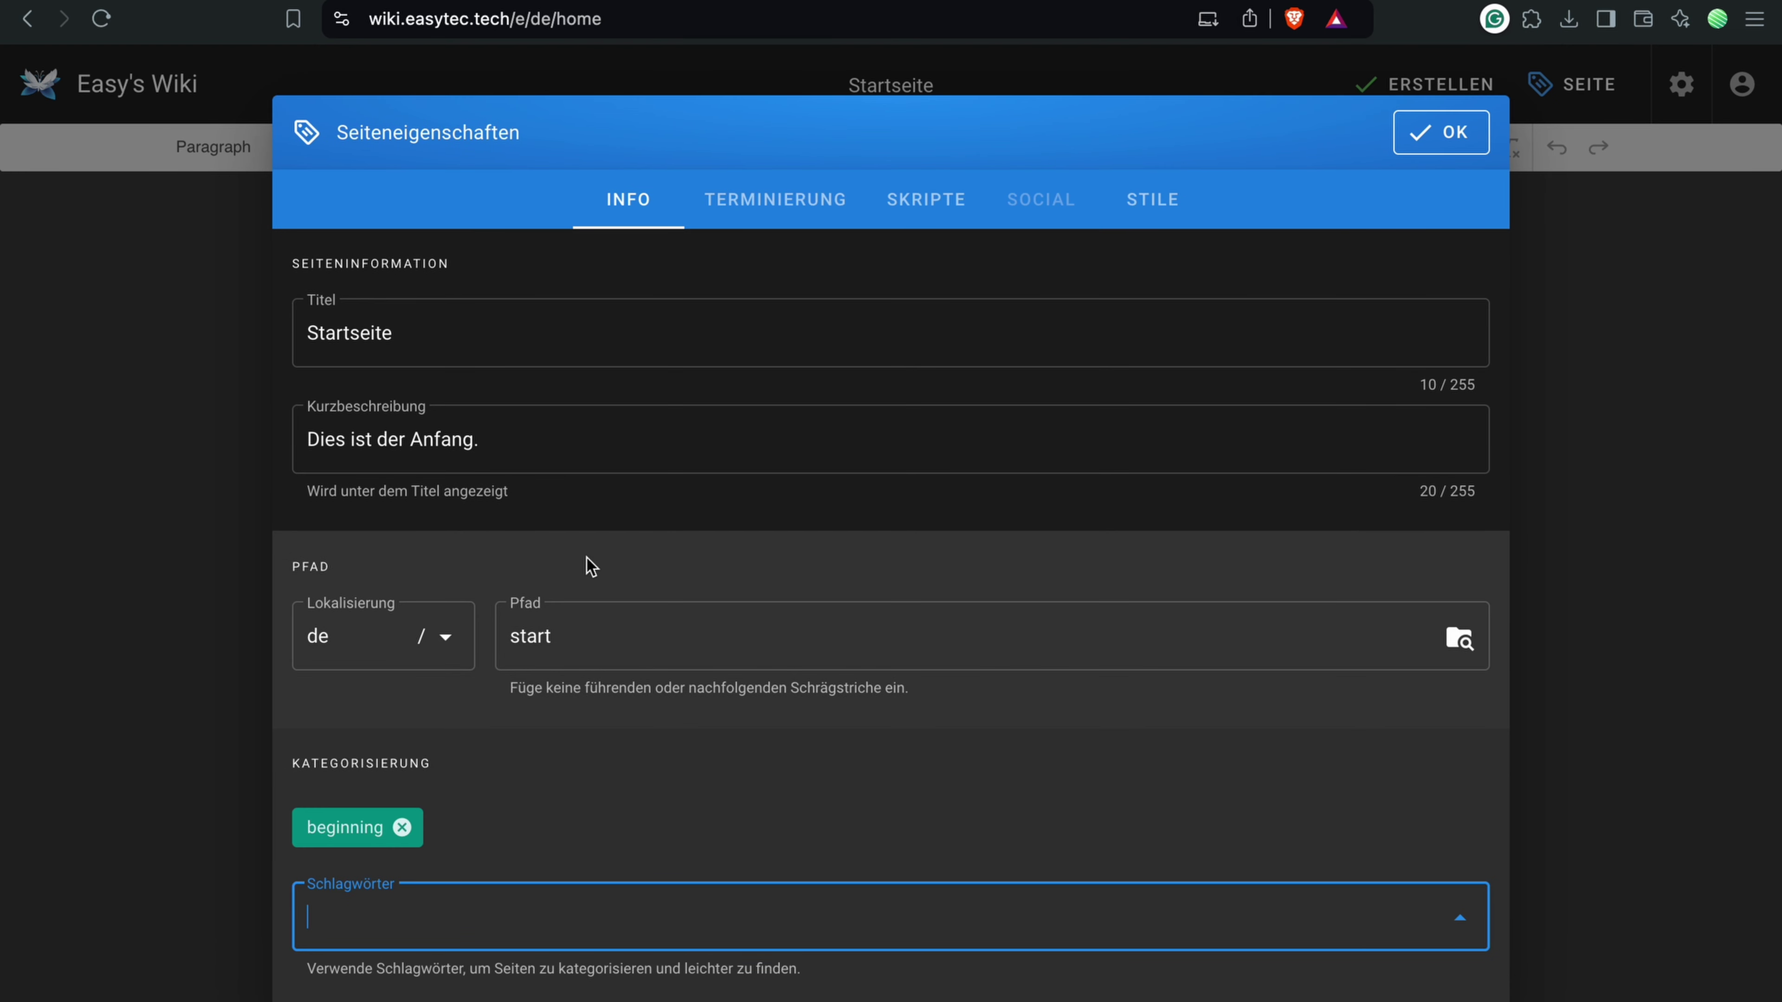
Step: Schedule publishing from 2024-09-12 to 2024-09-13, then view the scripts and styles settings
click(750, 203)
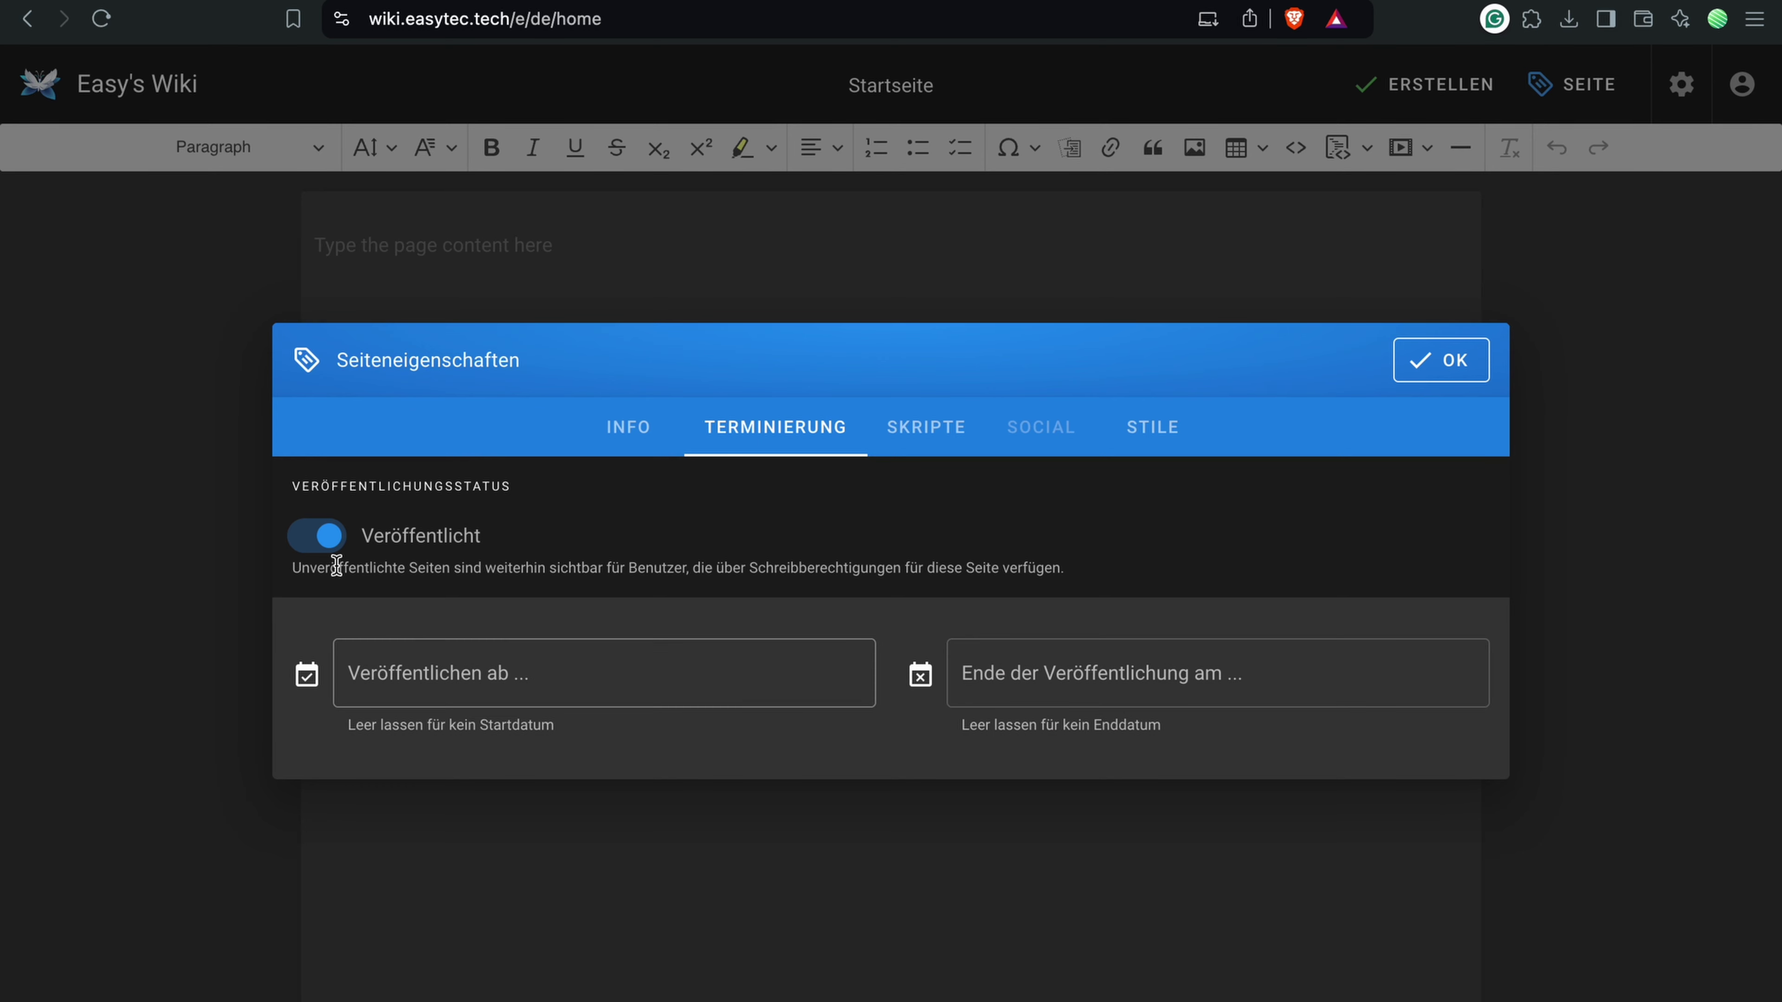
click(325, 556)
click(325, 556)
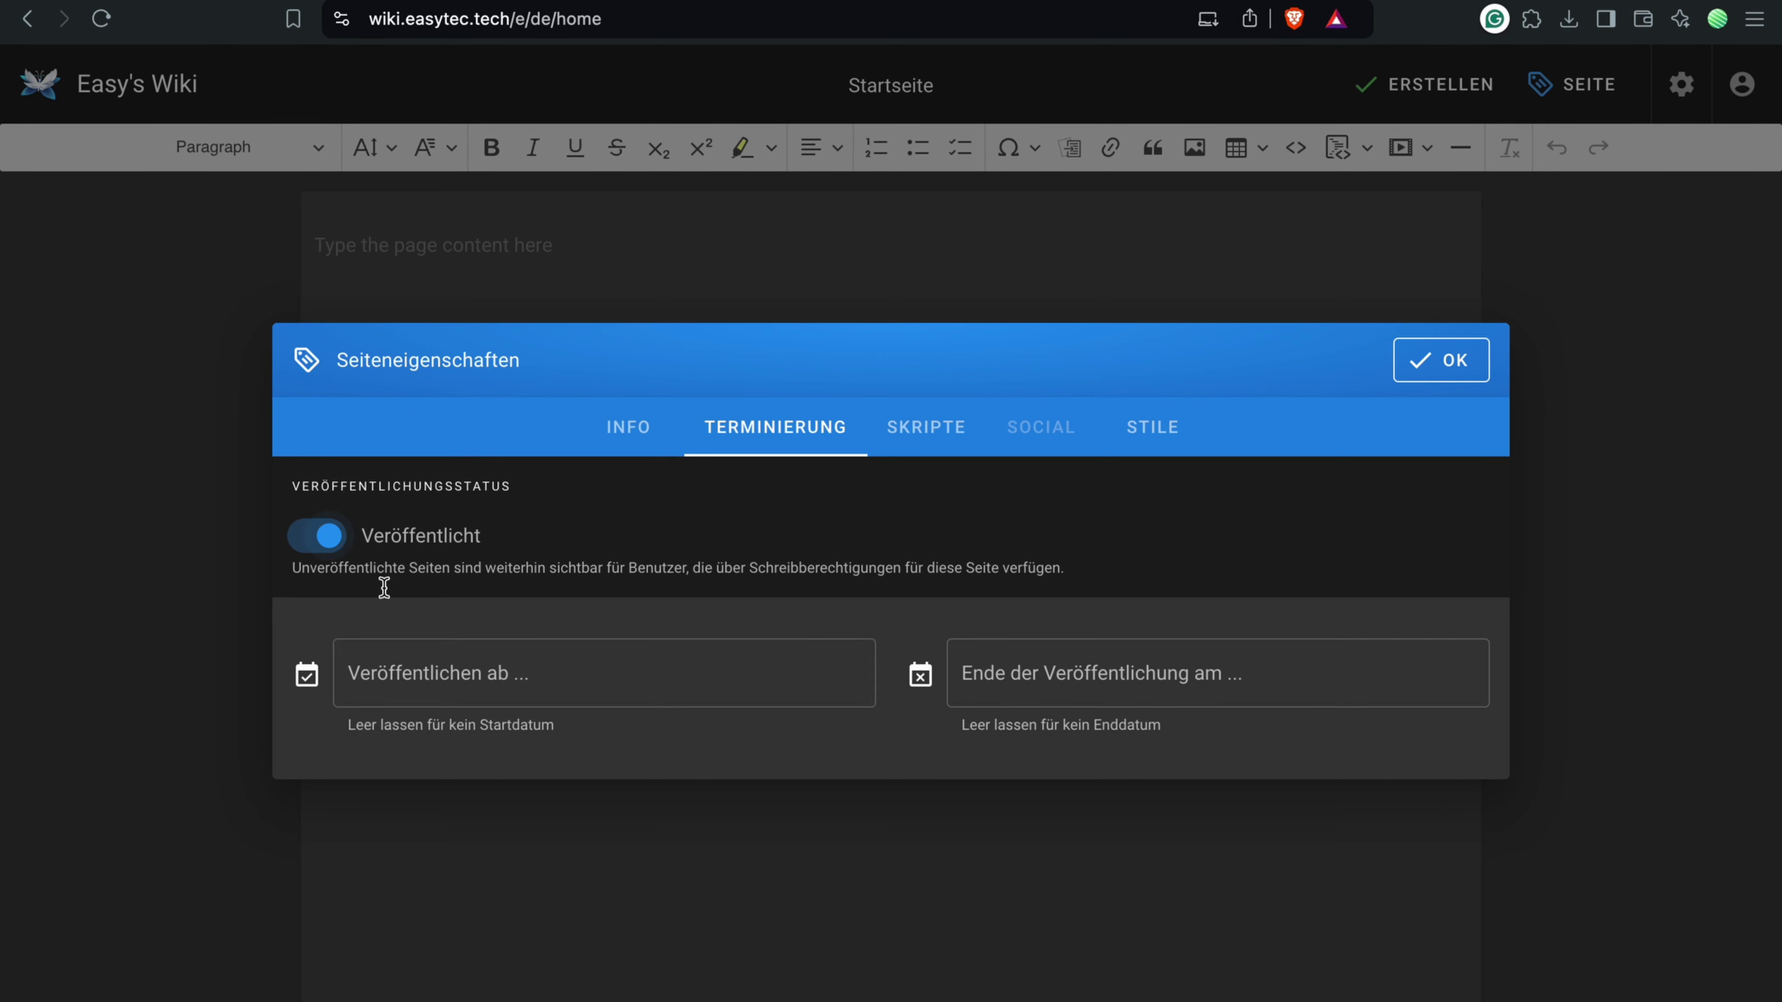
click(510, 681)
click(1043, 508)
click(1126, 731)
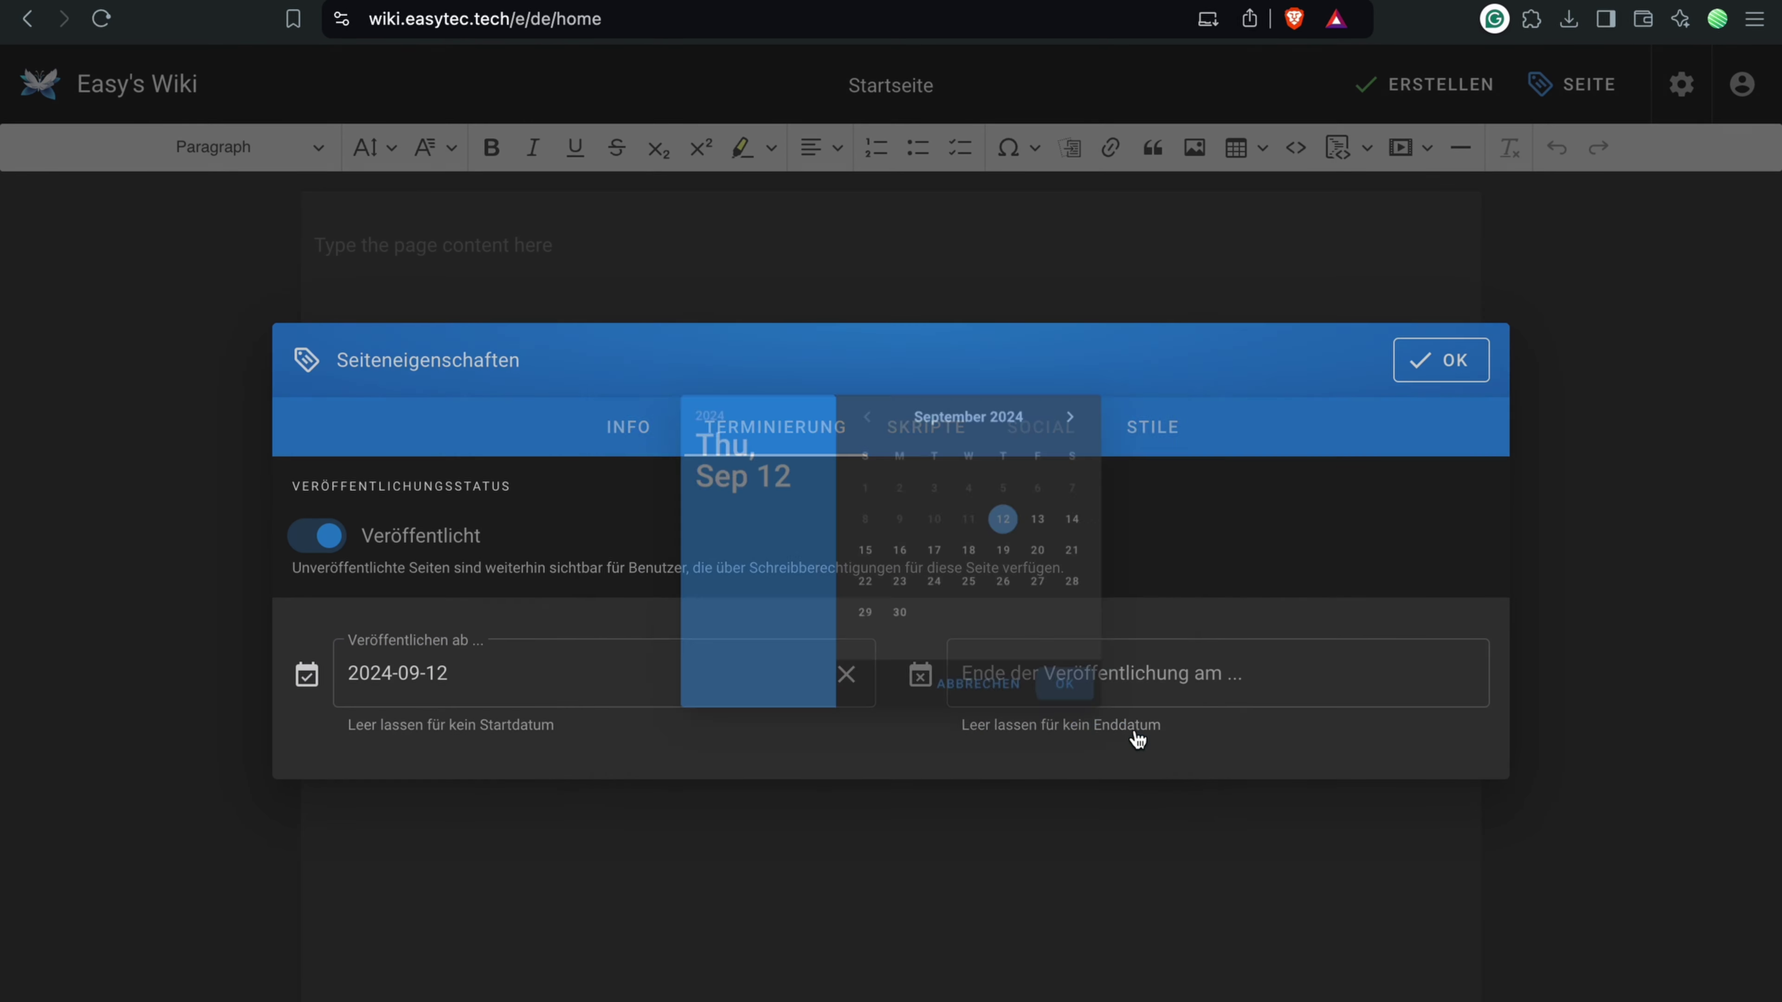
click(1051, 664)
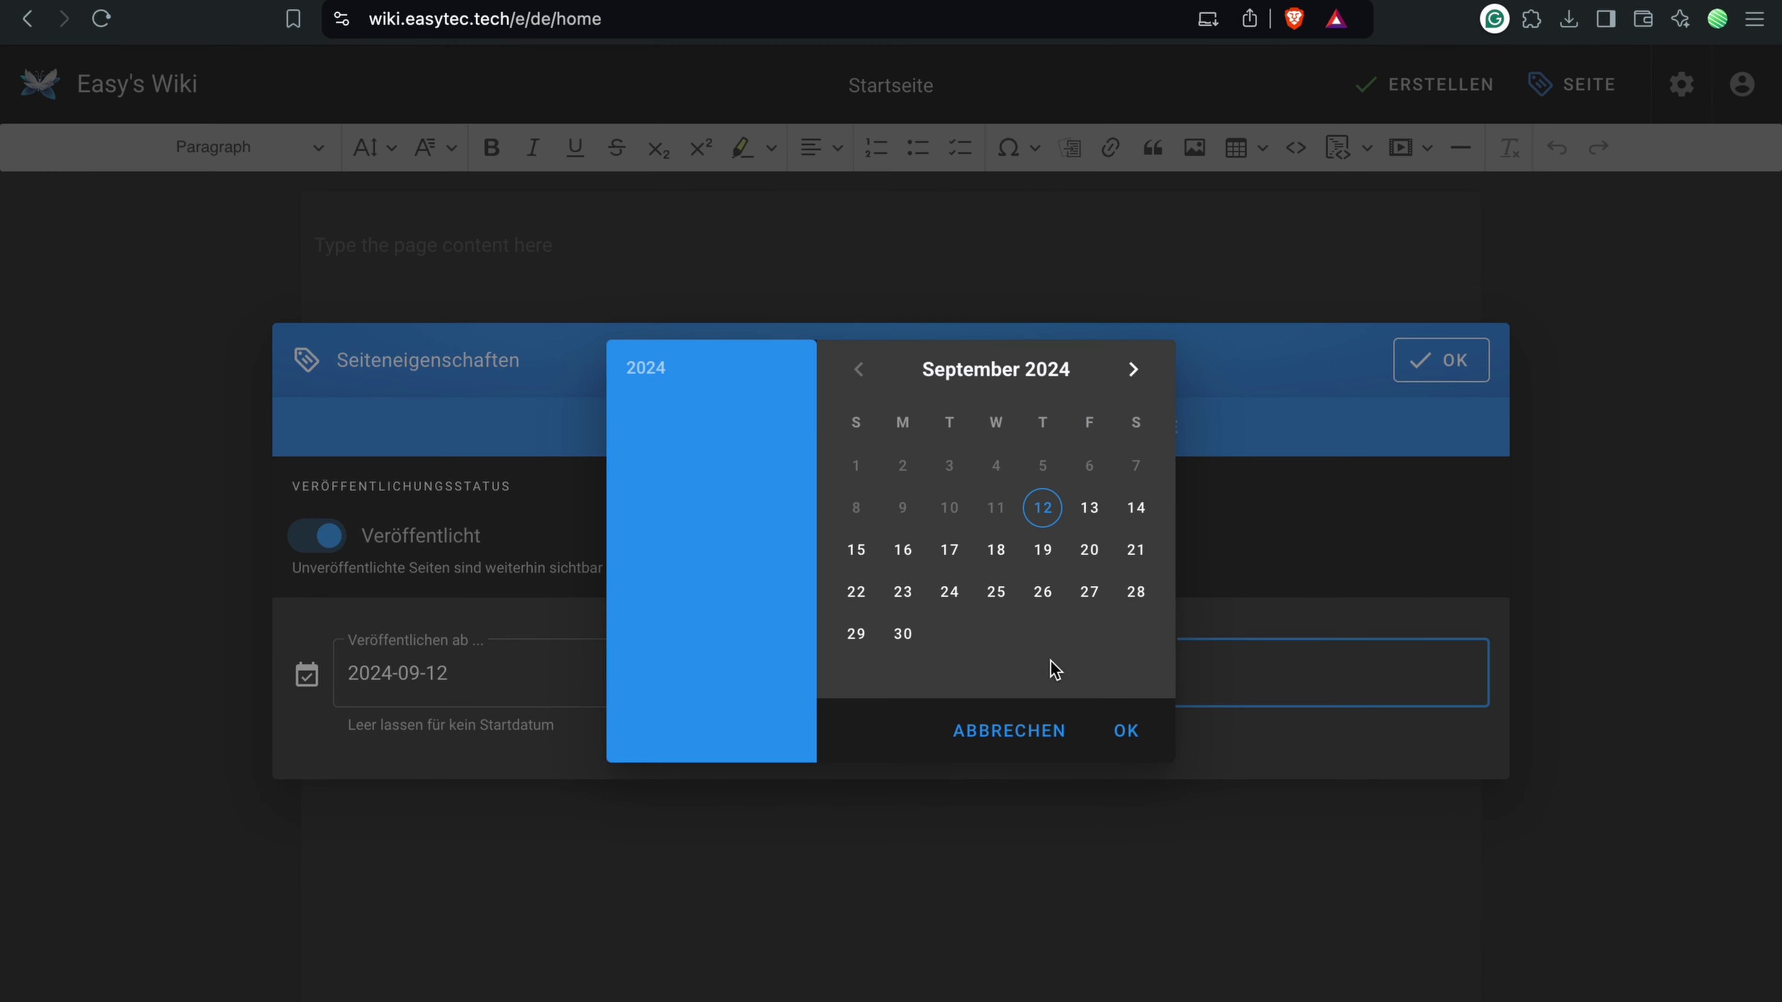
click(1094, 508)
click(1126, 731)
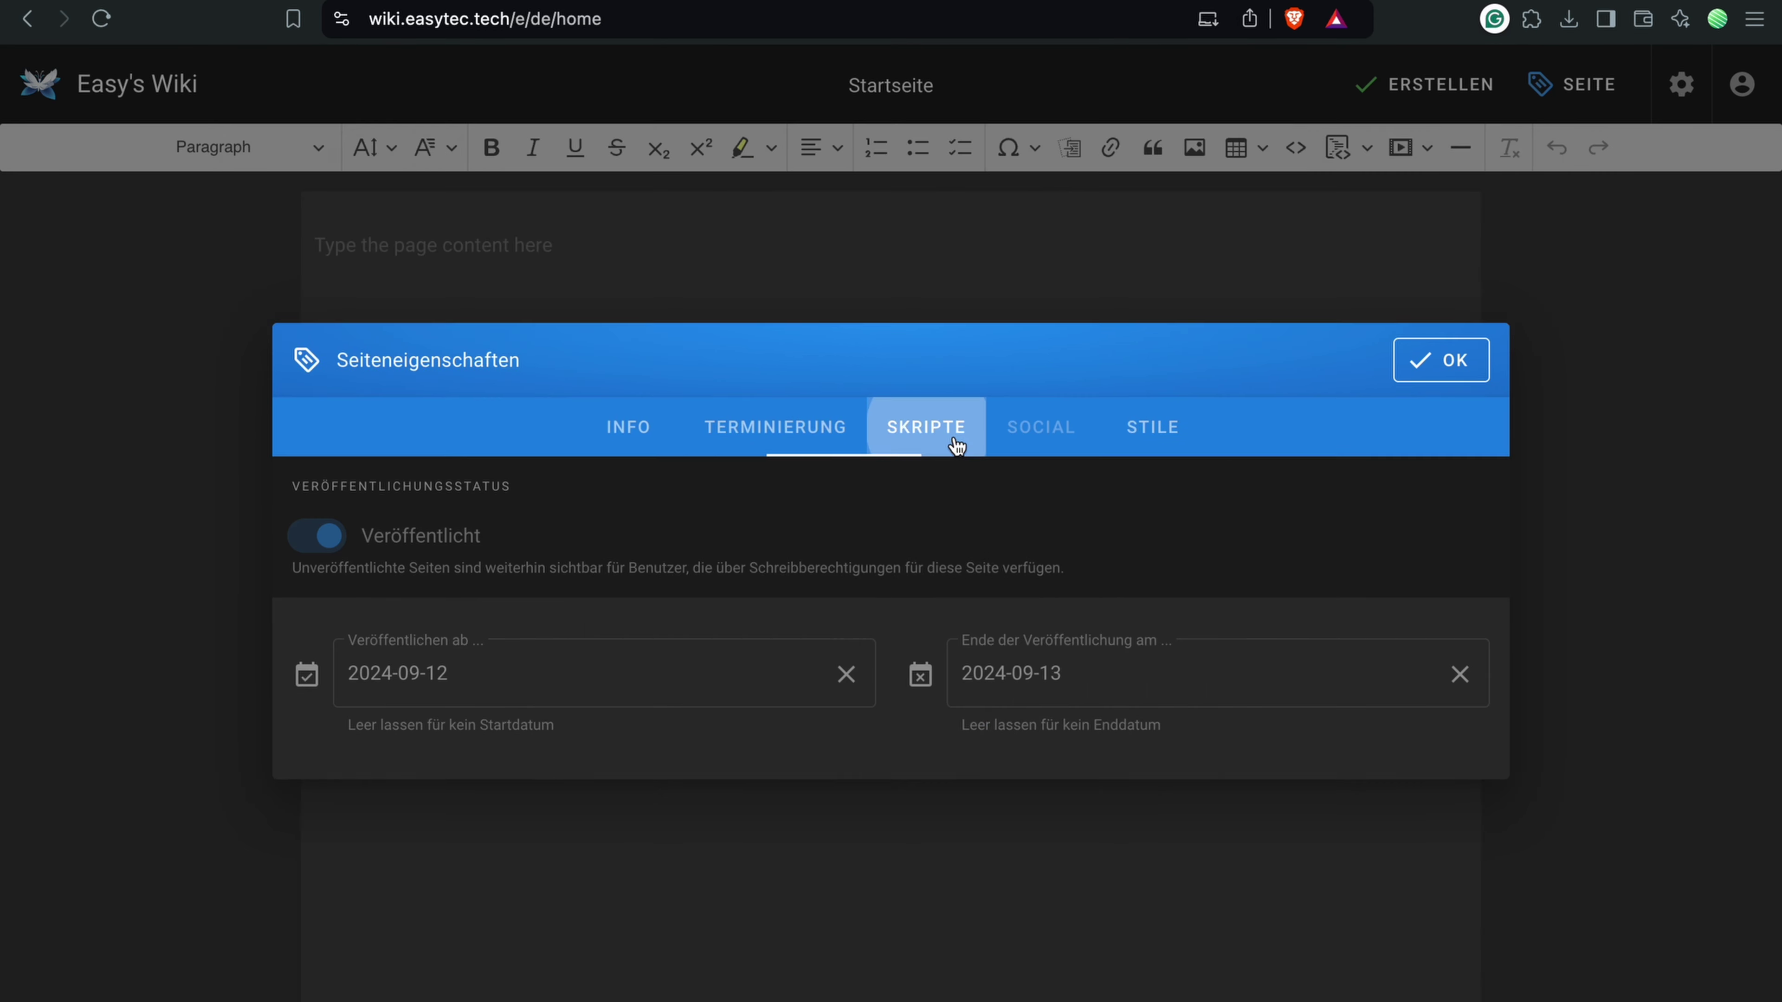
click(925, 418)
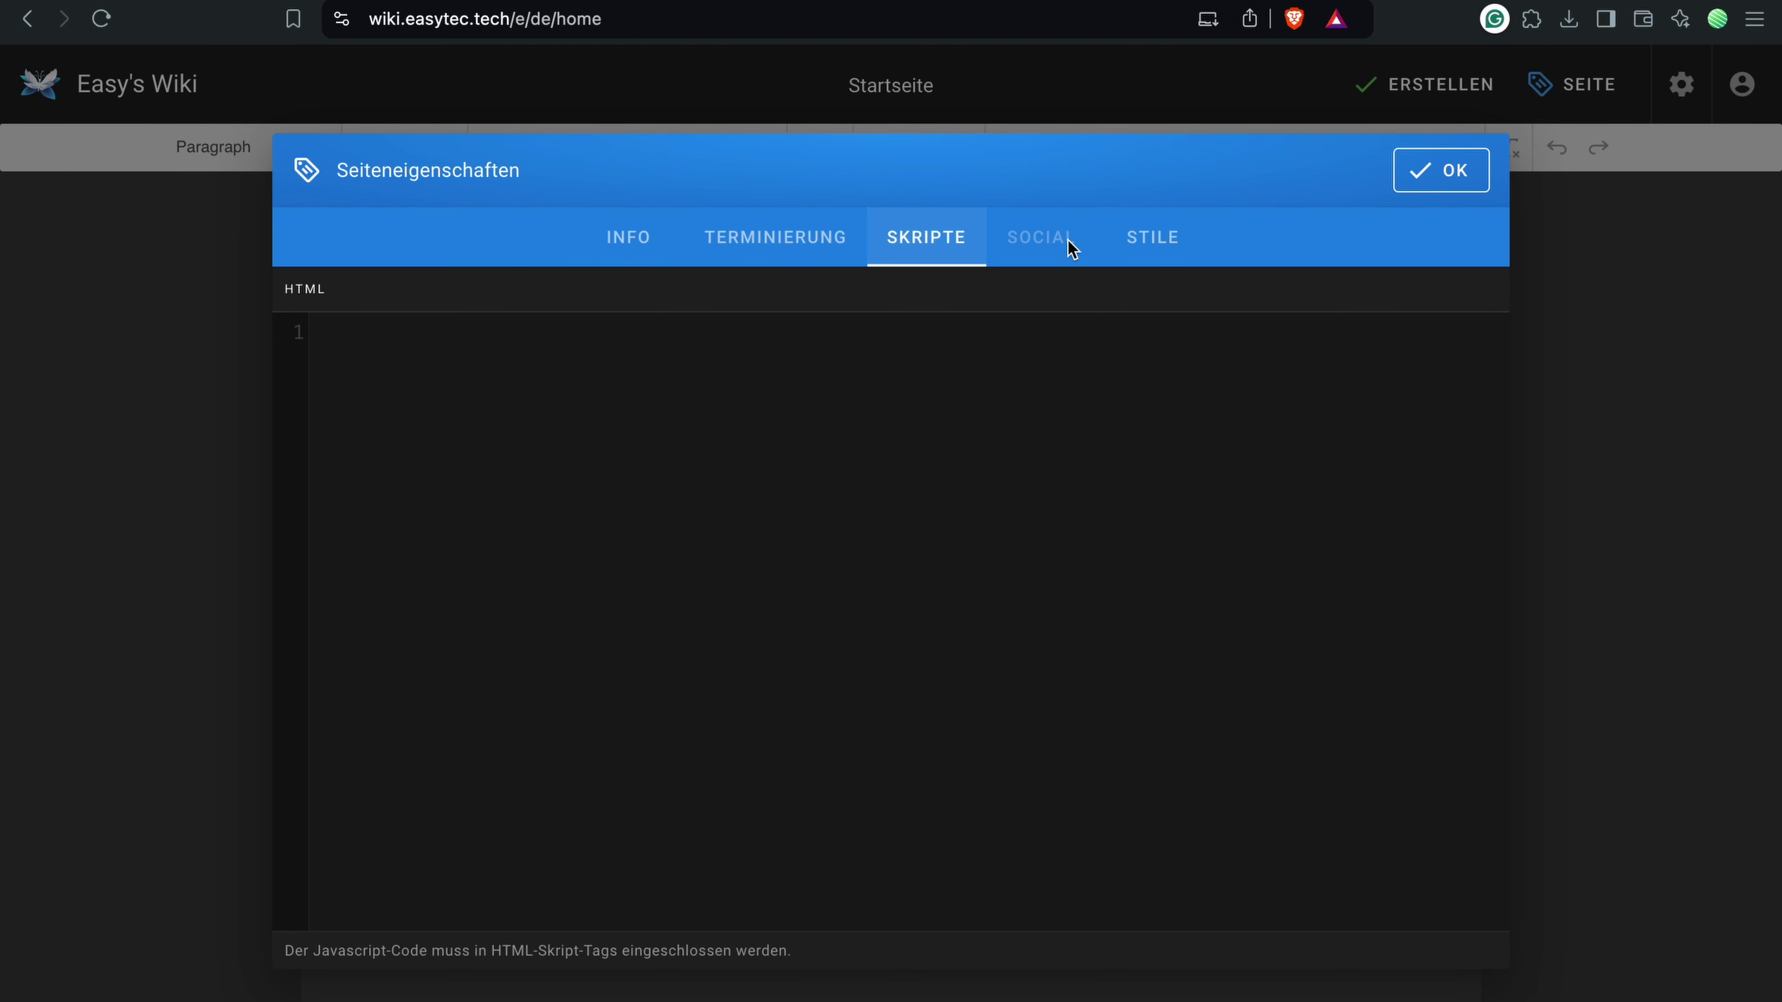
click(1148, 237)
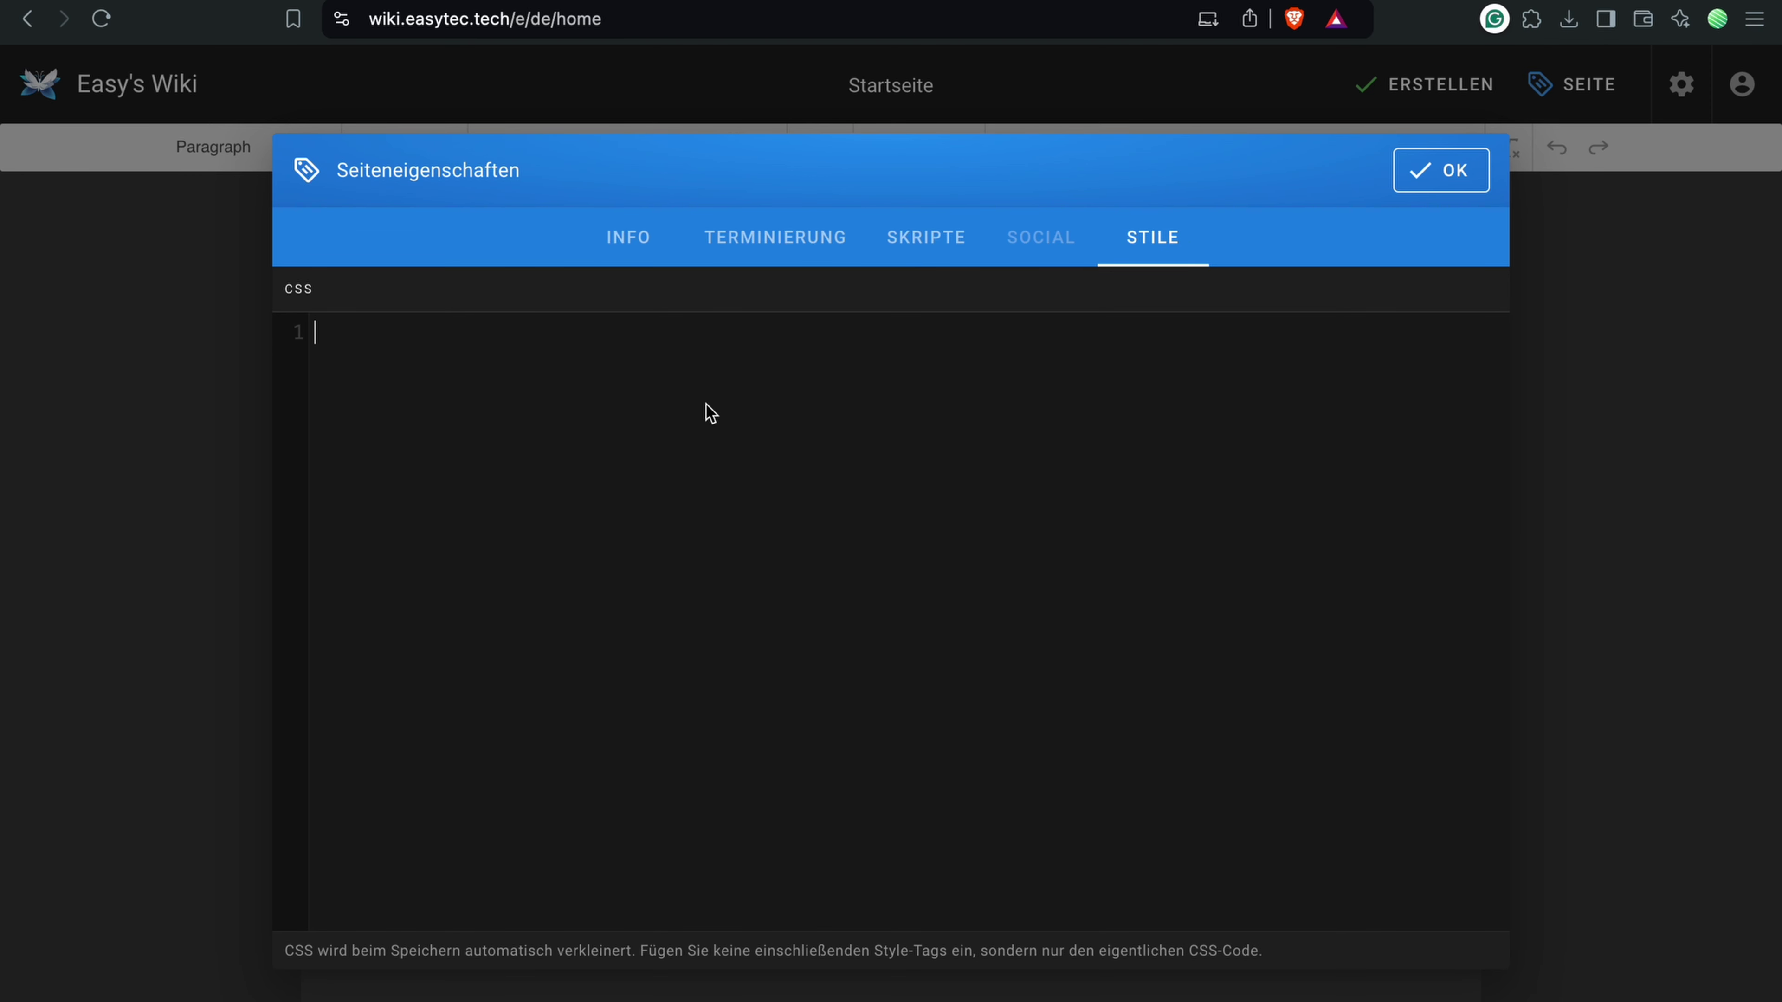
Step: Close the page properties and paste the two German paragraphs, separated by an empty line
click(1443, 179)
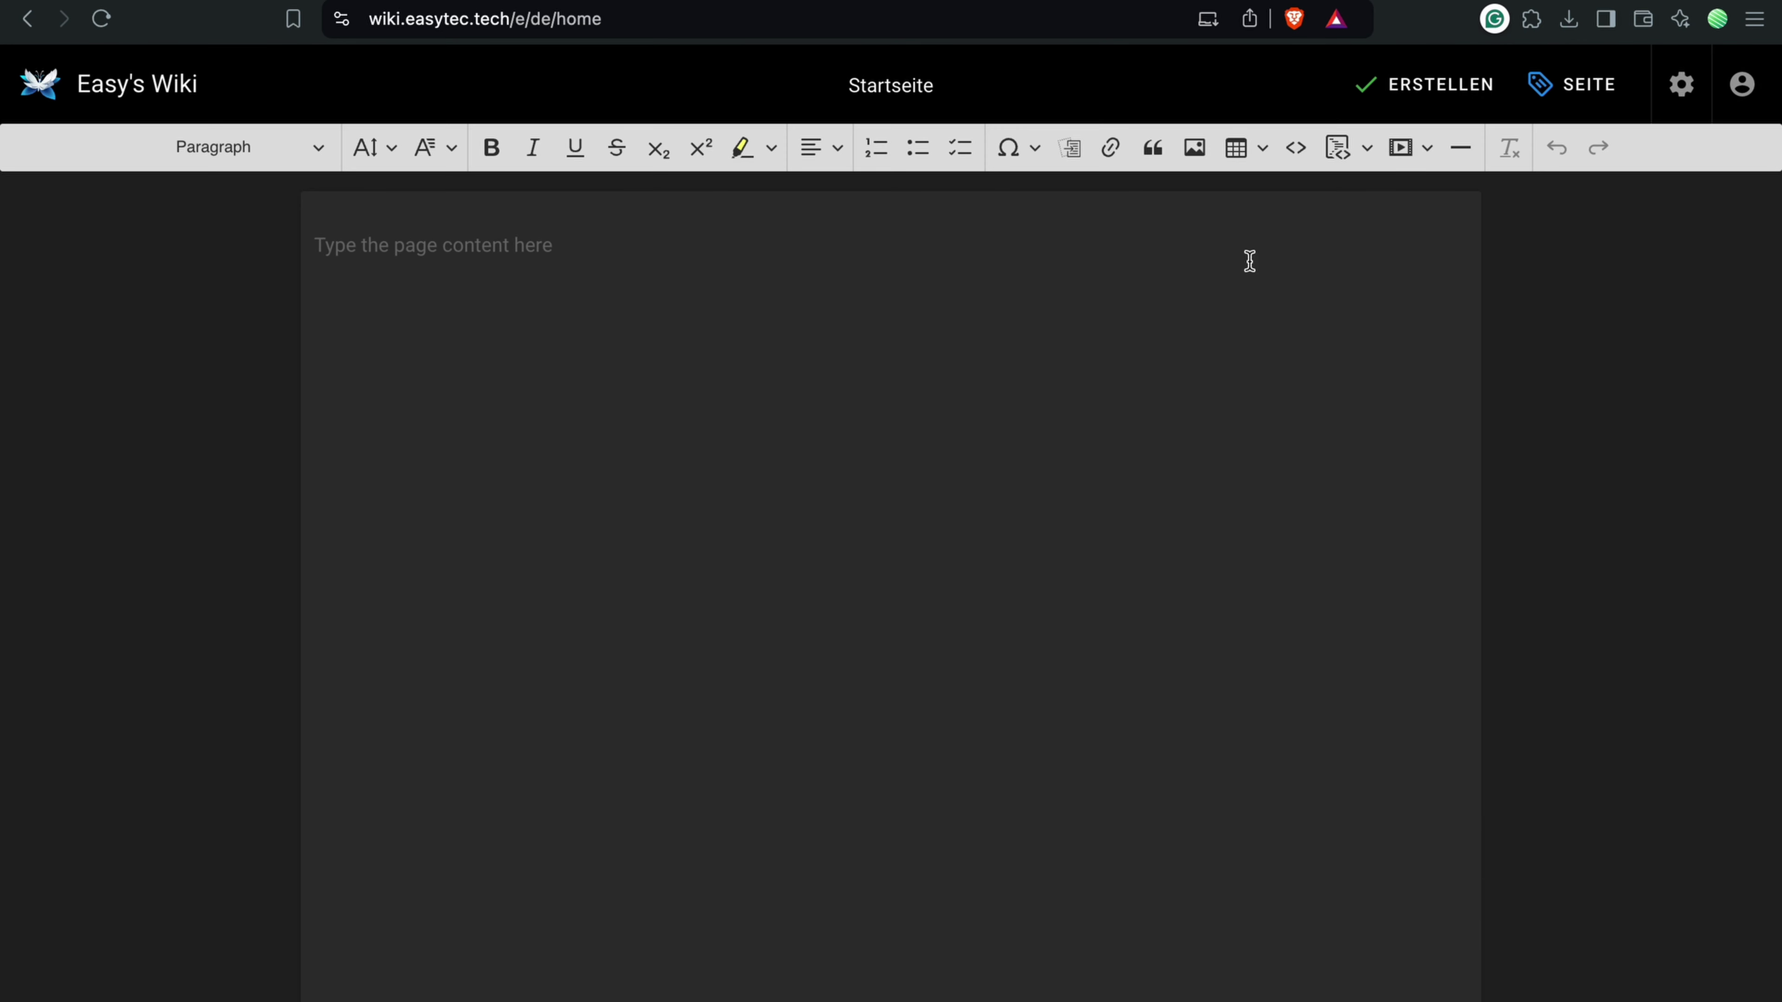
click(463, 297)
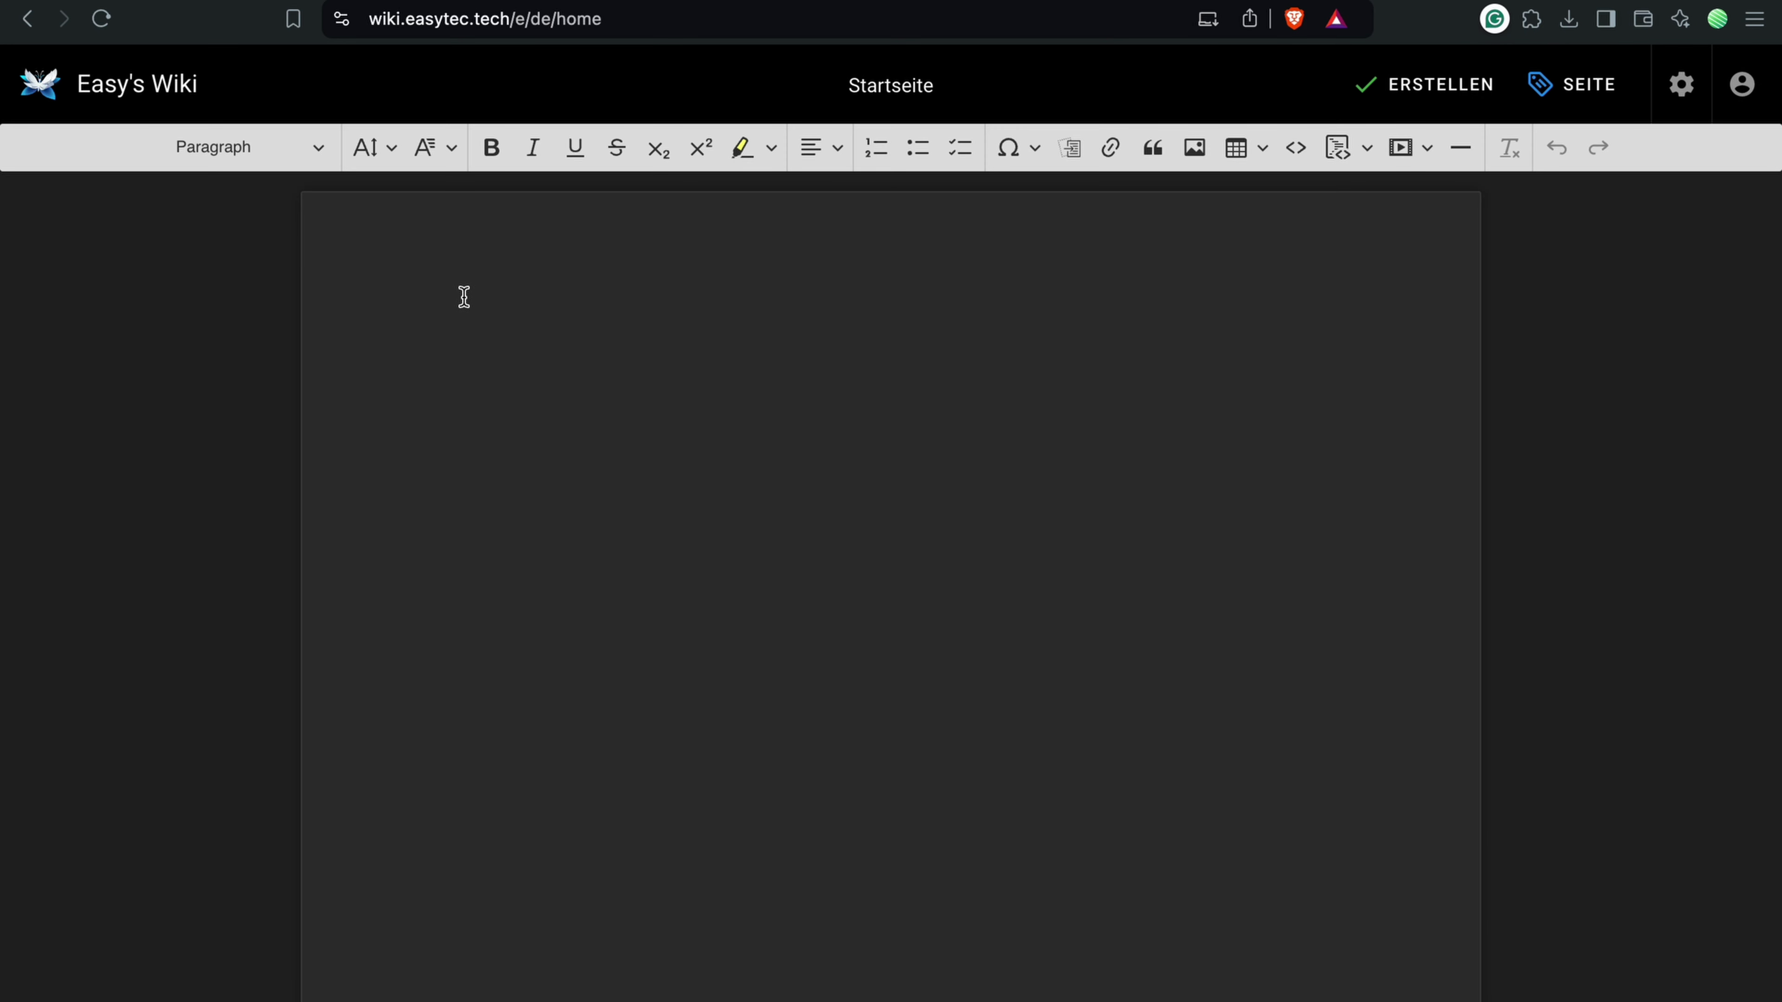
text(Hallo, ich begrüße dich recht herzlich auf meiner Wiki-Seite.  Hat mich sehr gefreut, bis bald.)
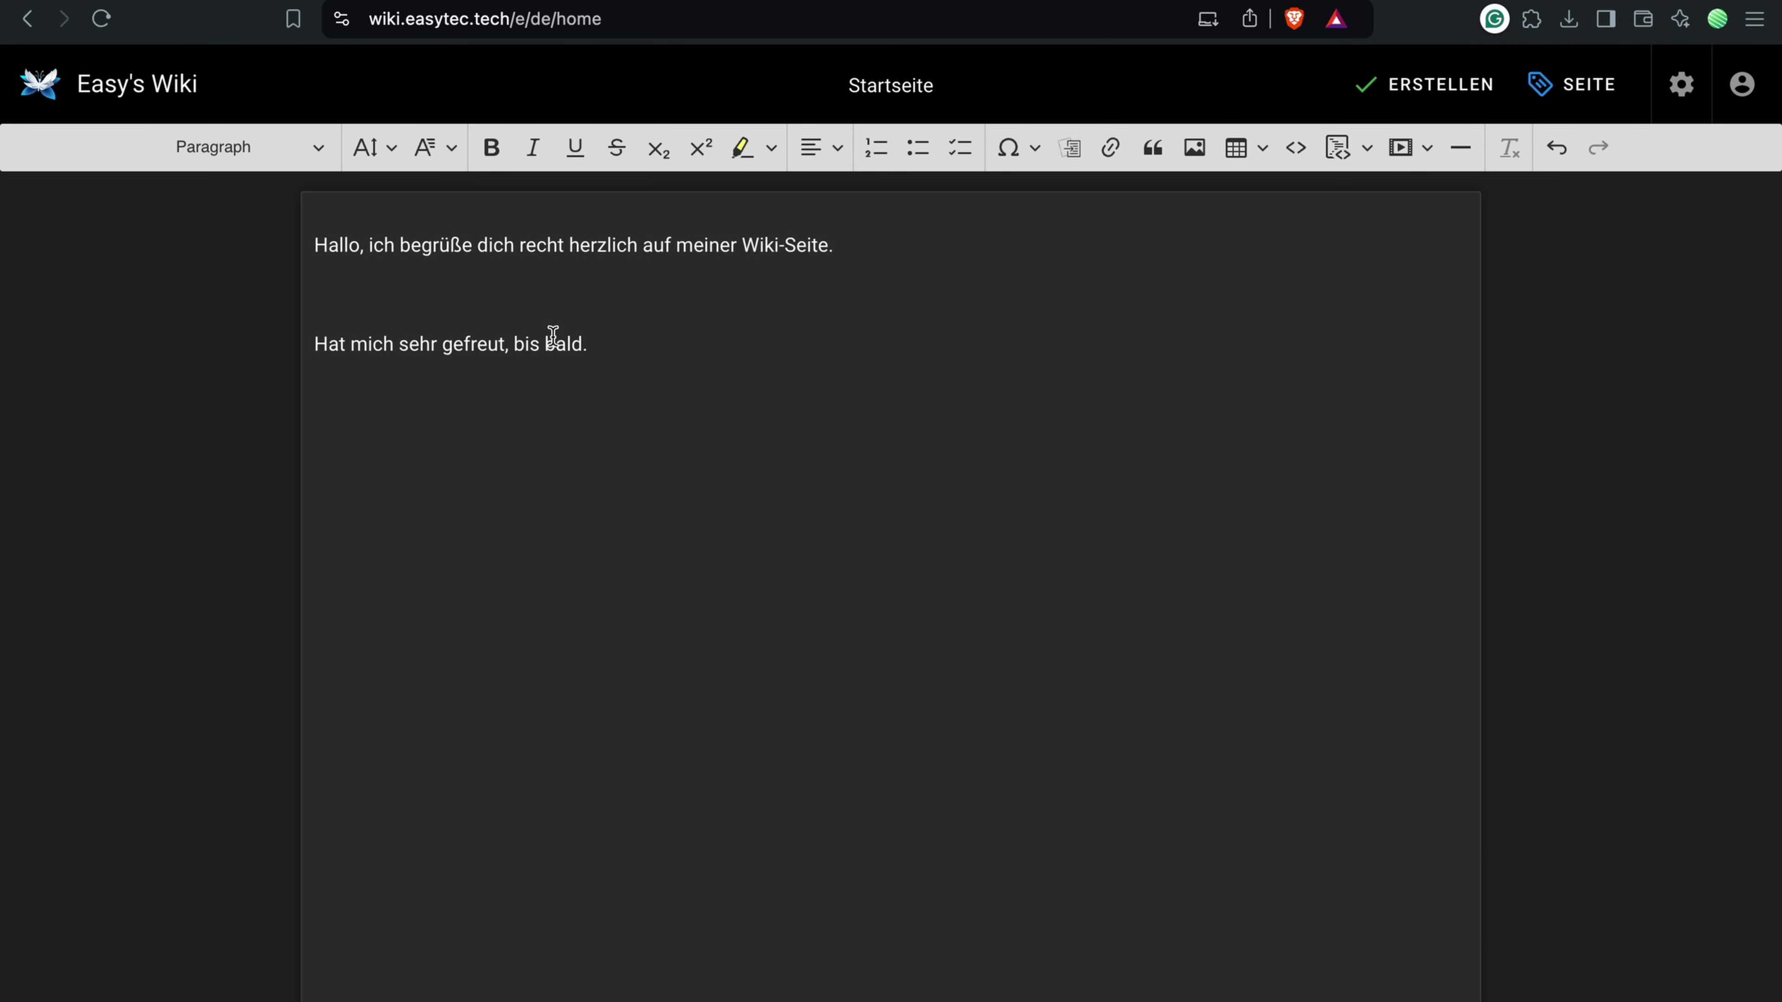
key(super+Left)
key(Return)
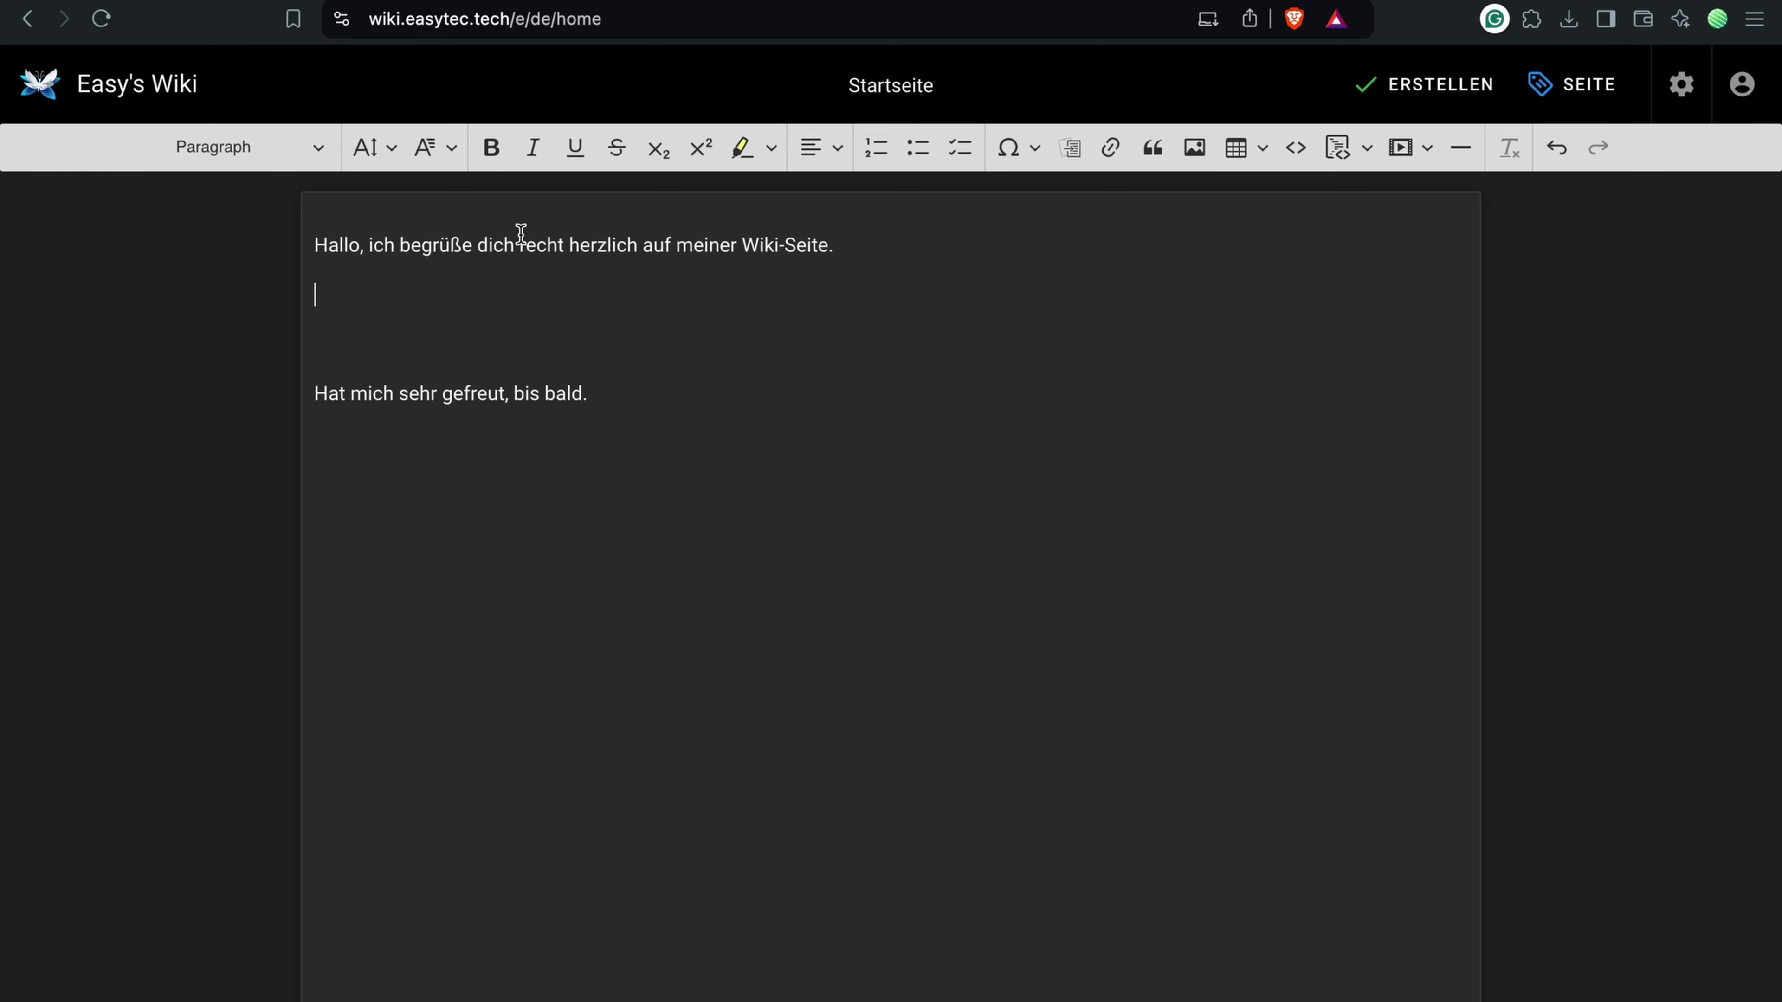
Step: Insert a 3×4 table between the paragraphs with '3' and 'vcvc' in cells
click(1232, 153)
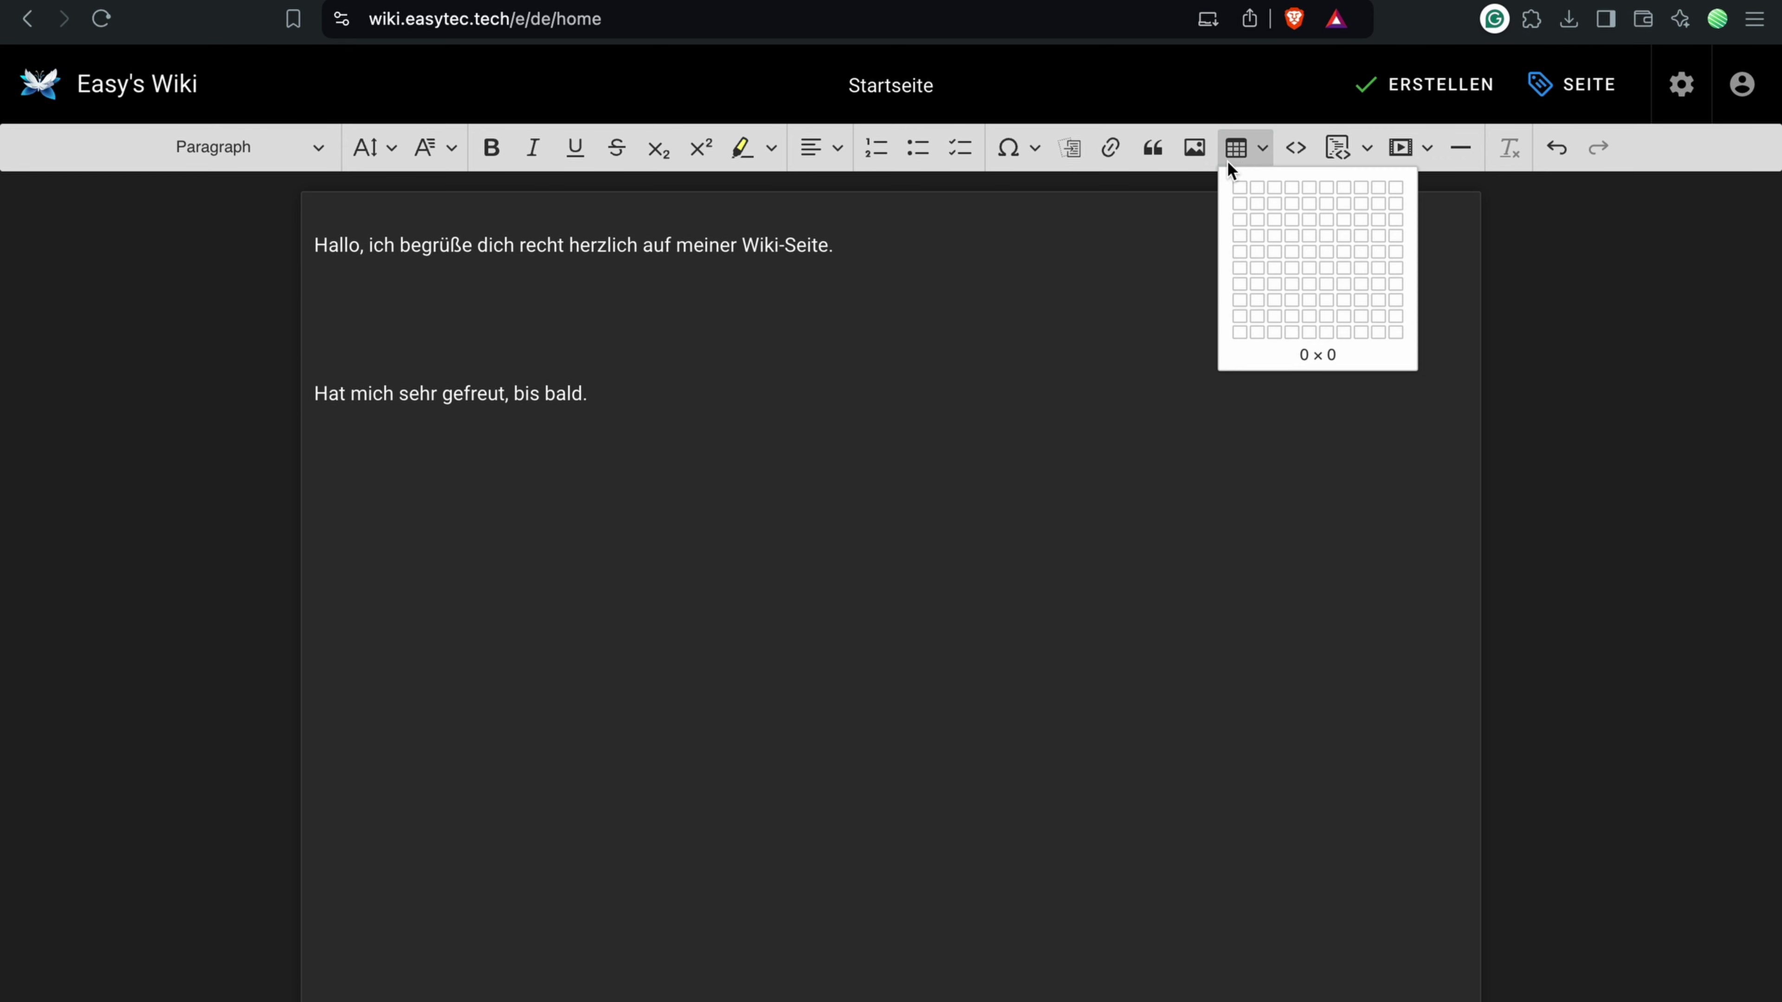
click(1295, 214)
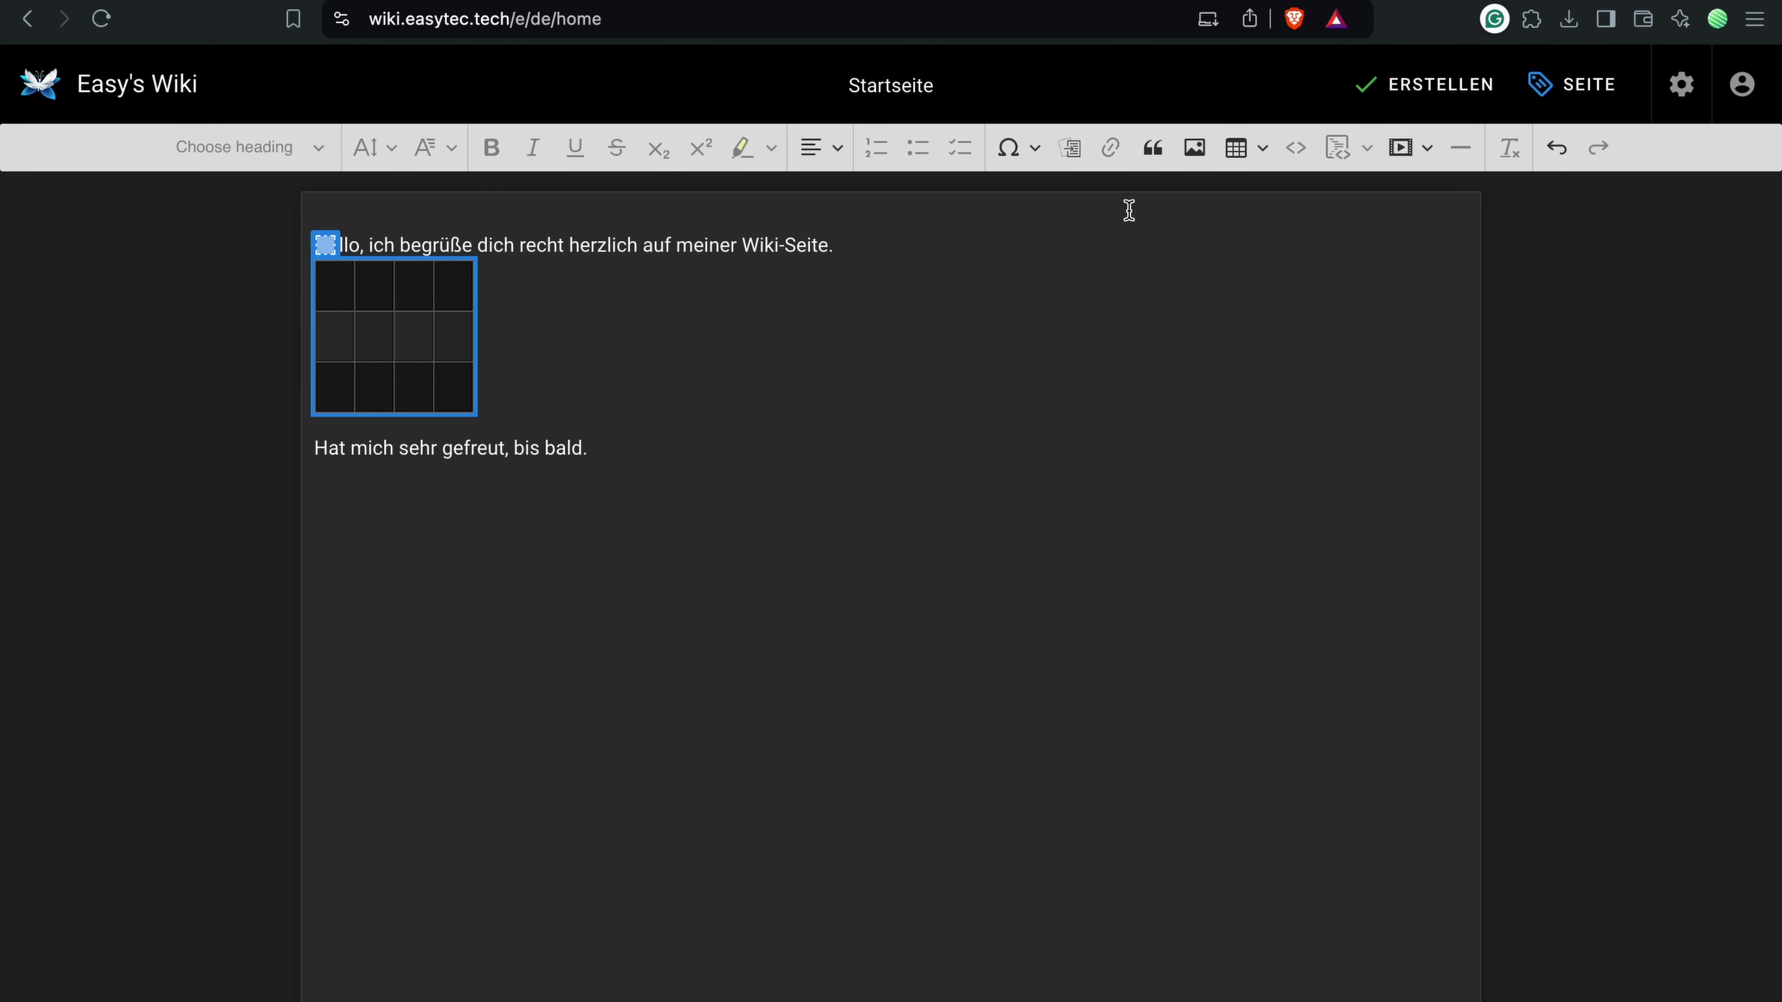
click(1064, 254)
click(413, 351)
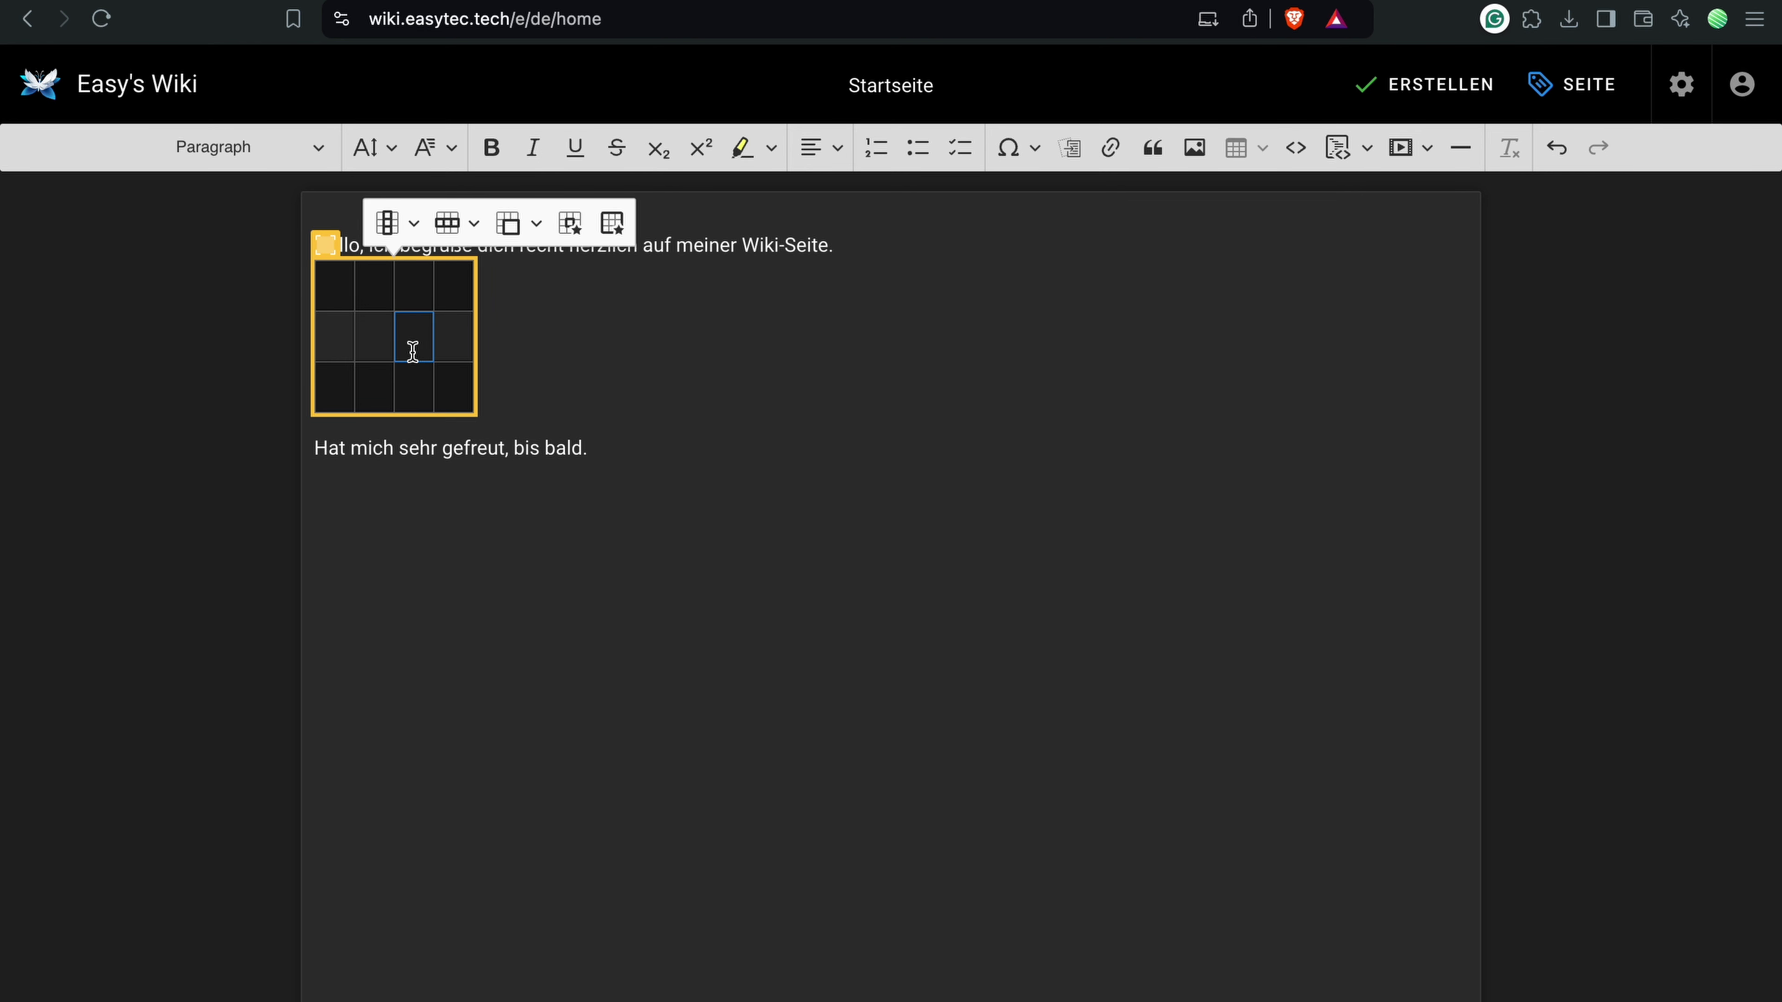
text(3)
click(372, 397)
text(vcvc)
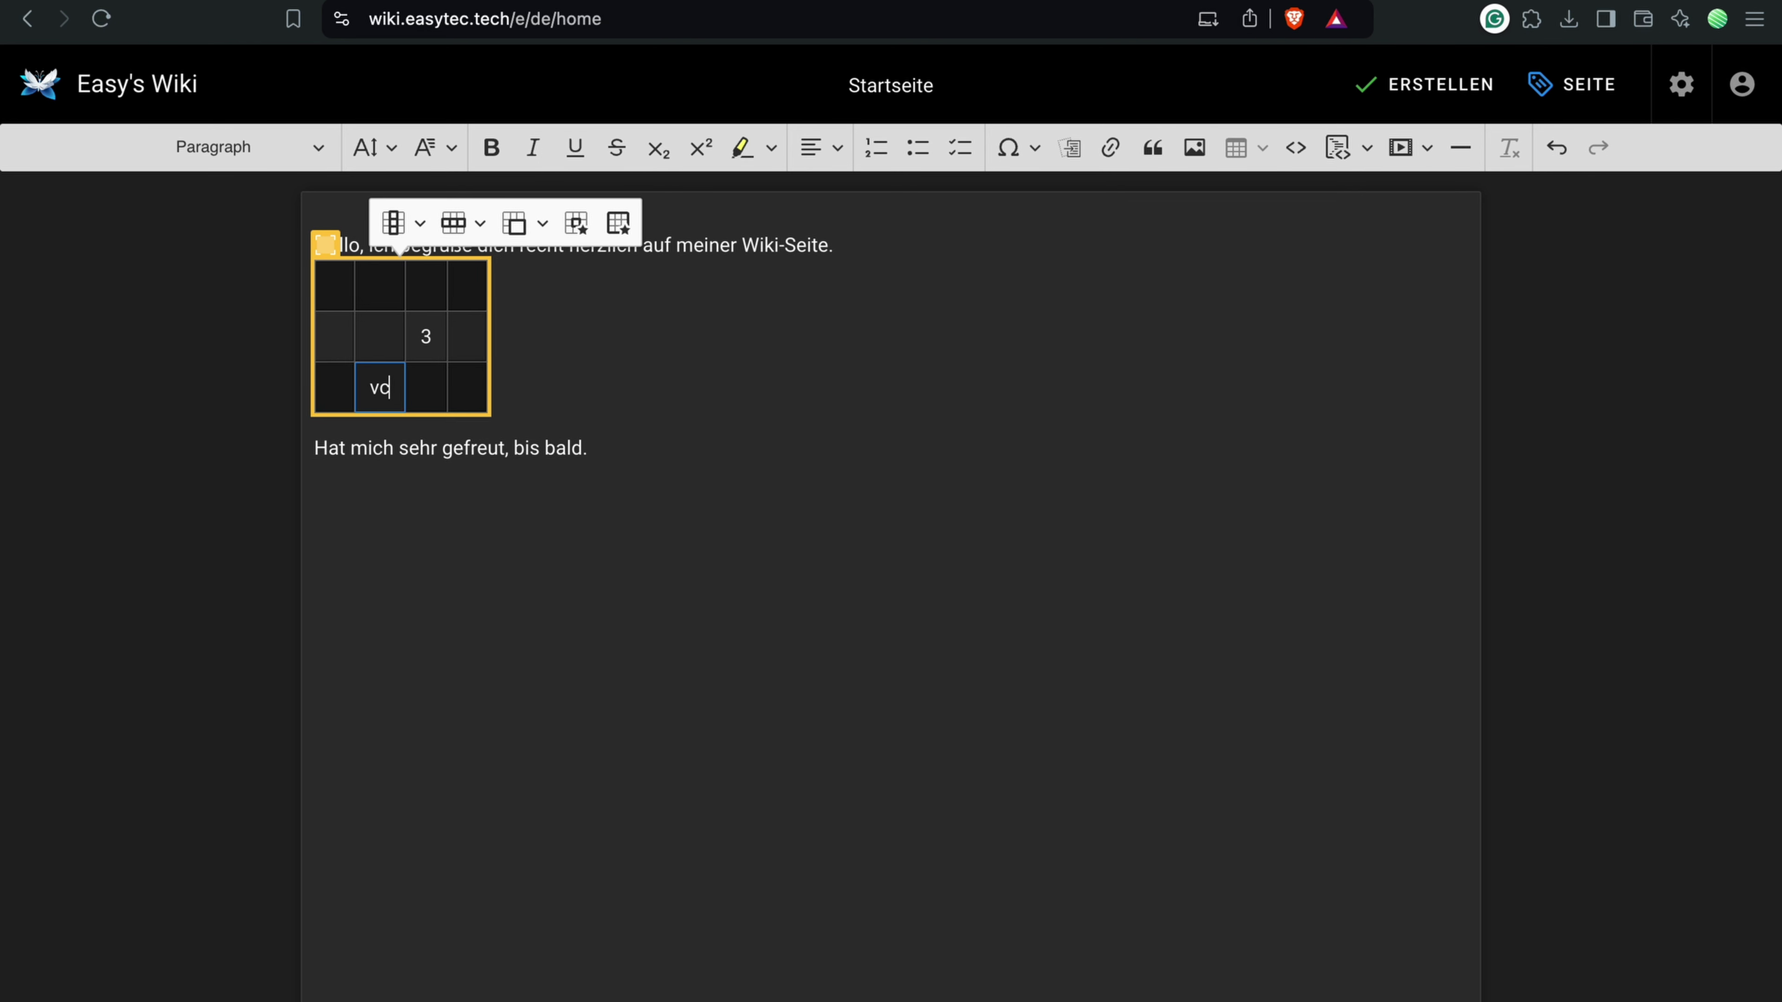
click(569, 414)
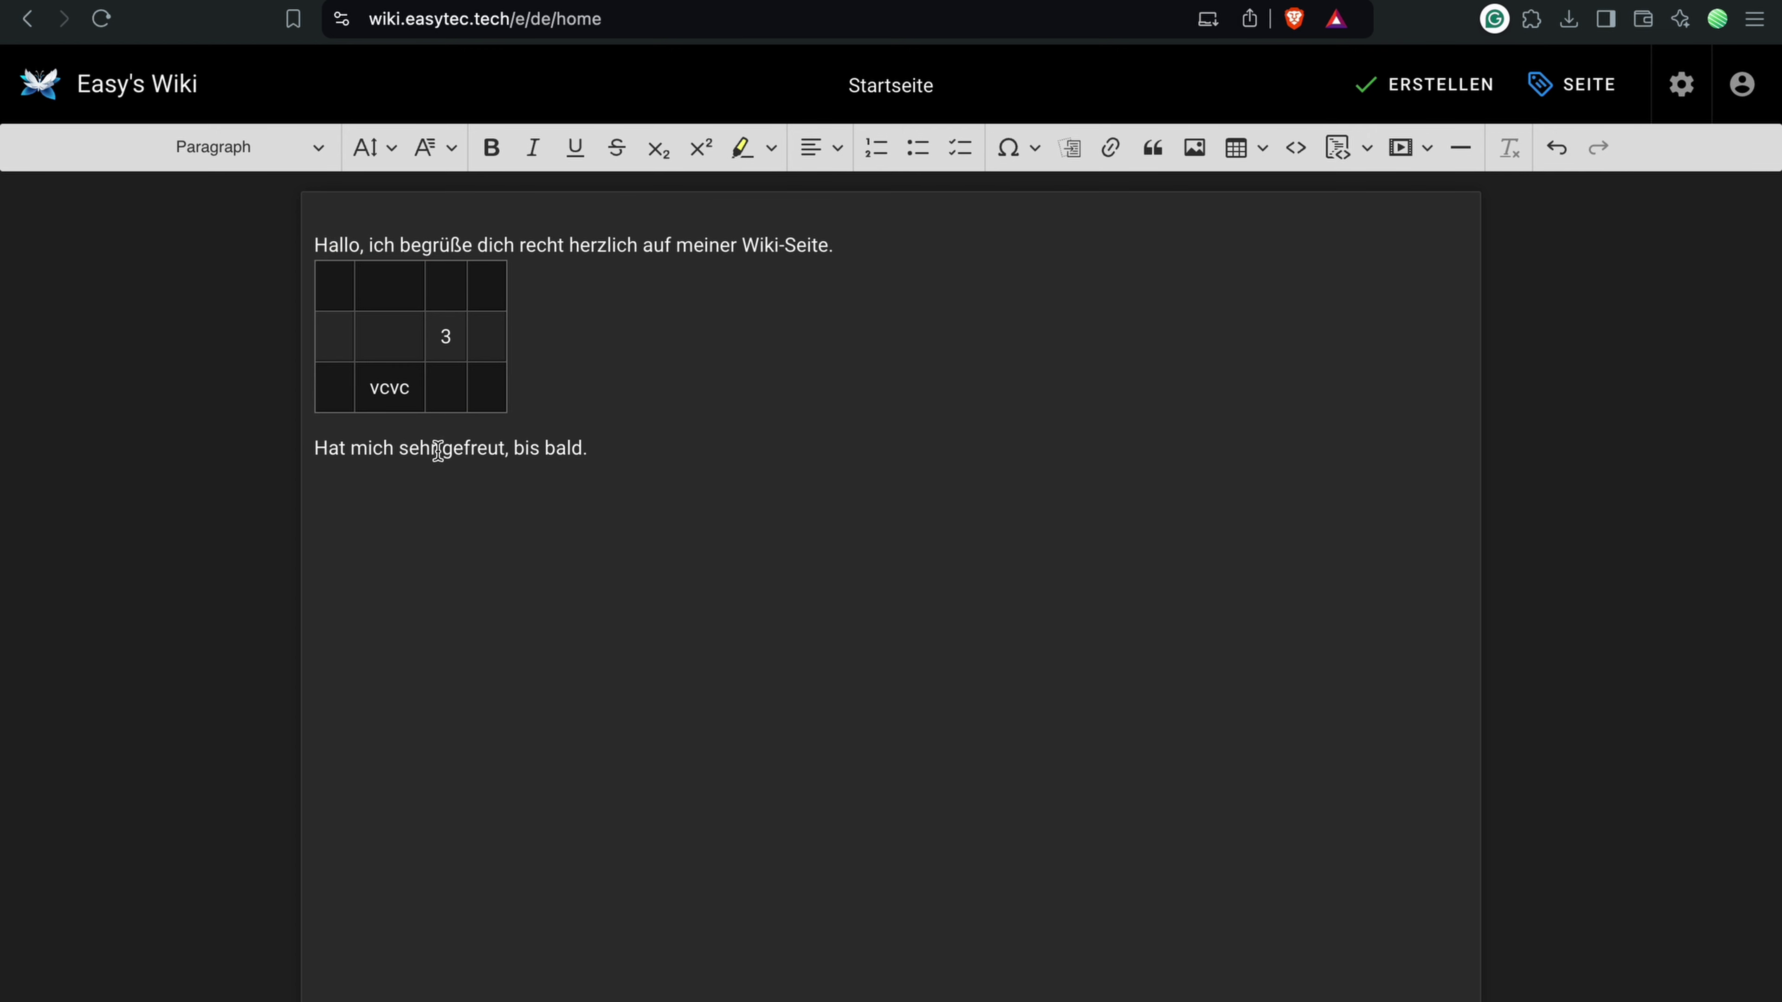
Step: Make gefreut bold, bald underlined, herzlich struck through and dich italic
double_click(456, 449)
click(491, 148)
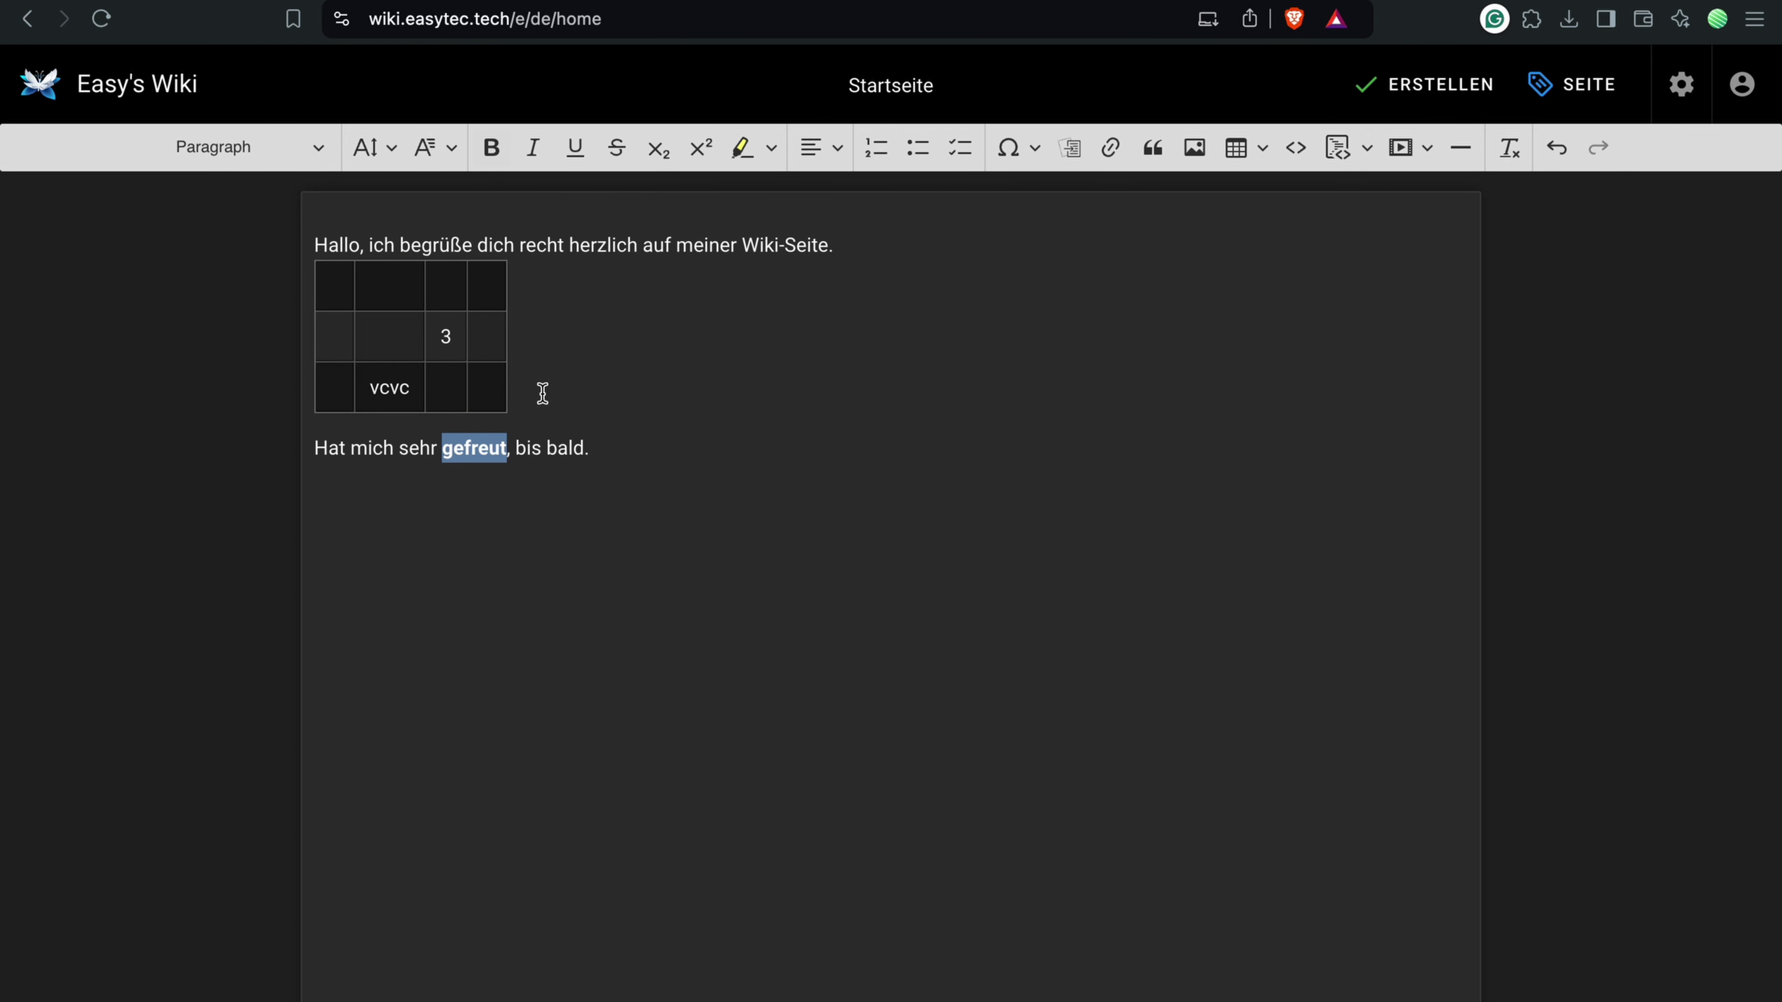
double_click(565, 448)
click(574, 147)
double_click(625, 244)
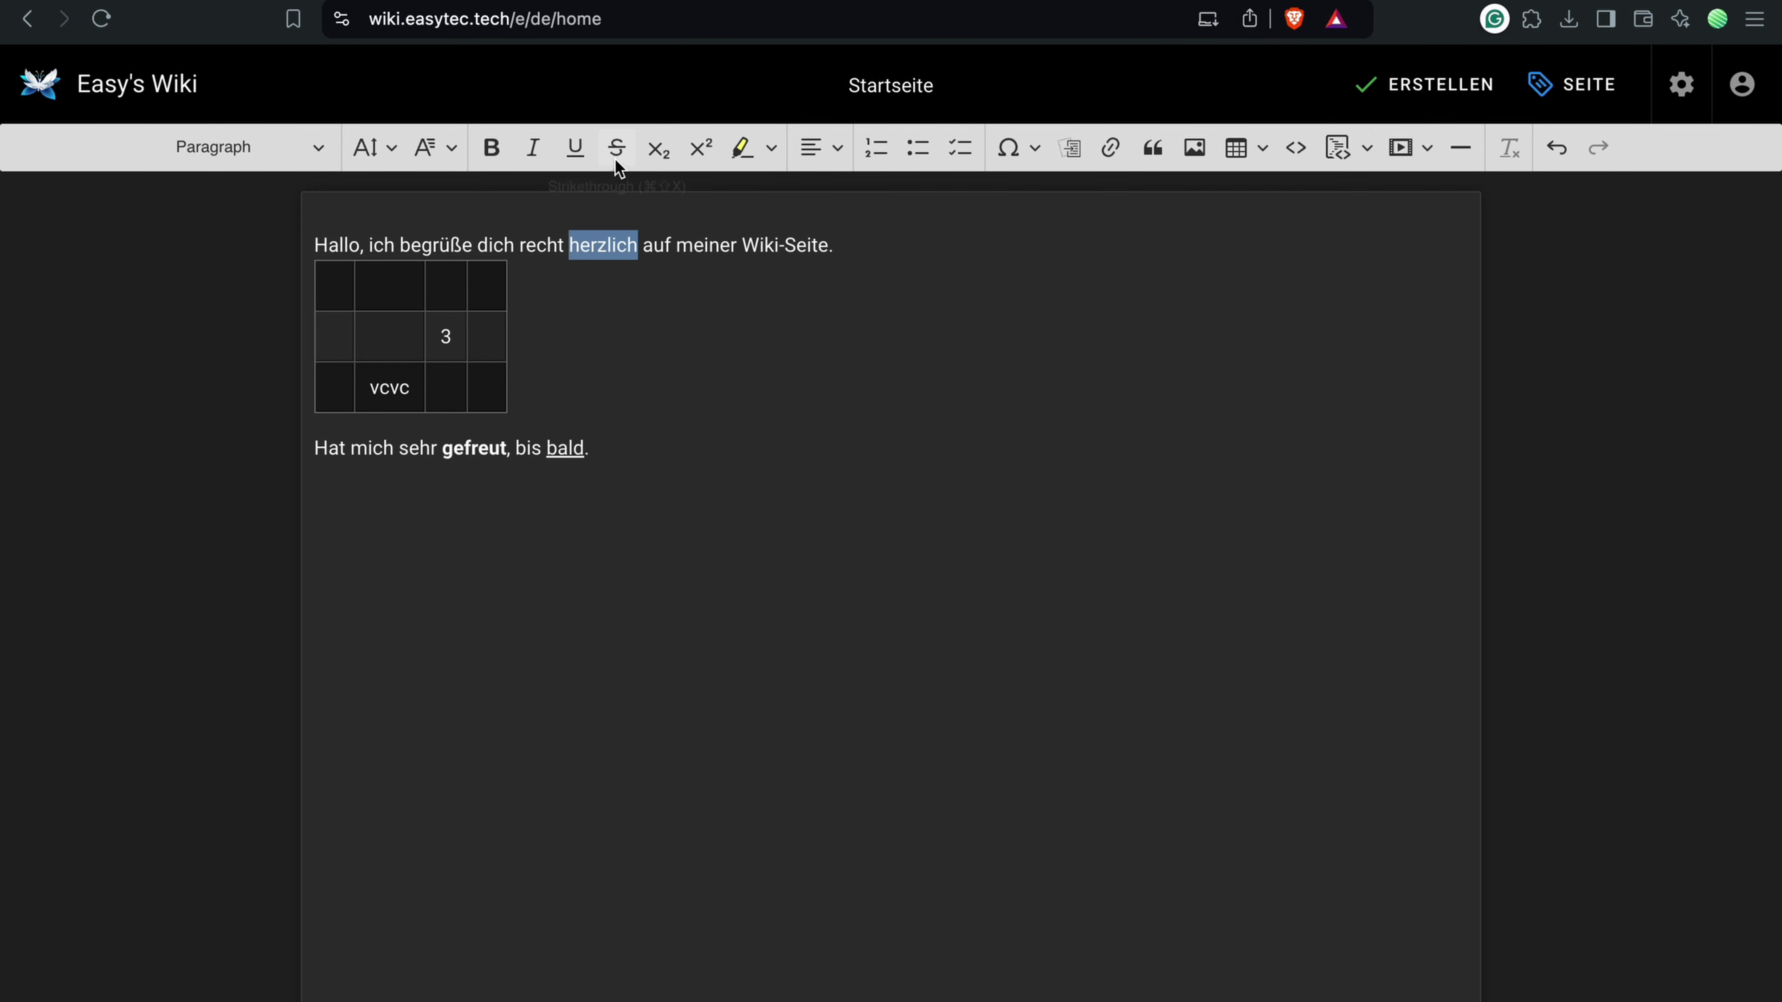
click(616, 149)
double_click(497, 245)
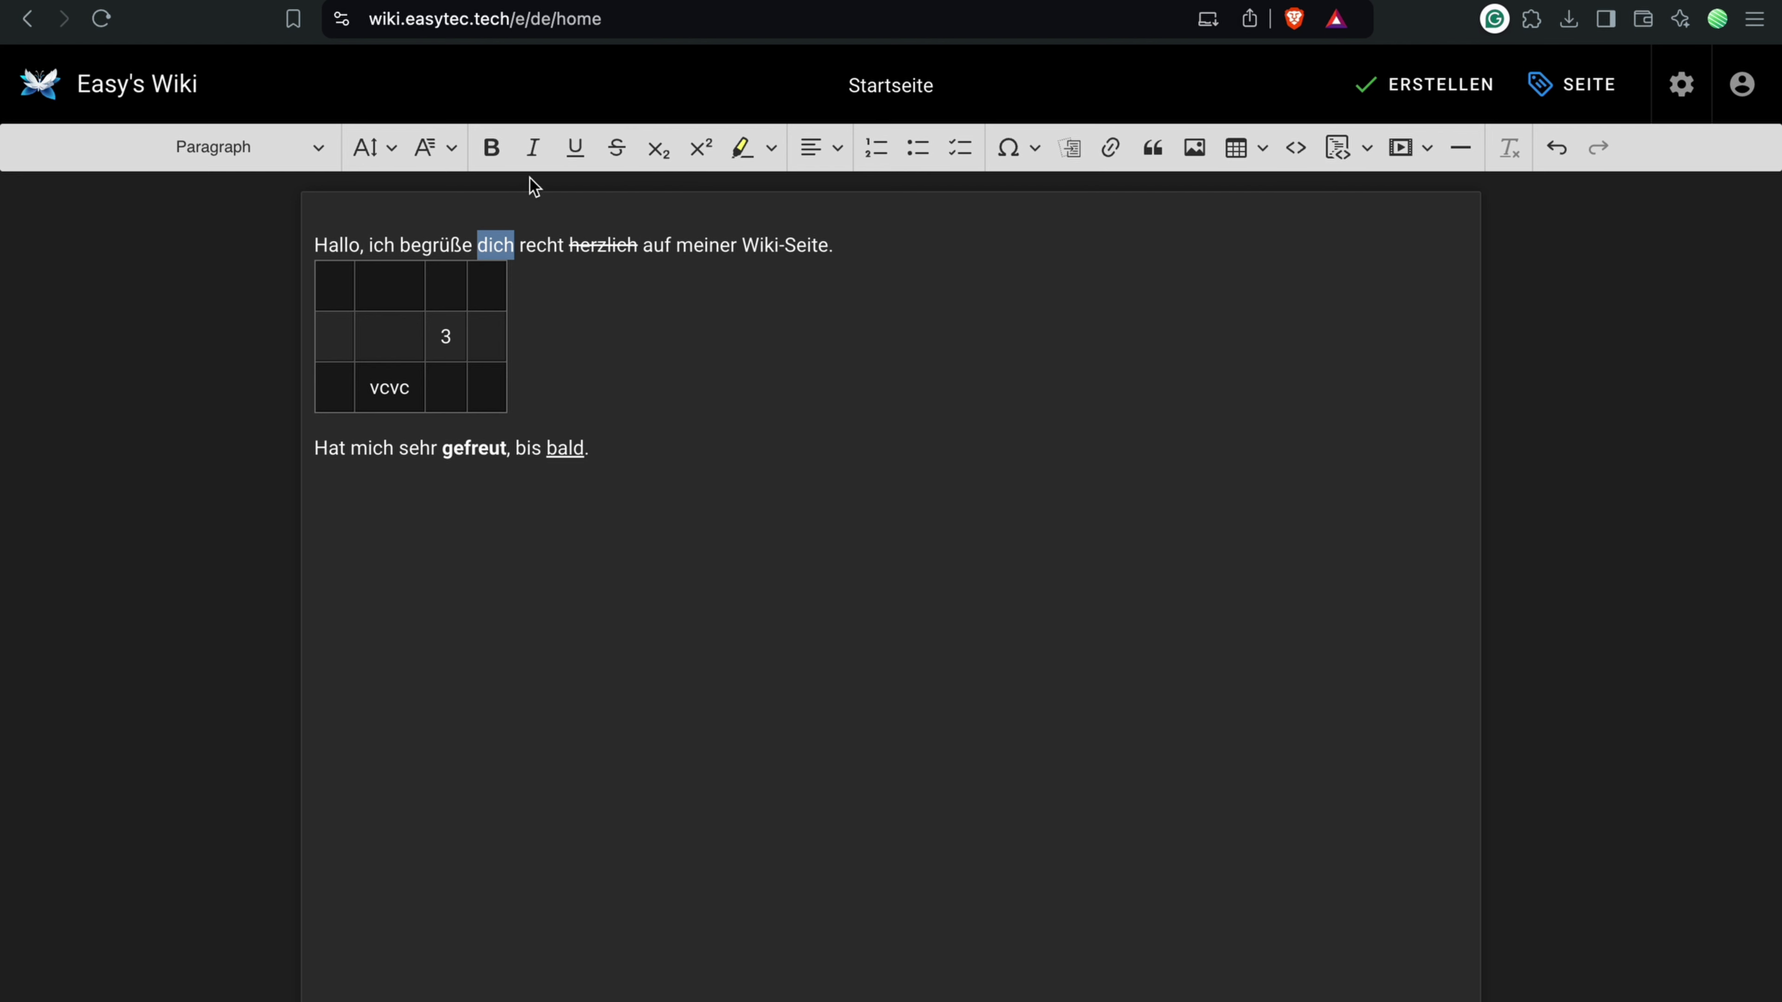
click(532, 153)
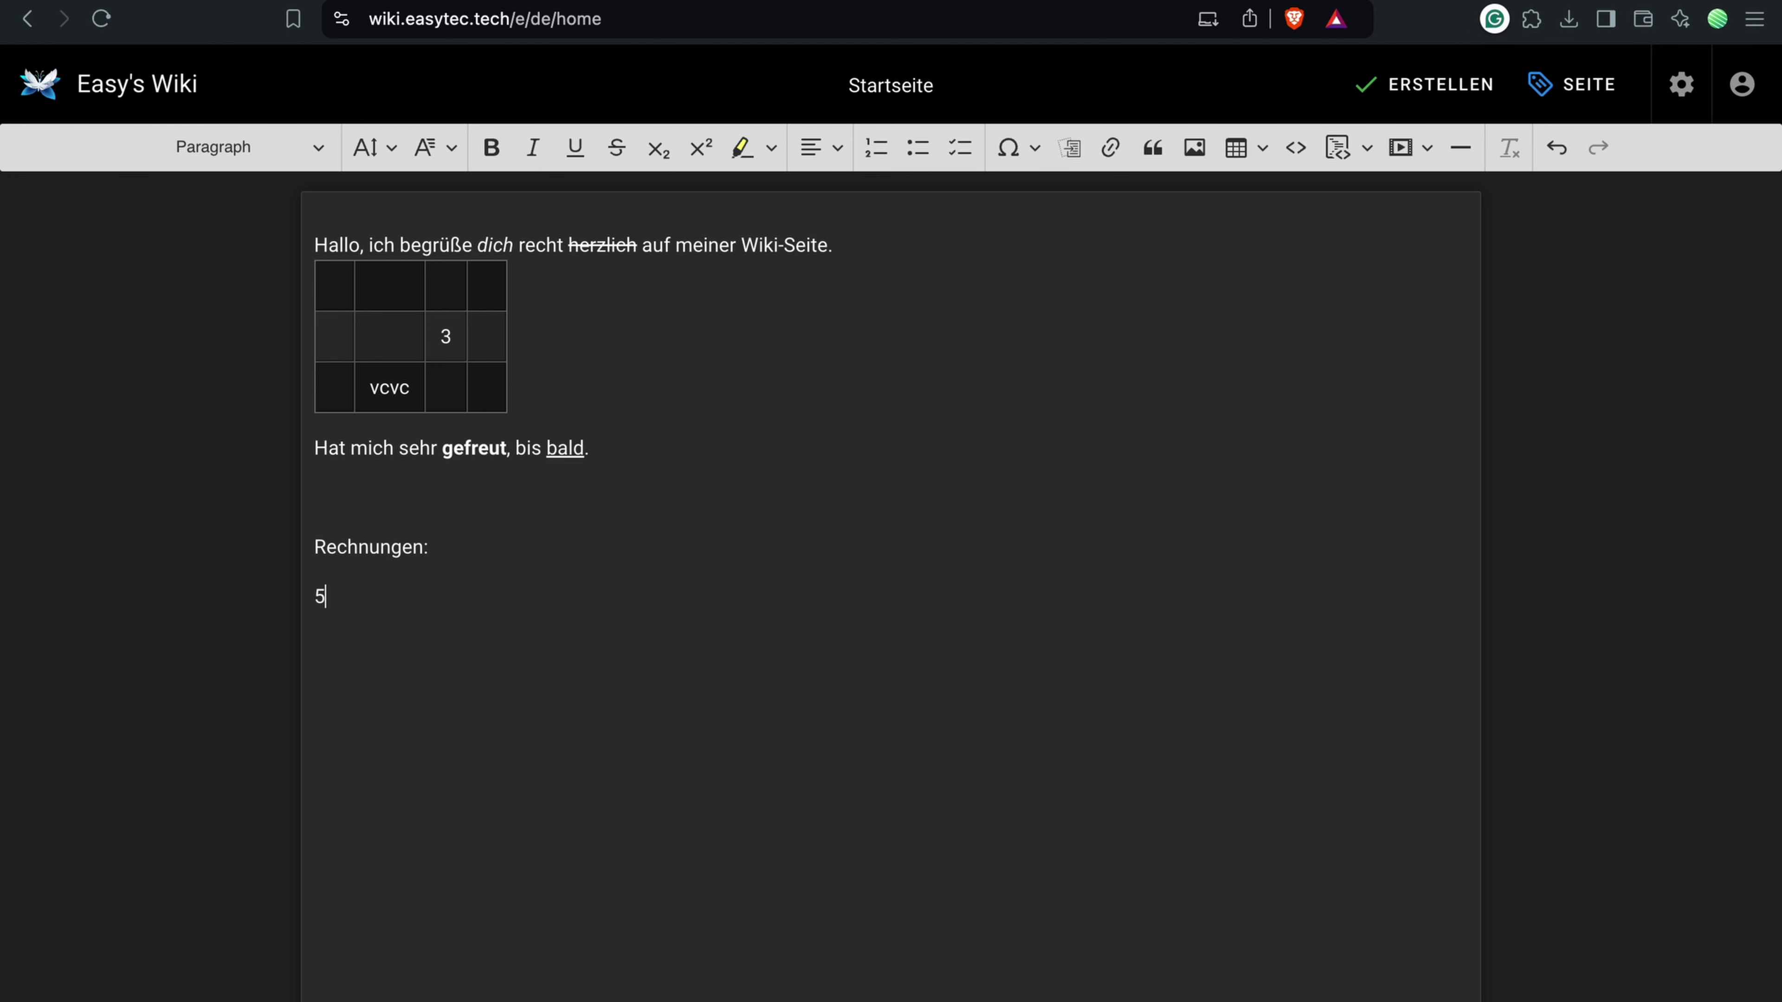
Step: Add the formula 5² = 25 and a blockquote with the pasted example sentence
click(693, 162)
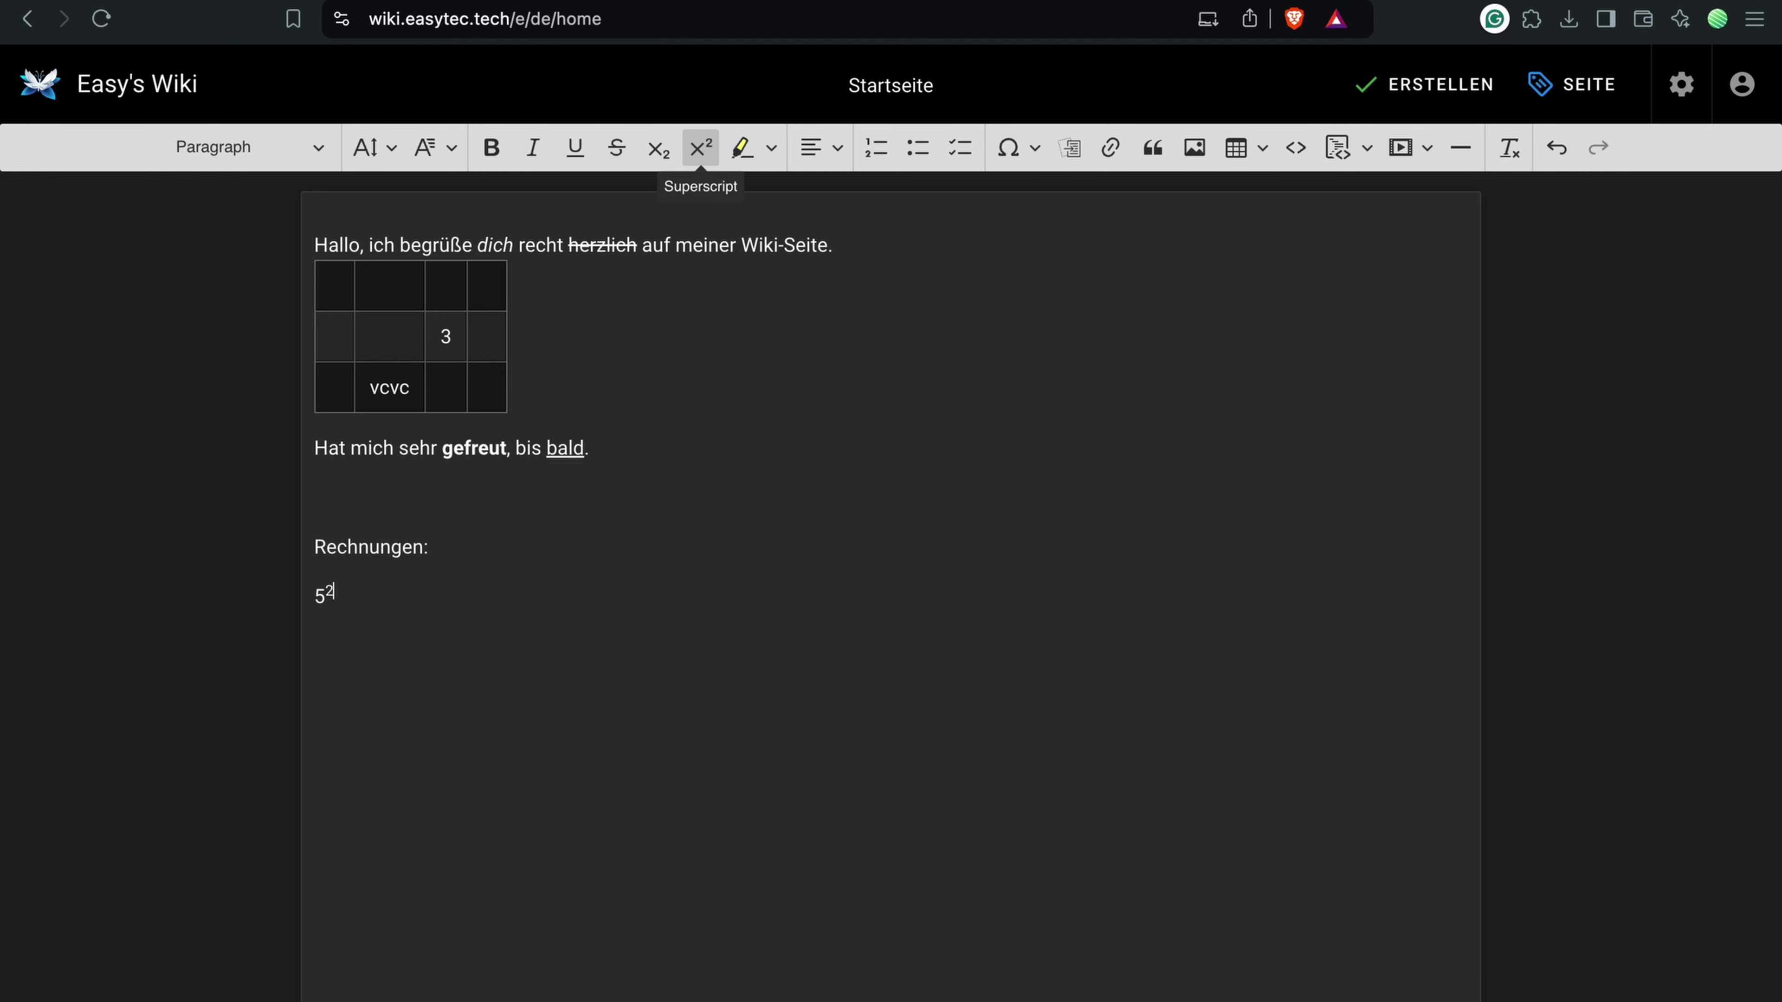
click(694, 161)
text(= 25)
key(Return)
text(>)
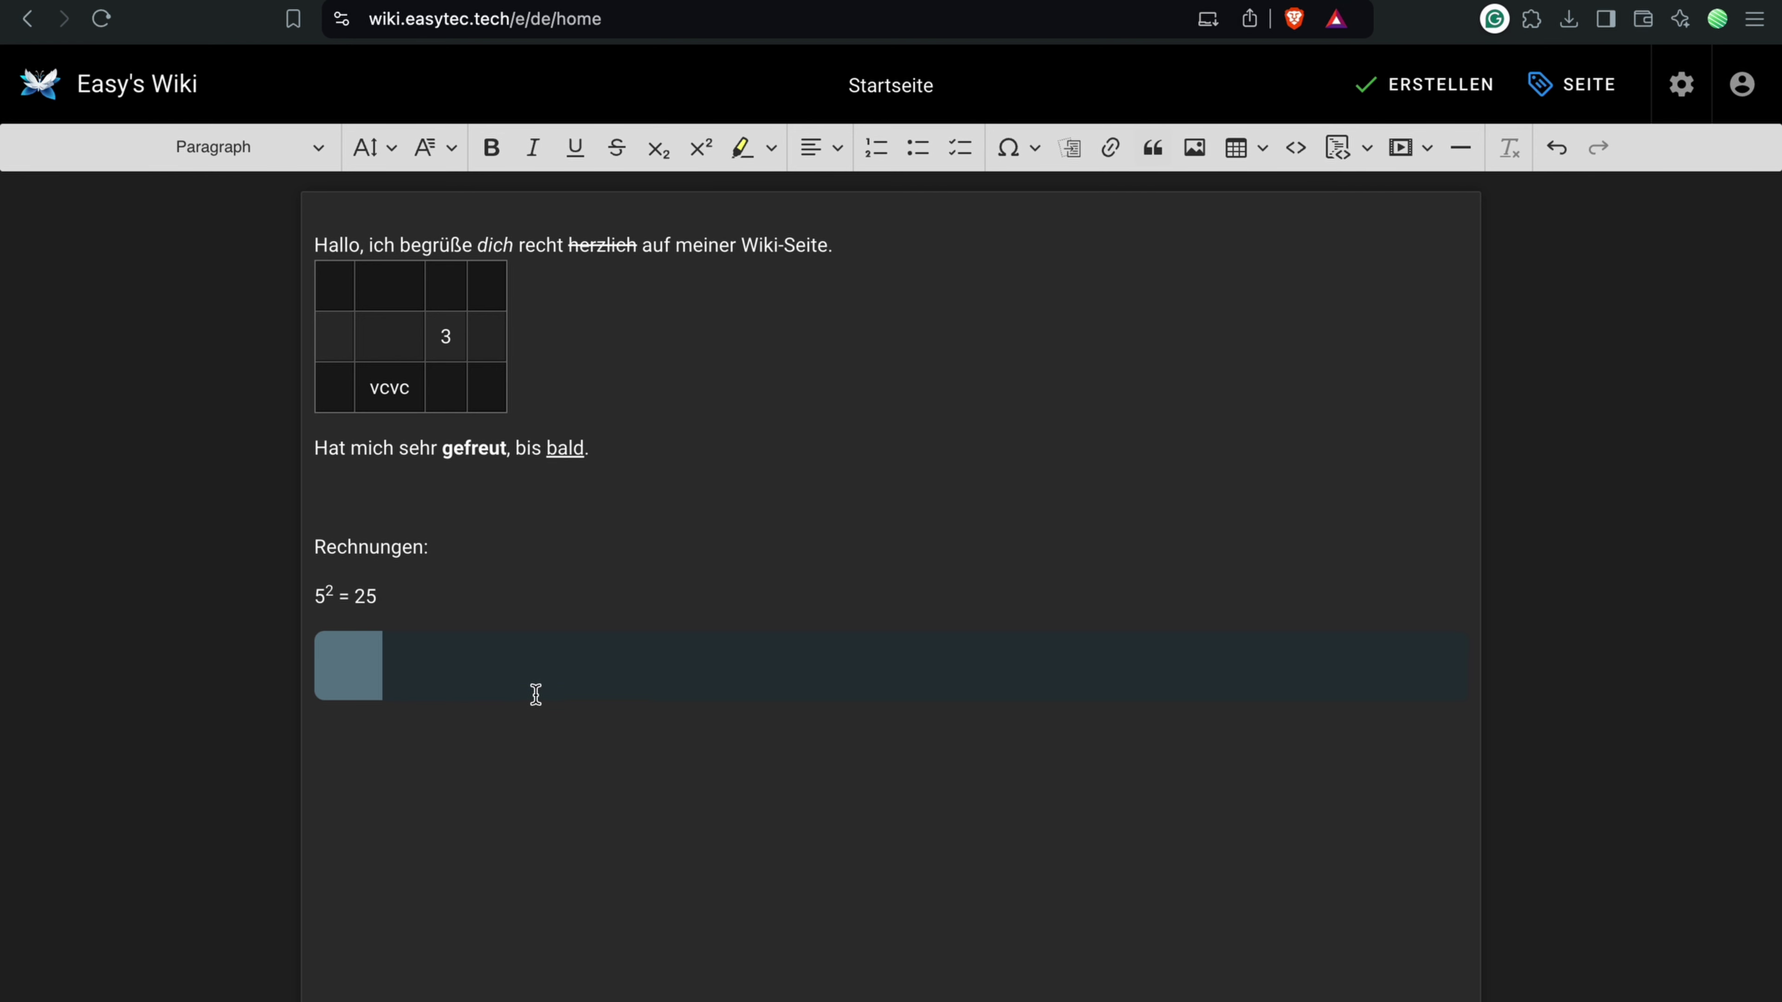
text(Beispielsweise ist das hier sehr cool. :D)
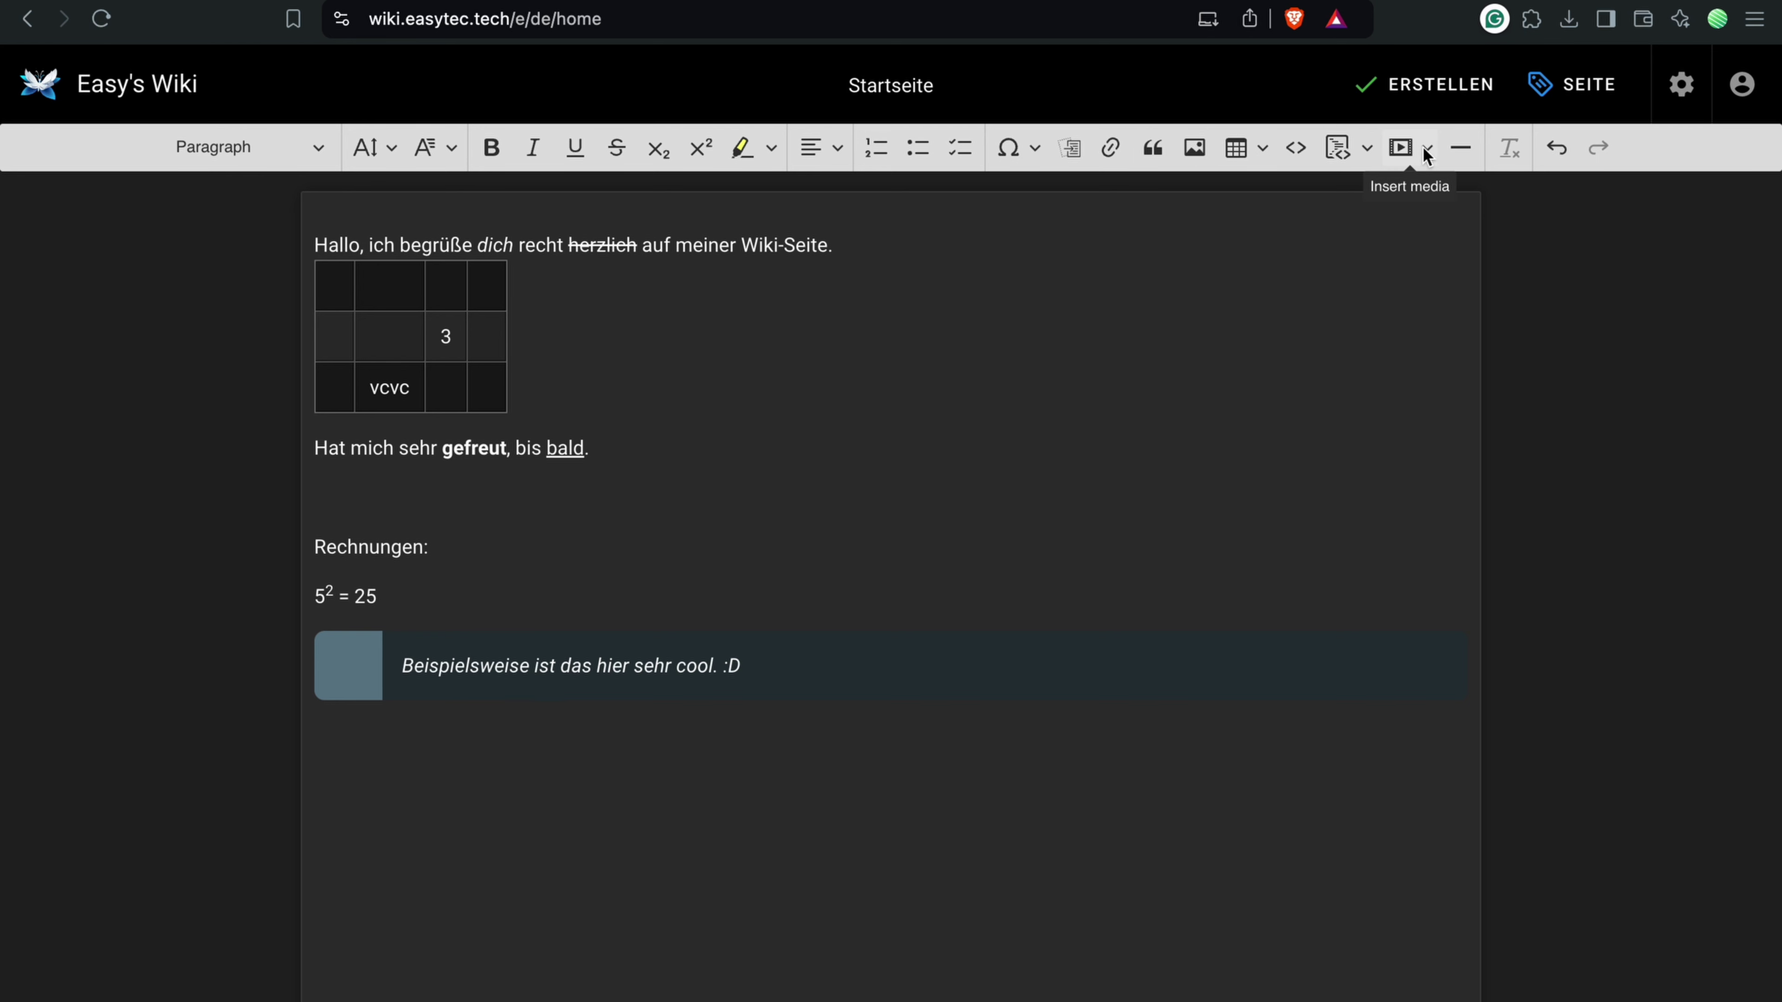
click(1032, 149)
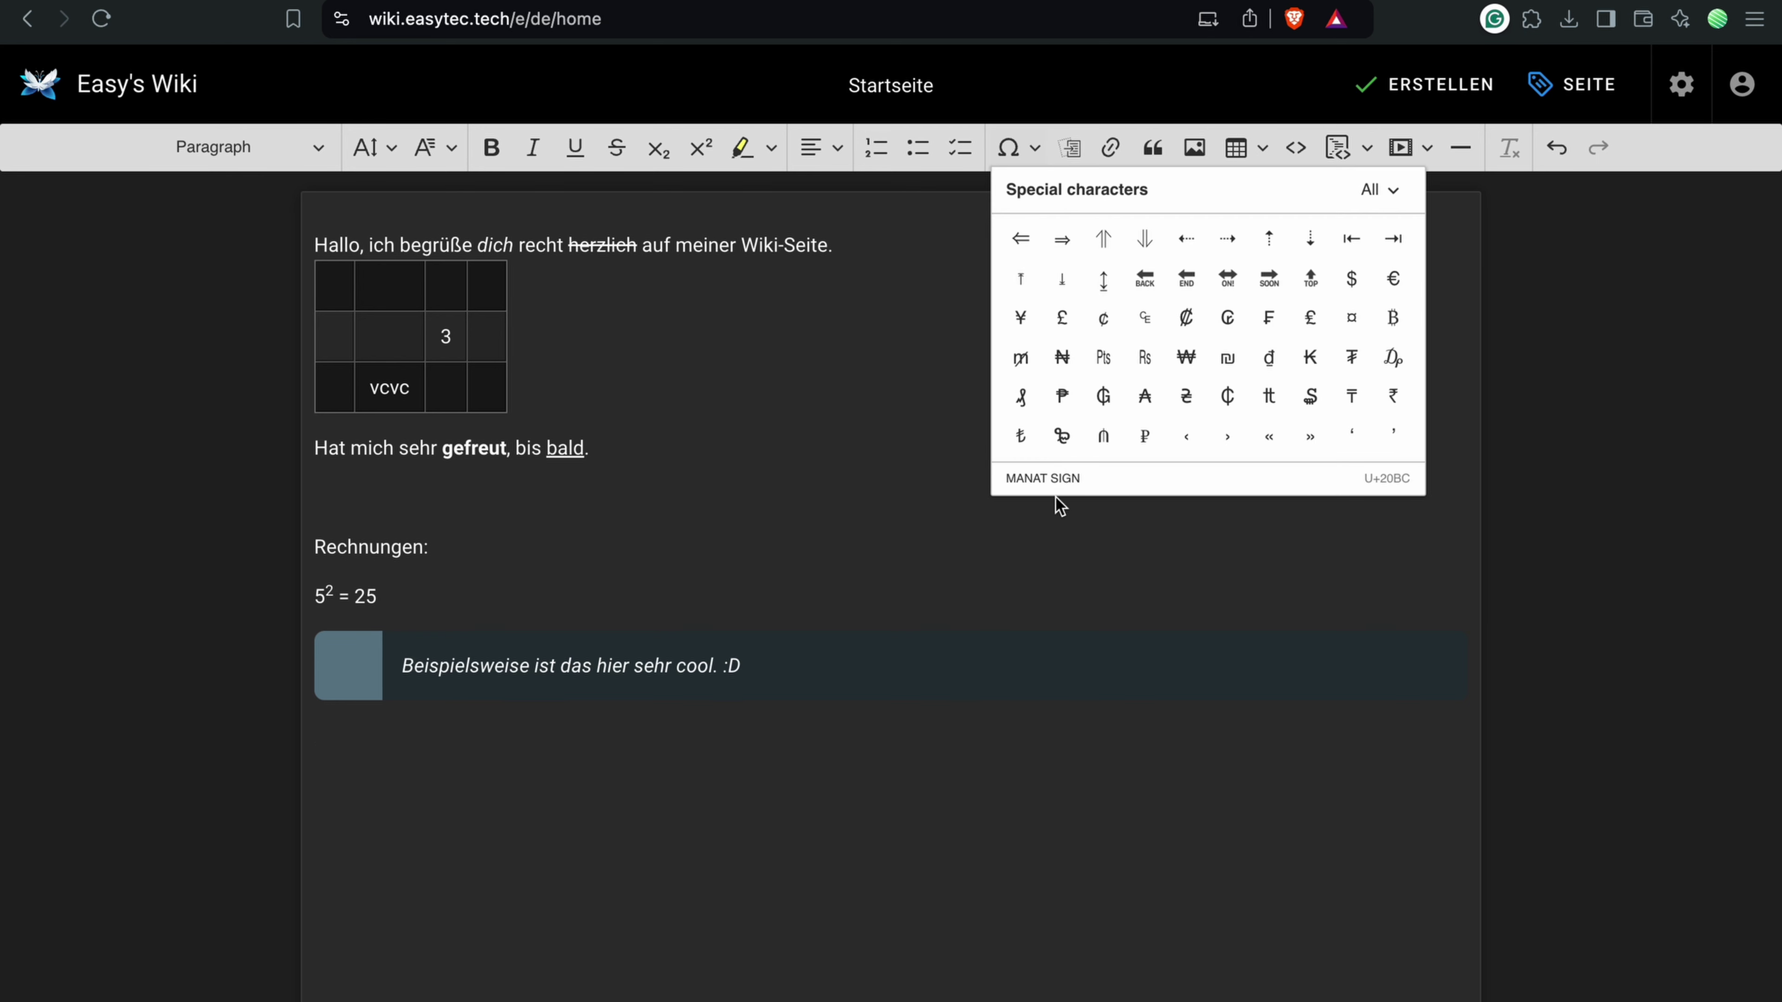
click(800, 772)
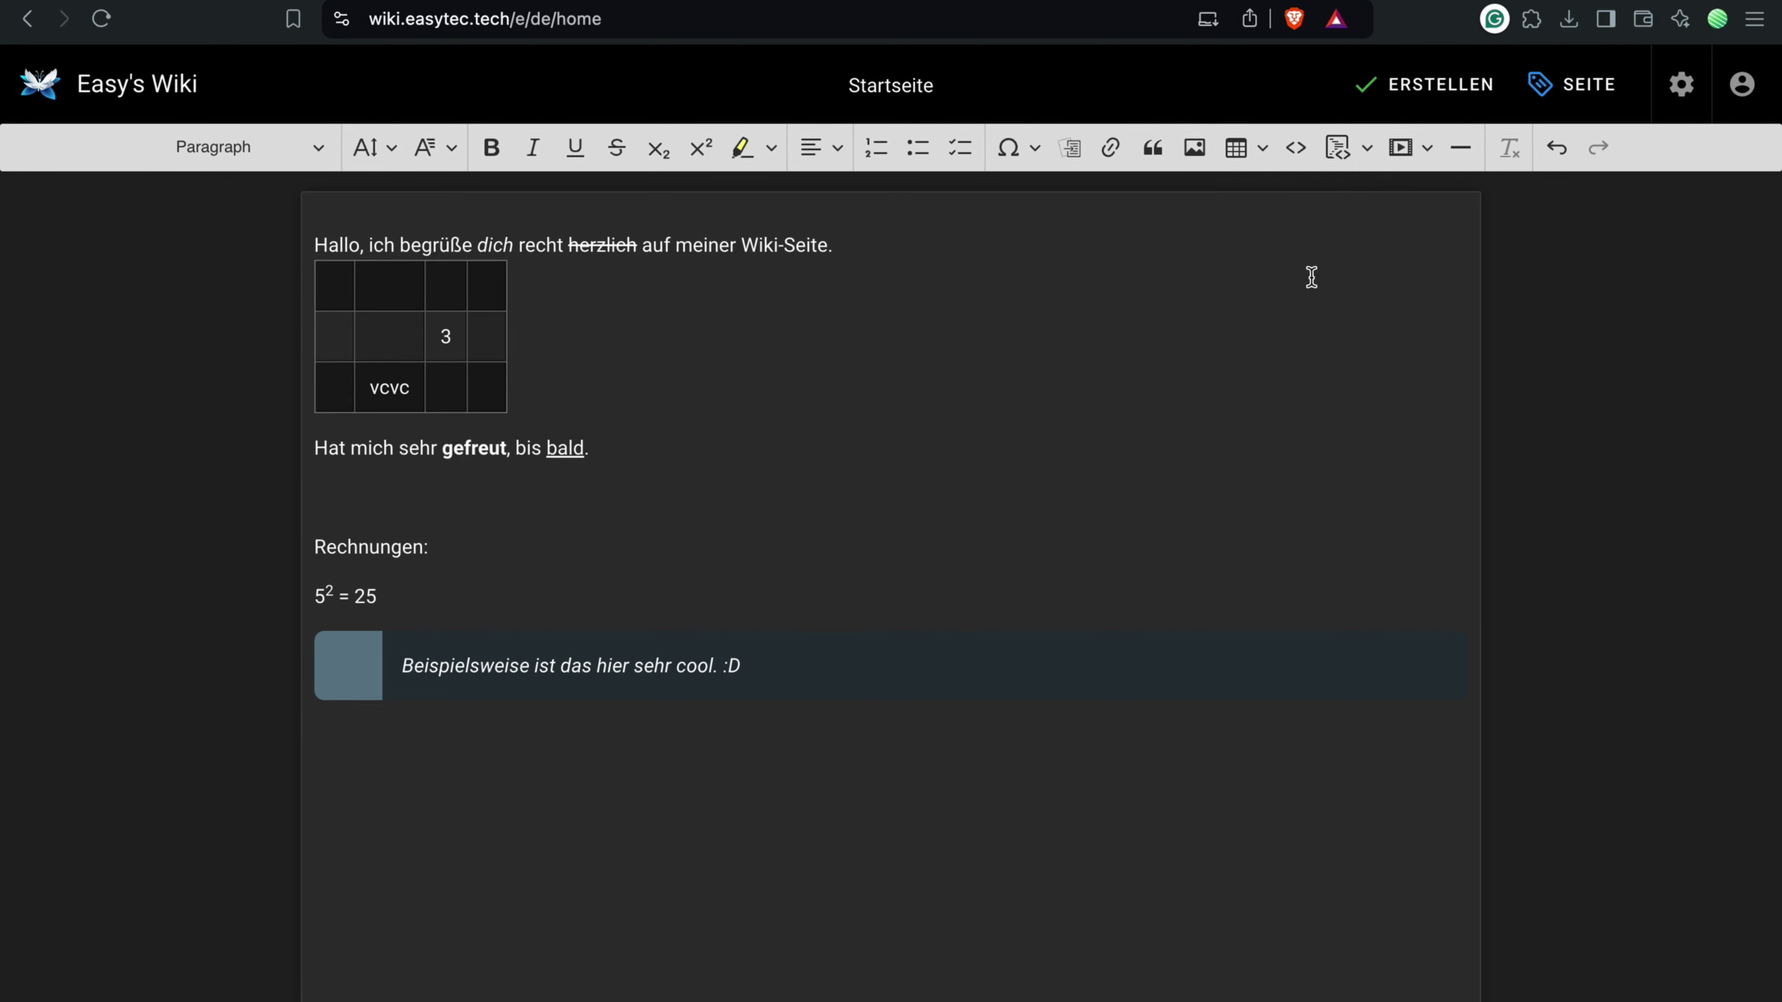
Step: Save the Startseite with ERSTELLEN, review the published page, and select its /de/start address
click(1421, 92)
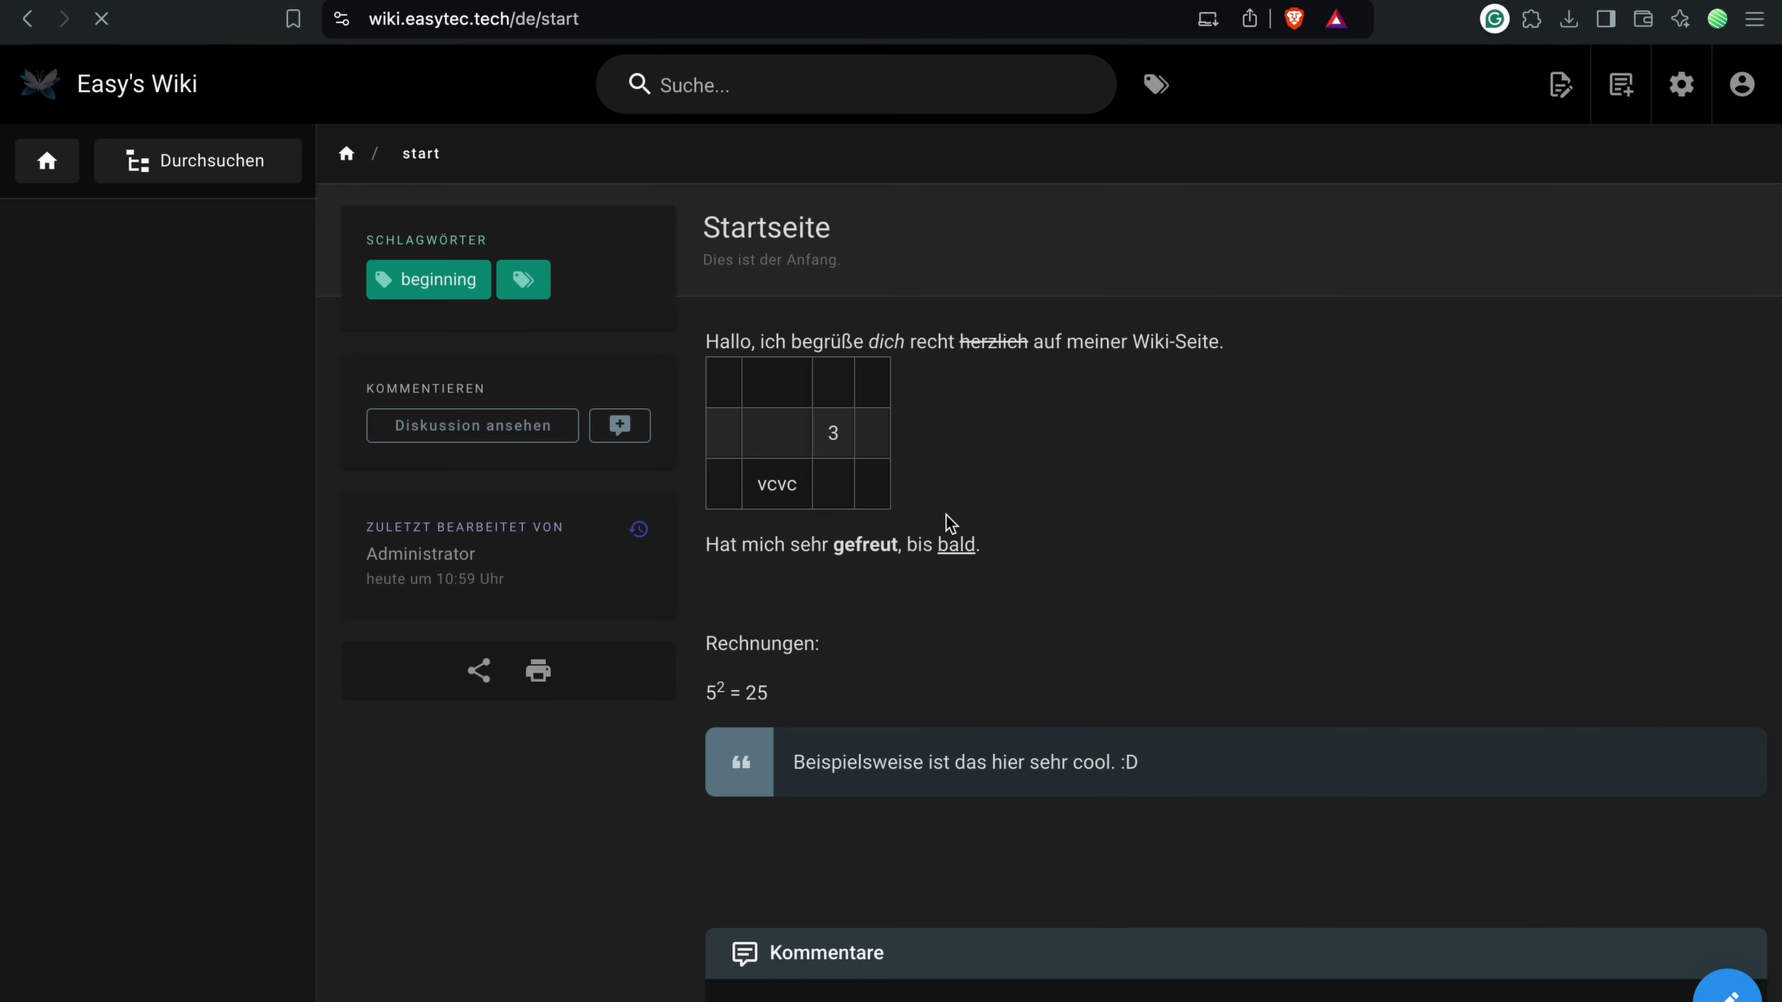
scroll(972, 567, down, 4)
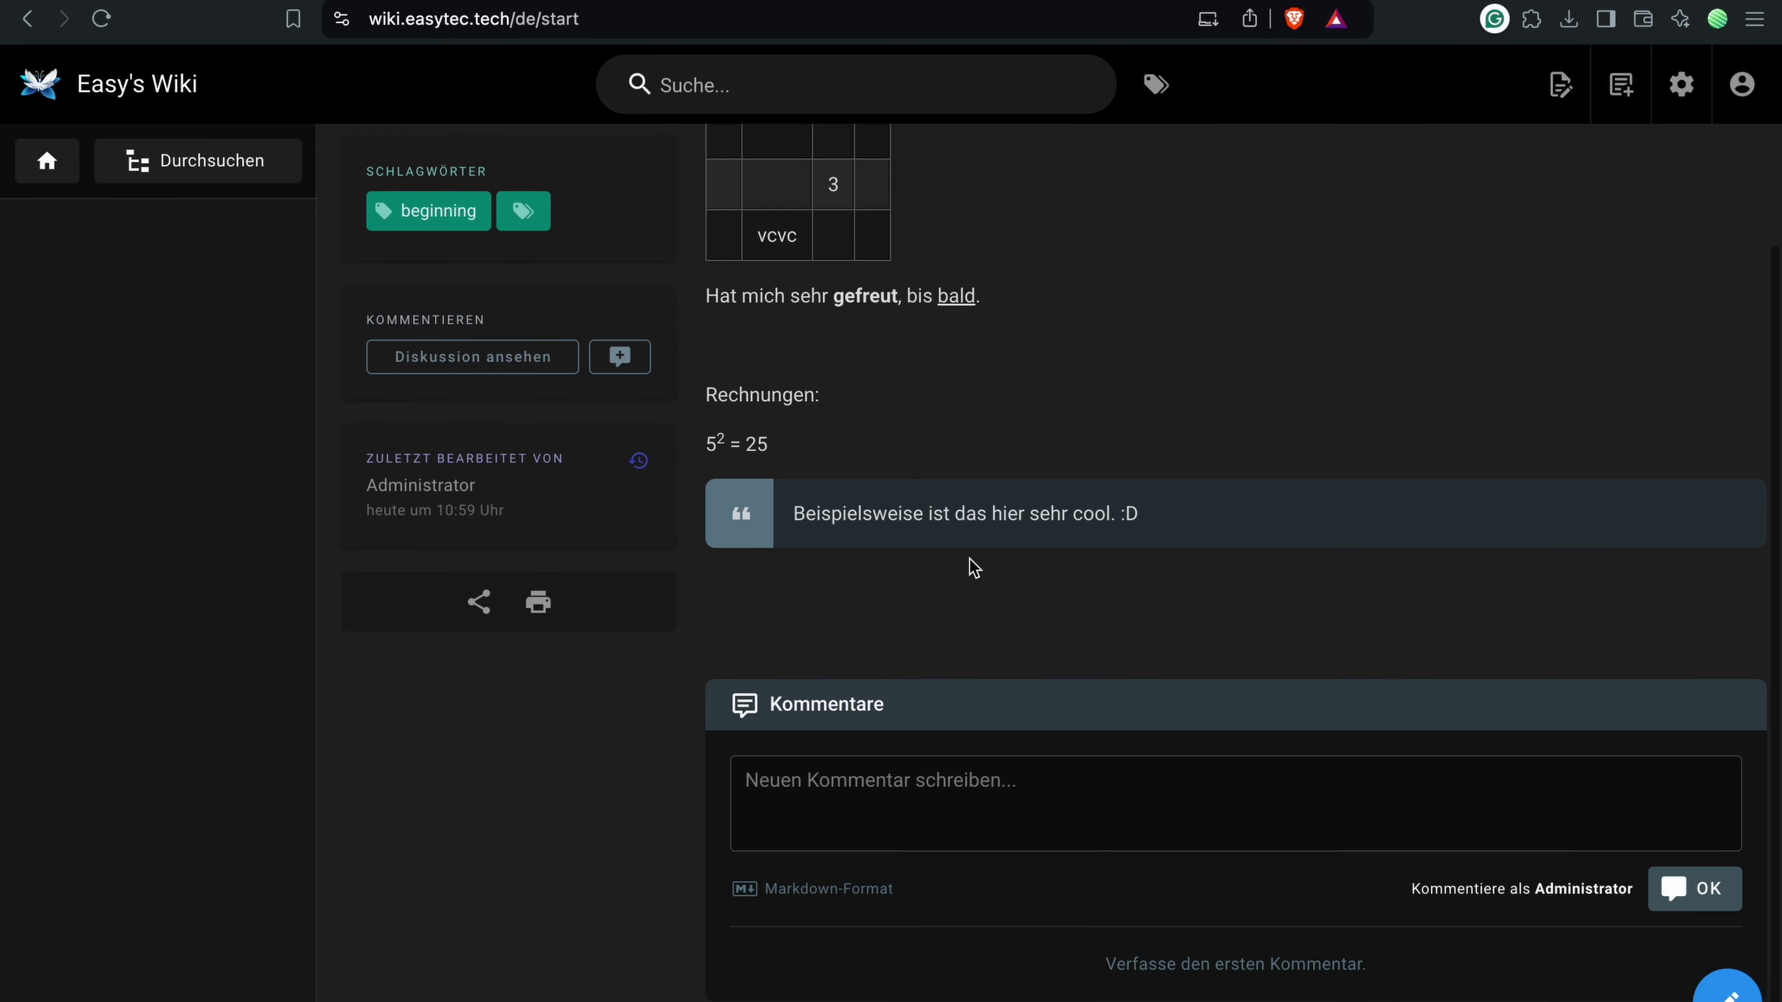
scroll(972, 566, up, 4)
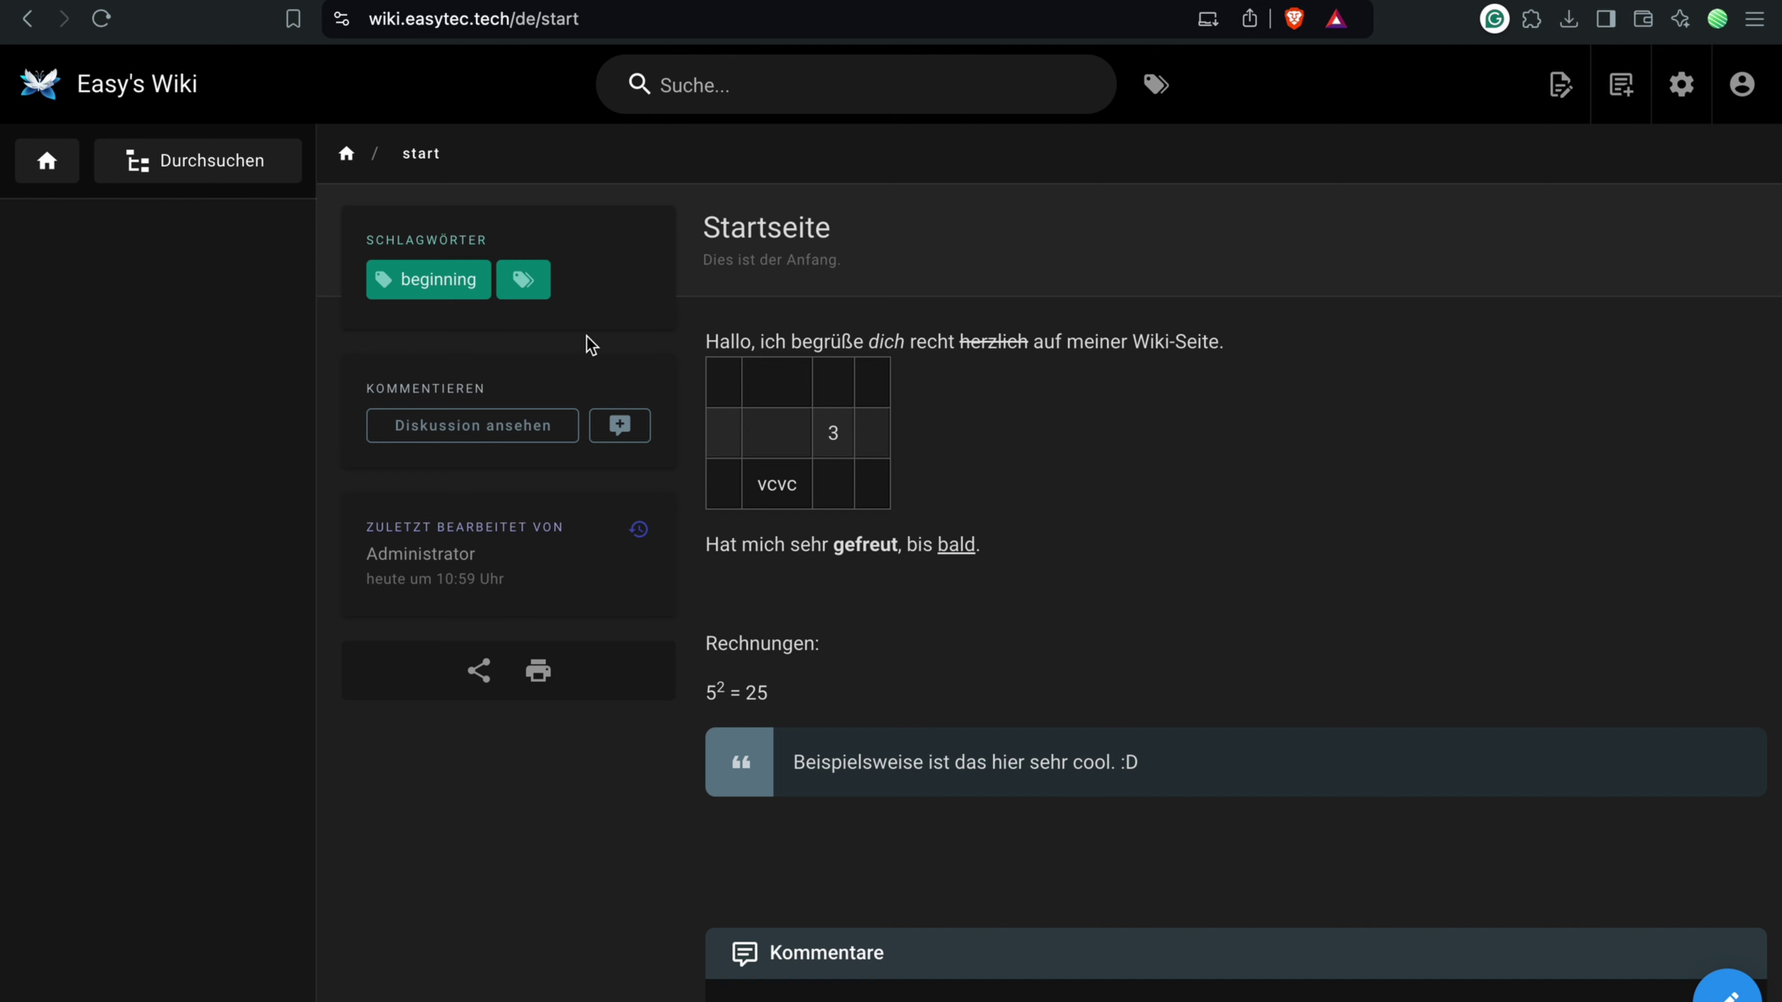
click(594, 21)
key(super+grave)
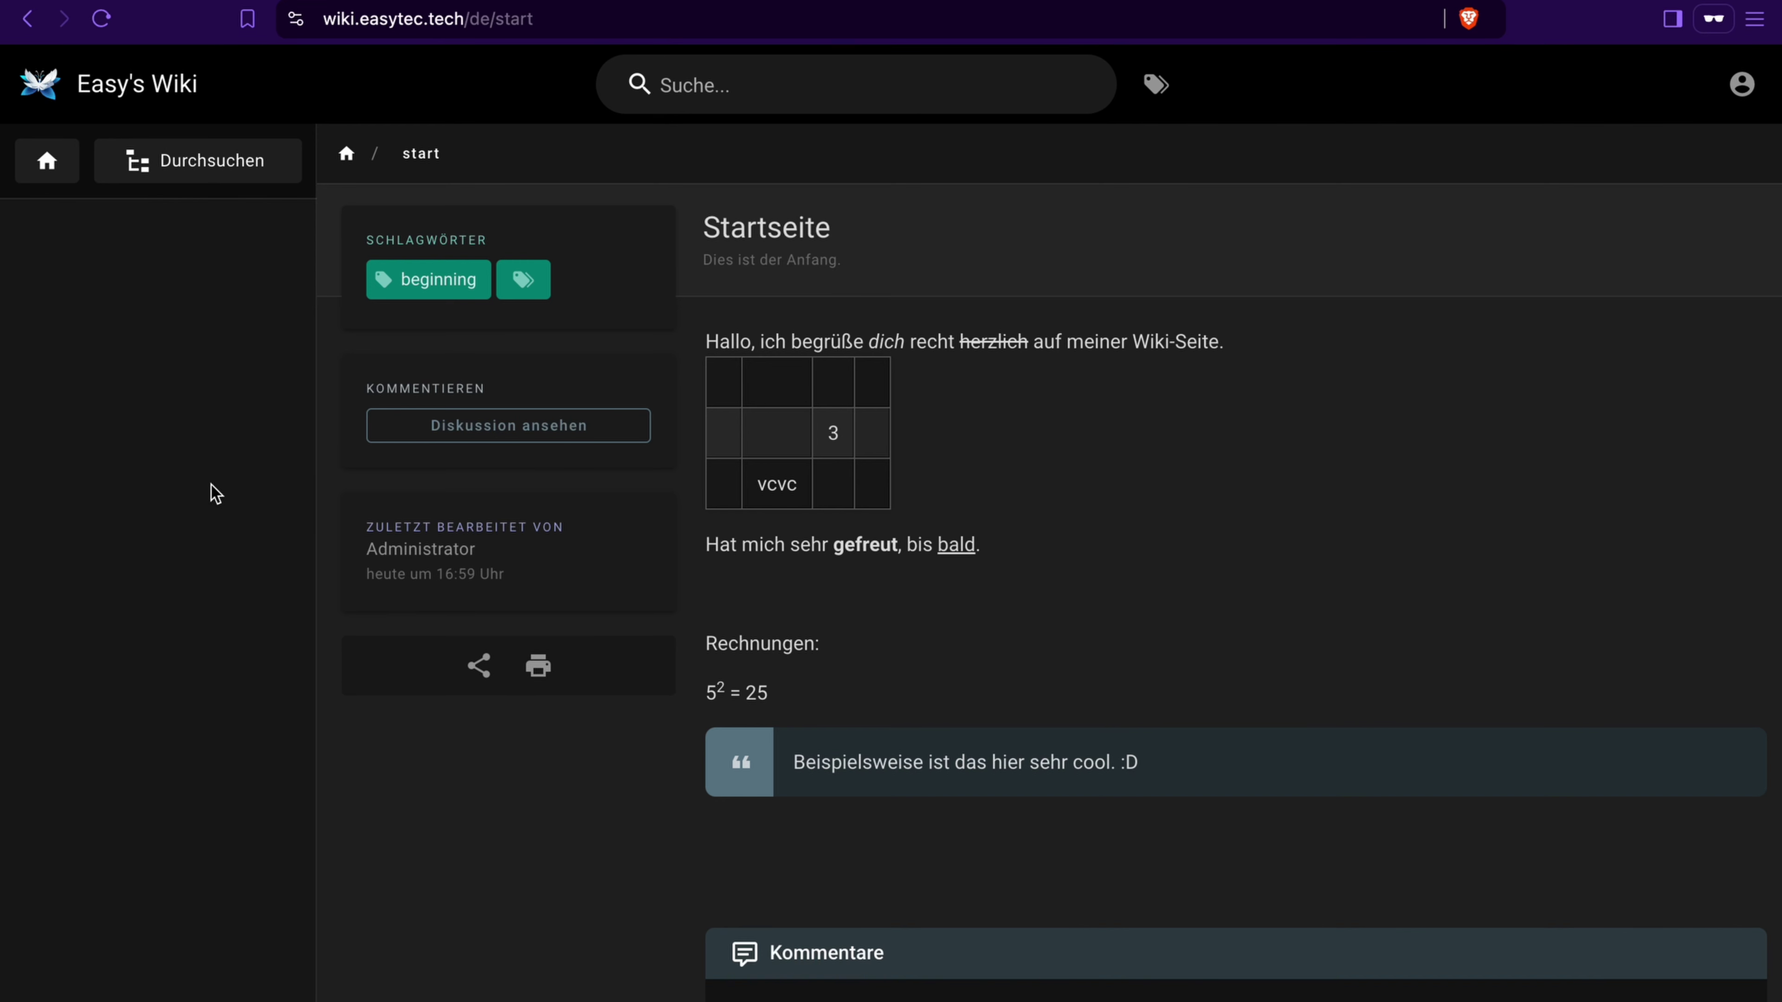
scroll(895, 625, down, 2)
scroll(483, 379, up, 3)
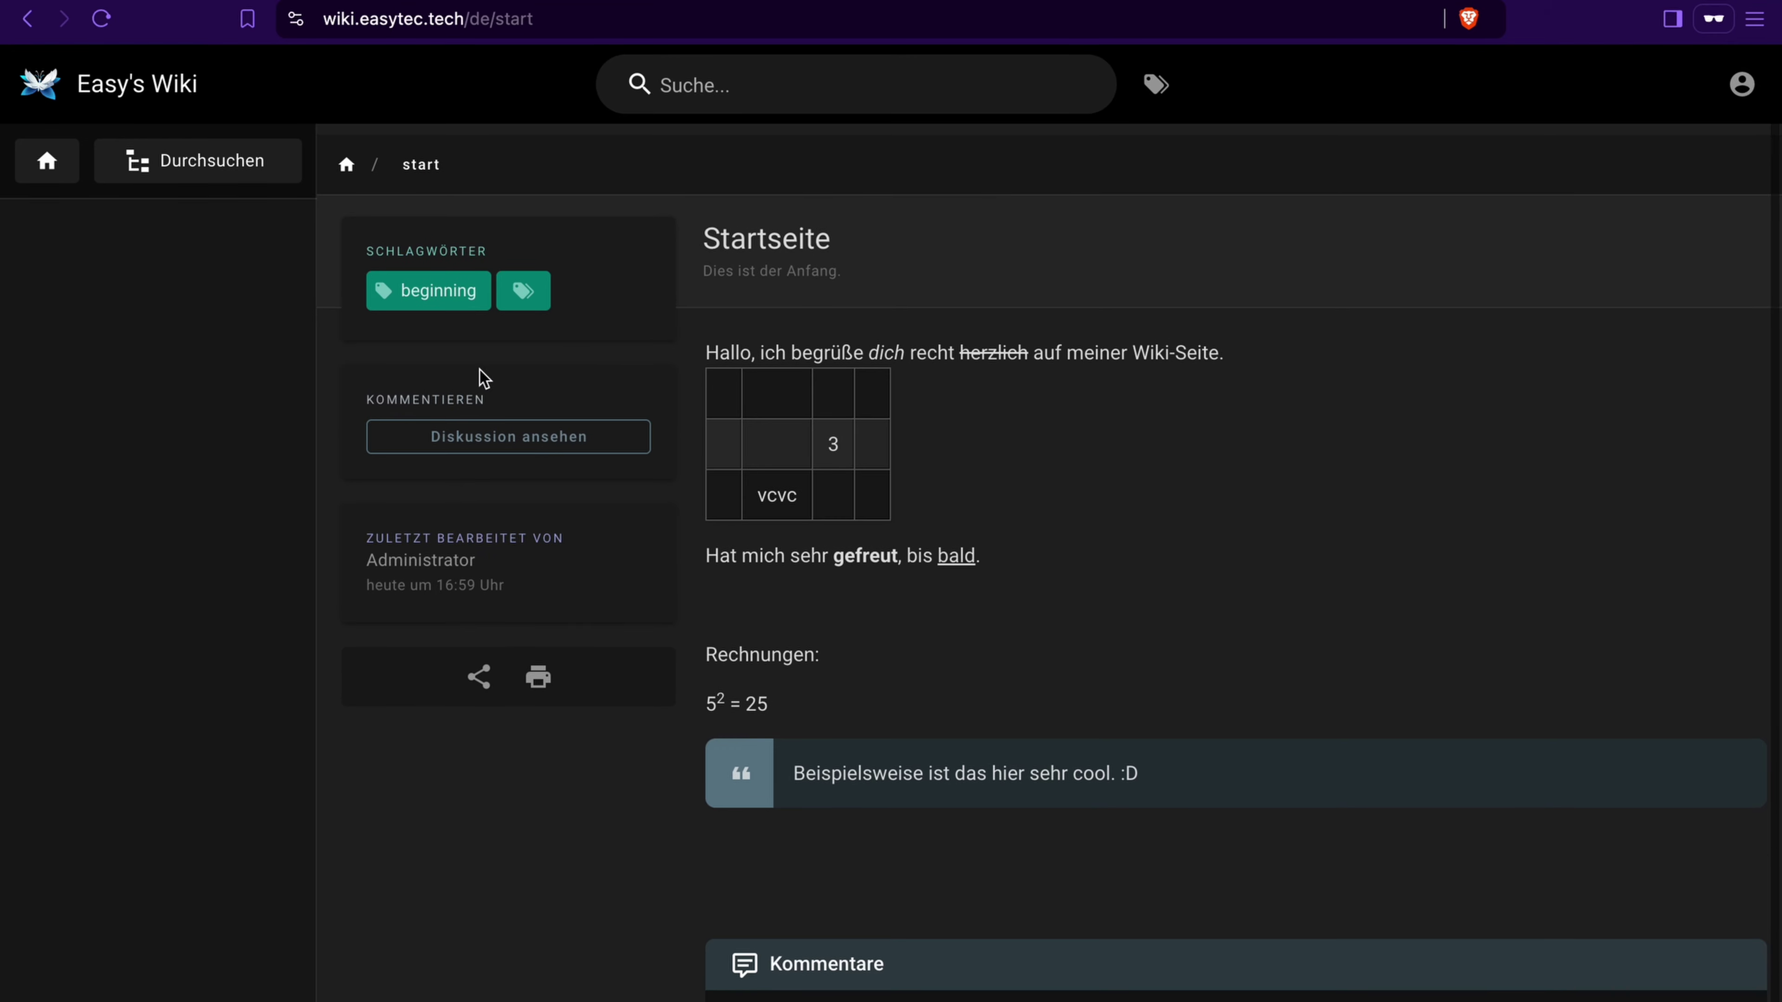
click(177, 174)
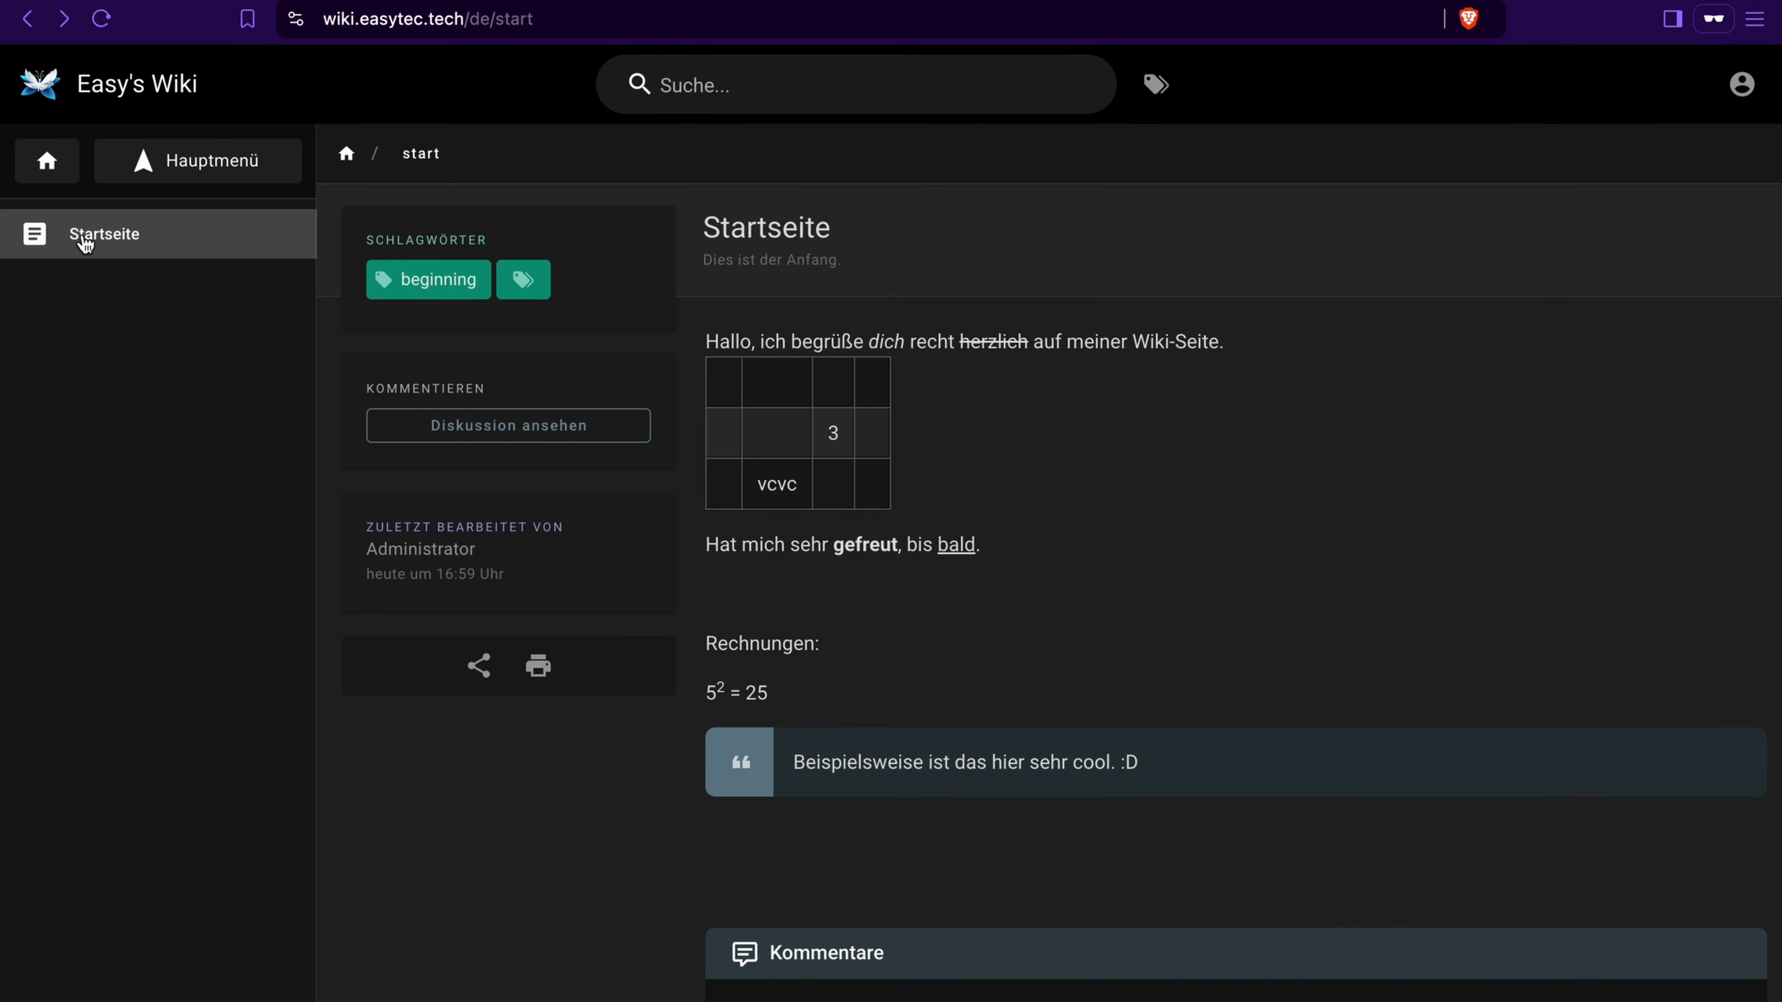
click(122, 241)
scroll(944, 551, down, 1)
scroll(943, 557, up, 1)
scroll(784, 645, down, 1)
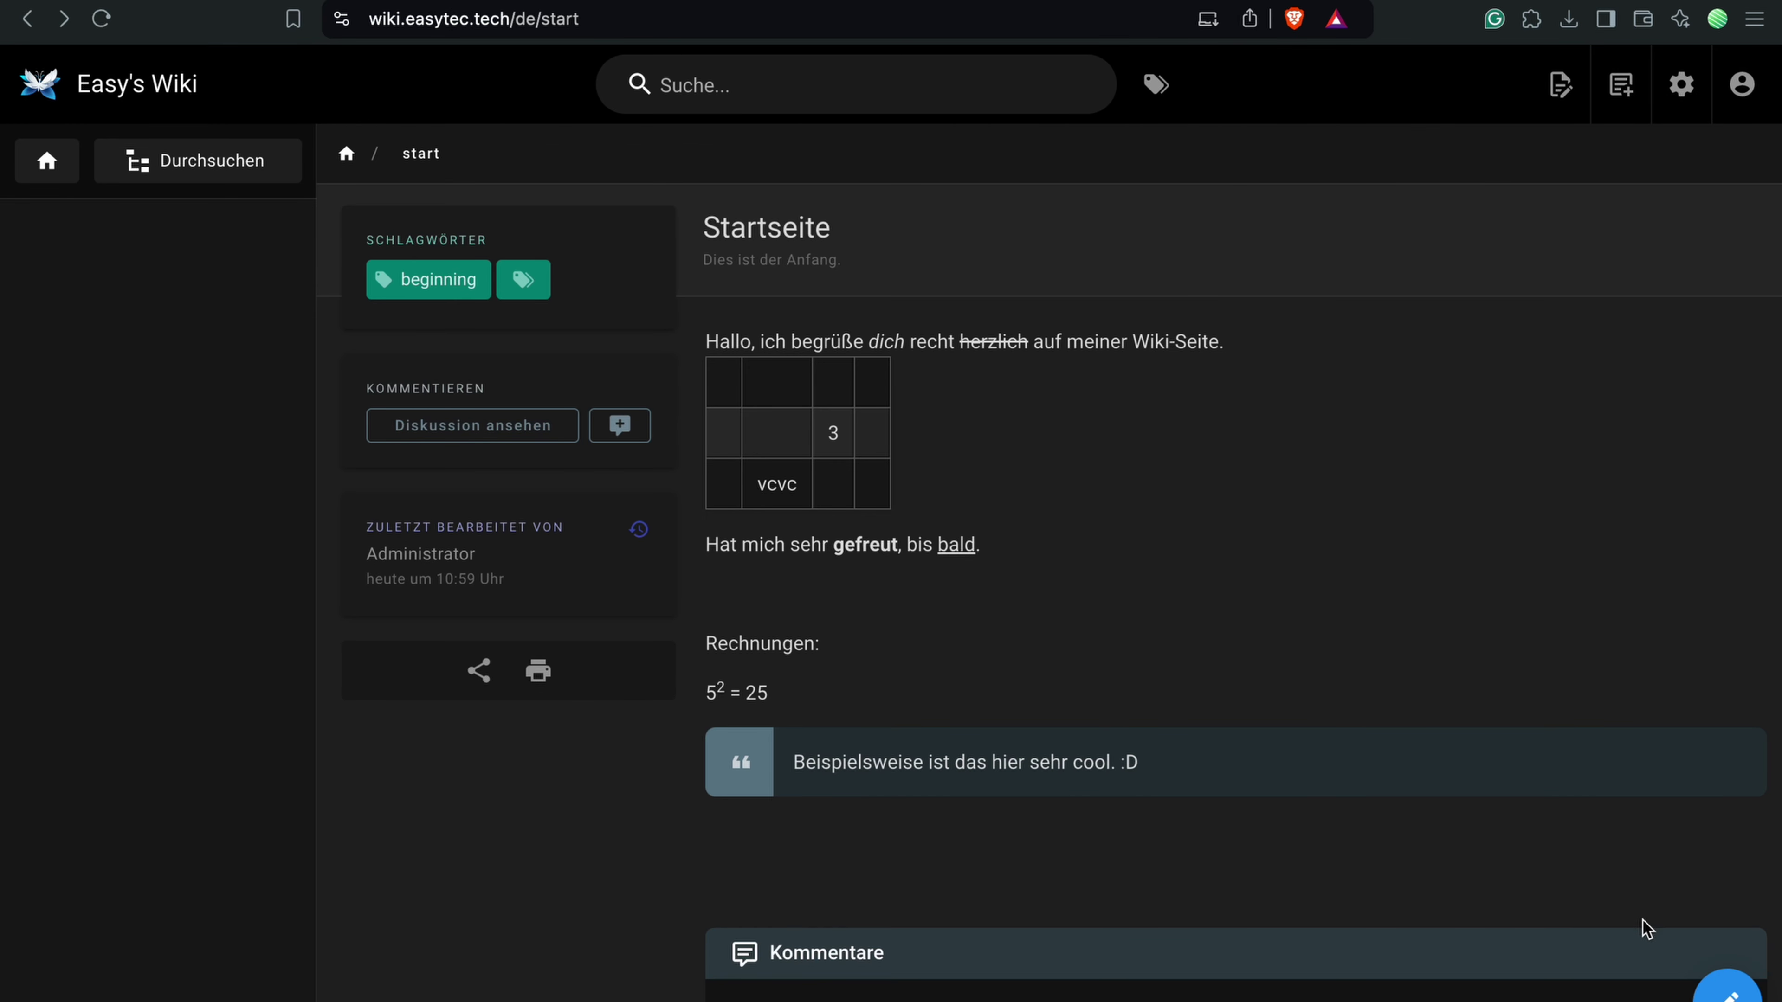
mouse_move(1719, 976)
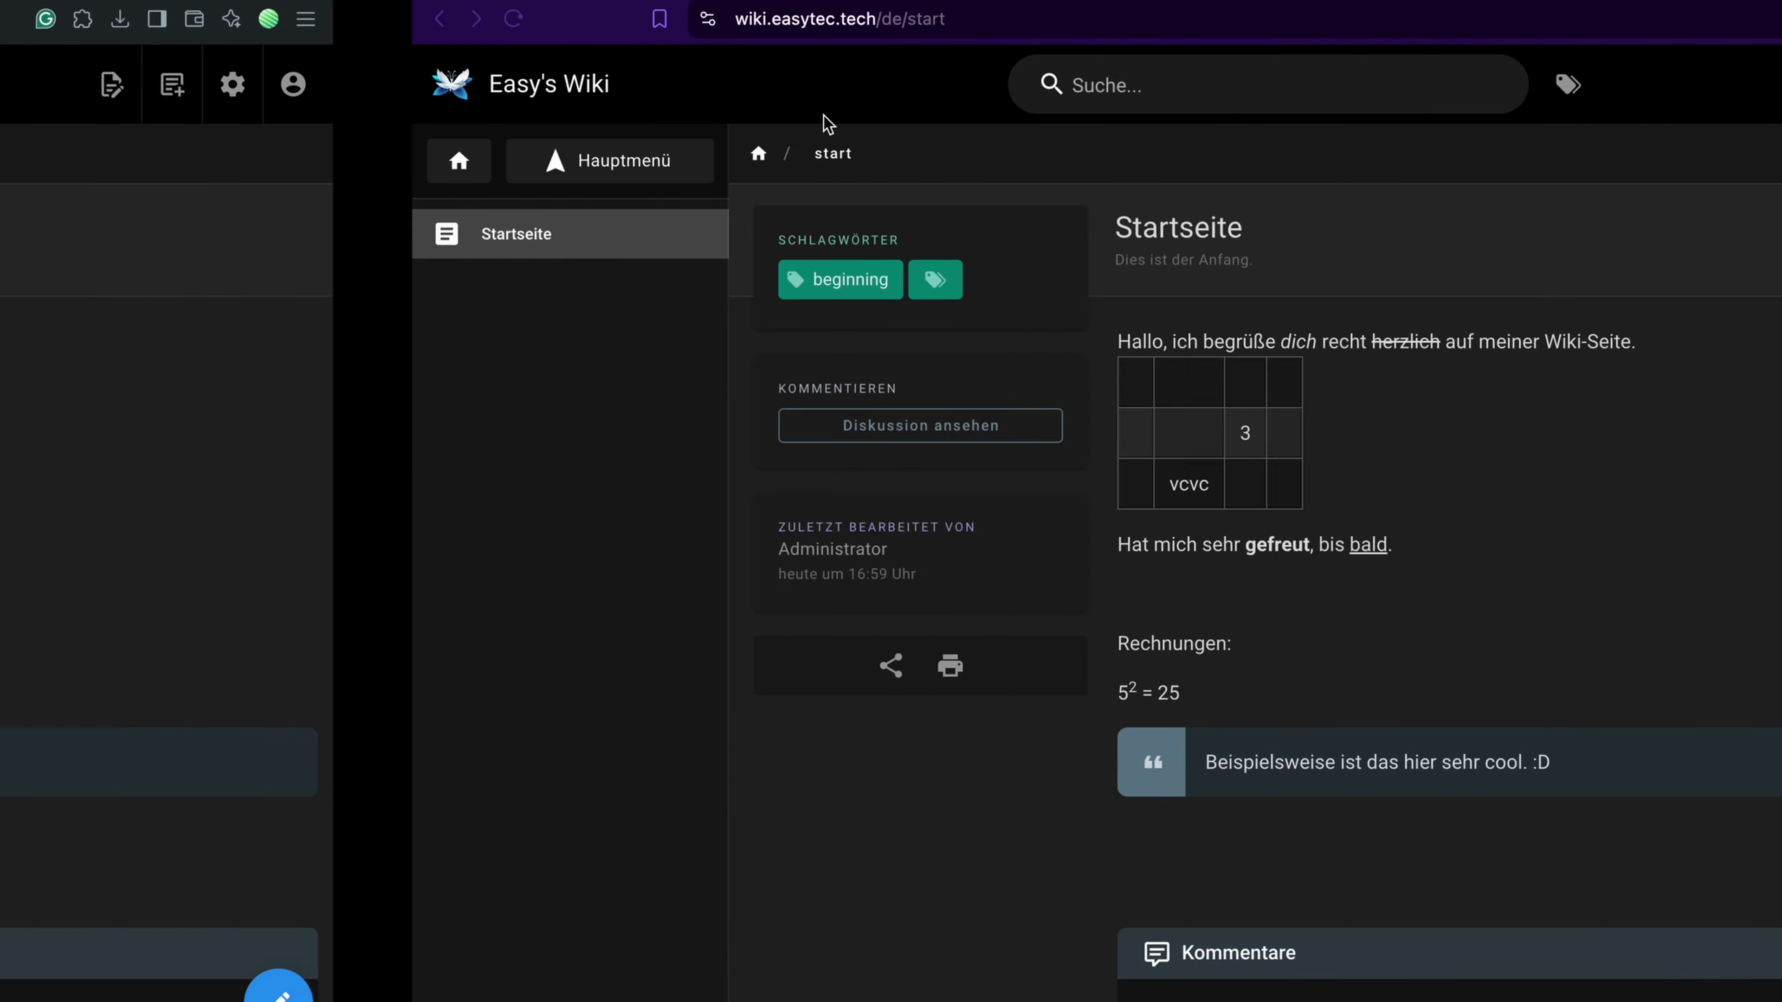
click(722, 85)
key(Escape)
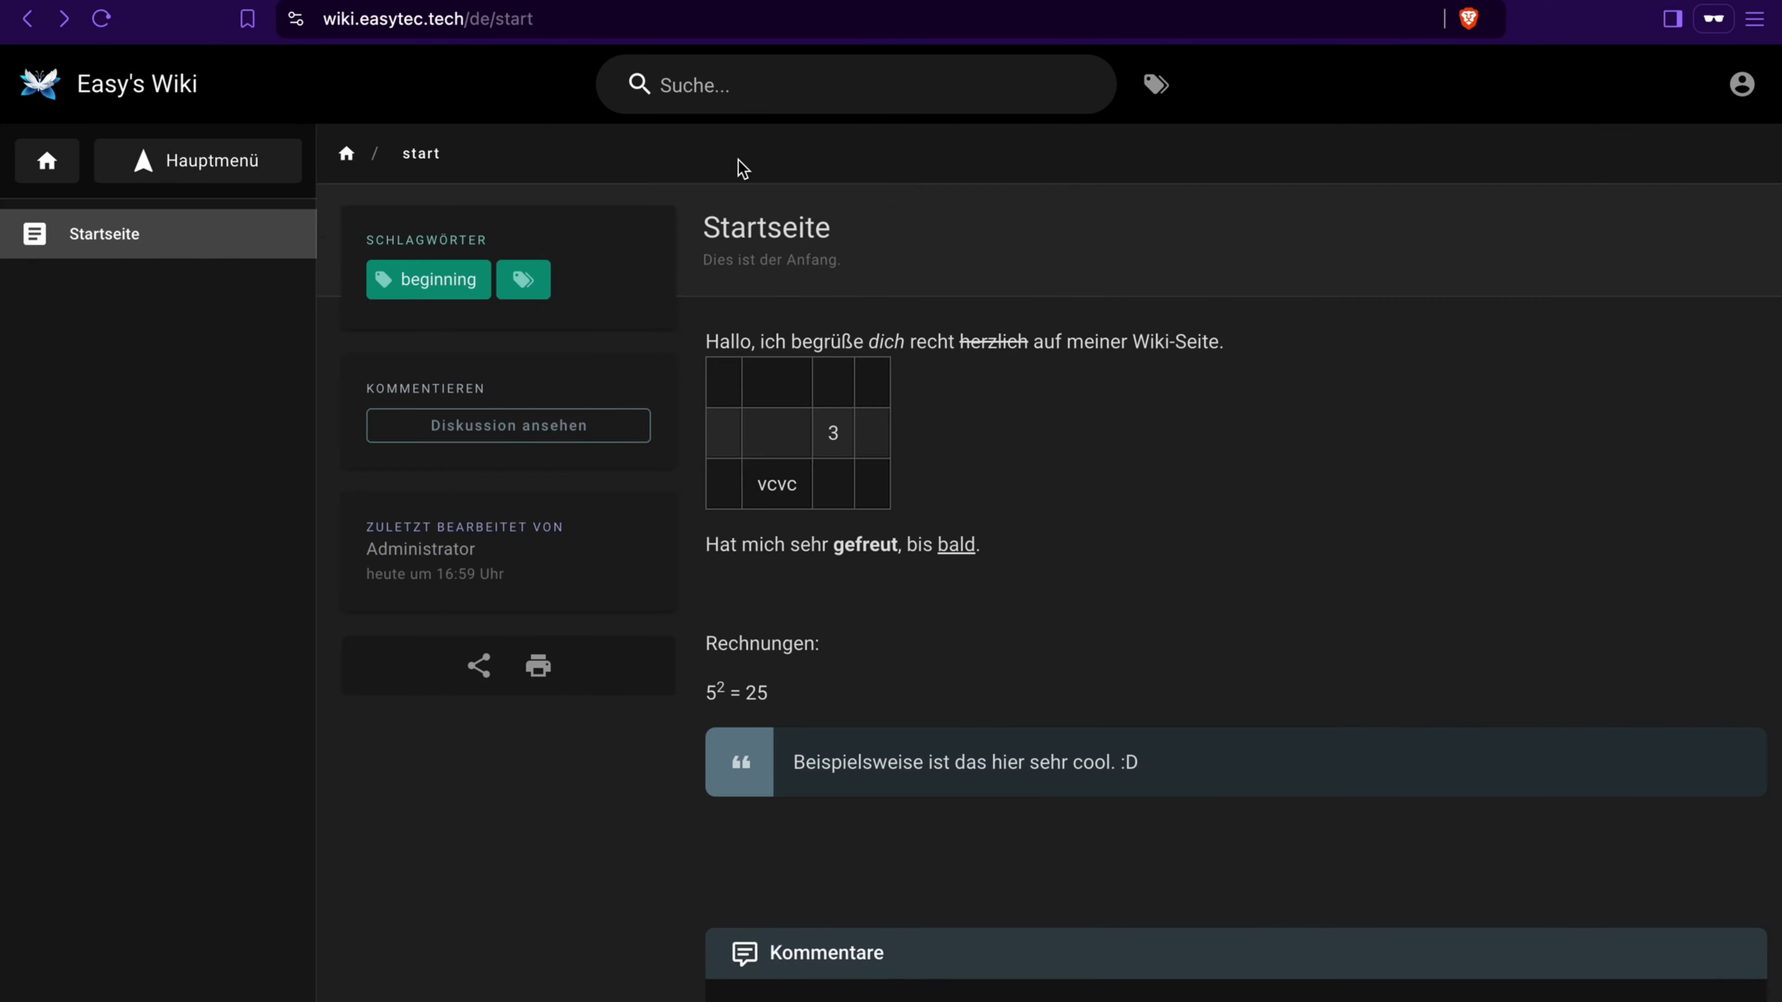